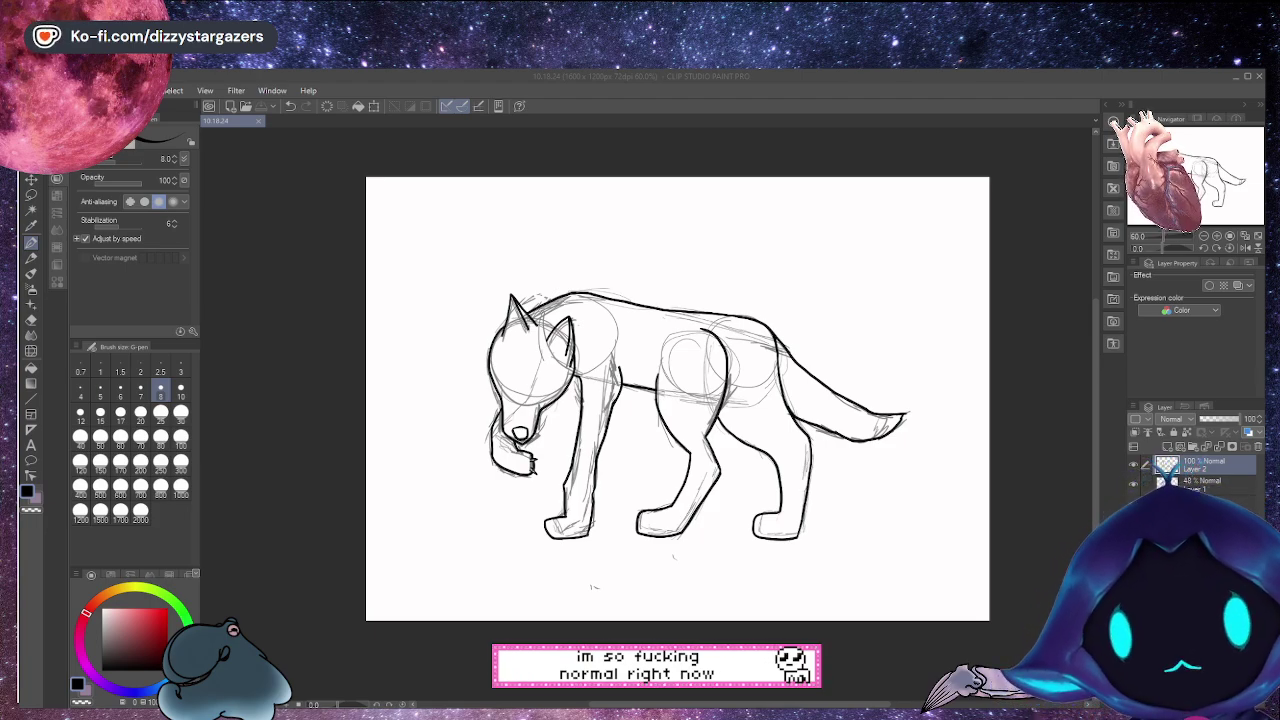
Create a new 1600 x 1200 px, 72 dpi illustration and sketch a short diagonal construction line in the canvas's upper-left area
key(alt+Tab)
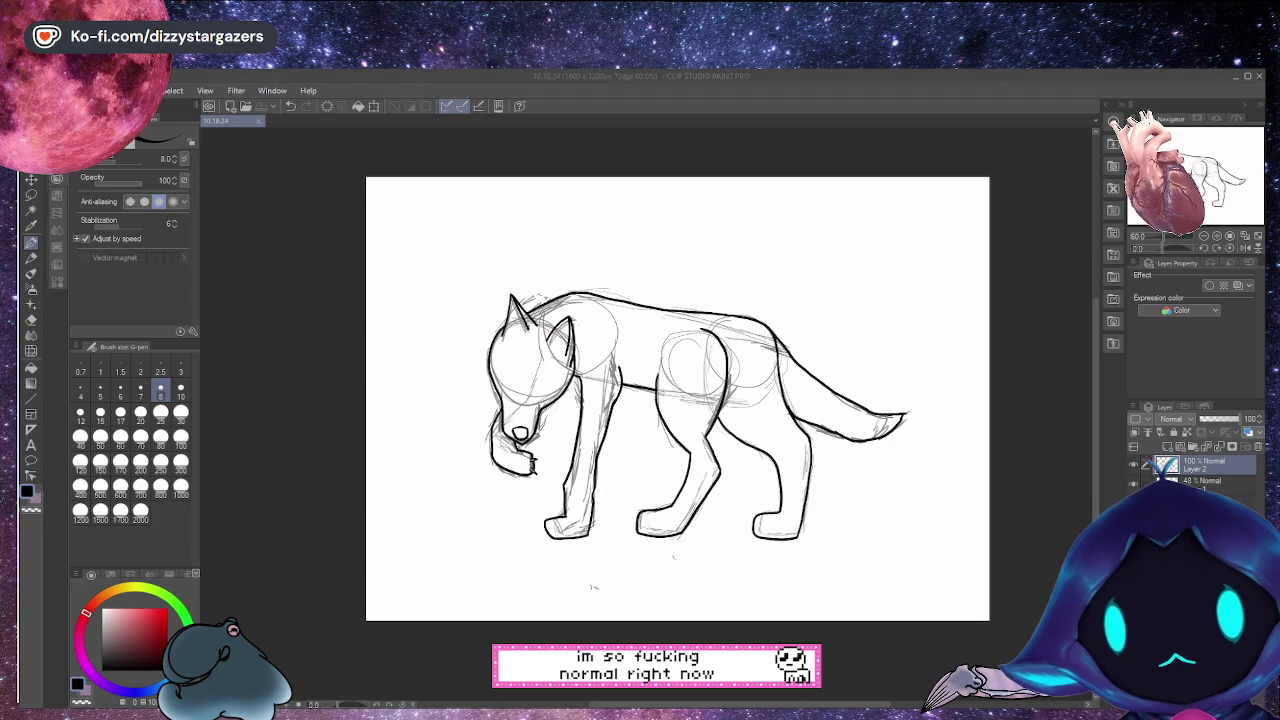
key(Return)
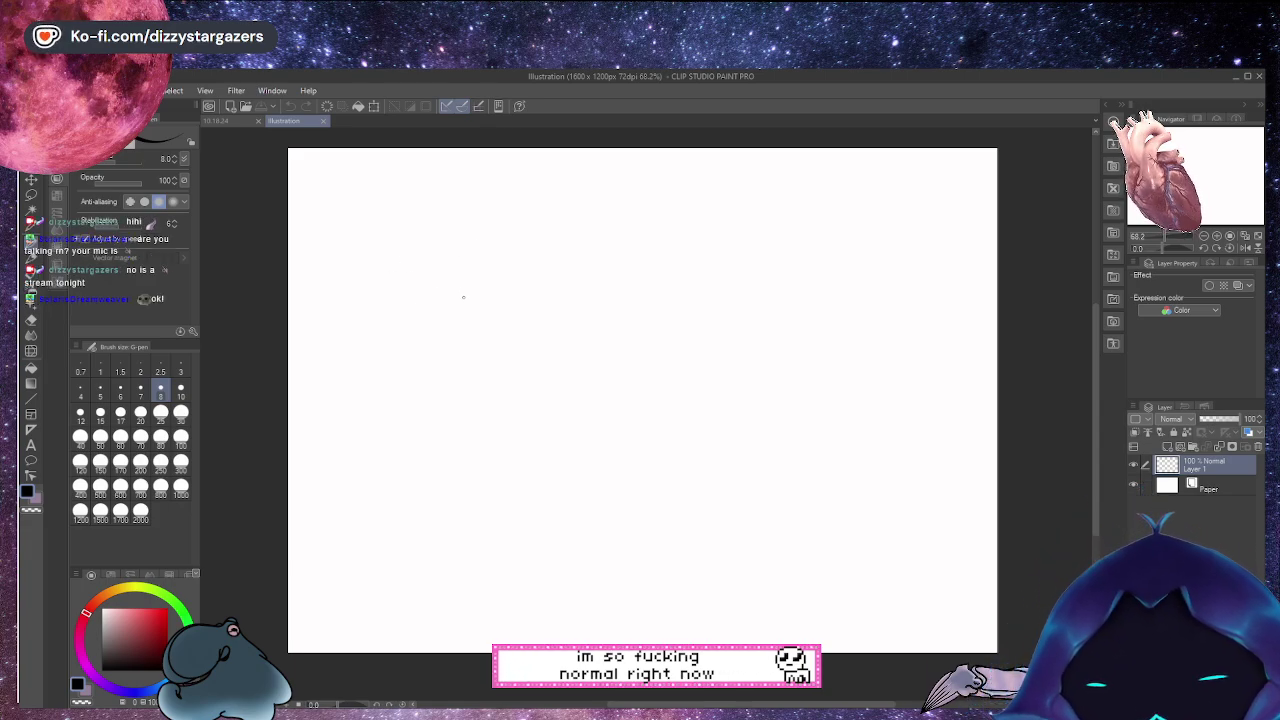
drag(393, 245, 436, 314)
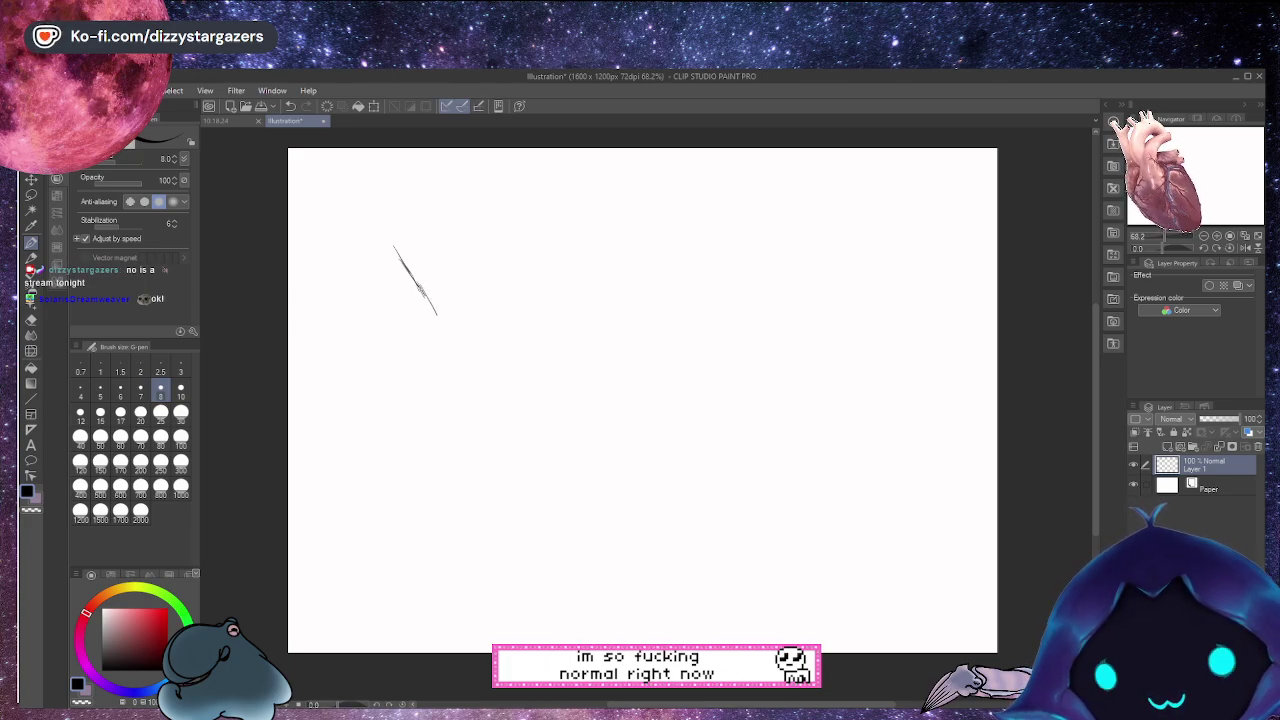
drag(418, 288, 440, 271)
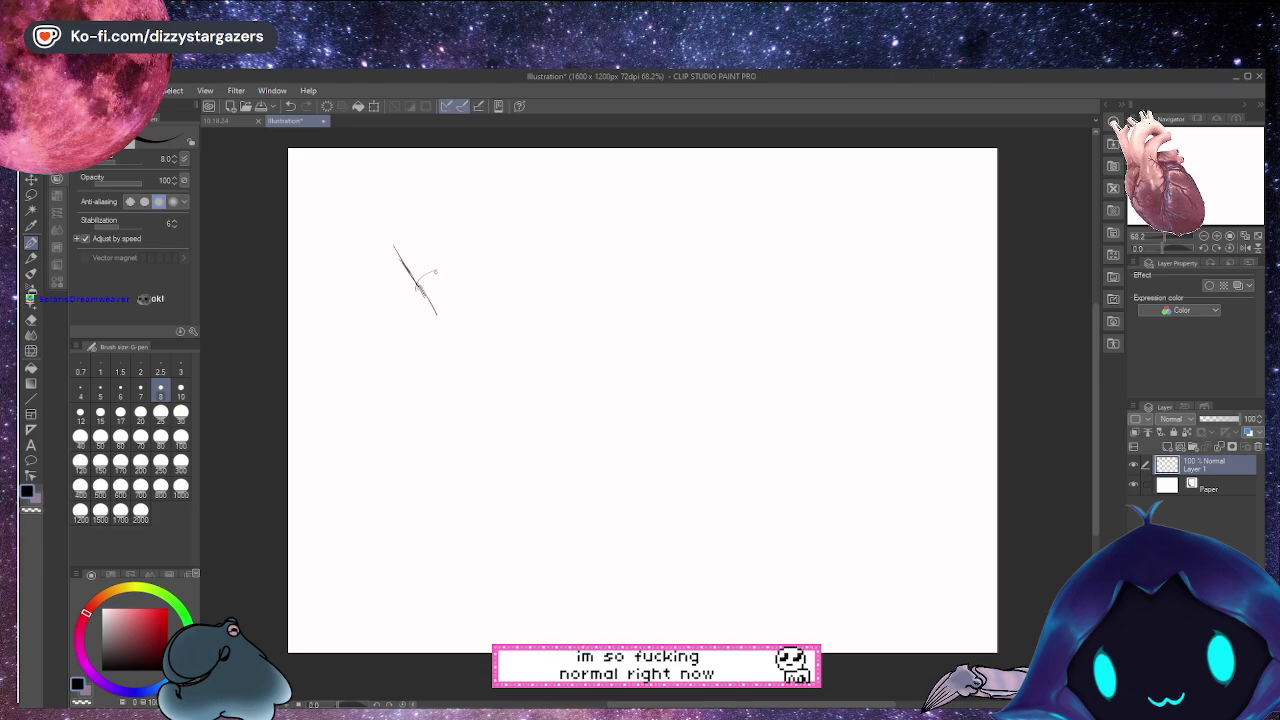
key(ctrl+z)
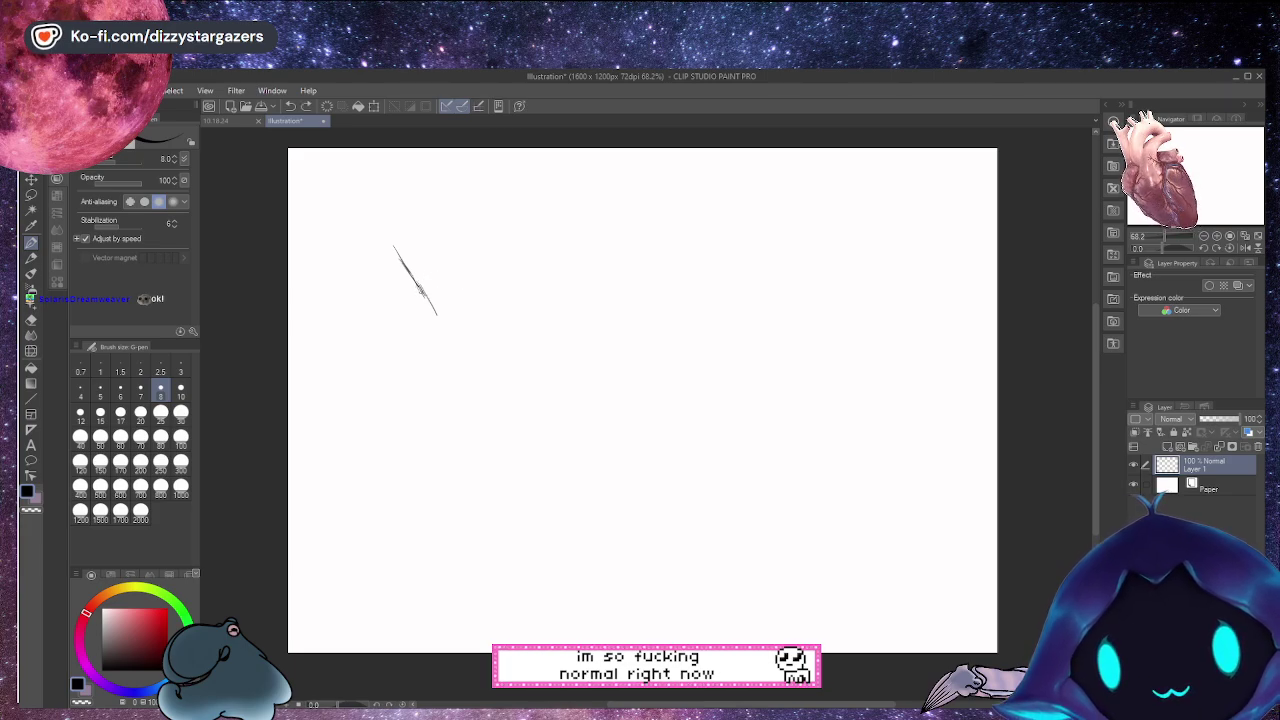
drag(418, 288, 443, 264)
key(ctrl+z)
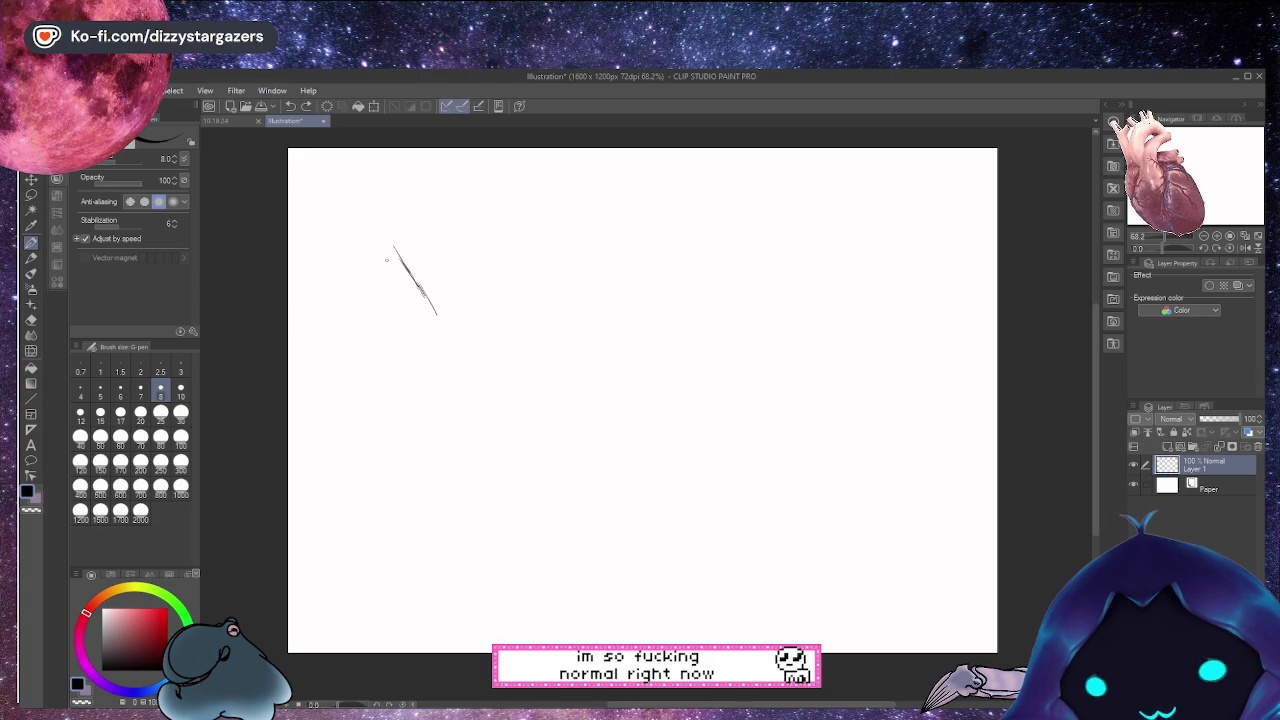
Block in the hand around the diagonal line with a long rounded shape for the grouped fingers and curves for the palm
drag(381, 262, 429, 314)
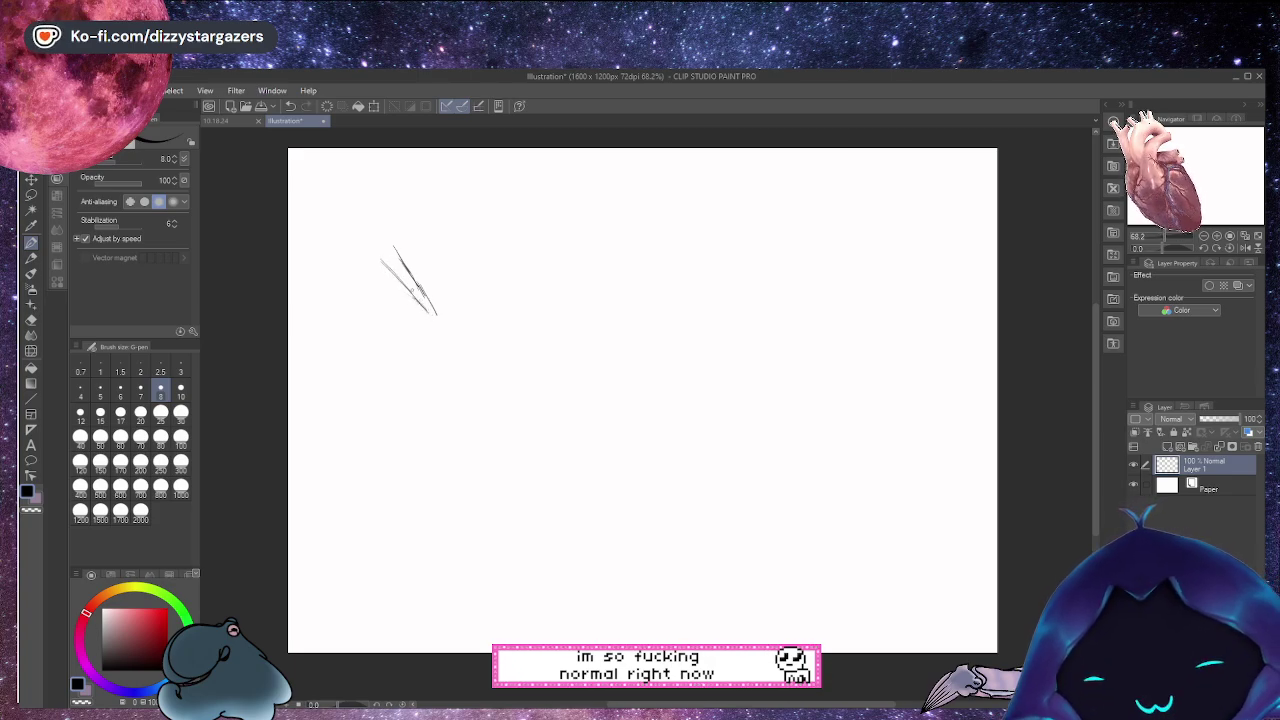
drag(416, 283, 438, 273)
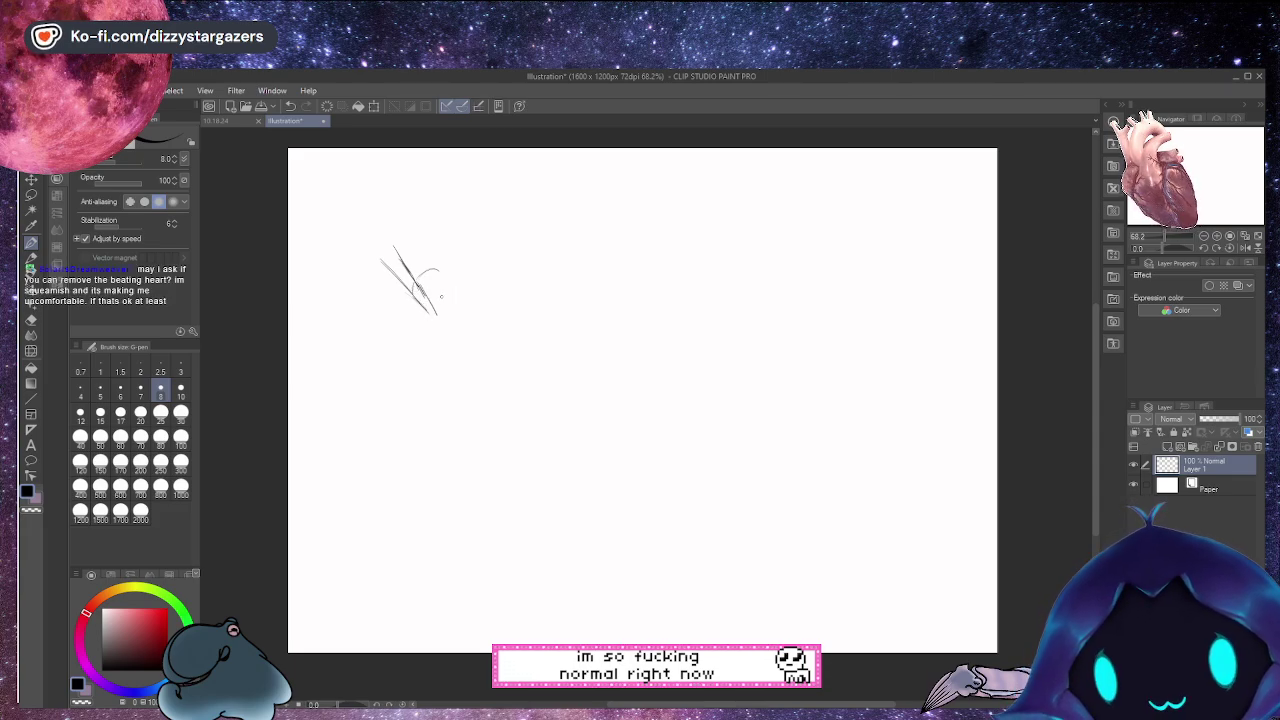
mouse_move(434, 304)
mouse_down()
mouse_move(450, 298)
mouse_move(438, 302)
mouse_up()
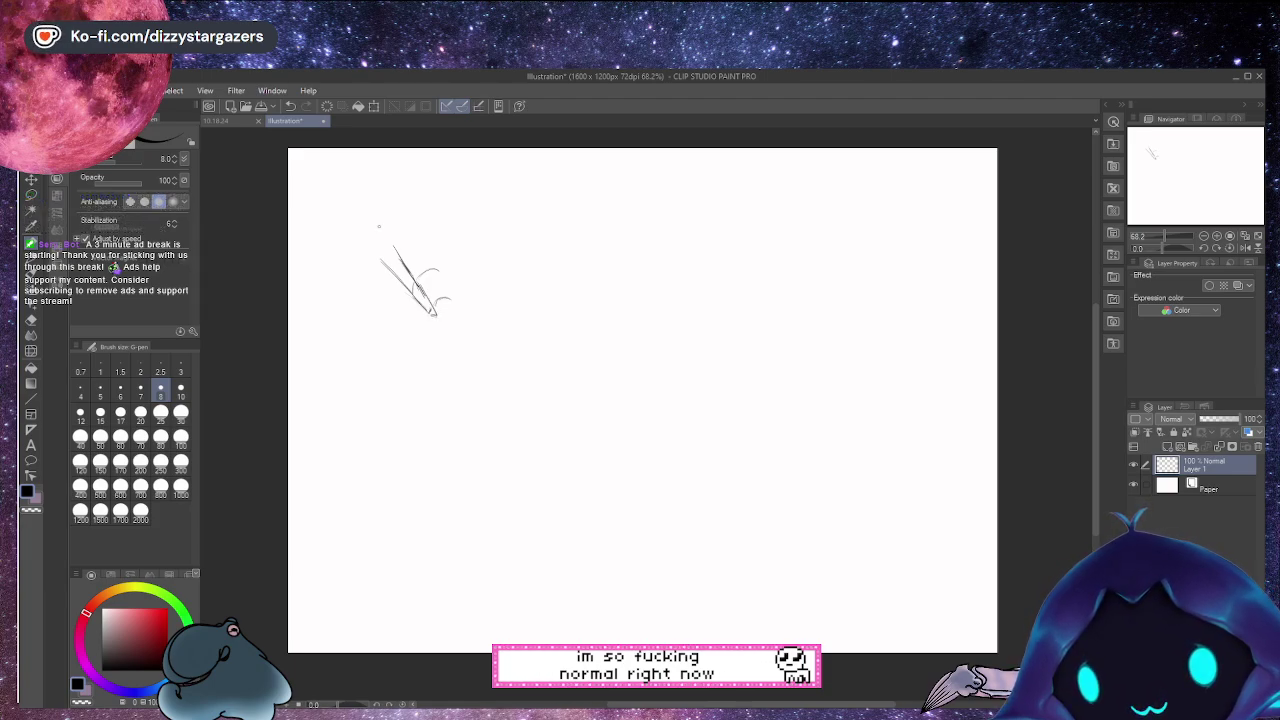
drag(380, 250, 397, 274)
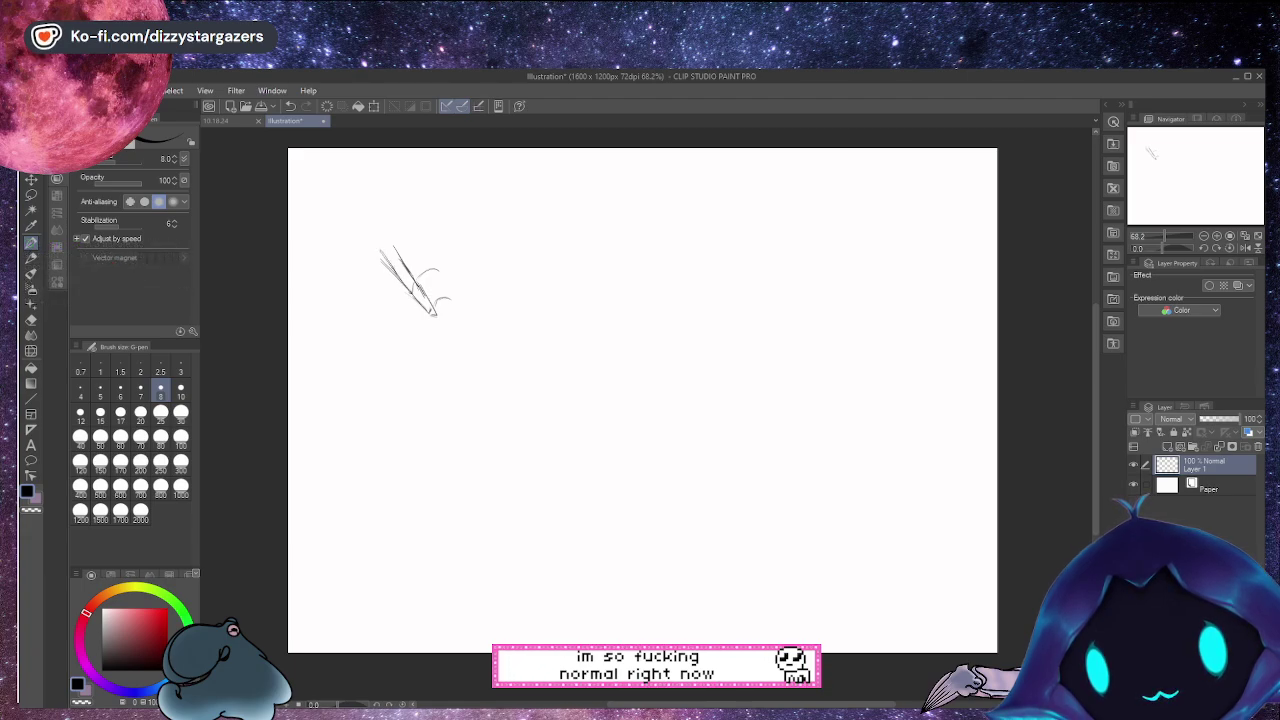
click(378, 245)
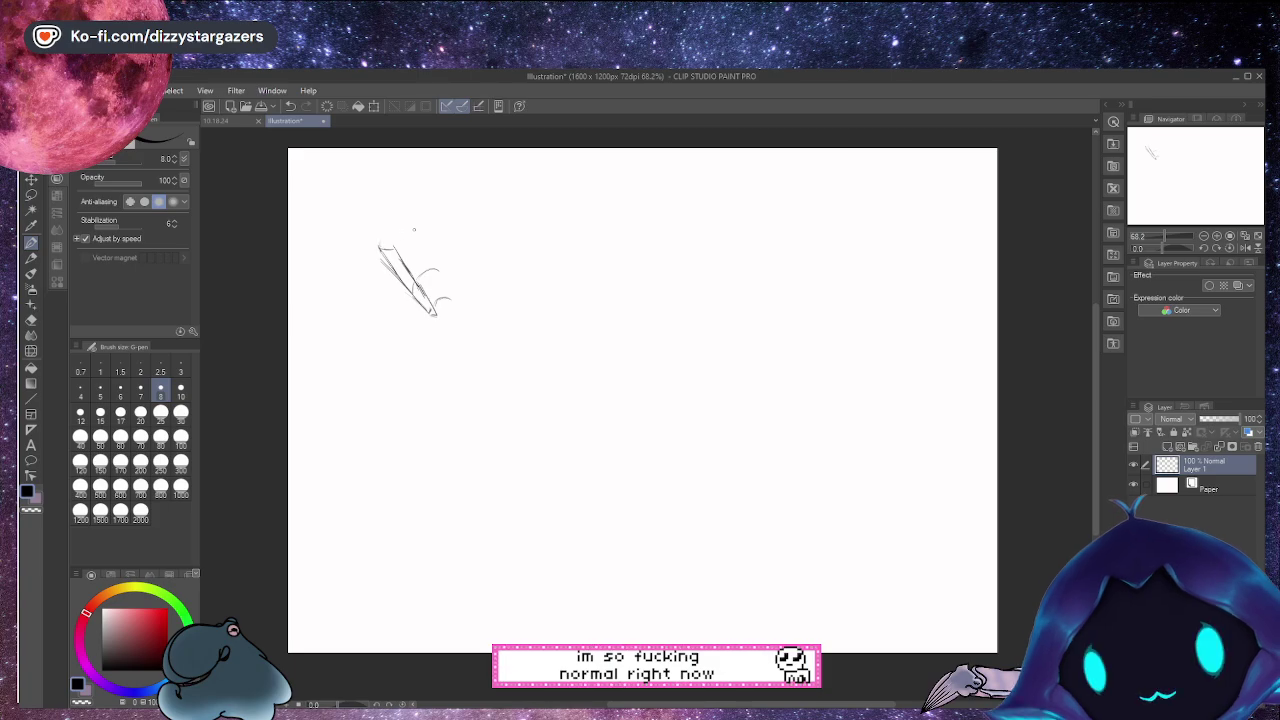
mouse_move(392, 238)
mouse_down()
mouse_move(411, 232)
mouse_move(392, 232)
mouse_up()
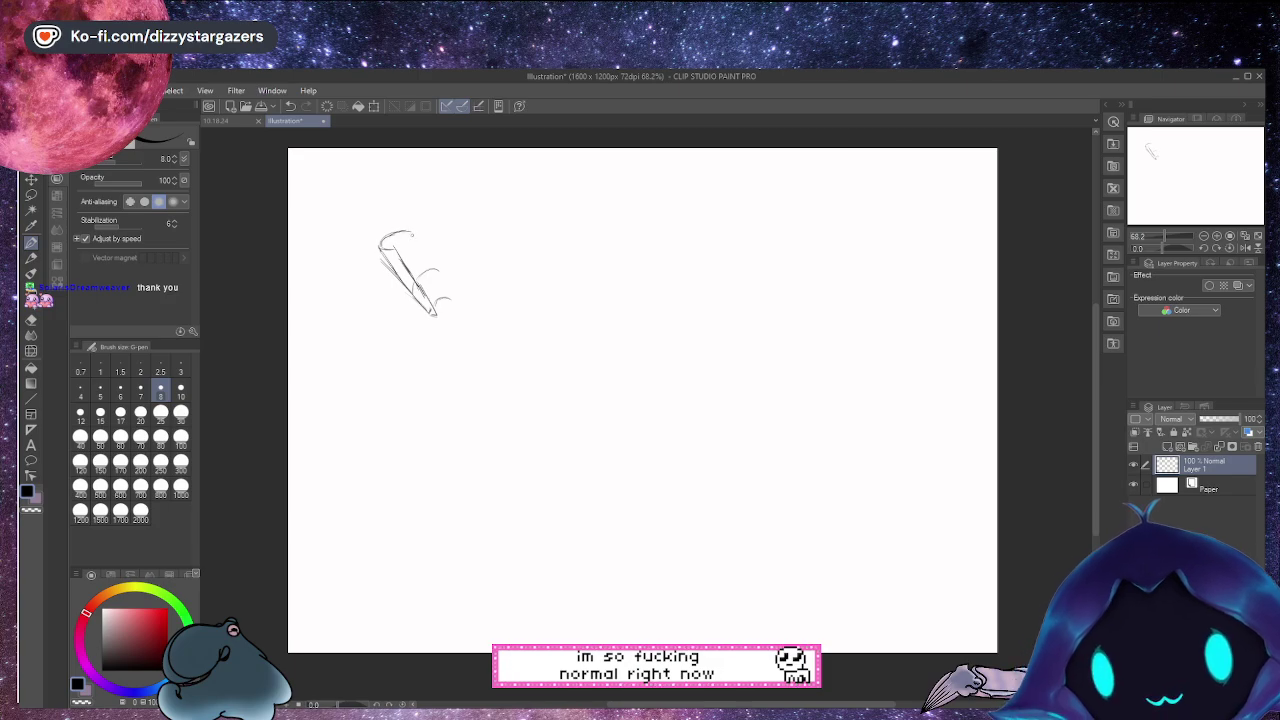
mouse_move(409, 236)
mouse_down()
mouse_move(438, 269)
mouse_move(426, 272)
mouse_move(448, 296)
mouse_up()
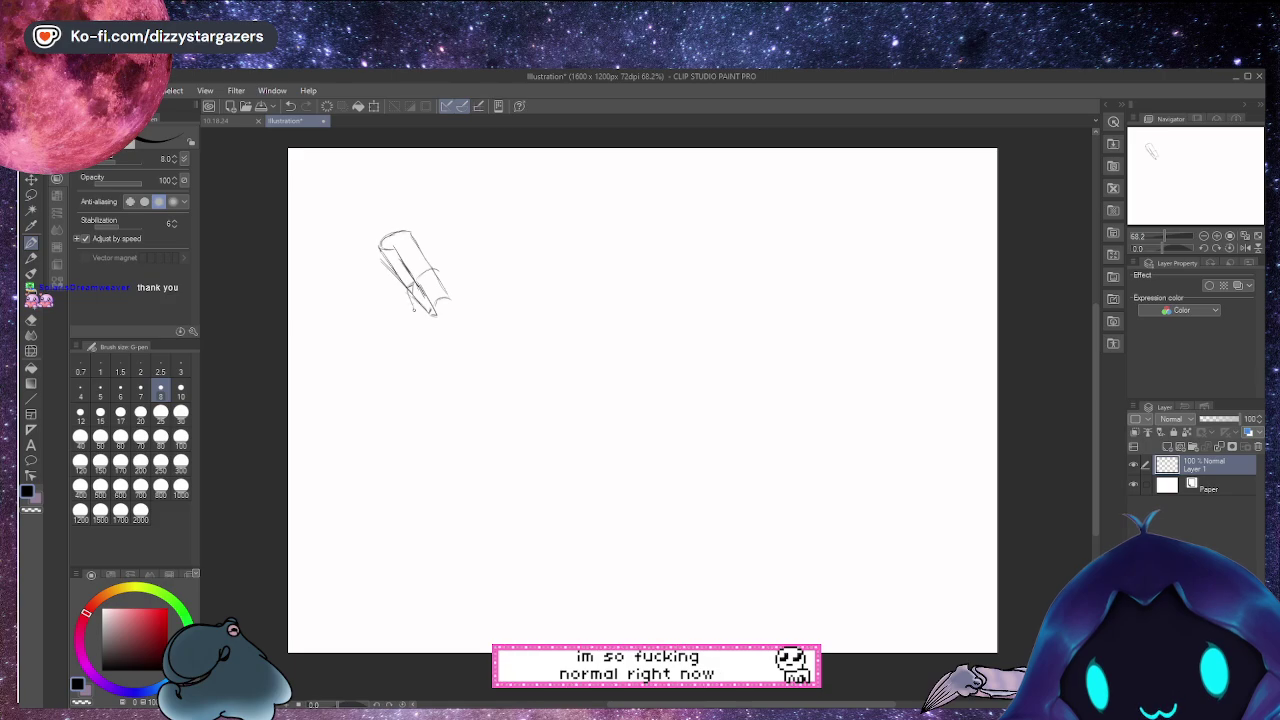
Sketch the heel of the hand and the two sides of the wrist and forearm running diagonally below the palm
drag(415, 311, 428, 320)
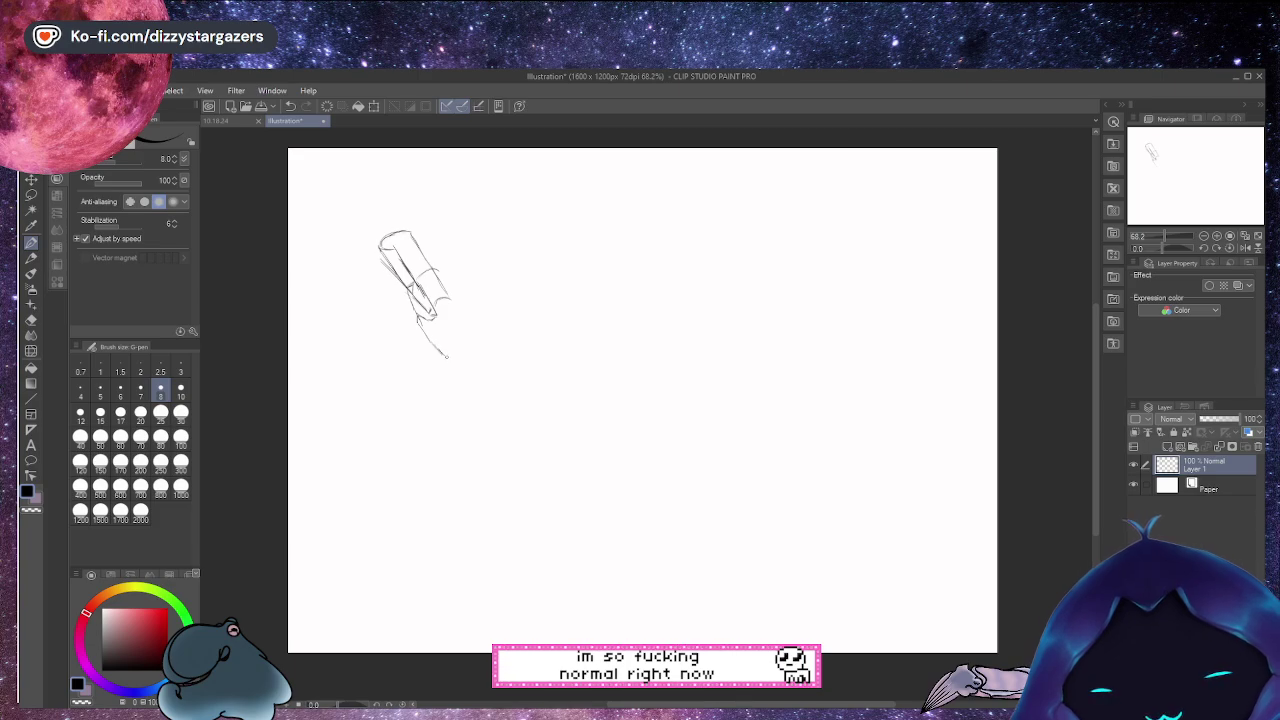
drag(430, 342, 450, 357)
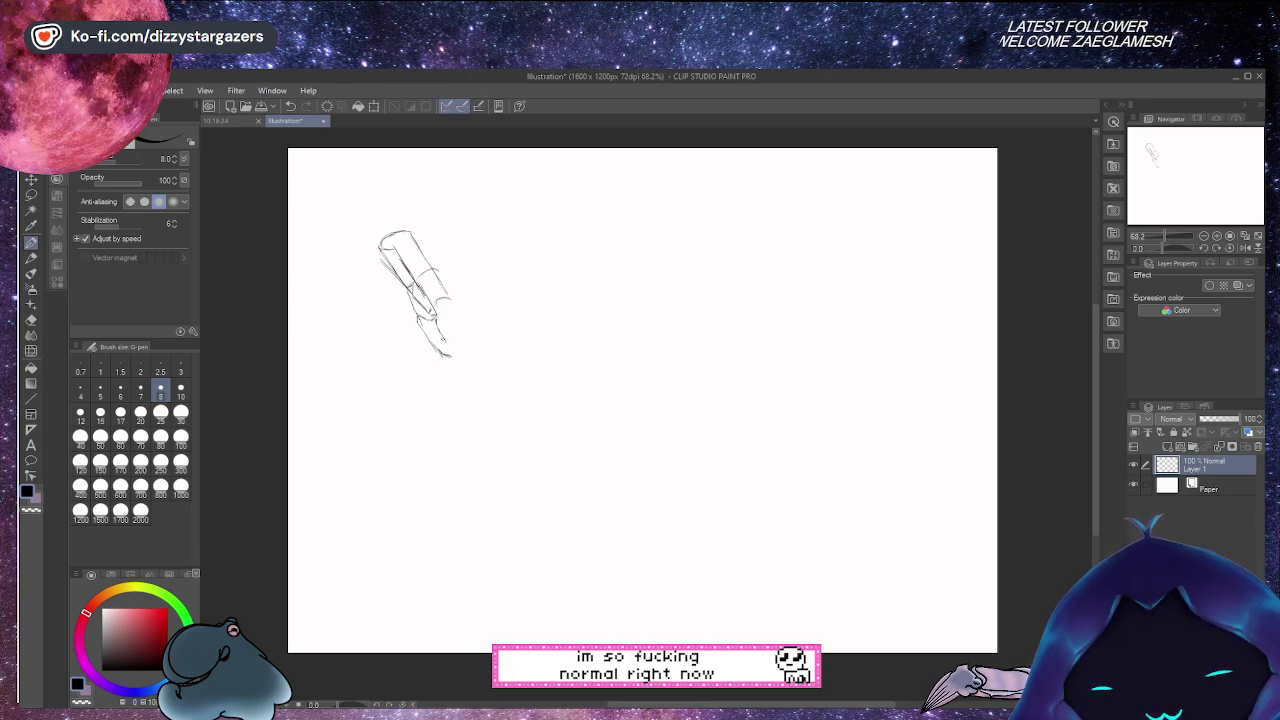
drag(440, 330, 449, 348)
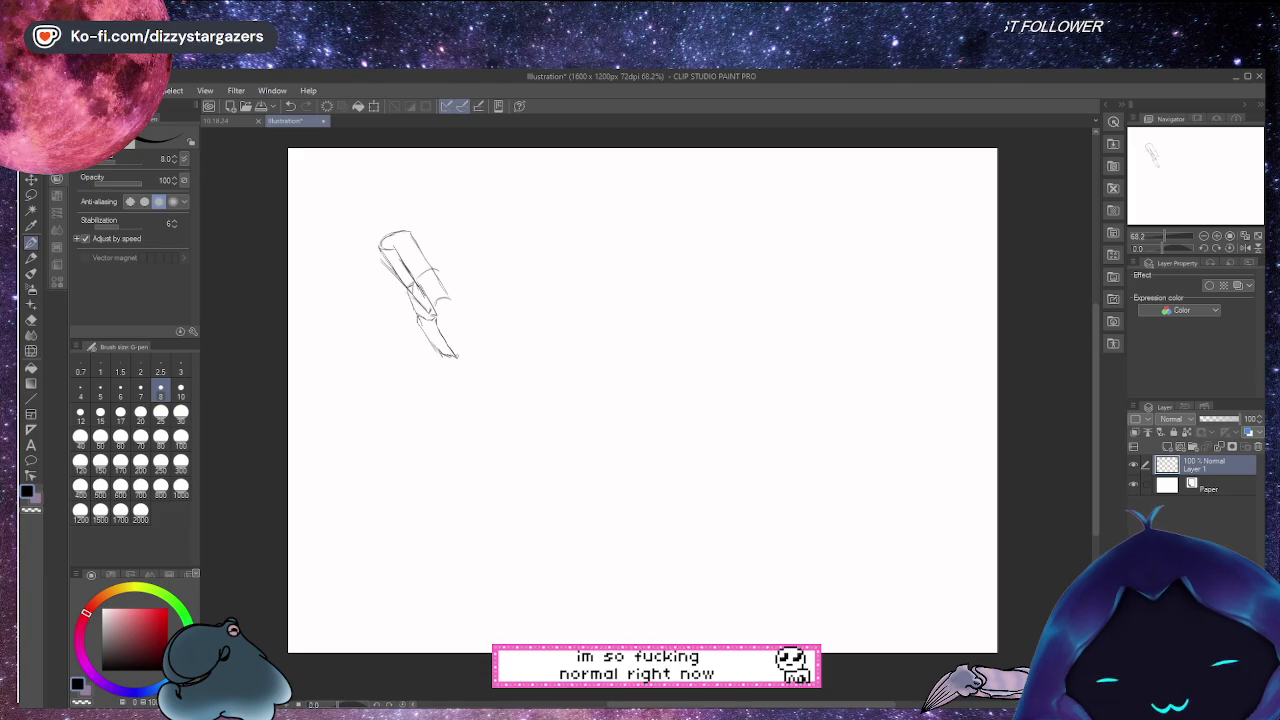
drag(440, 348, 457, 358)
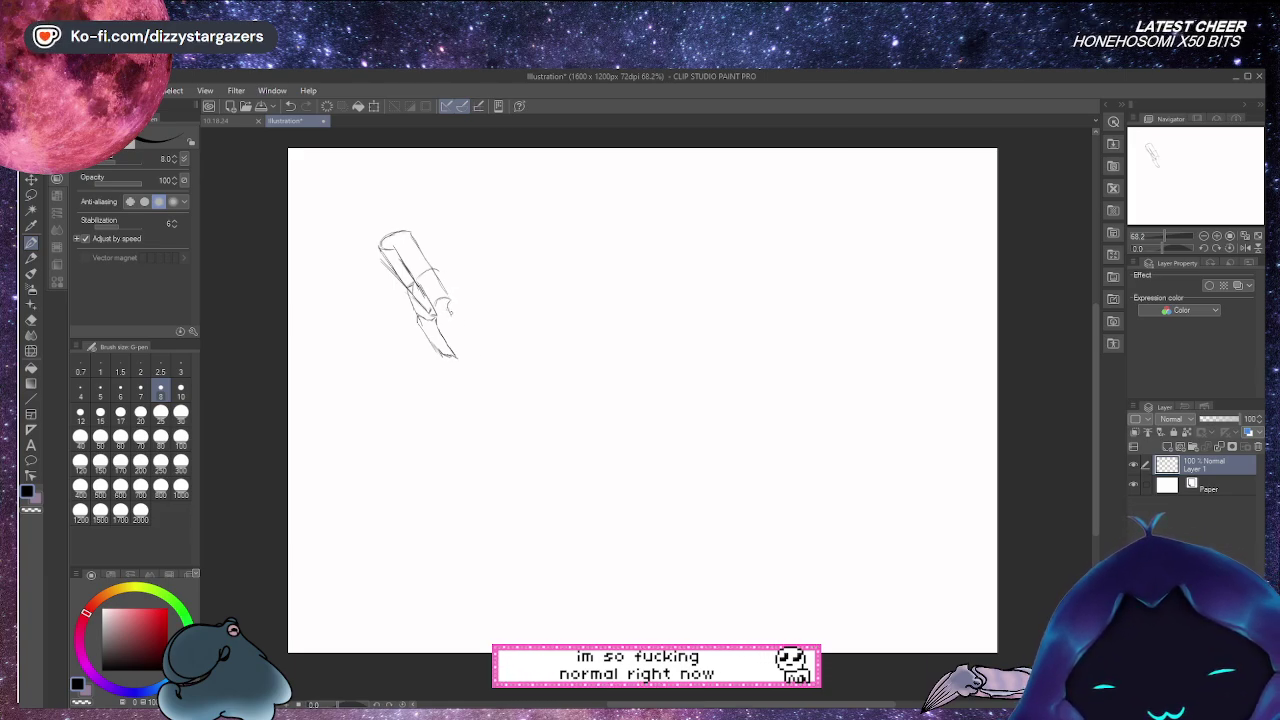
drag(455, 321, 472, 350)
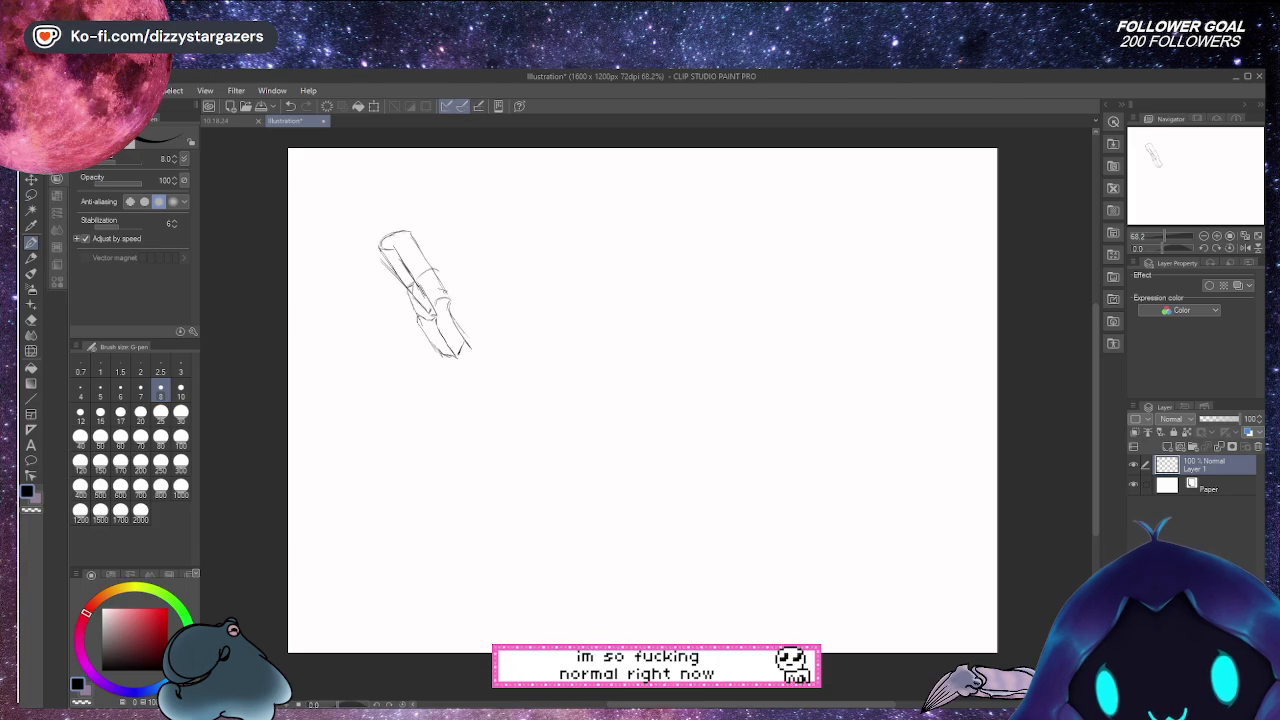
Sketch a small block for the thumb beside the palm and add lines along the inside of the forearm
mouse_move(450, 284)
mouse_down()
mouse_move(452, 297)
mouse_move(455, 274)
mouse_up()
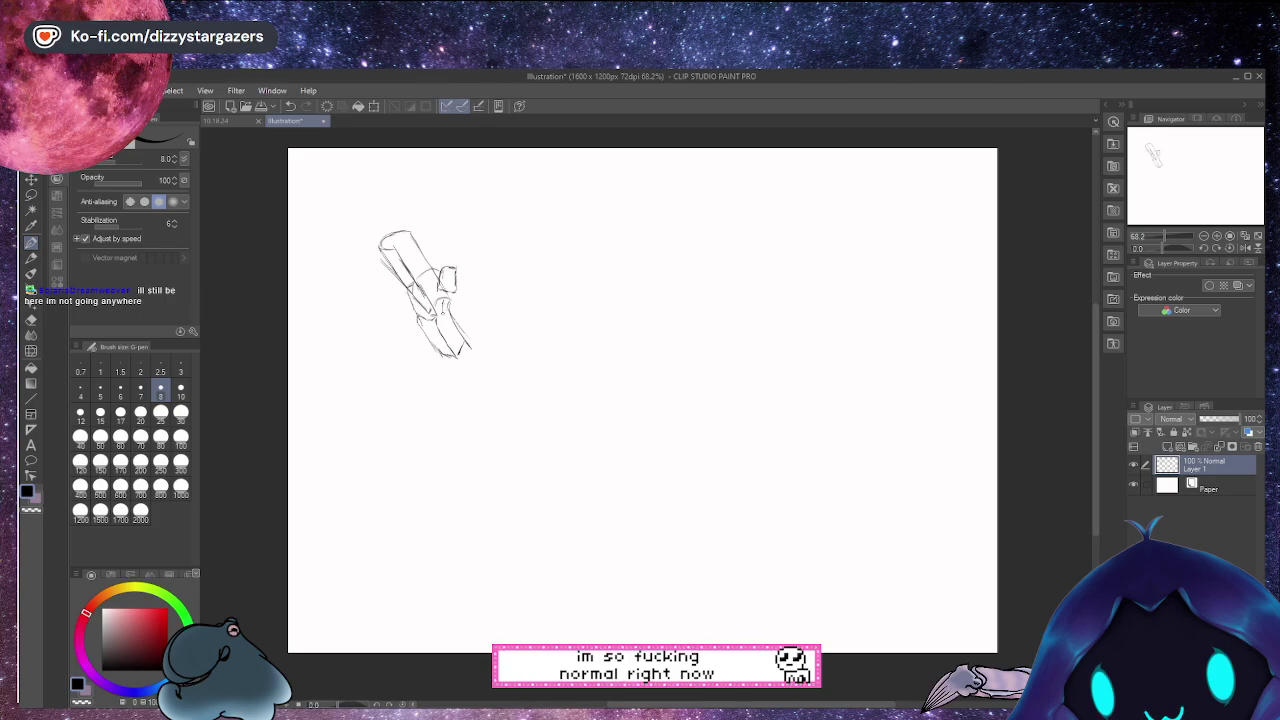
drag(444, 316, 468, 352)
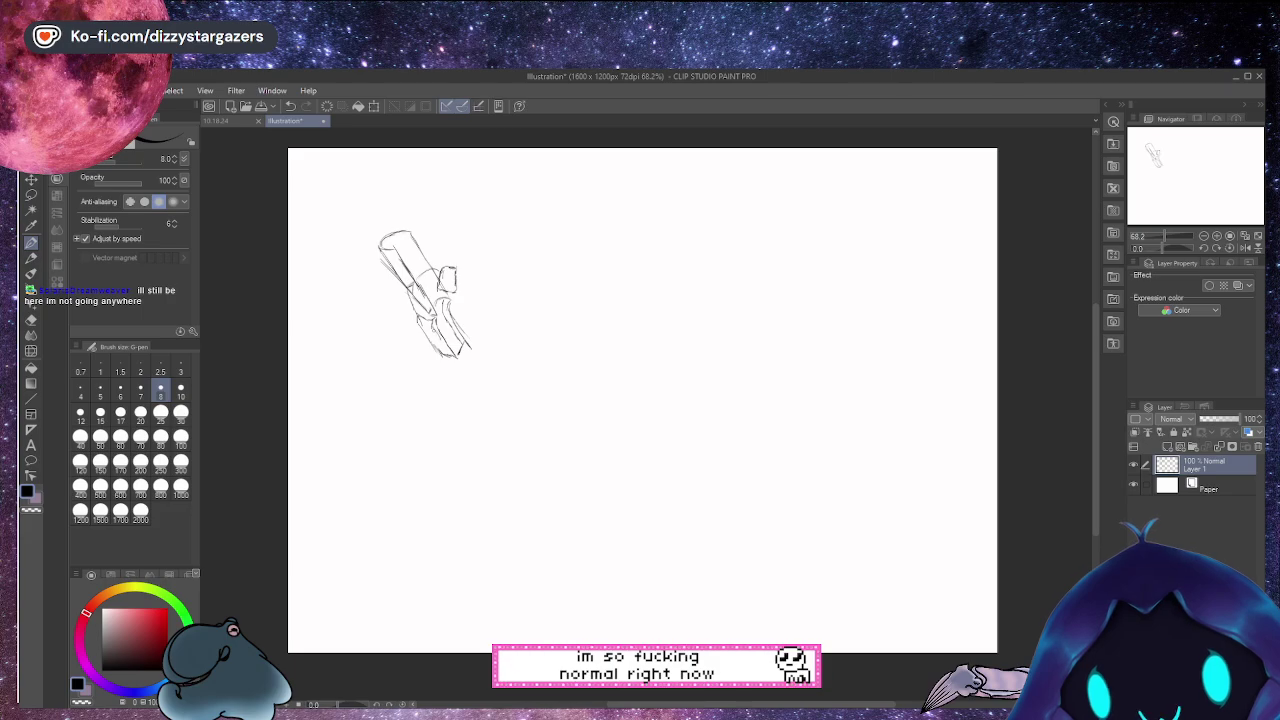
drag(436, 332, 452, 354)
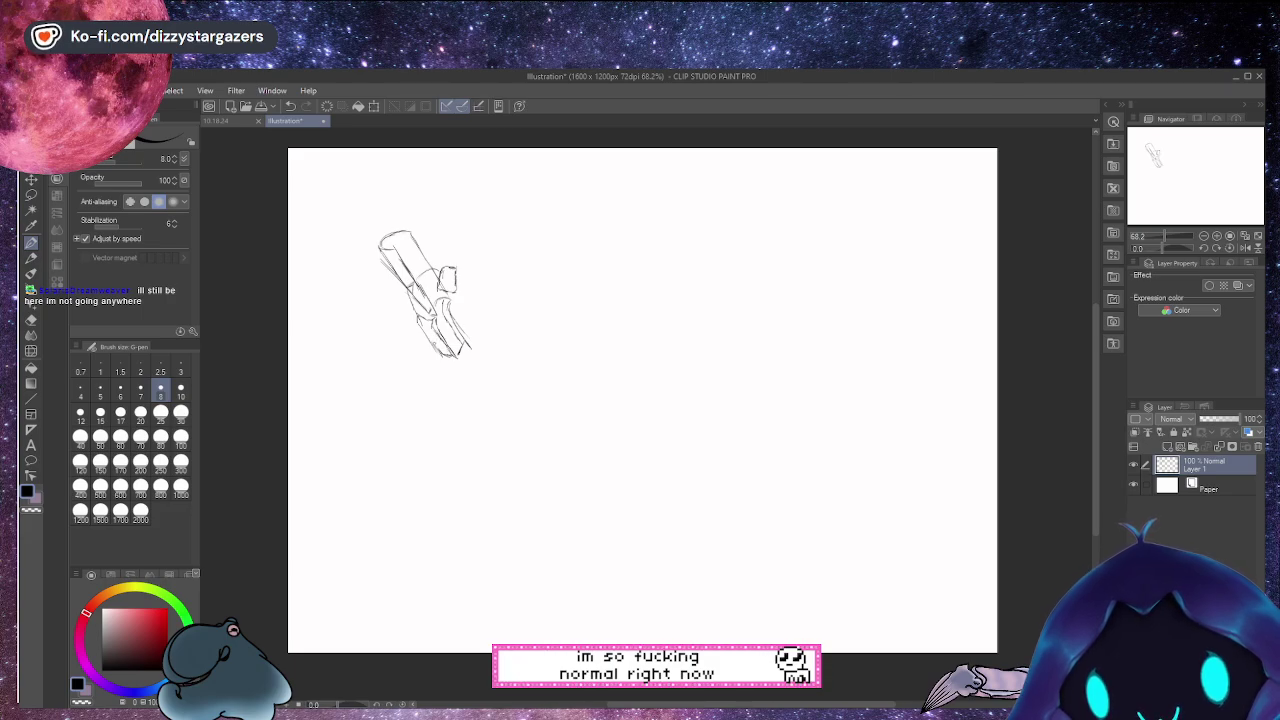
Erase and redraw rough lines along the wrist and forearm to clean up the sketch
click(31, 321)
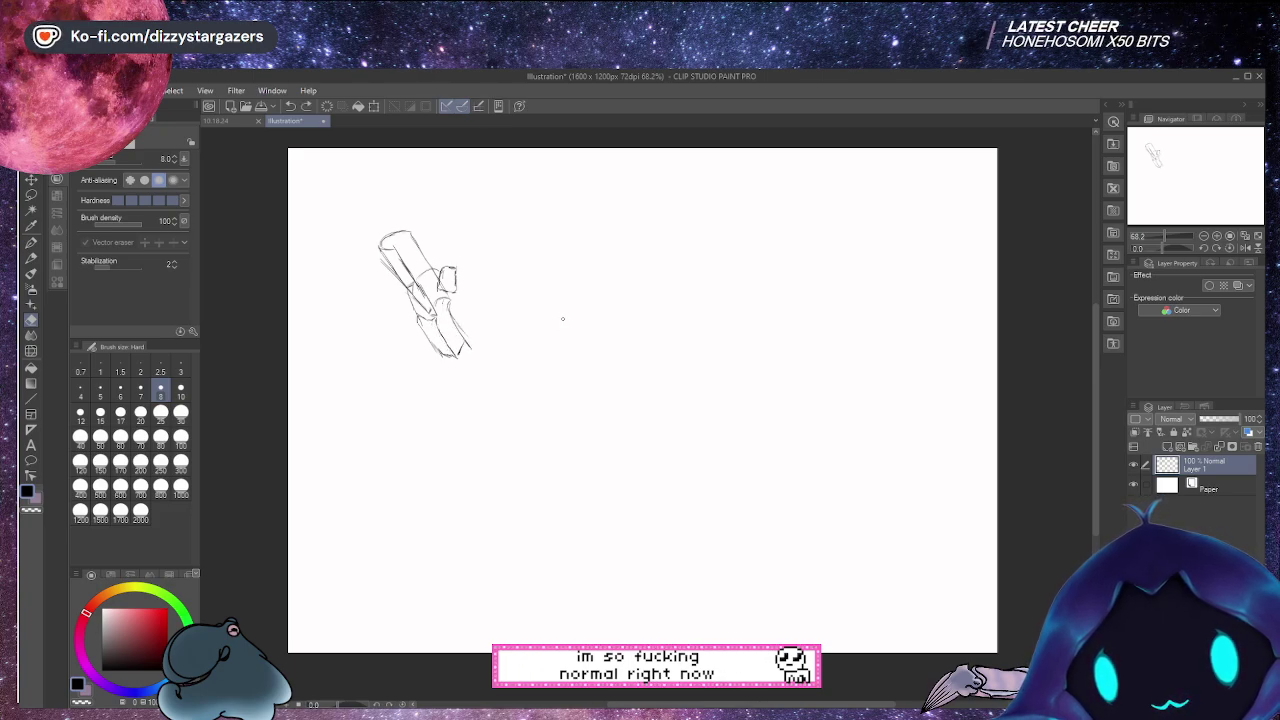
click(35, 244)
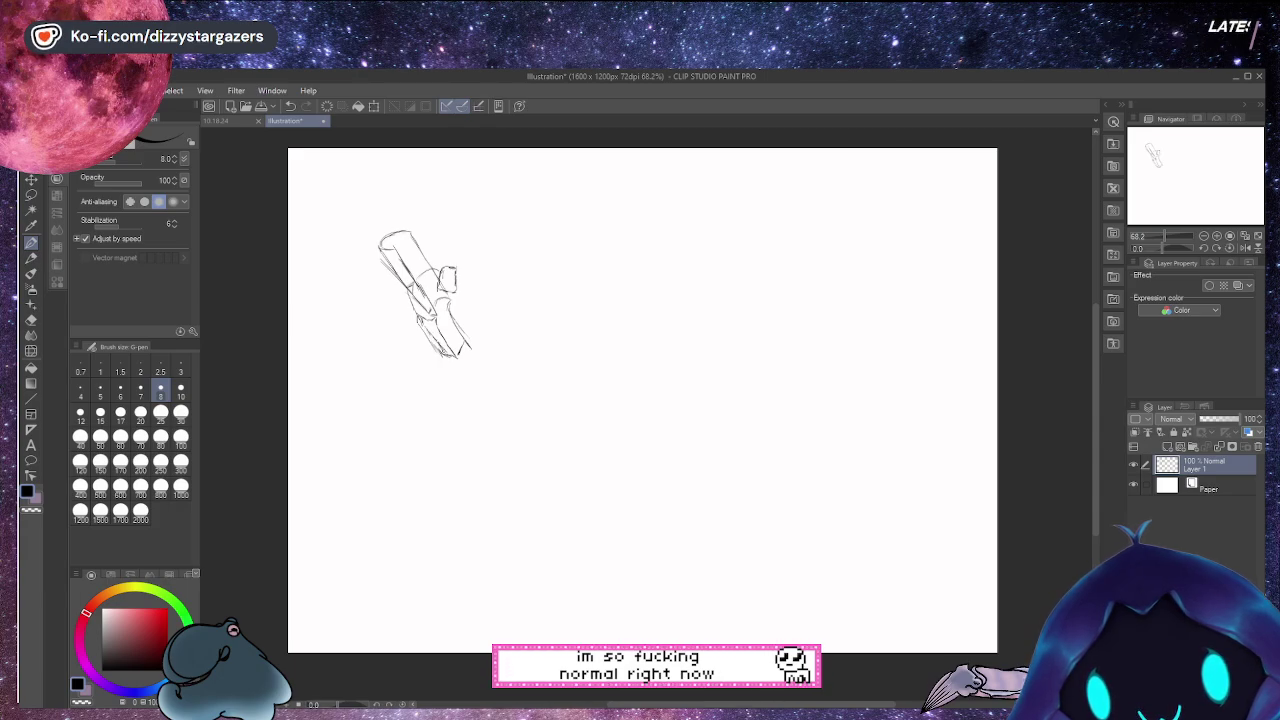
key(e)
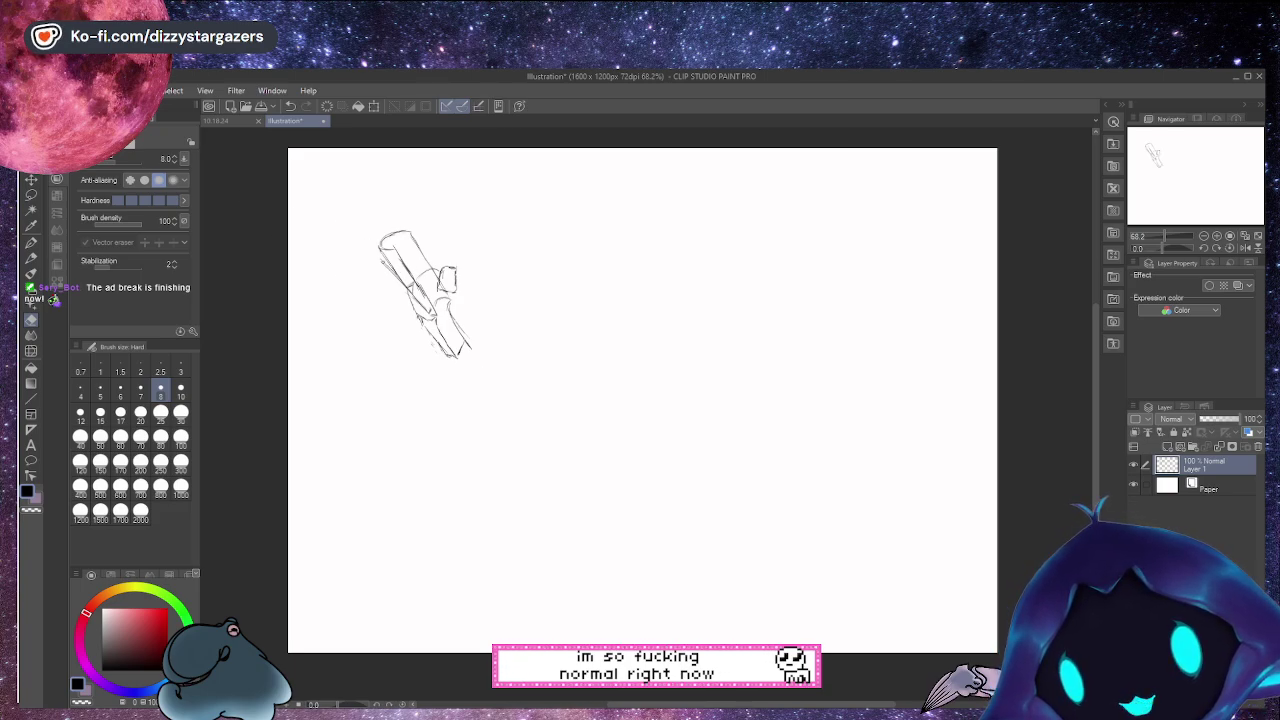
key(p)
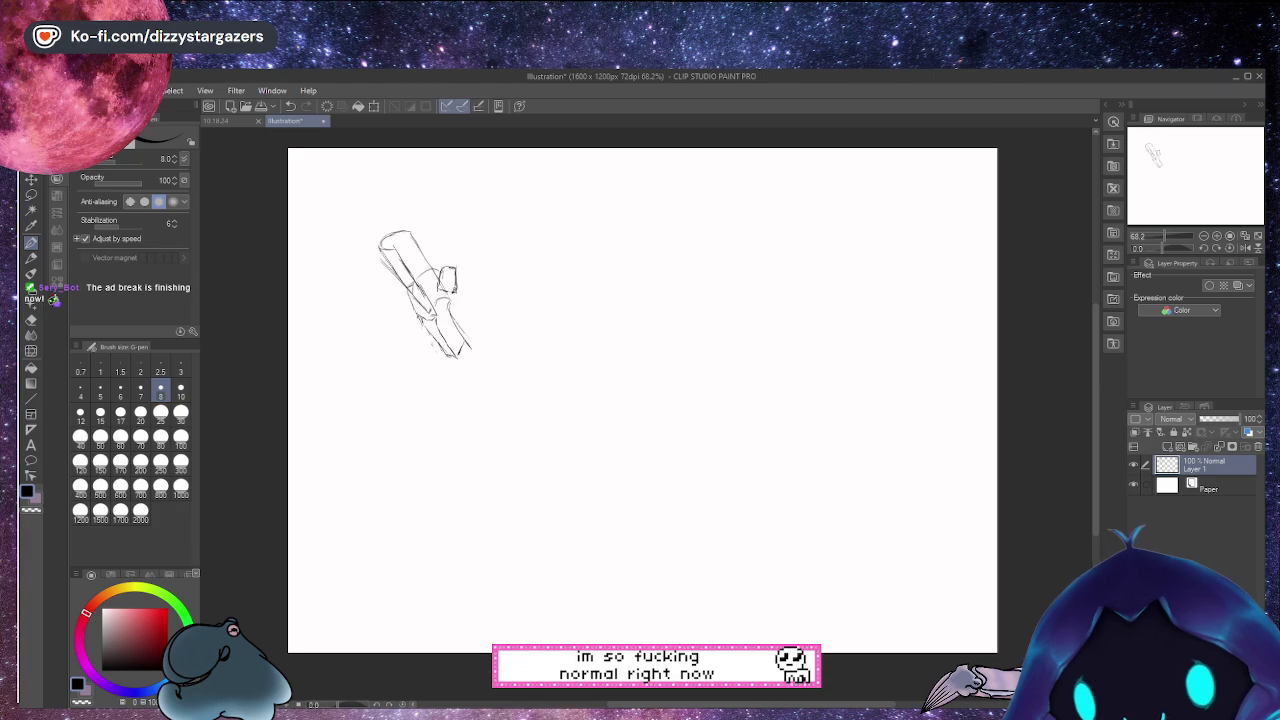
Draw darker contours for the thumb base, palm and wrist, and extend the thumb with its upper segment
drag(456, 290, 449, 300)
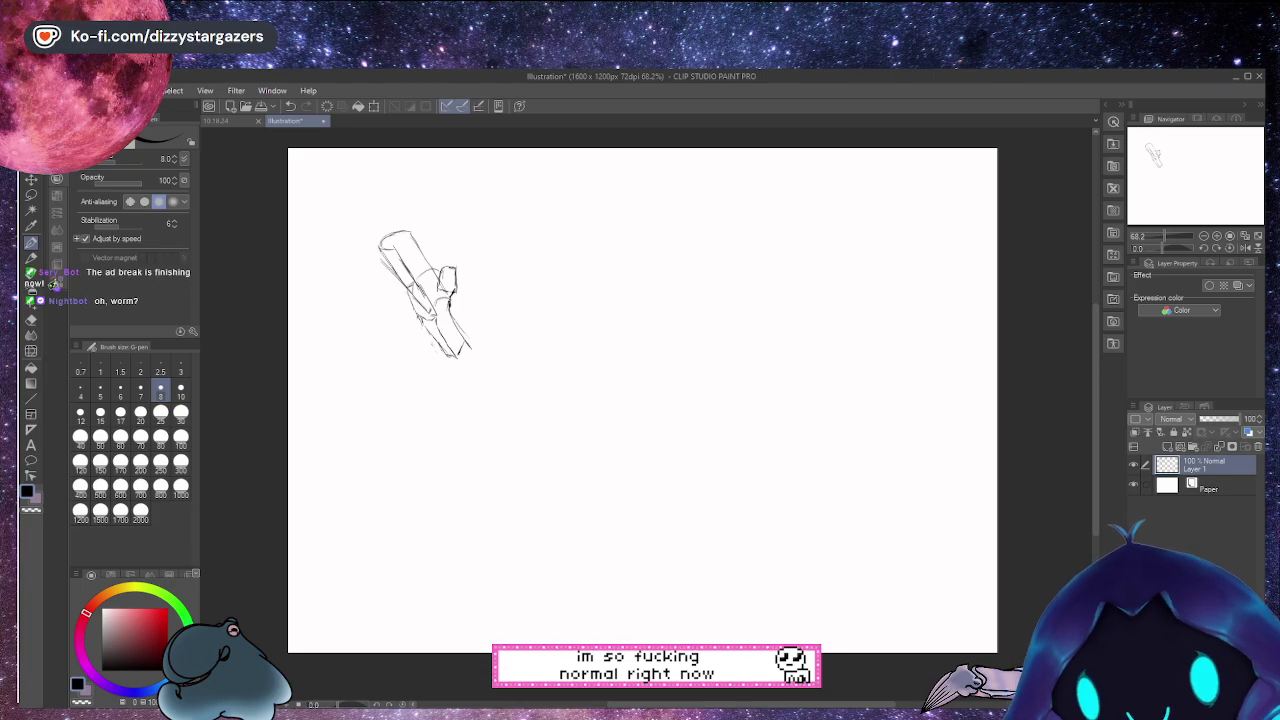
drag(448, 300, 439, 307)
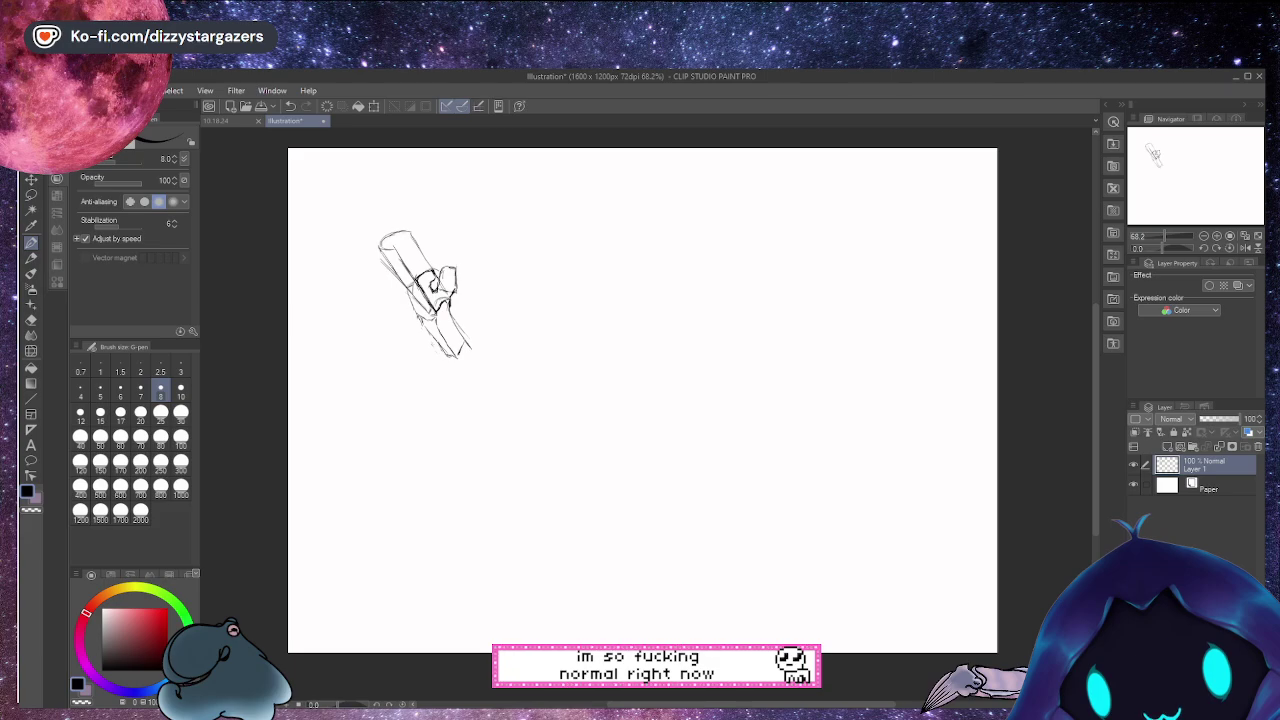
drag(438, 273, 441, 288)
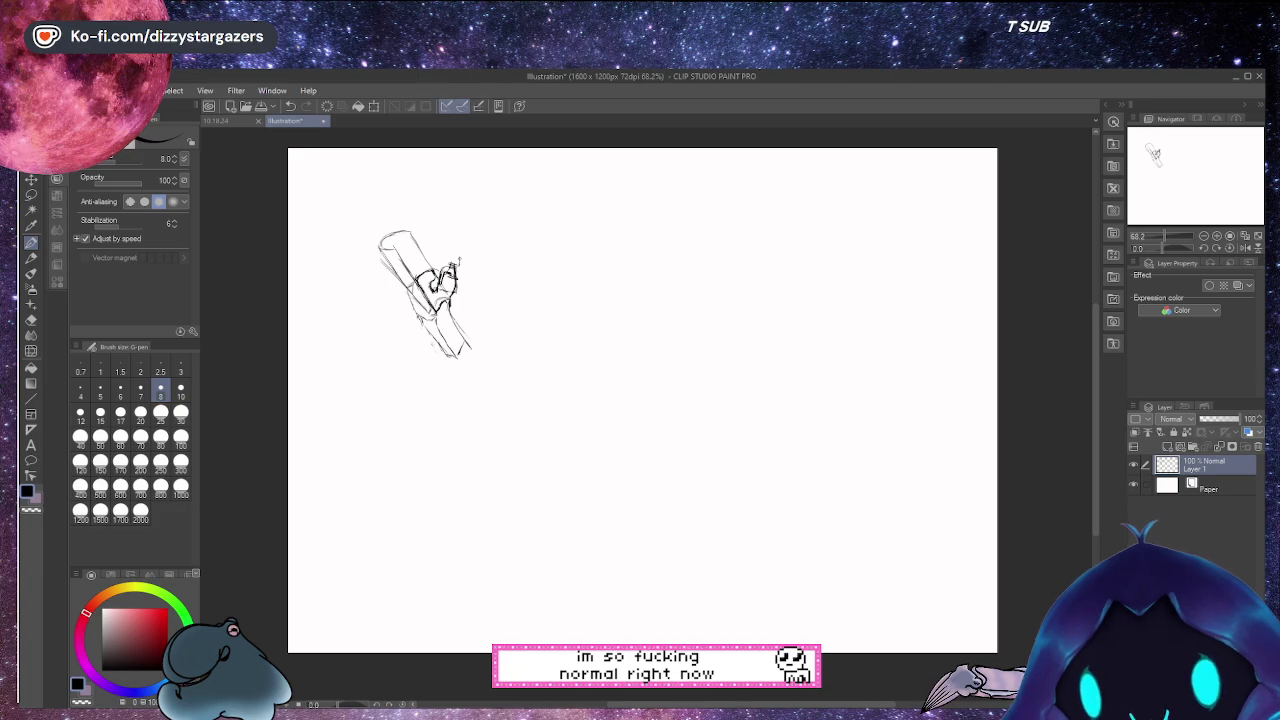
drag(449, 256, 458, 272)
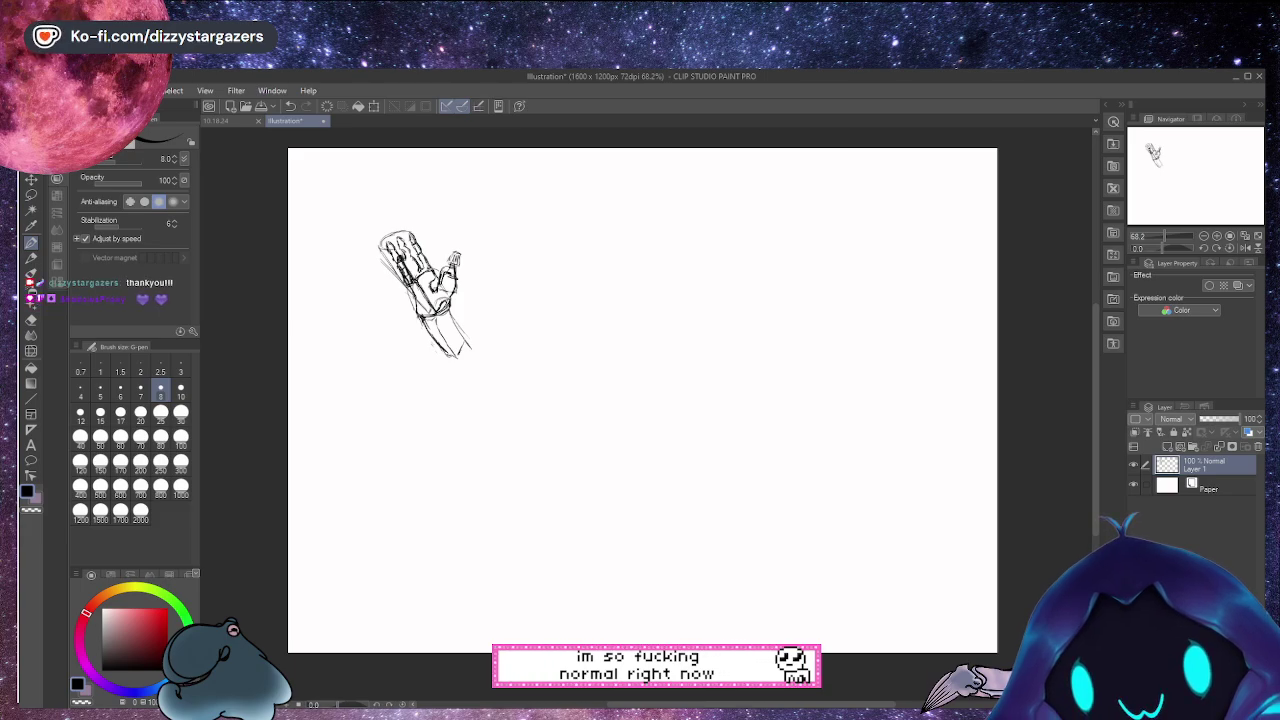
Refine the finger segments above the palm by alternately erasing stray lines and redrawing them at brush size 8
click(29, 322)
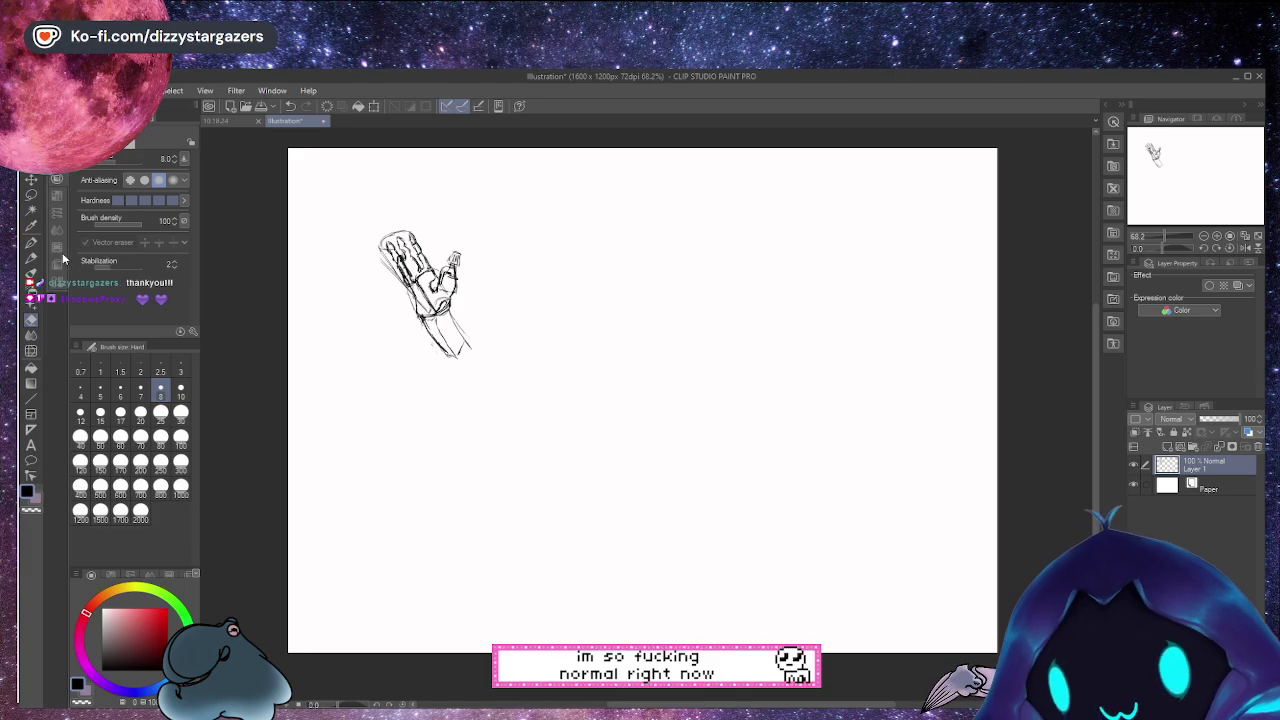
click(31, 244)
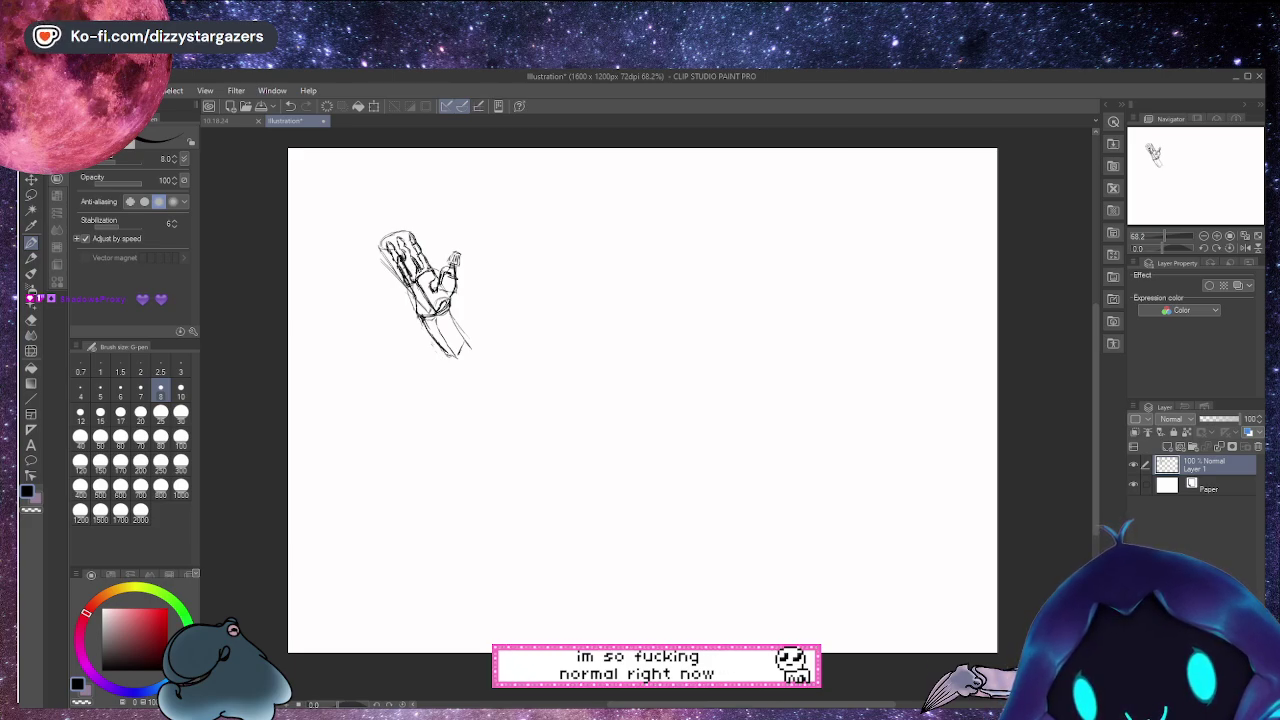
click(33, 320)
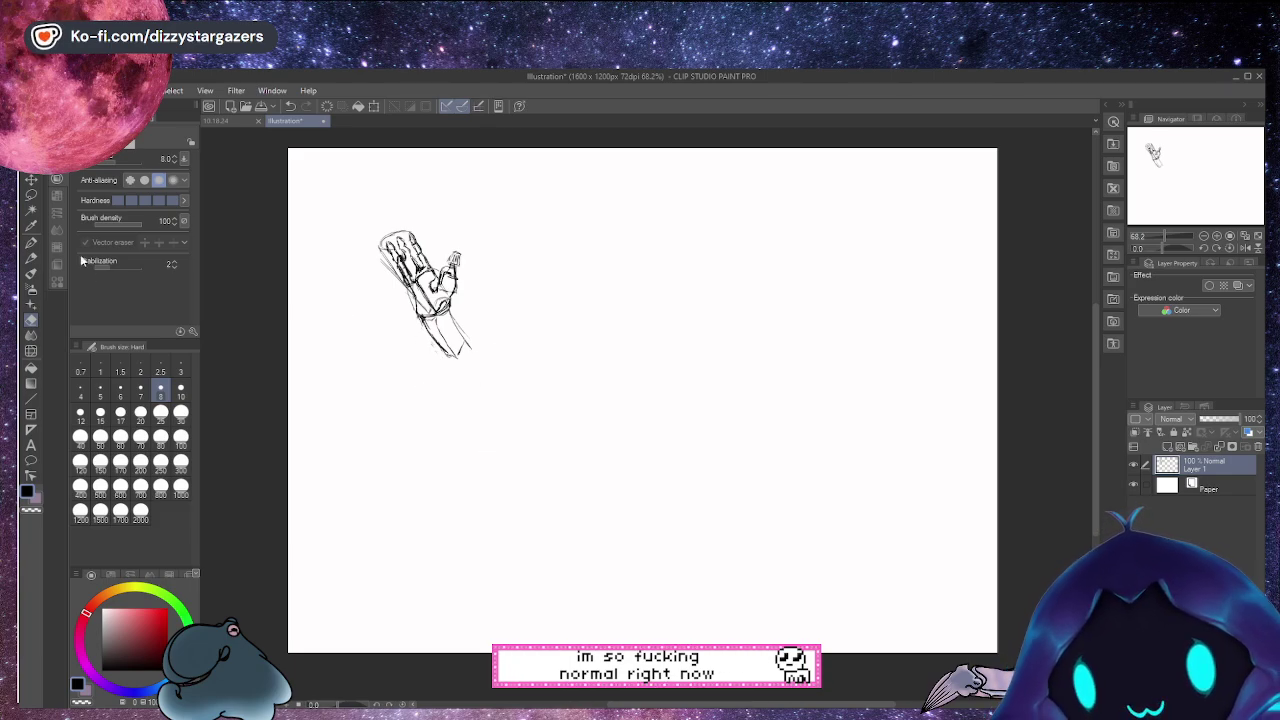
click(31, 243)
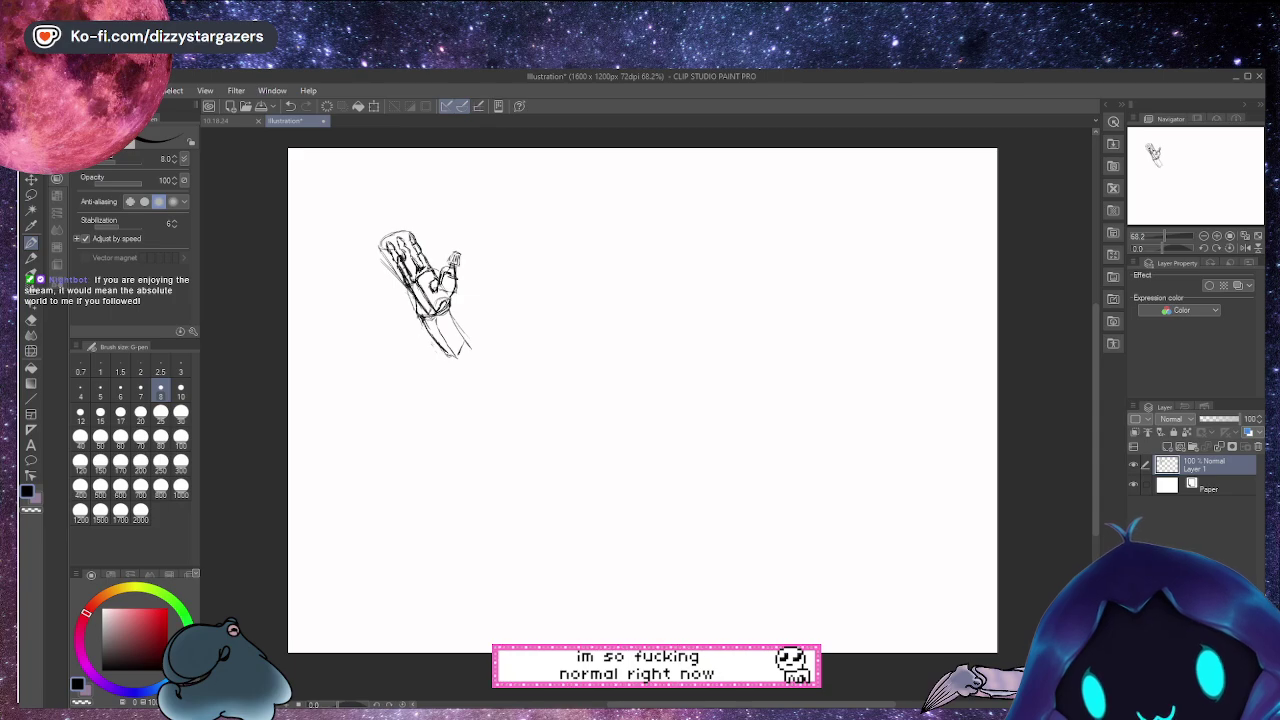
Redraw the thumb with a rounded tip and clean up the rough lines around it and the fingers
drag(418, 304, 418, 318)
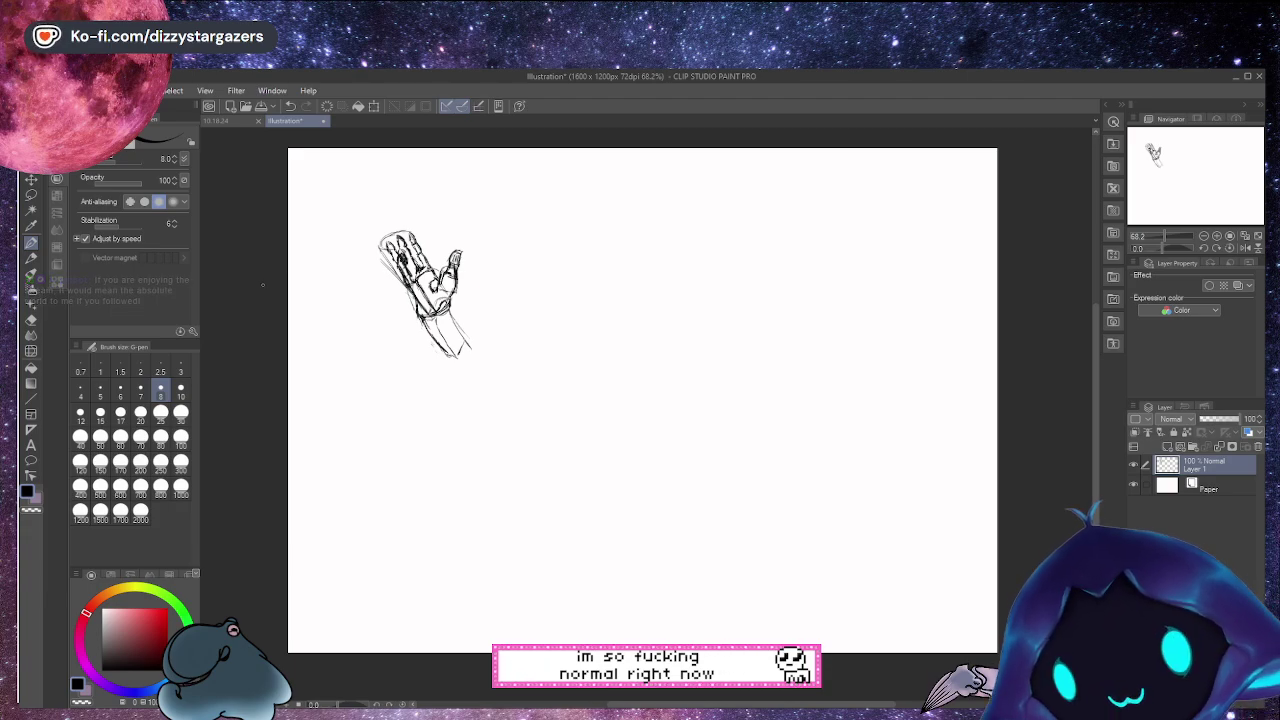
key(e)
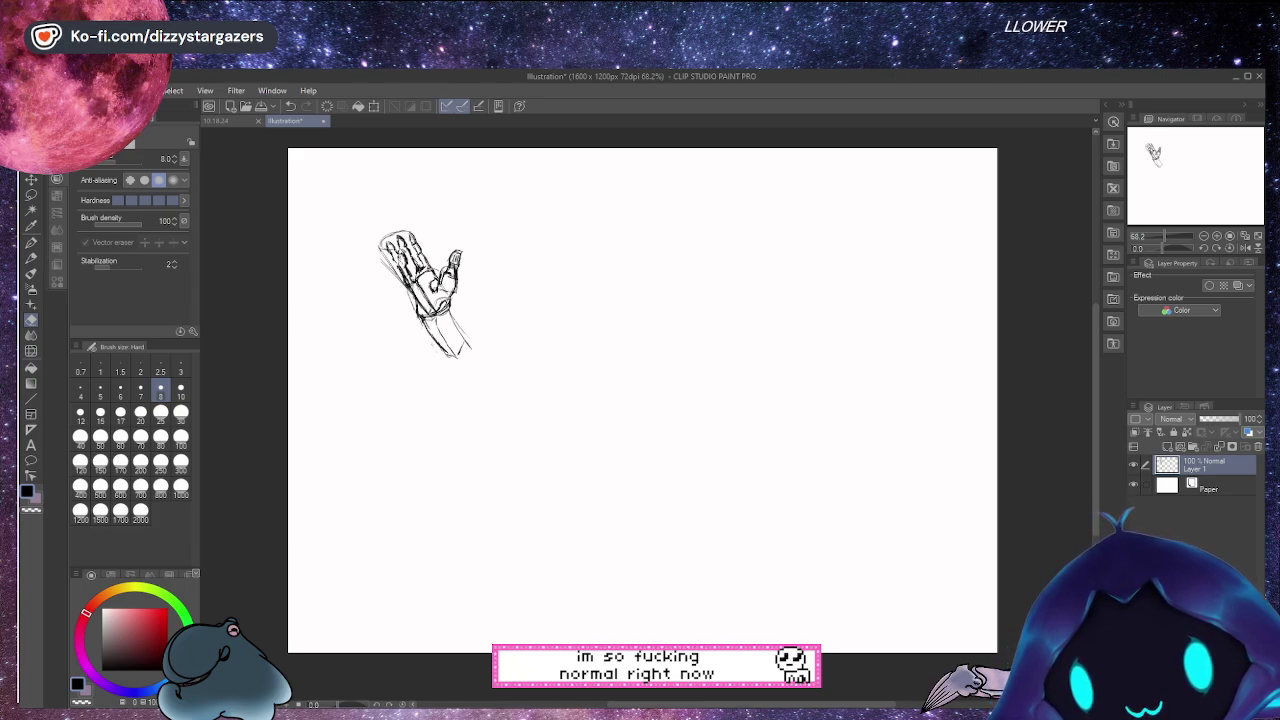
key(p)
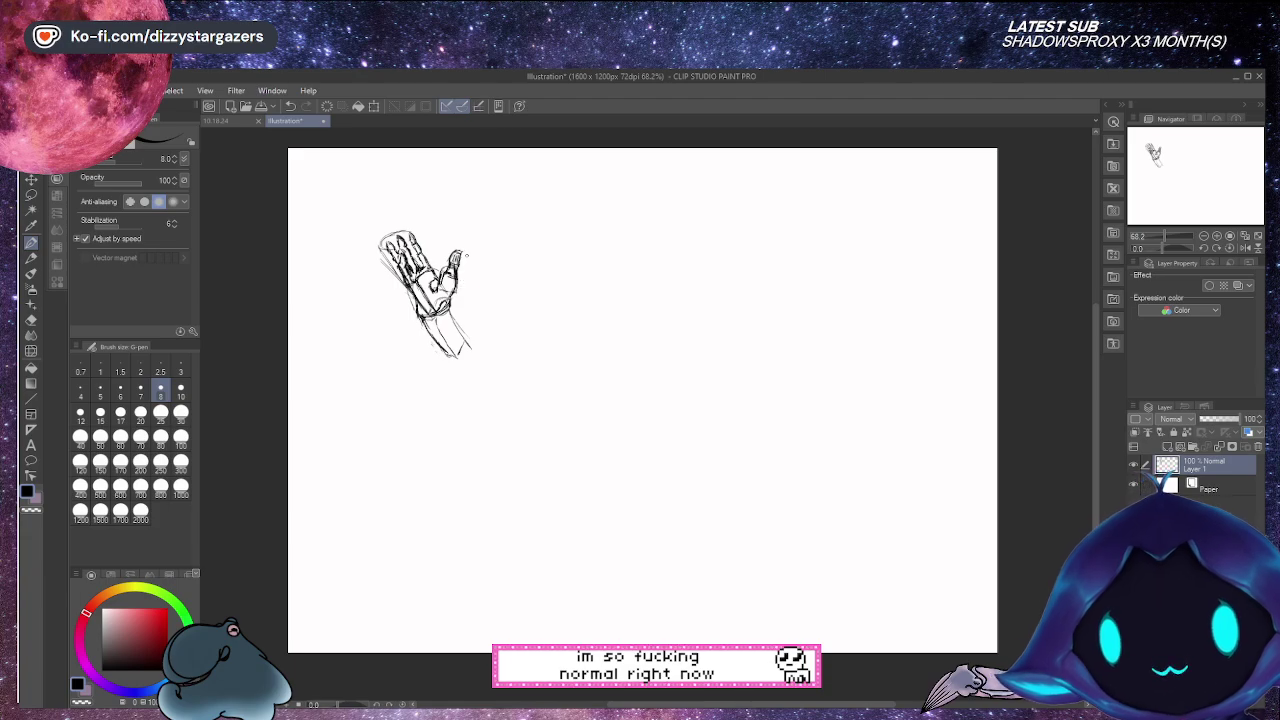
click(31, 320)
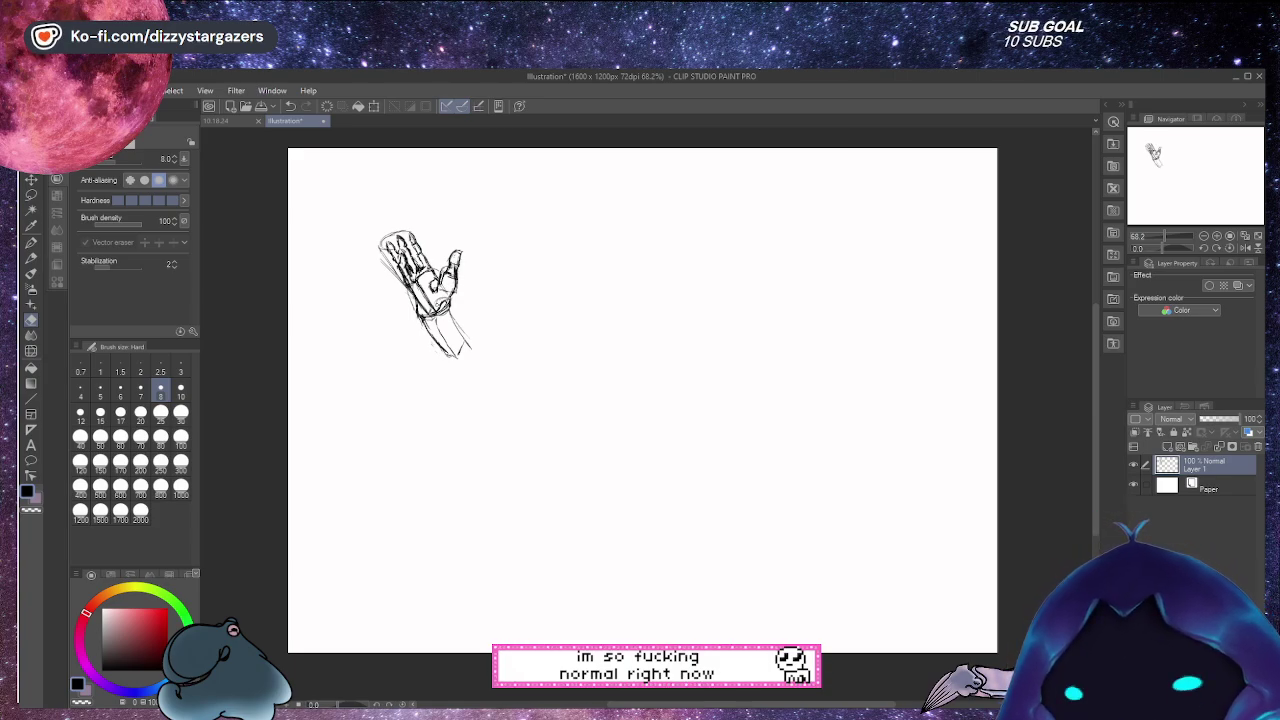
Darken the inner wrist line and extend the forearm diagonally down to the elbow with two curved sides
key(p)
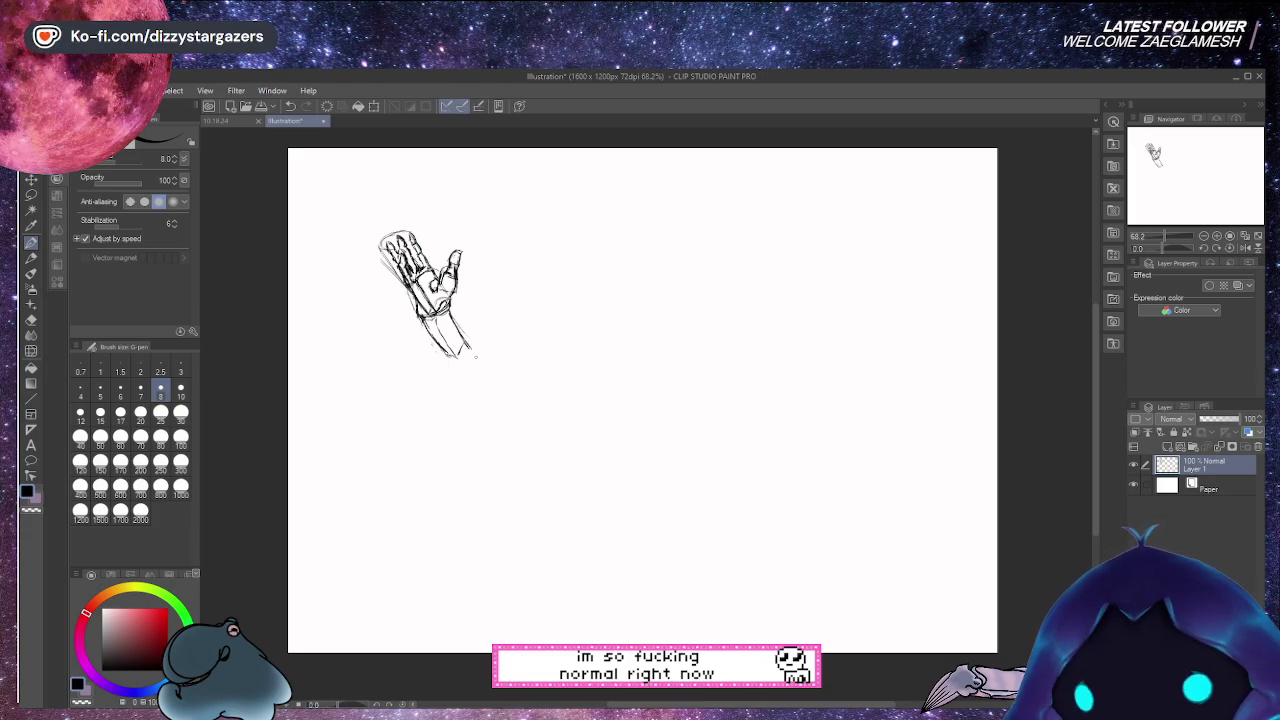
drag(468, 347, 516, 389)
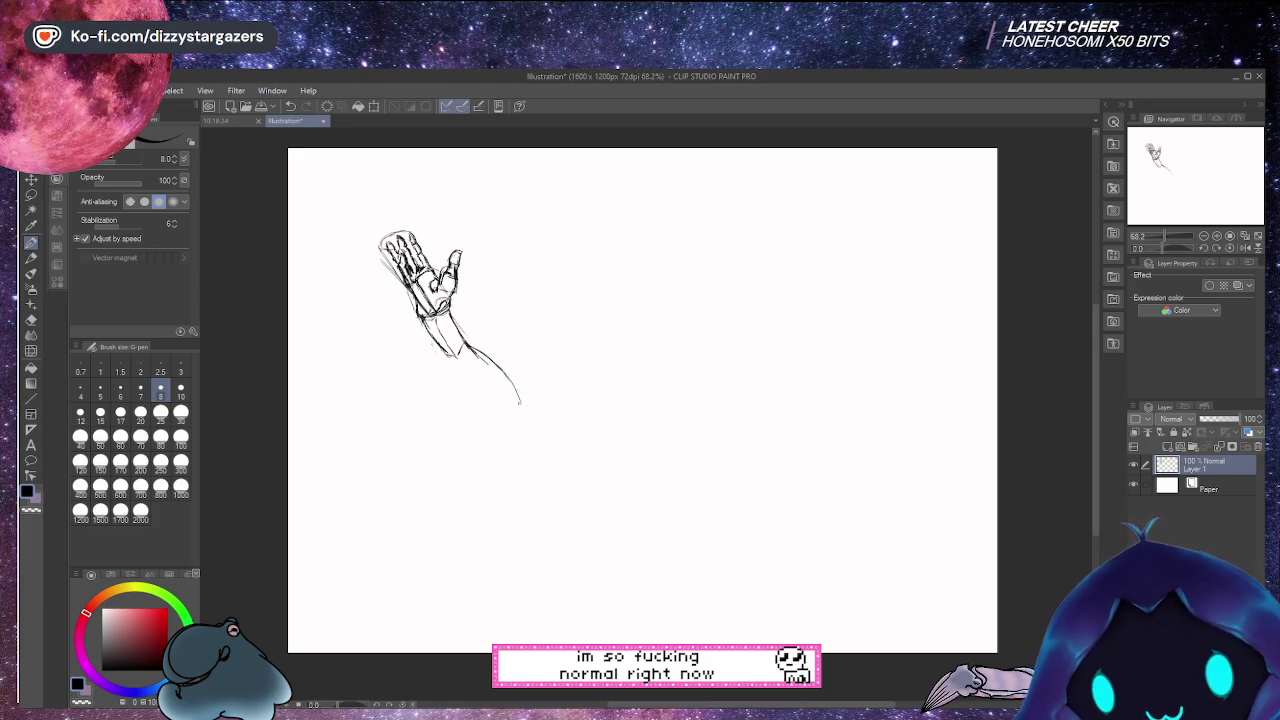
key(ctrl+z)
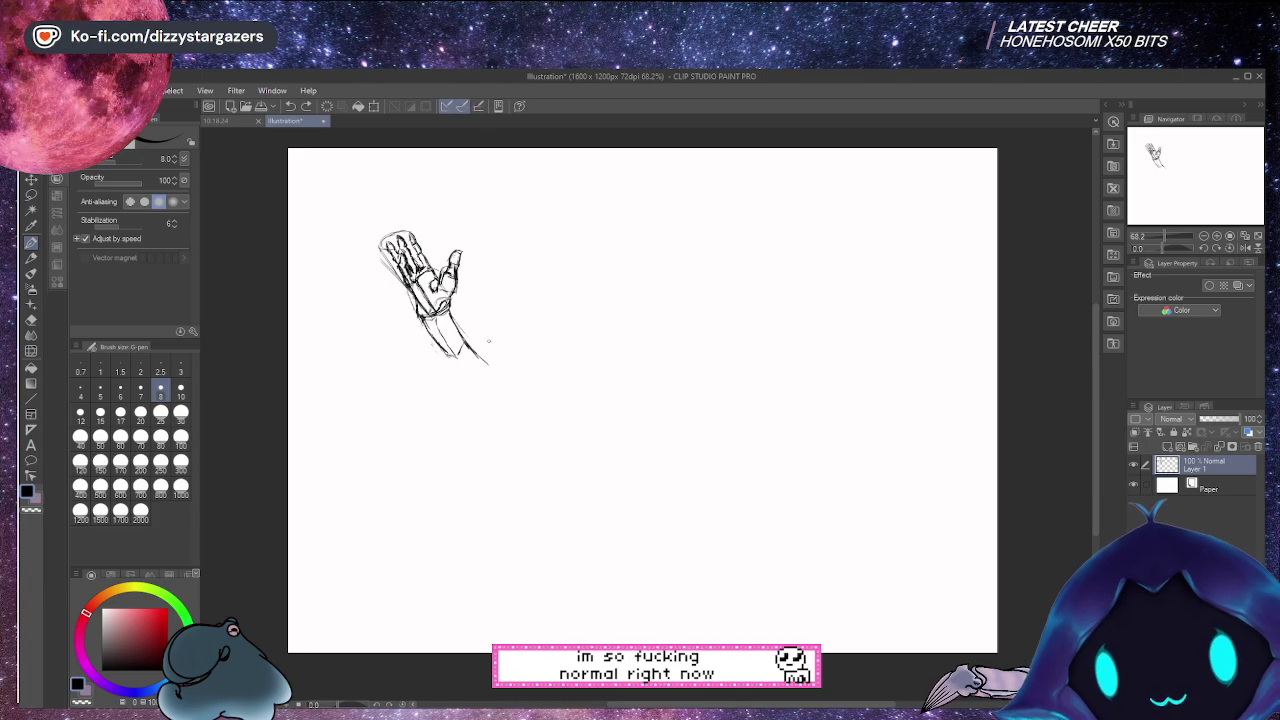
drag(472, 348, 519, 405)
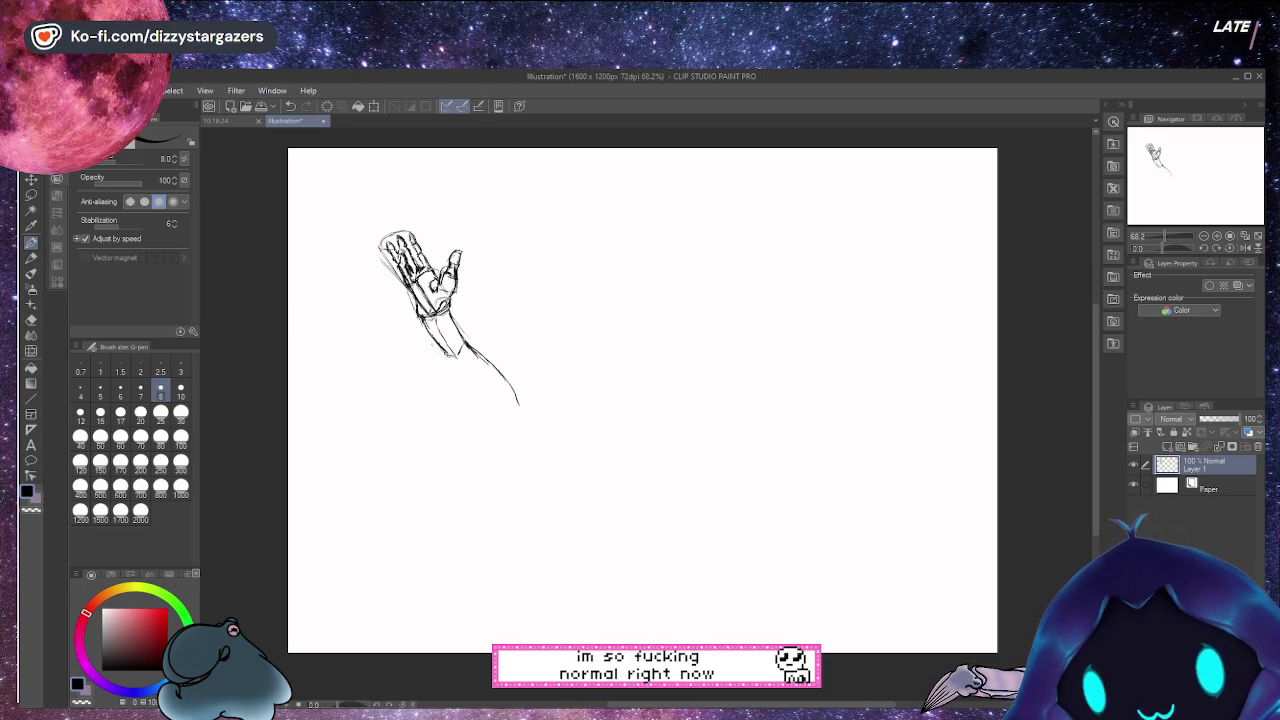
drag(446, 355, 500, 418)
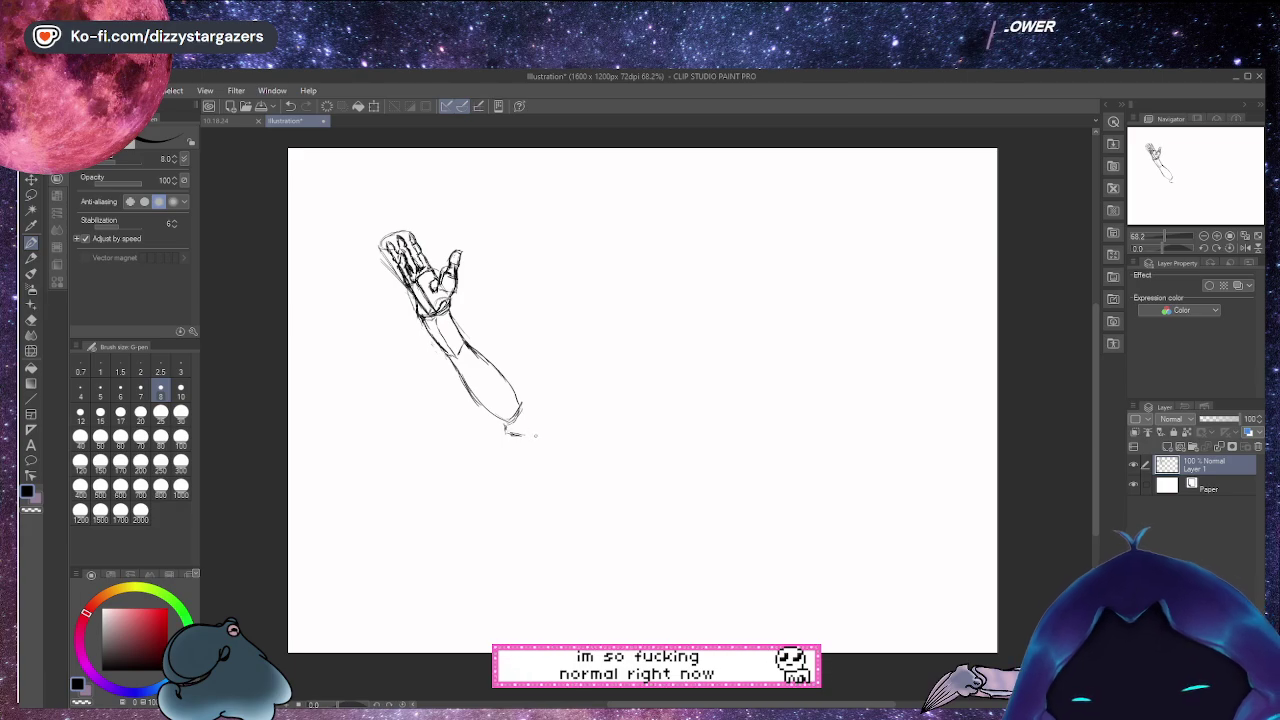
Sketch the small elbow joint and a long, nearly horizontal upper arm with a closed end at the shoulder
drag(517, 399, 524, 433)
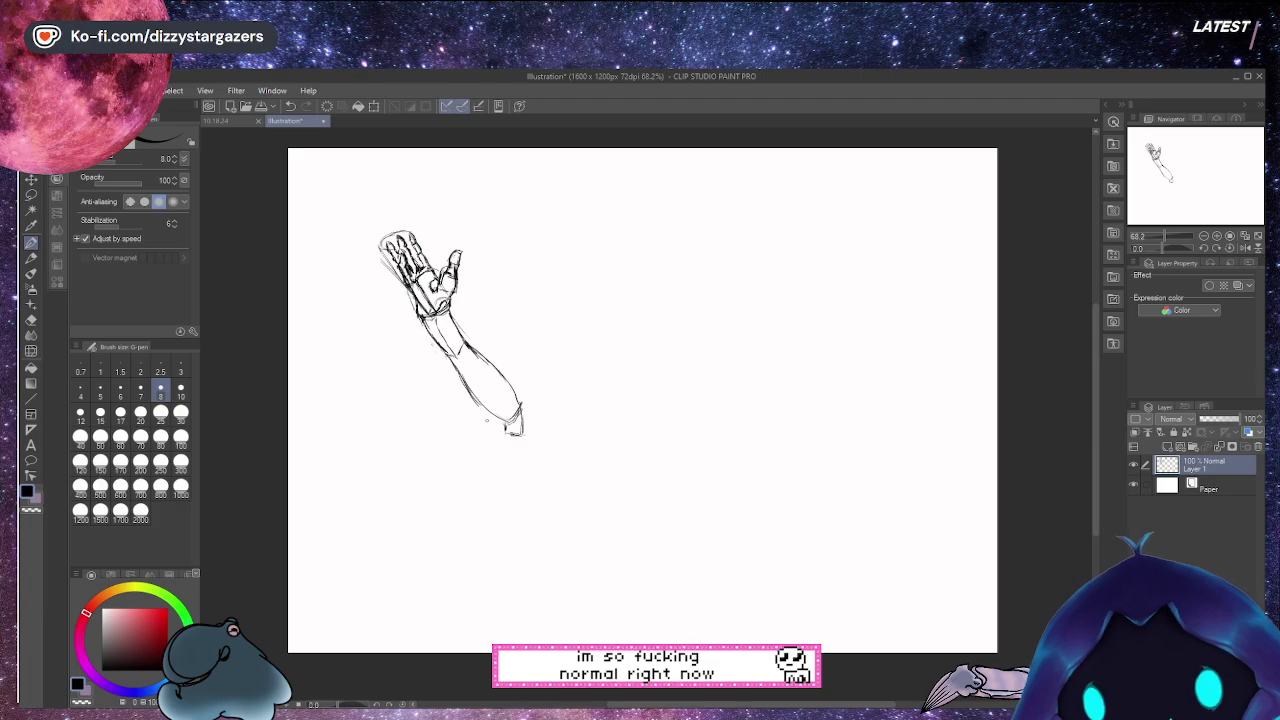
mouse_move(522, 403)
mouse_down()
mouse_move(647, 409)
mouse_move(669, 430)
mouse_up()
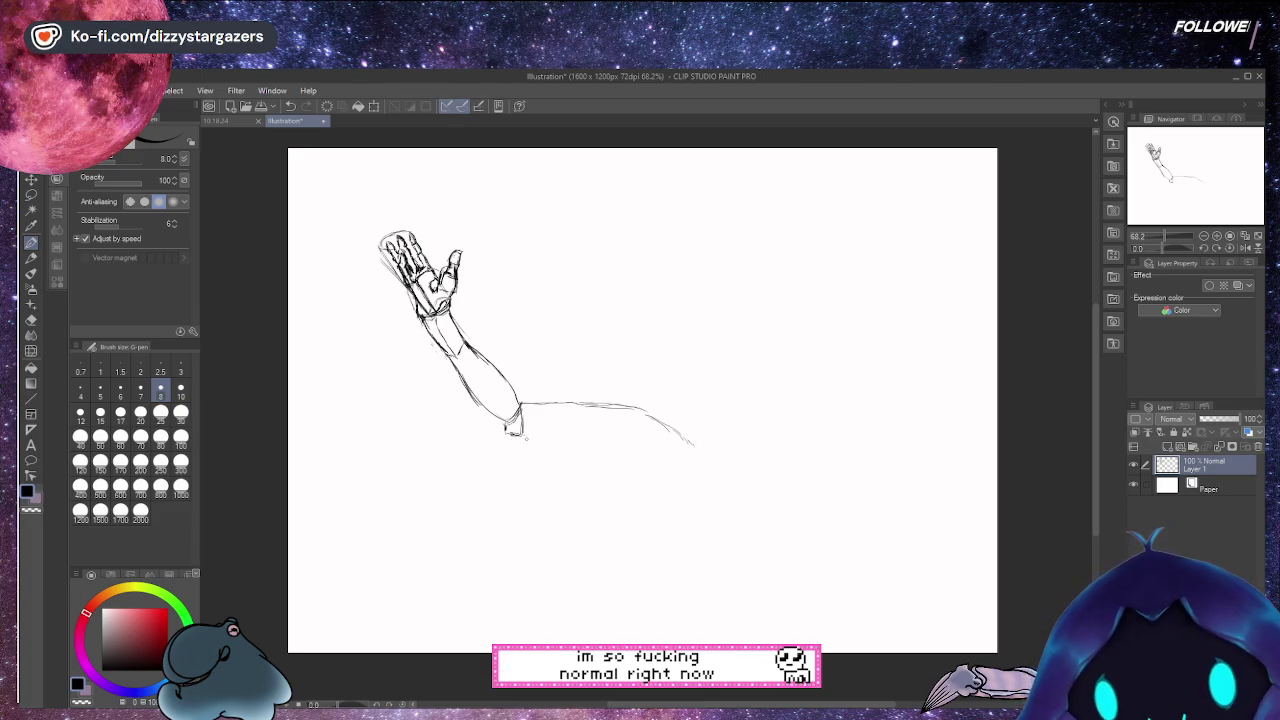
drag(520, 433, 585, 437)
drag(584, 439, 612, 441)
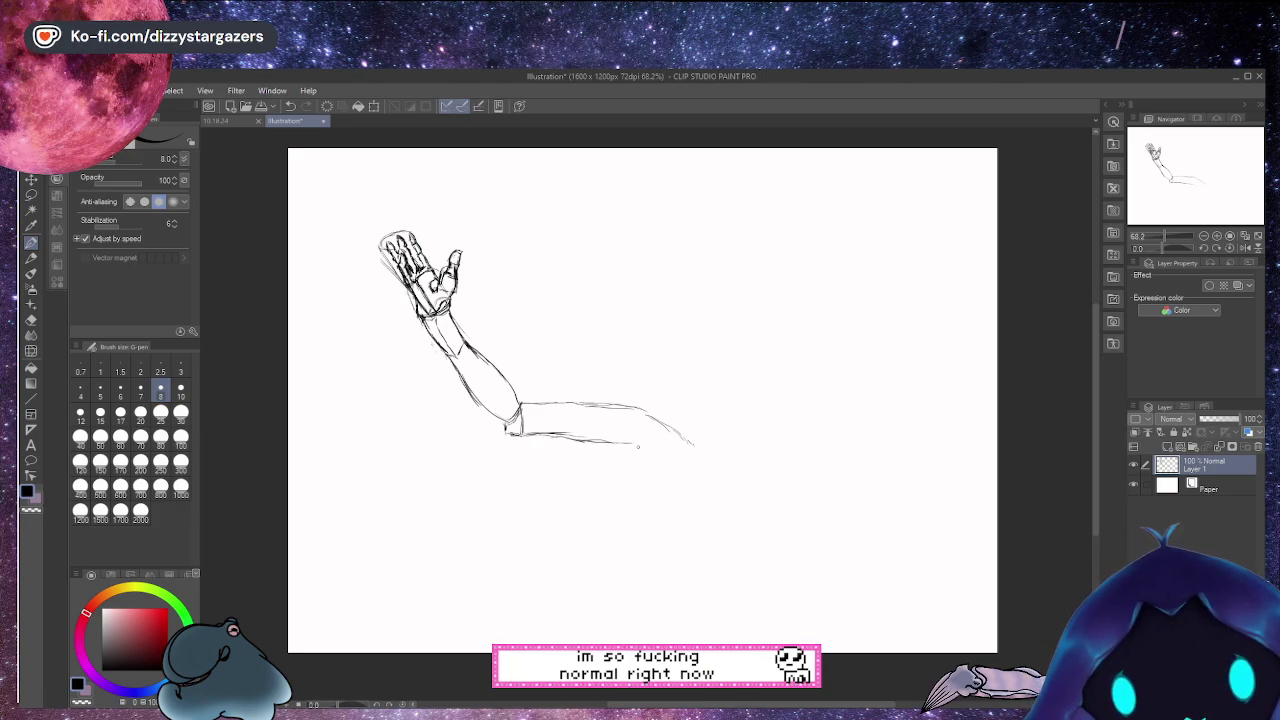
mouse_move(640, 443)
mouse_down()
mouse_move(668, 446)
mouse_move(664, 409)
mouse_up()
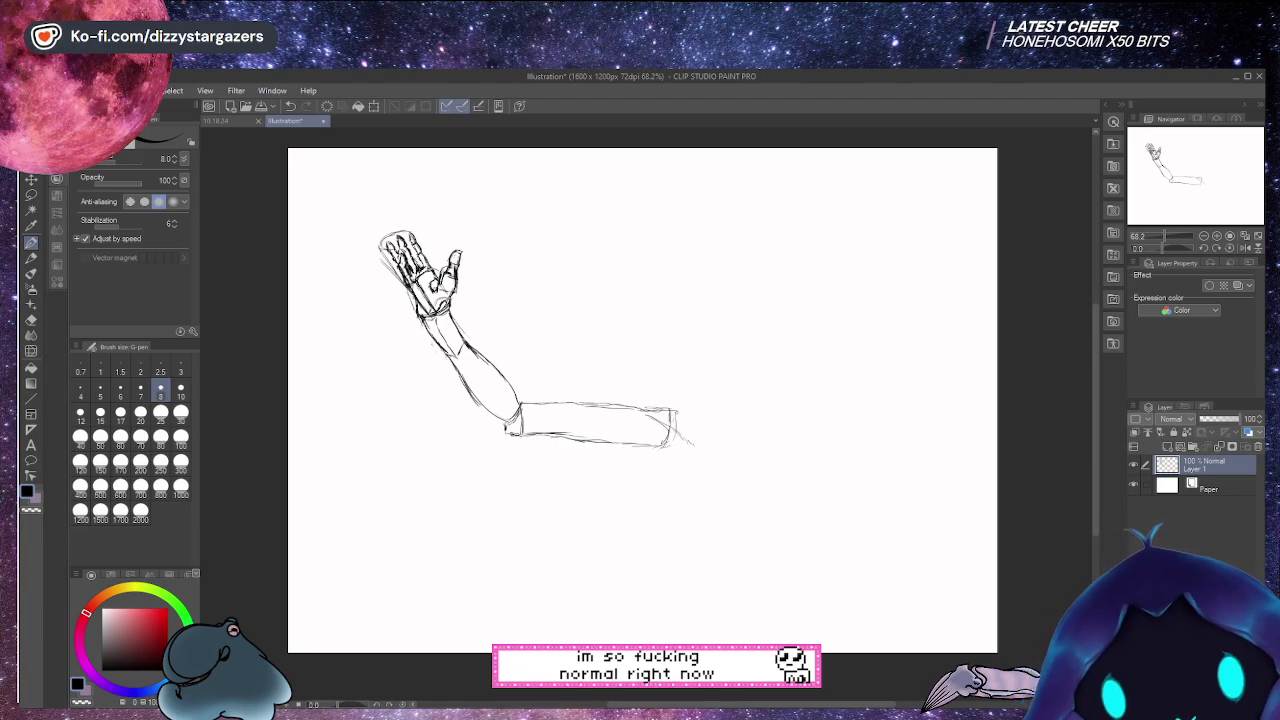
Sketch the torso shape beyond the upper arm with a curved side, flat base, upright far edge and sloping shoulder line
mouse_move(644, 408)
mouse_down()
mouse_move(695, 450)
mouse_move(757, 548)
mouse_up()
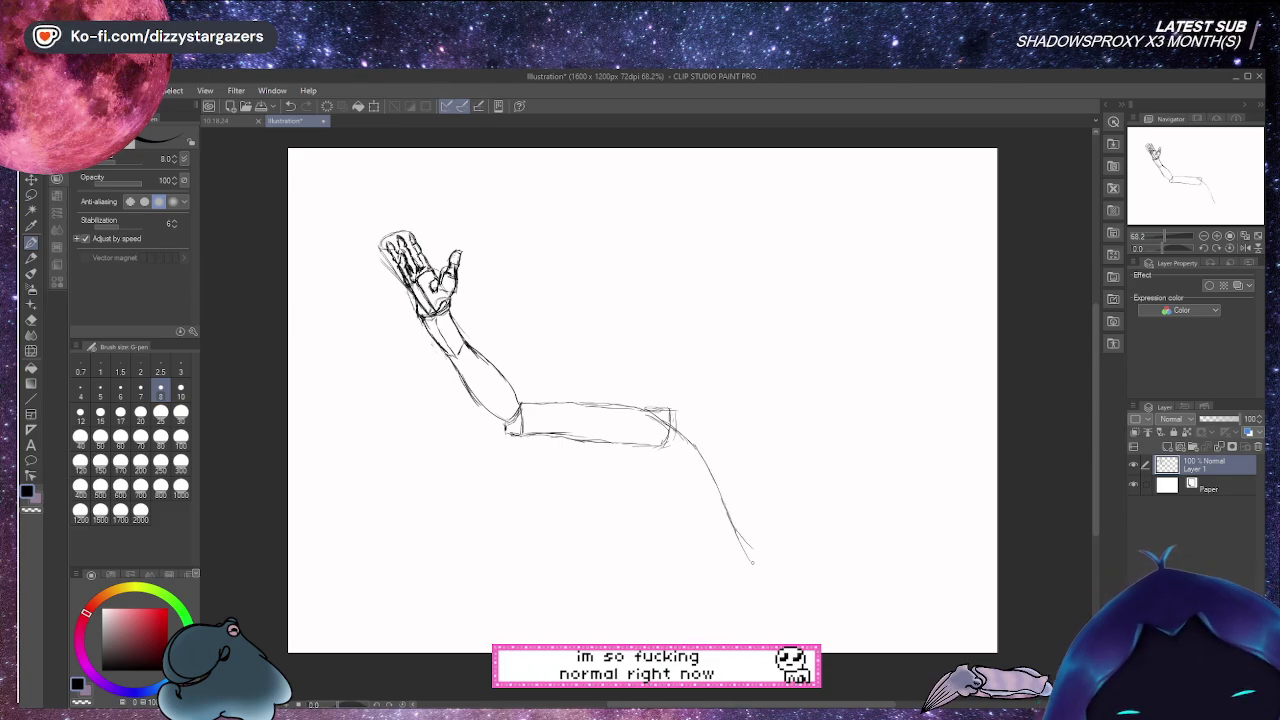
mouse_move(730, 530)
mouse_down()
mouse_move(783, 560)
mouse_move(816, 561)
mouse_move(814, 535)
mouse_up()
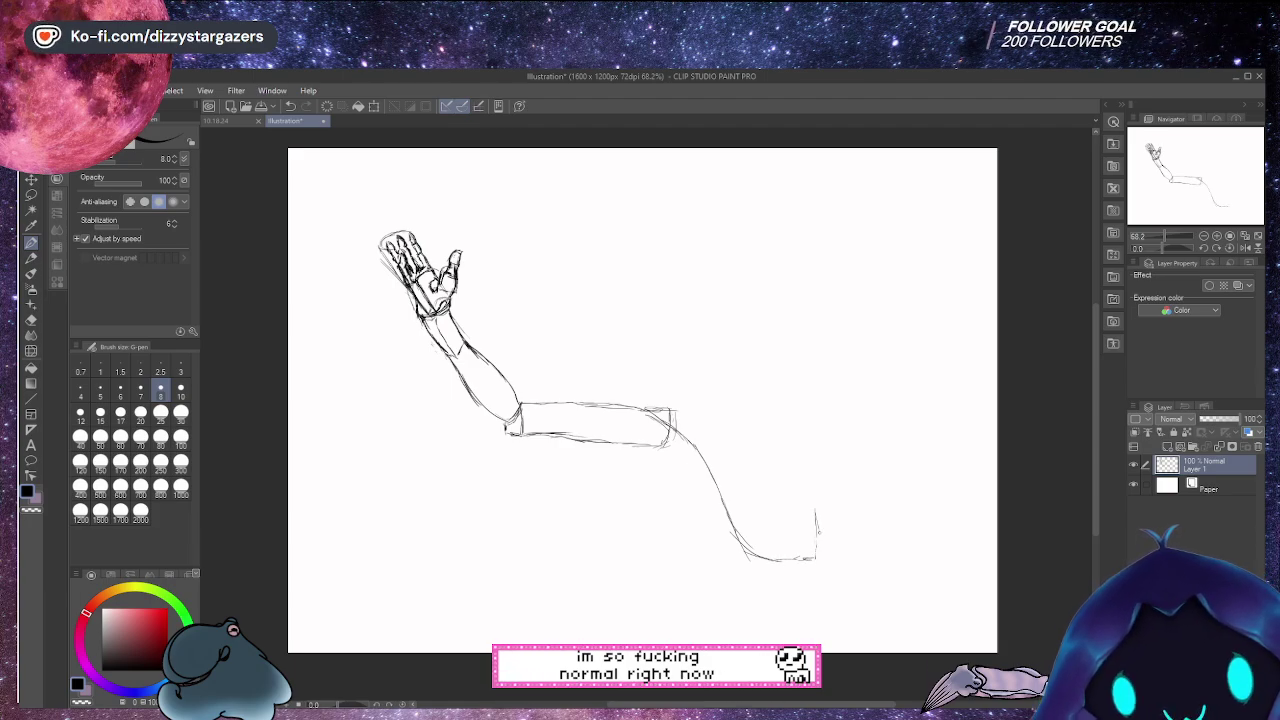
mouse_move(810, 556)
mouse_down()
mouse_move(828, 556)
mouse_move(824, 438)
mouse_up()
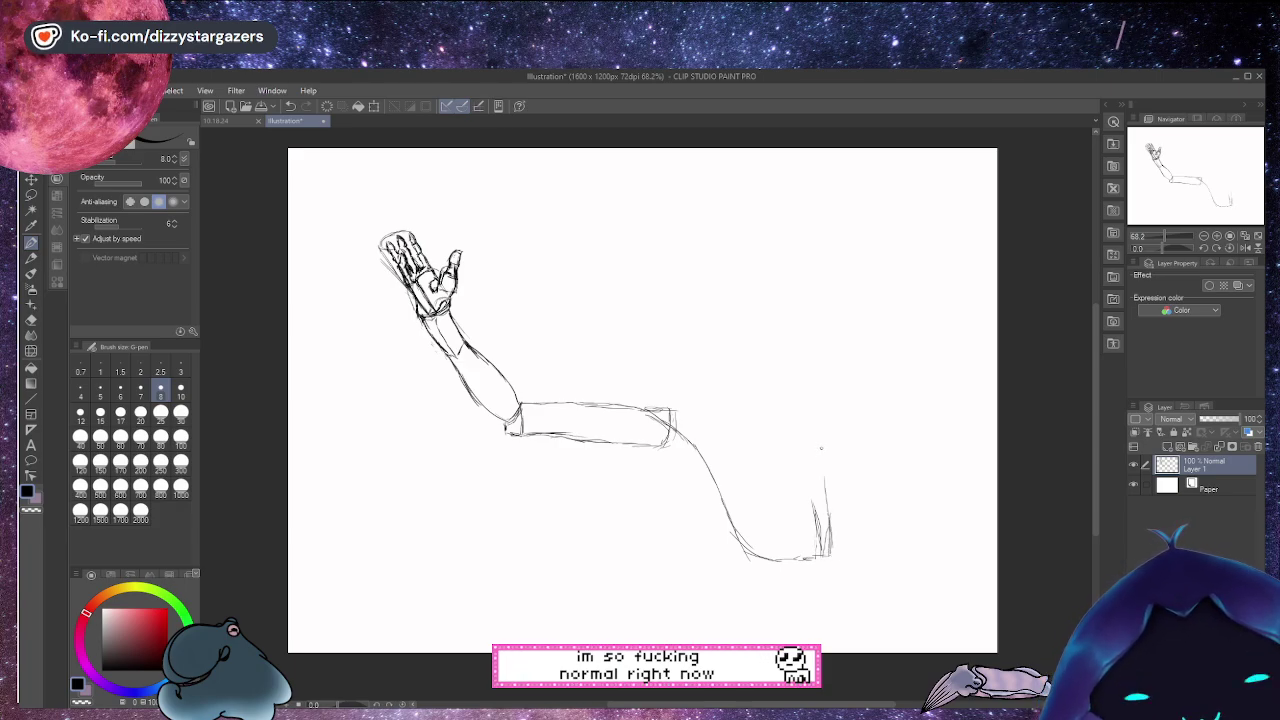
drag(816, 383, 817, 418)
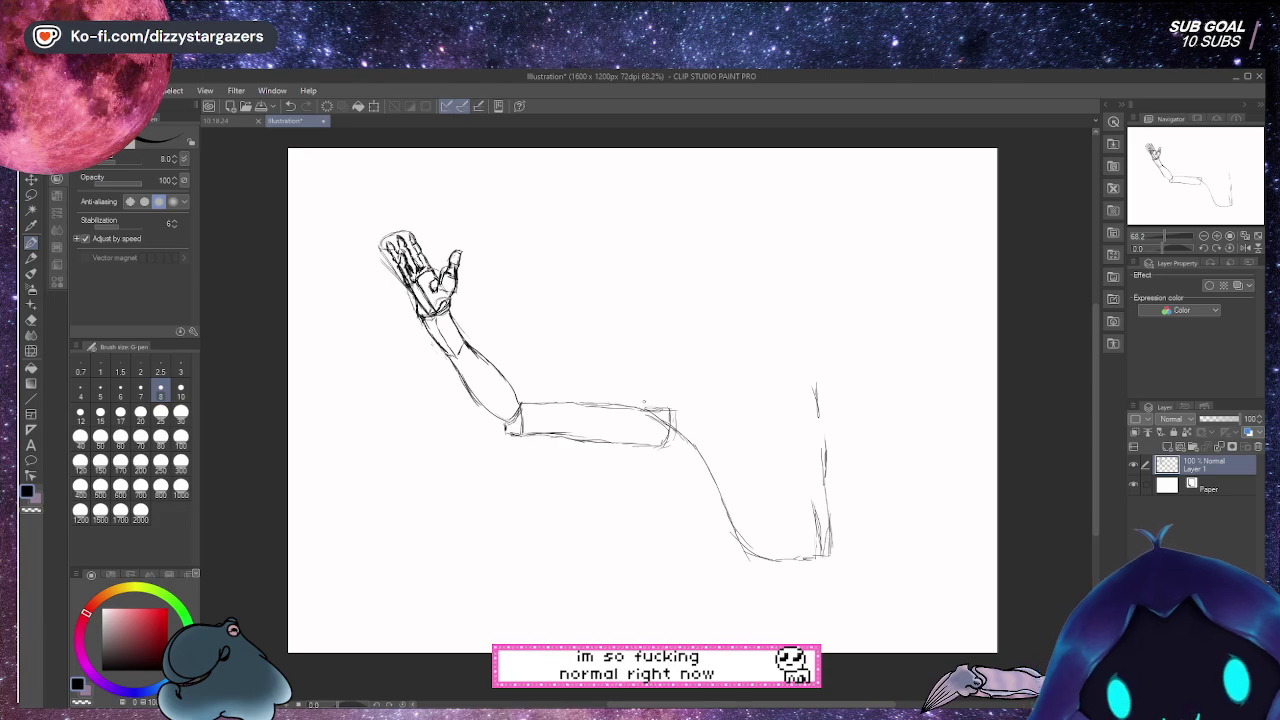
mouse_move(641, 403)
mouse_down()
mouse_move(721, 378)
mouse_move(830, 414)
mouse_move(830, 562)
mouse_move(812, 561)
mouse_up()
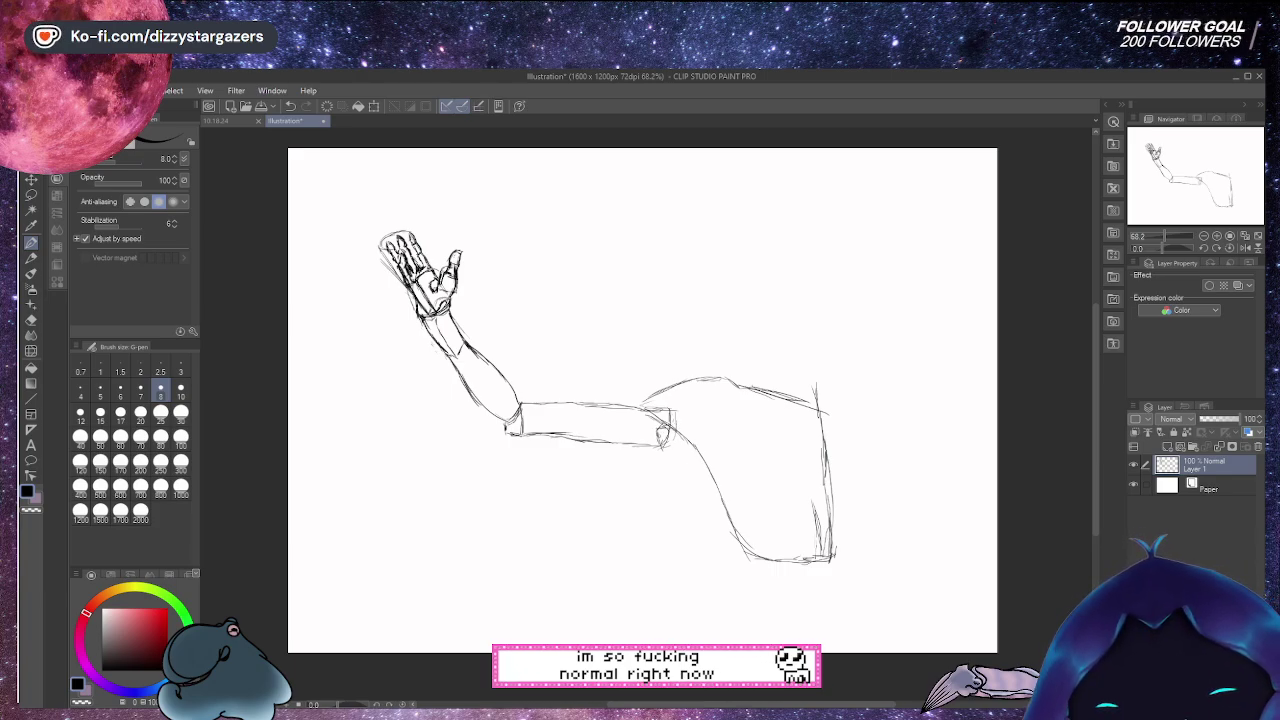
Add an outer contour sweeping from the armpit below the torso to its far lower corner, and darken the torso and shoulder outlines
drag(666, 462, 713, 588)
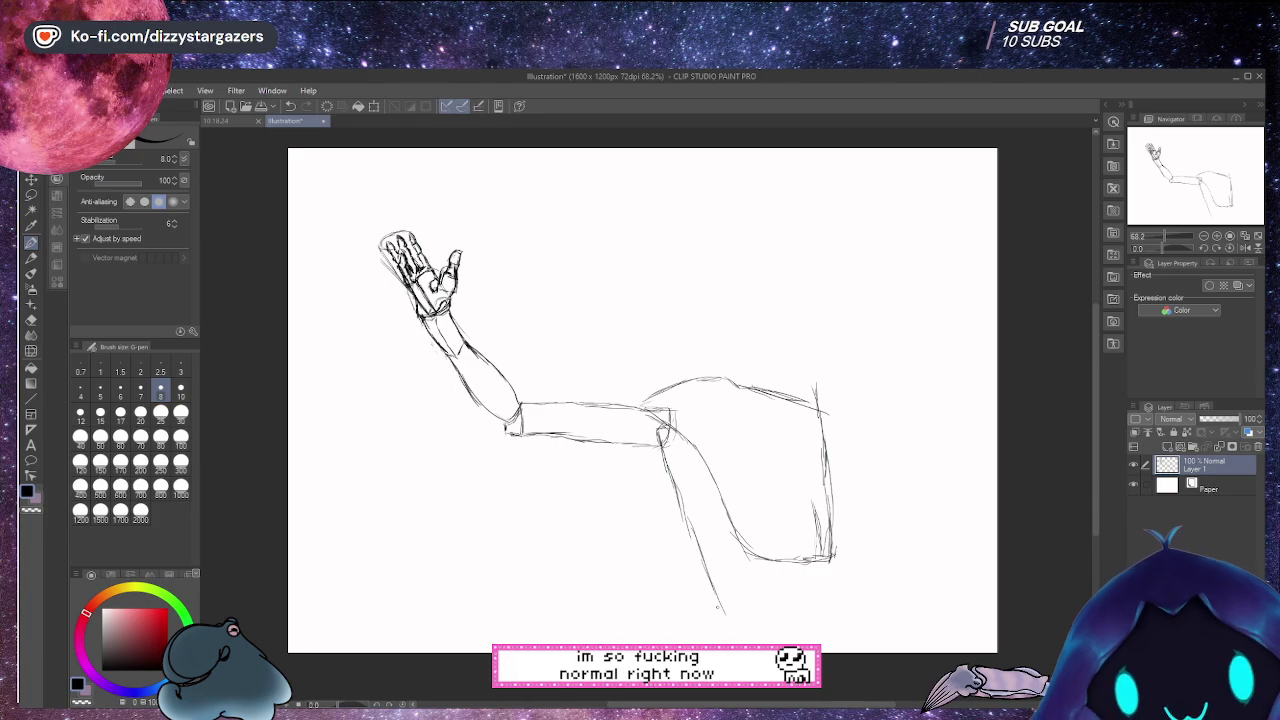
mouse_move(722, 610)
mouse_down()
mouse_move(746, 617)
mouse_move(810, 577)
mouse_up()
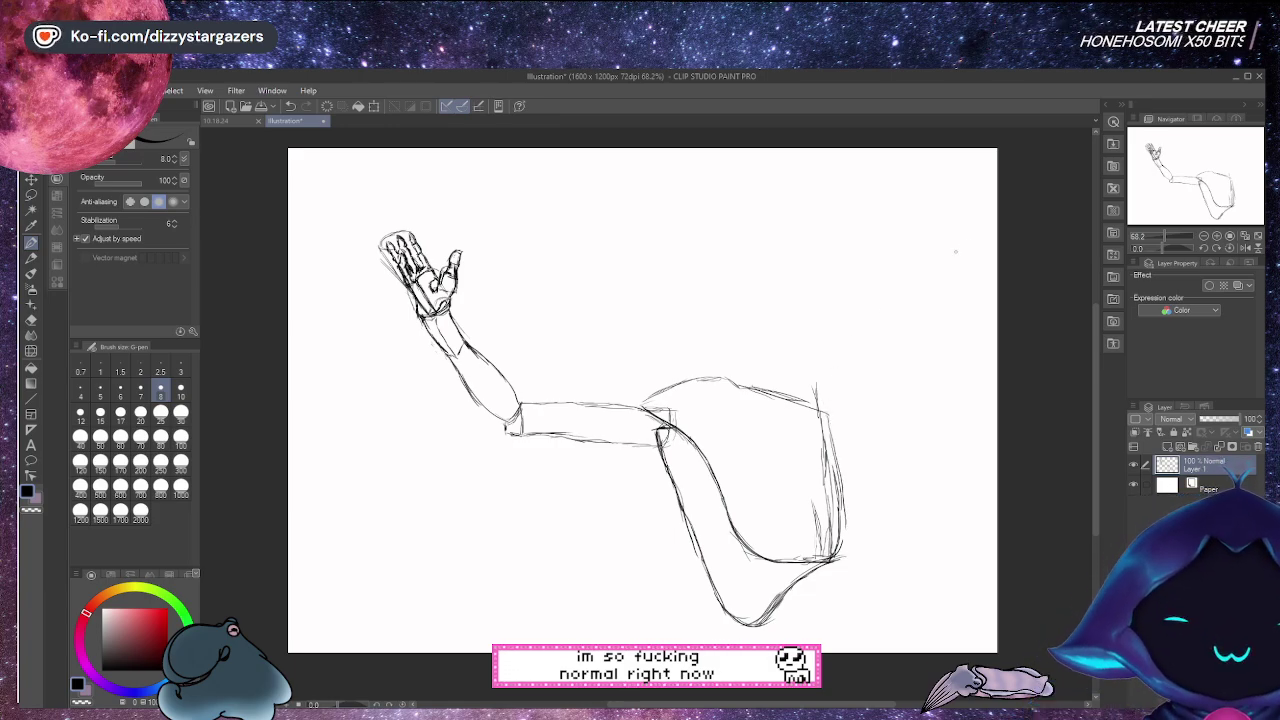
key(ctrl+z)
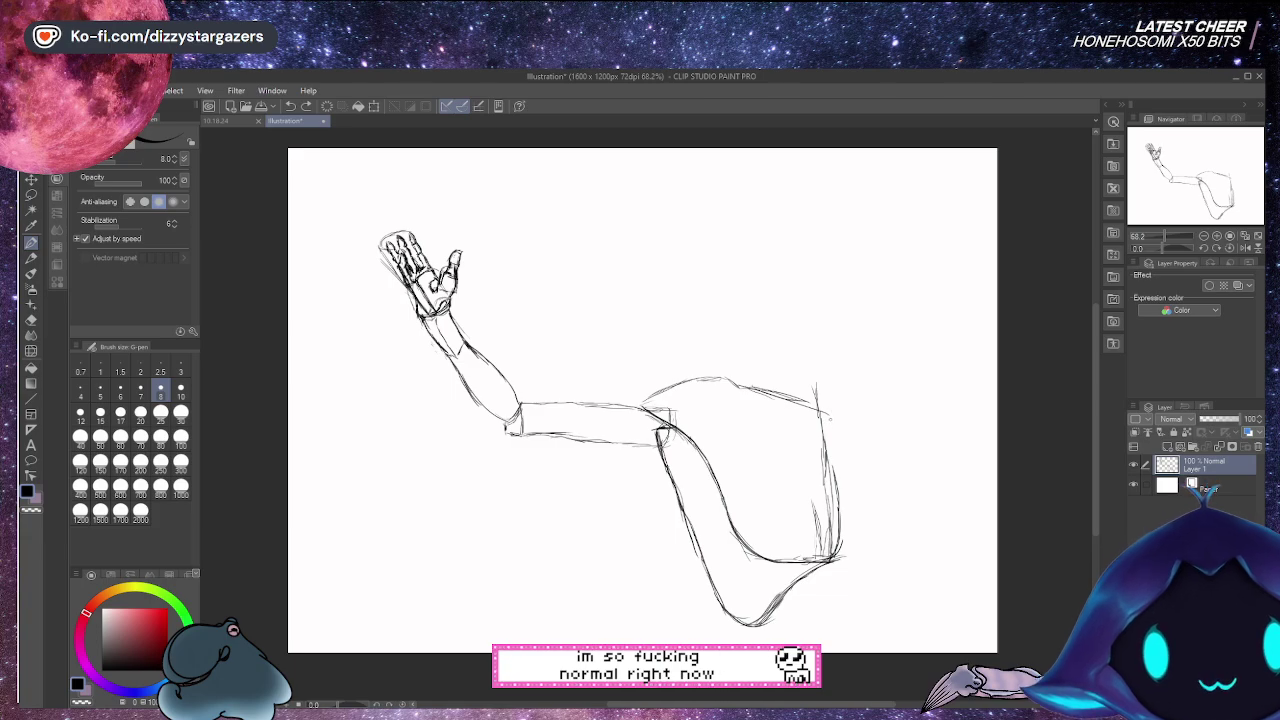
drag(826, 419, 830, 478)
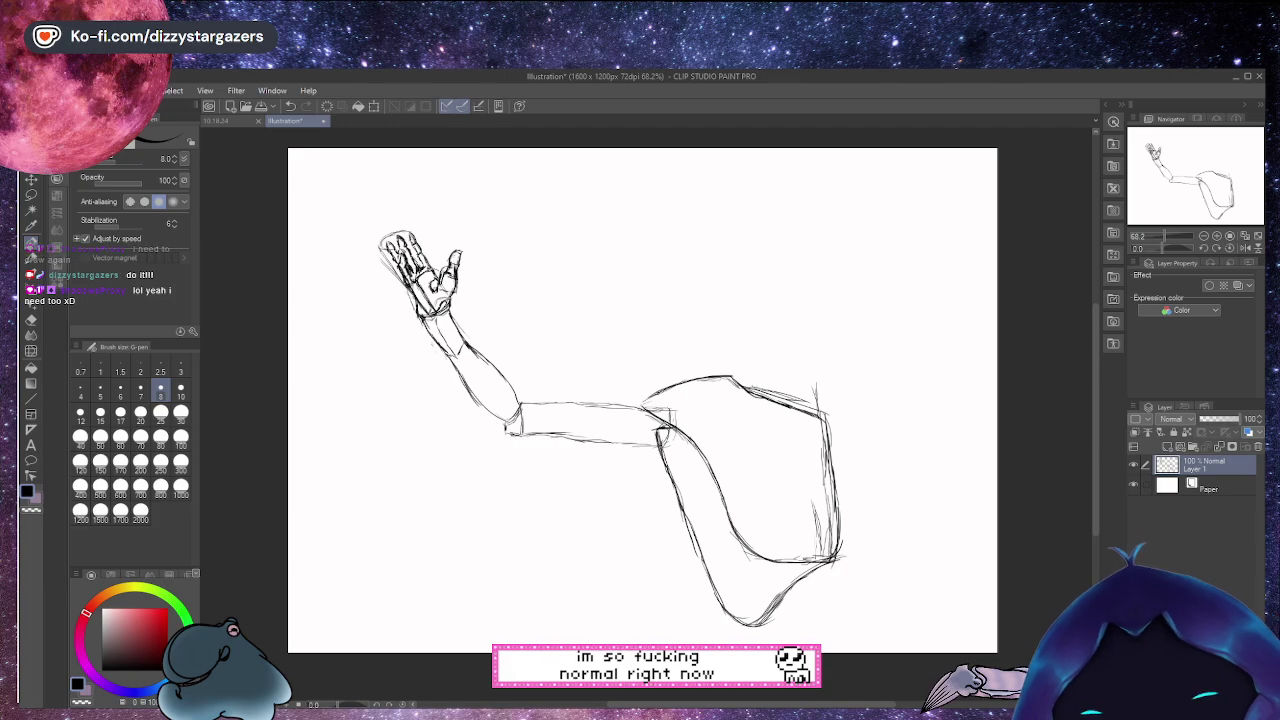
drag(633, 403, 661, 395)
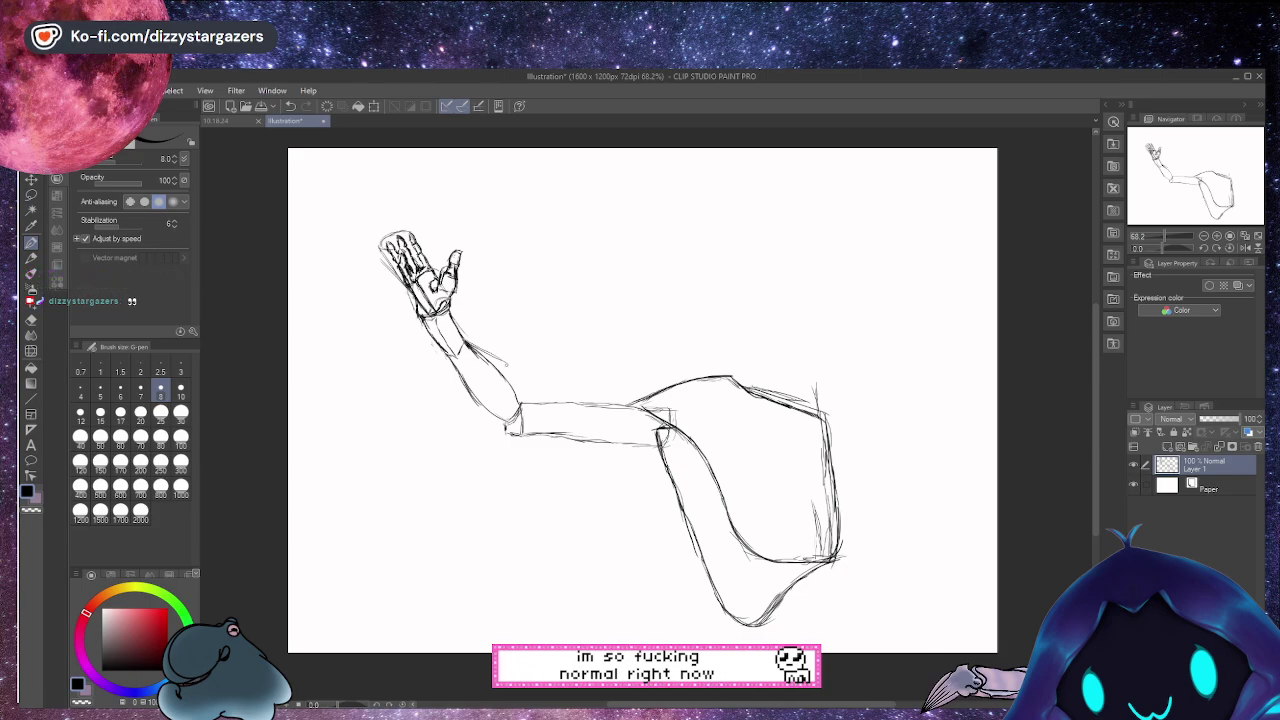
Darken the forearm, elbow and upper arm contours, and replace the bulging inner forearm line with a smoother one
drag(505, 363, 527, 388)
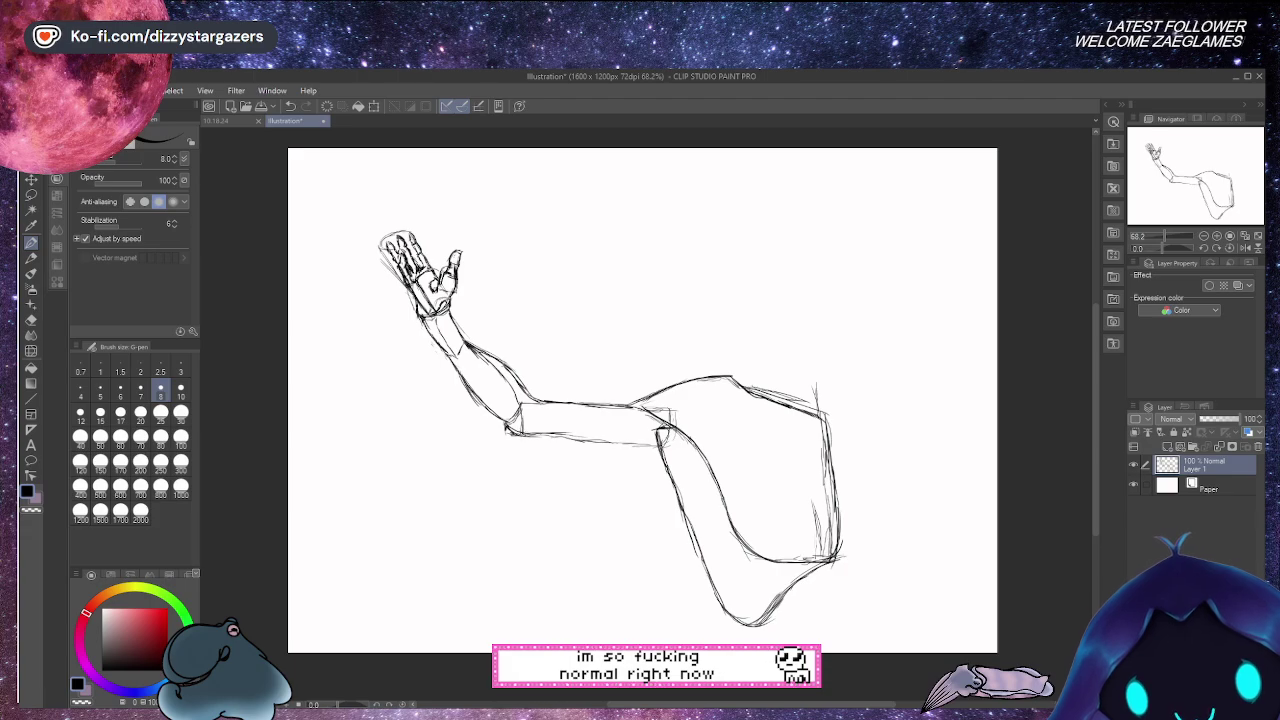
drag(522, 438, 670, 450)
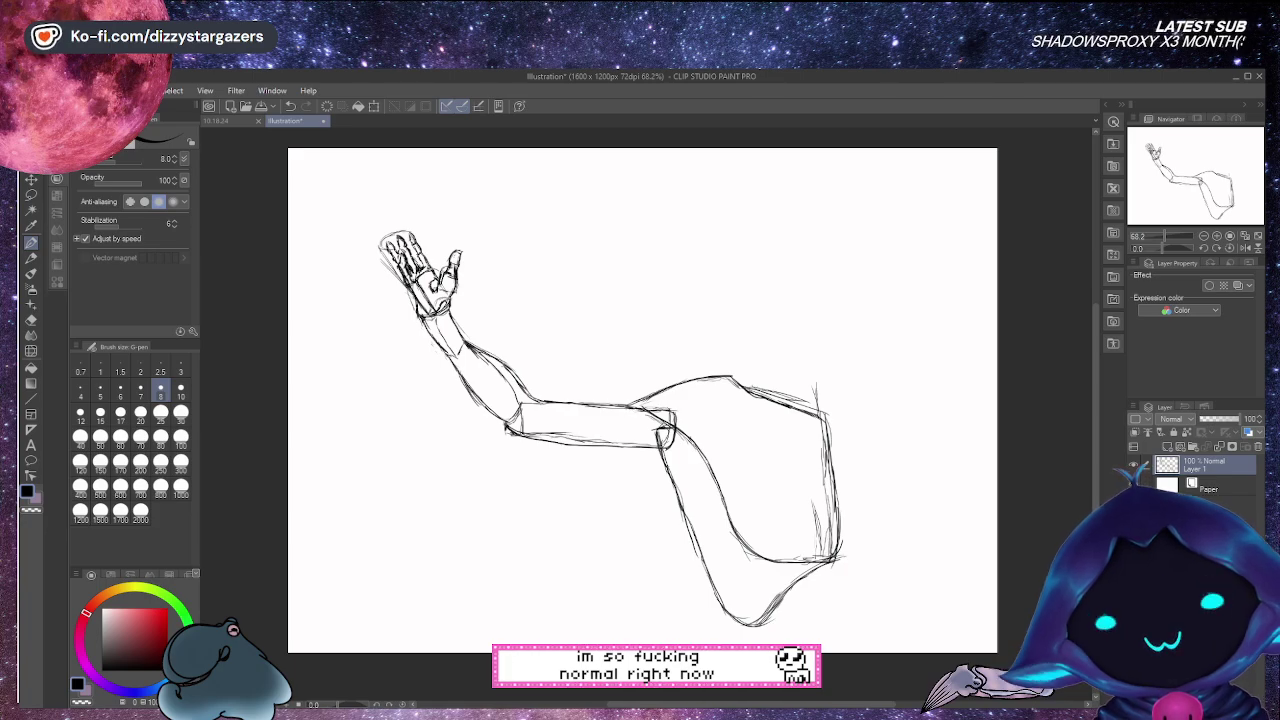
click(31, 319)
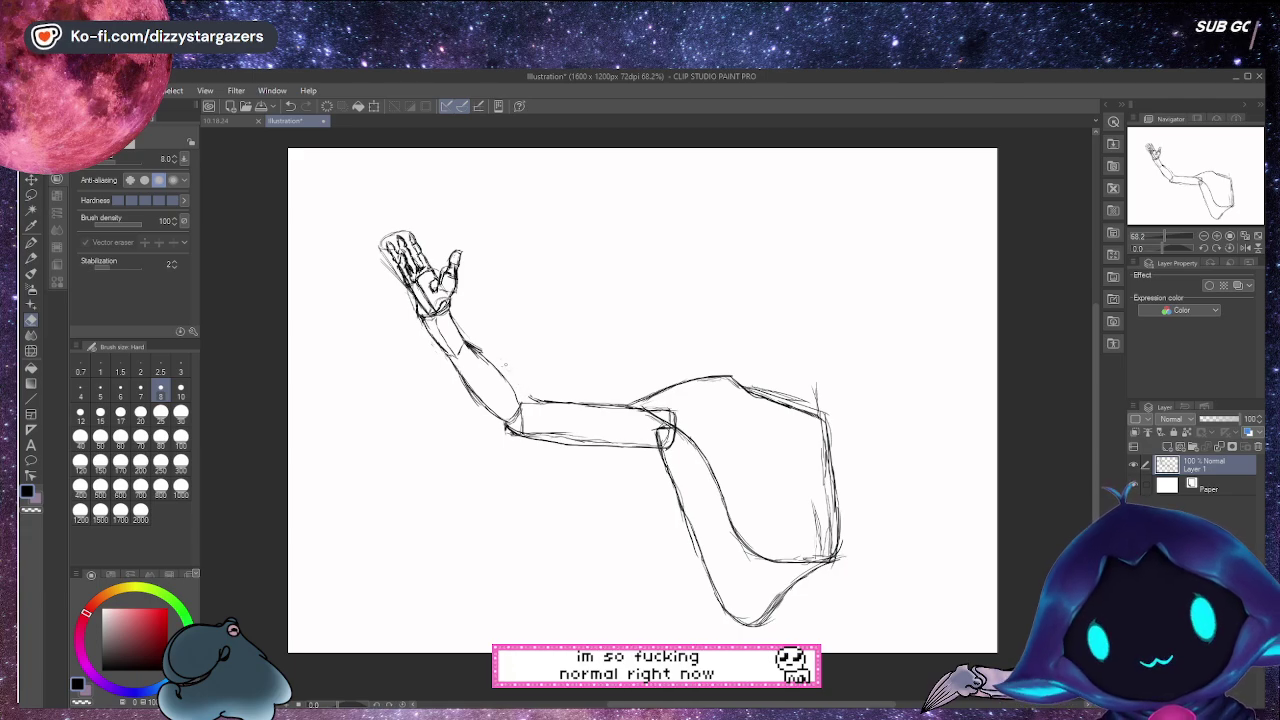
key(p)
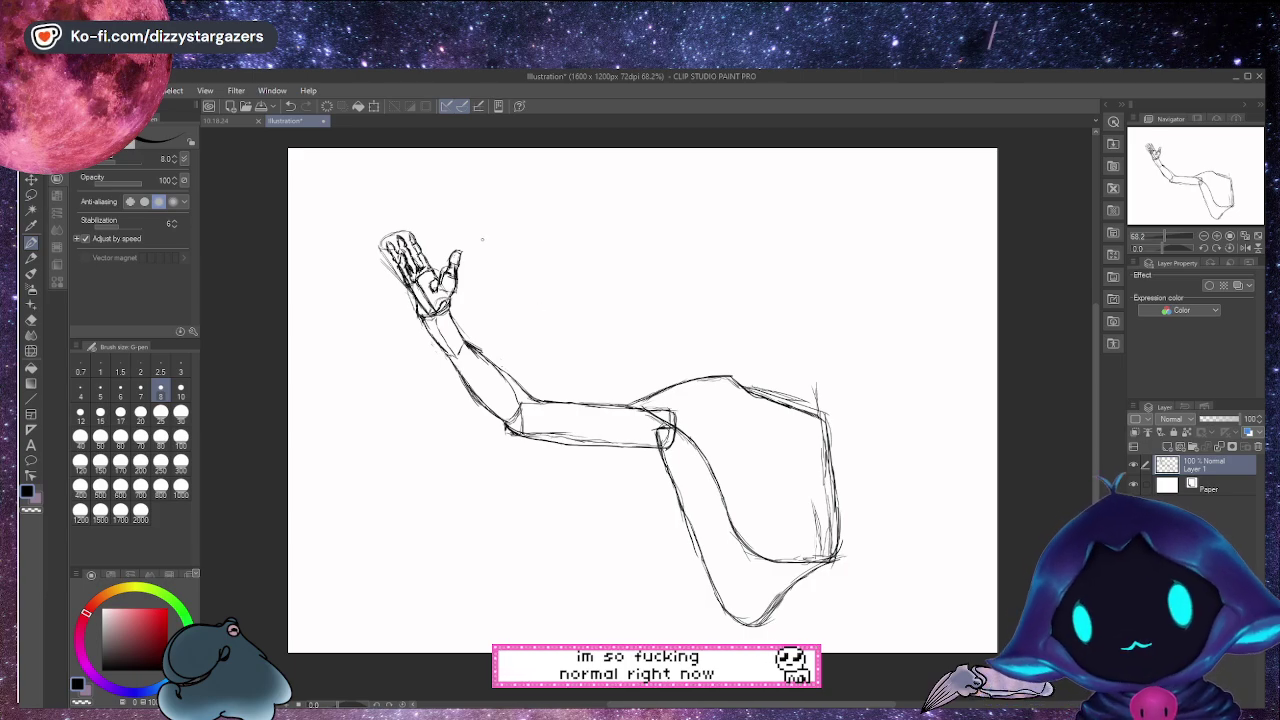
Lasso the arm and torso sketch, scale it to 43%, and place it in the canvas's upper-left corner, leaving nothing selected
click(32, 198)
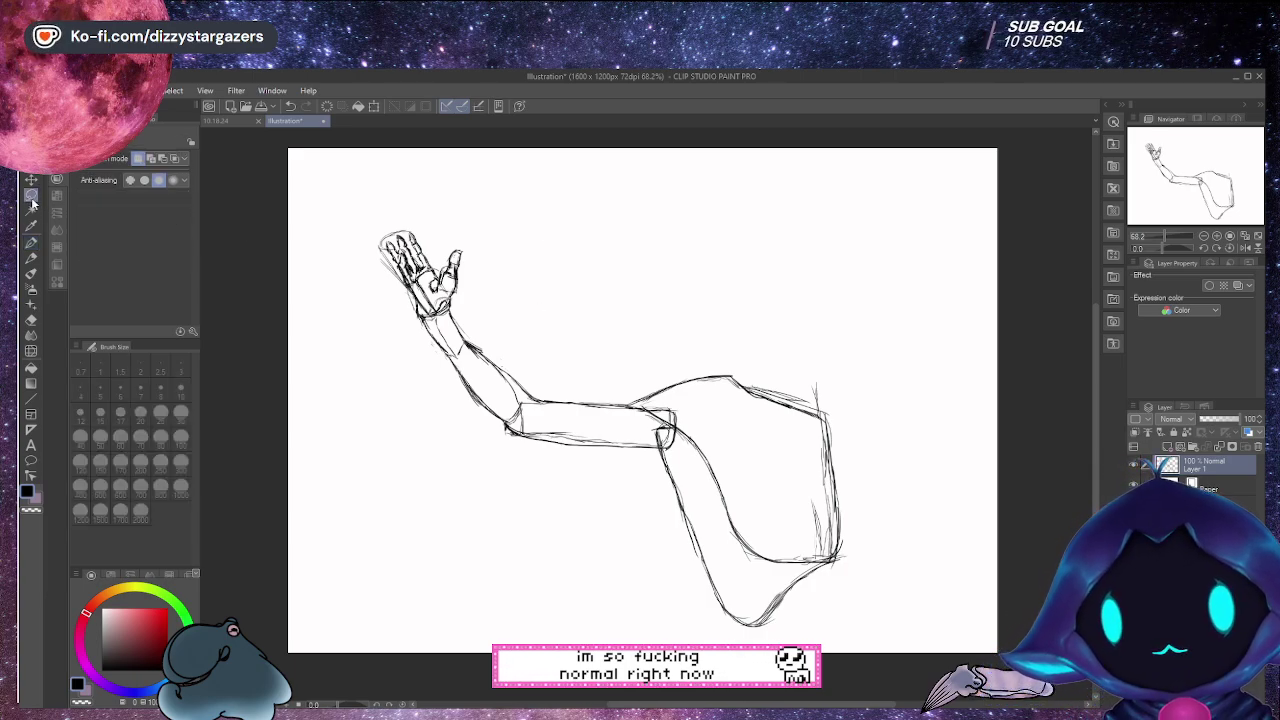
mouse_move(621, 610)
mouse_down()
mouse_move(777, 640)
mouse_move(895, 581)
mouse_move(896, 408)
mouse_move(728, 311)
mouse_move(549, 271)
mouse_move(452, 208)
mouse_up()
click(374, 108)
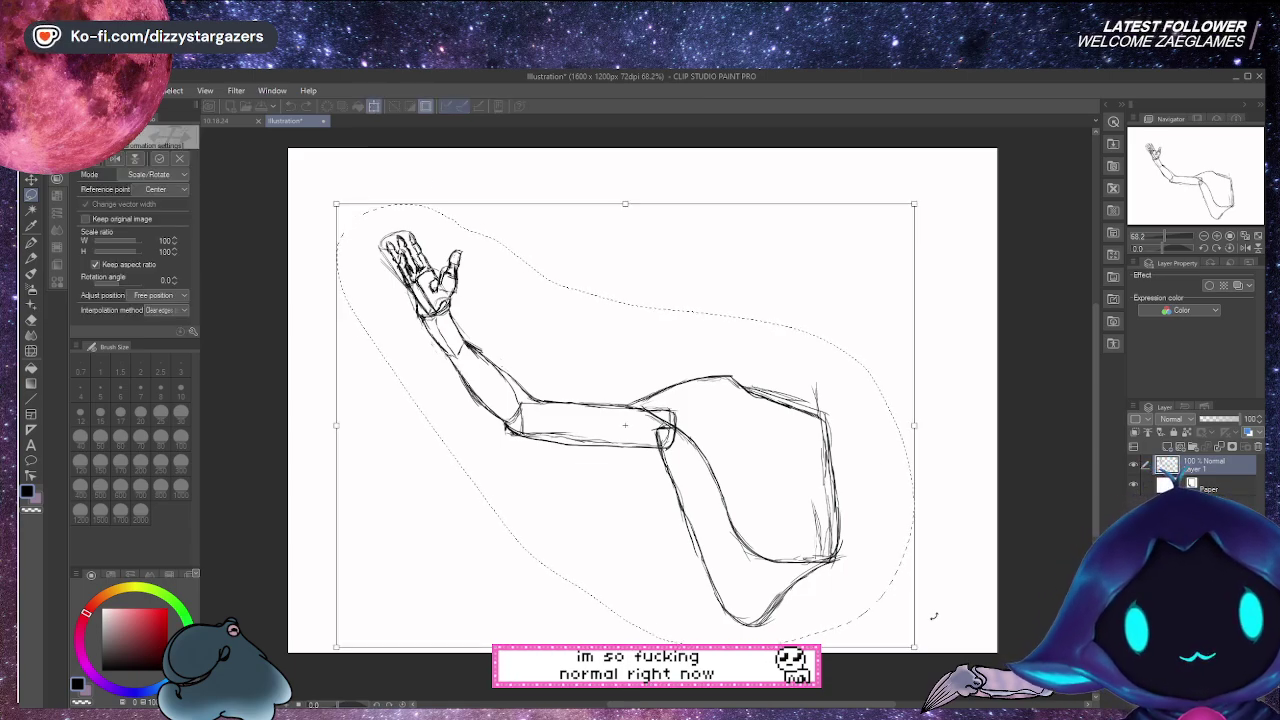
drag(914, 648, 727, 503)
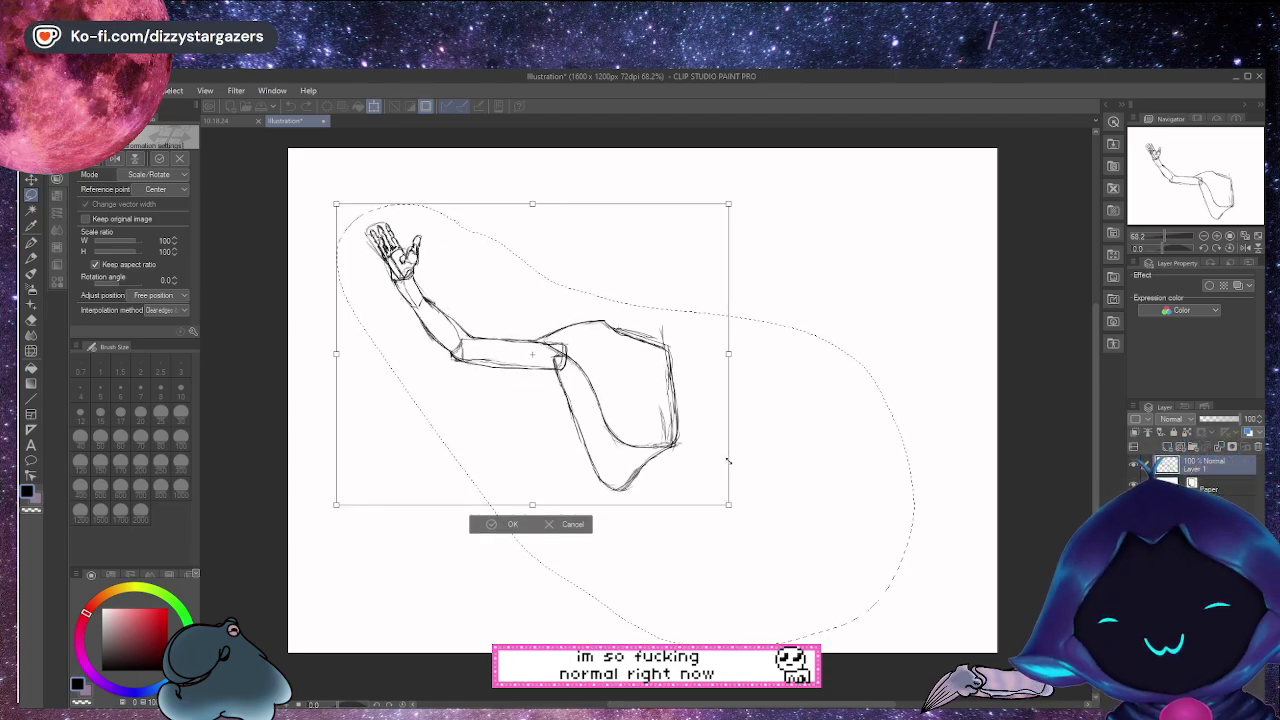
drag(727, 461, 590, 352)
drag(530, 318, 511, 288)
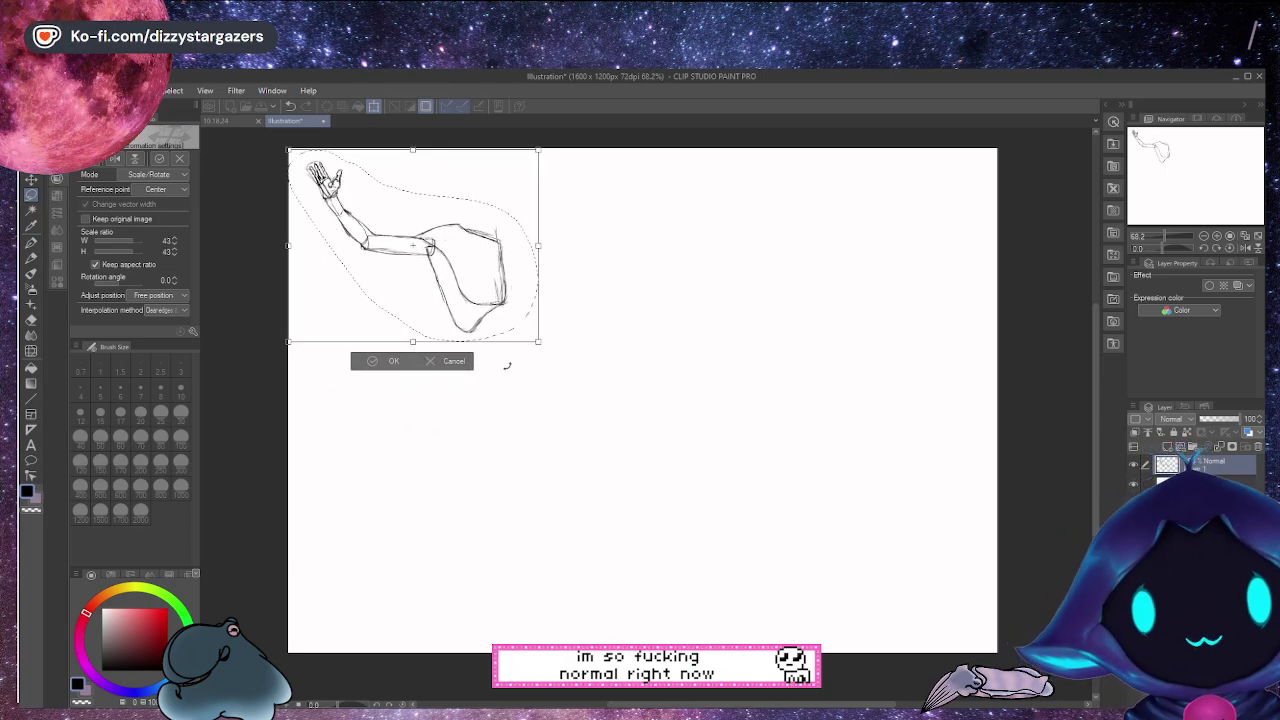
click(392, 361)
click(299, 361)
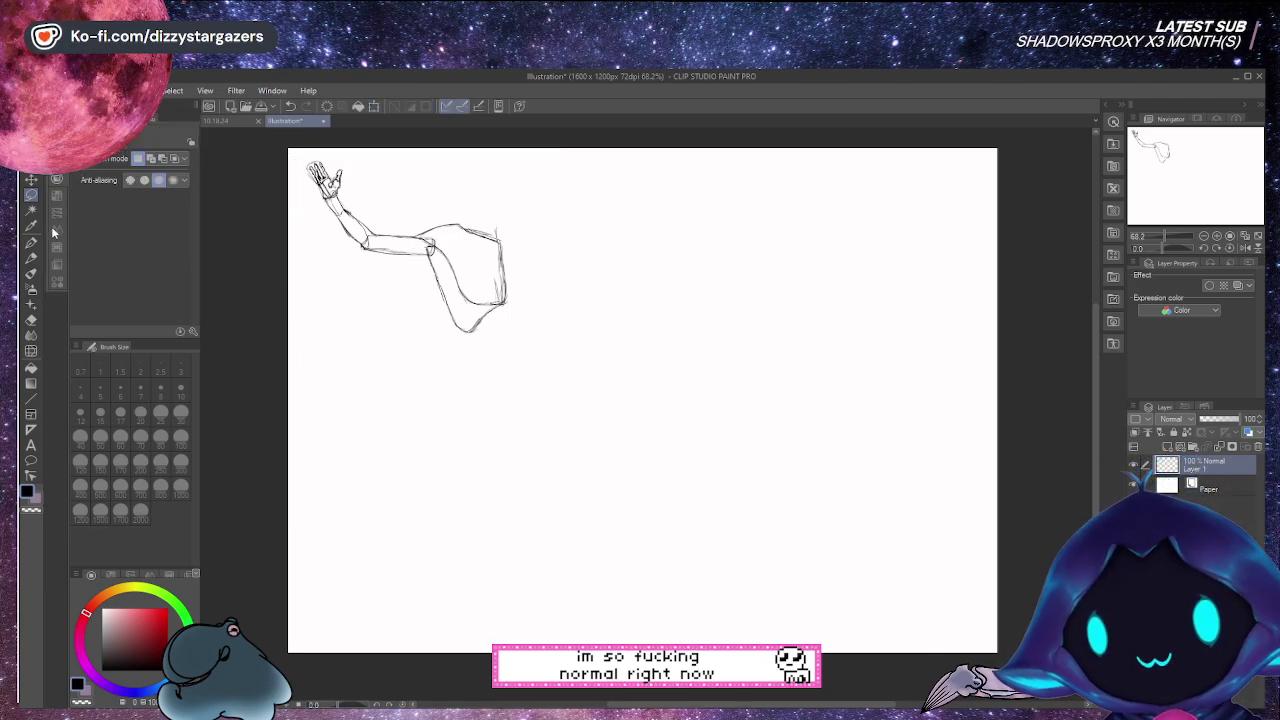
Sketch a small tapered neck and a tilted egg-shaped torso with a short, sloping base line in the canvas's lower middle
key(p)
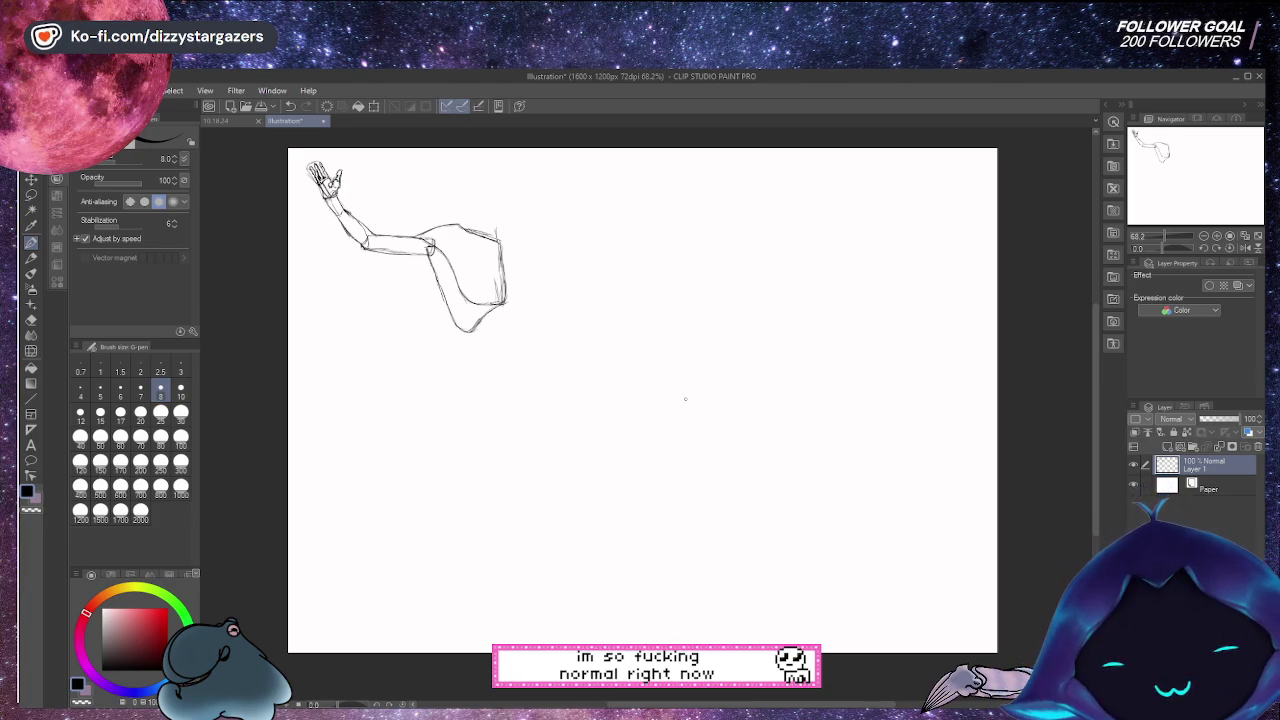
mouse_move(682, 399)
mouse_down()
mouse_move(700, 383)
mouse_move(714, 392)
mouse_up()
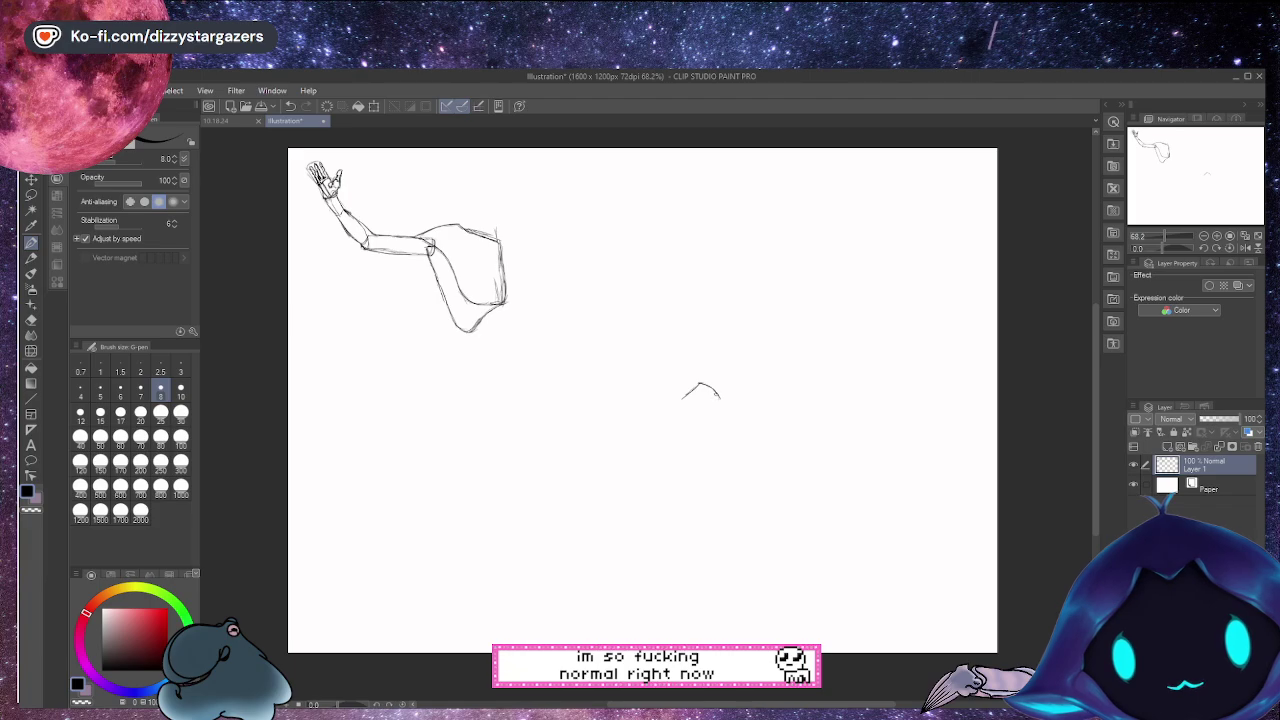
drag(717, 396, 713, 420)
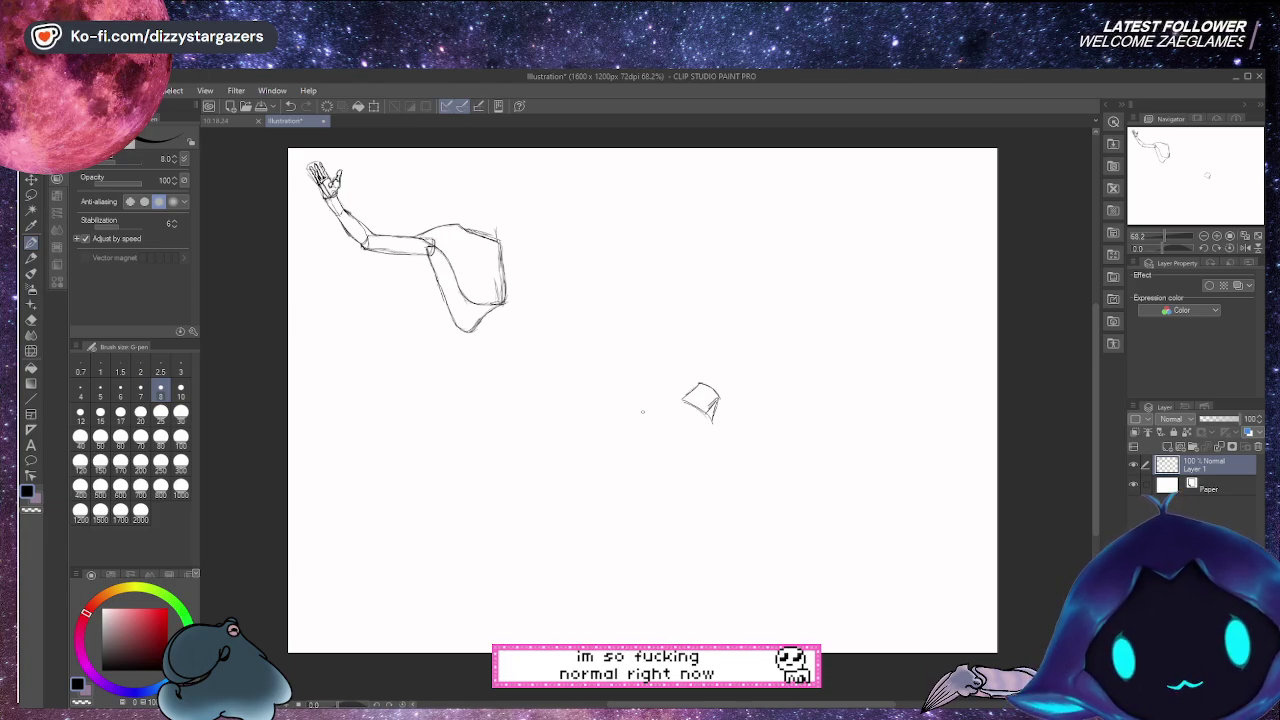
drag(624, 418, 684, 401)
mouse_move(614, 428)
mouse_down()
mouse_move(672, 398)
mouse_move(714, 445)
mouse_up()
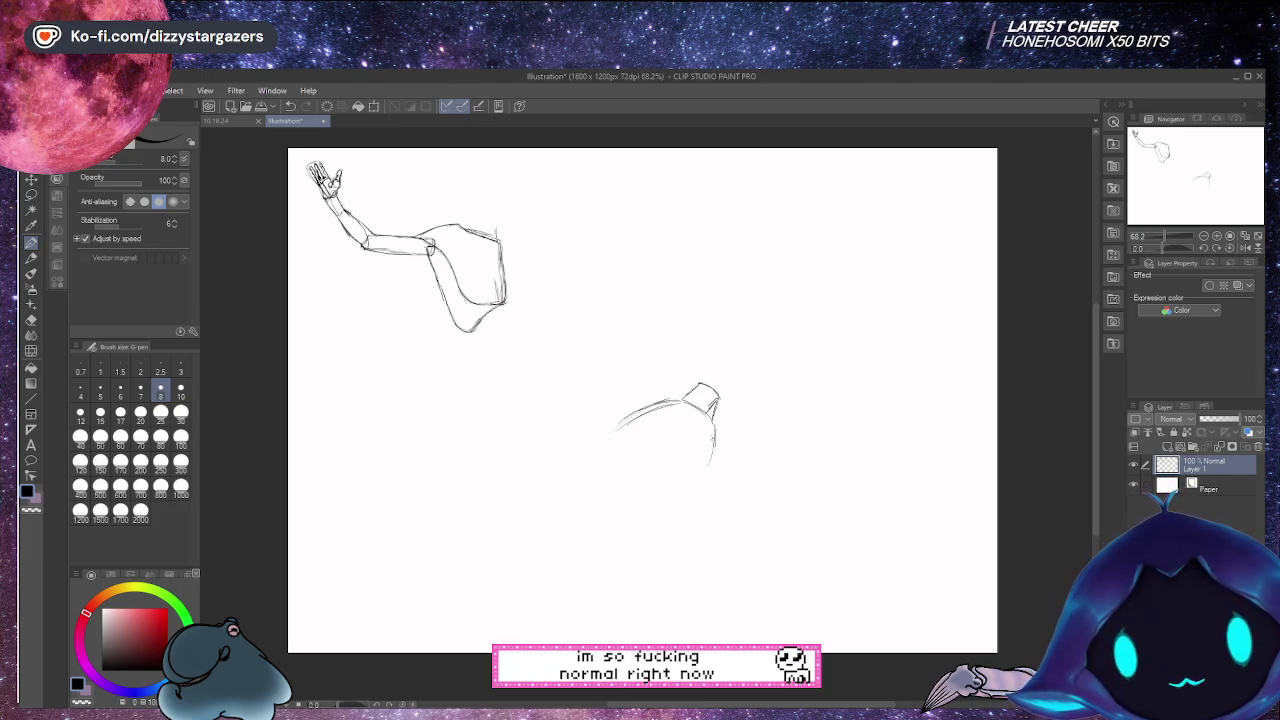
drag(676, 517, 648, 540)
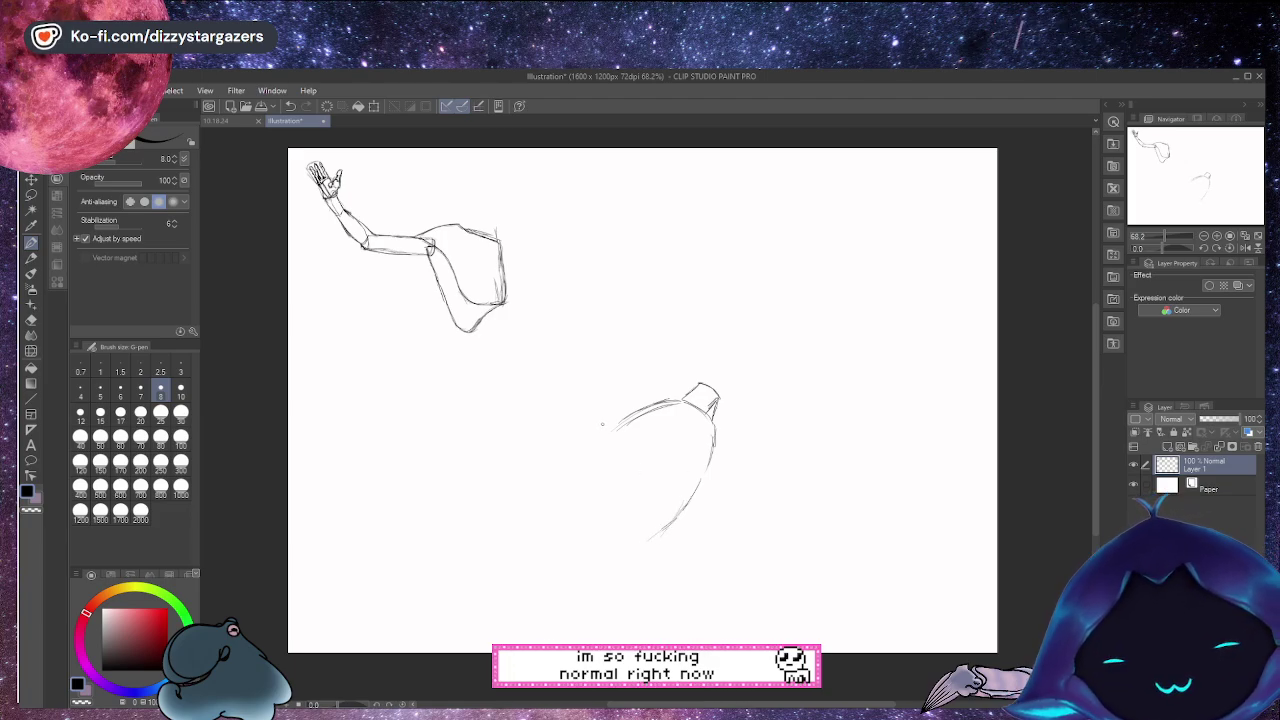
drag(632, 413, 578, 480)
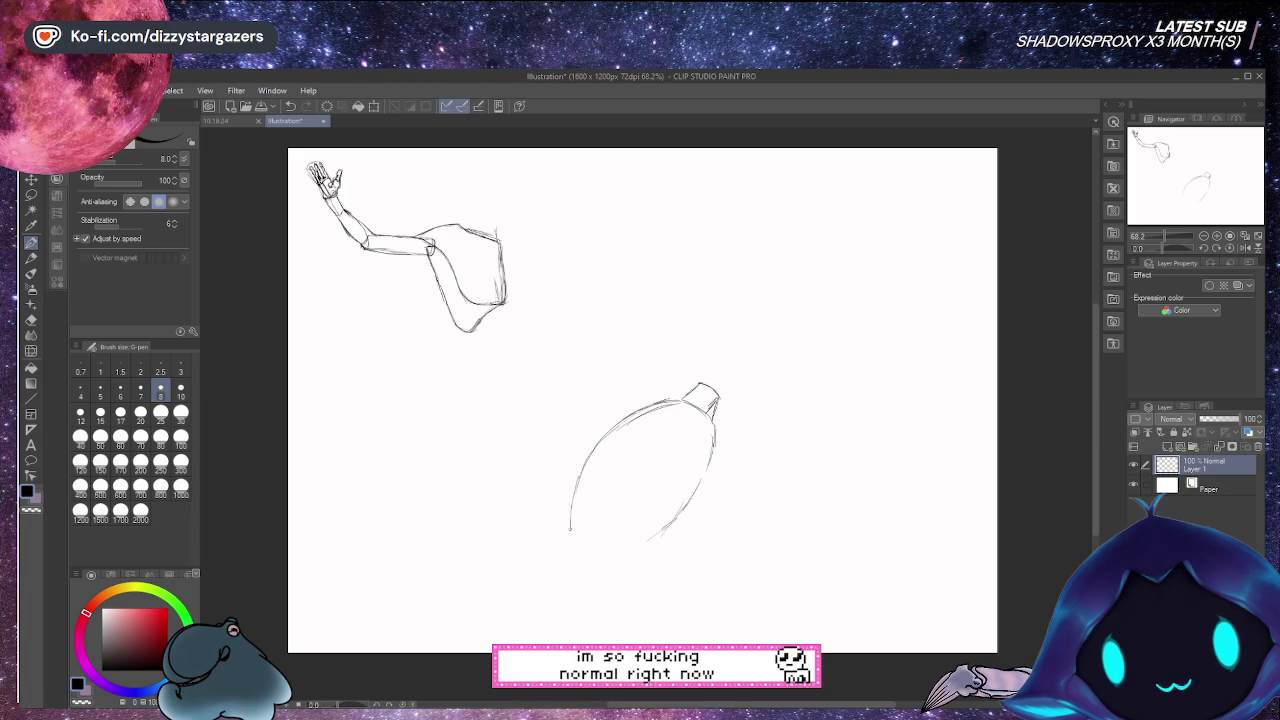
drag(572, 533, 630, 552)
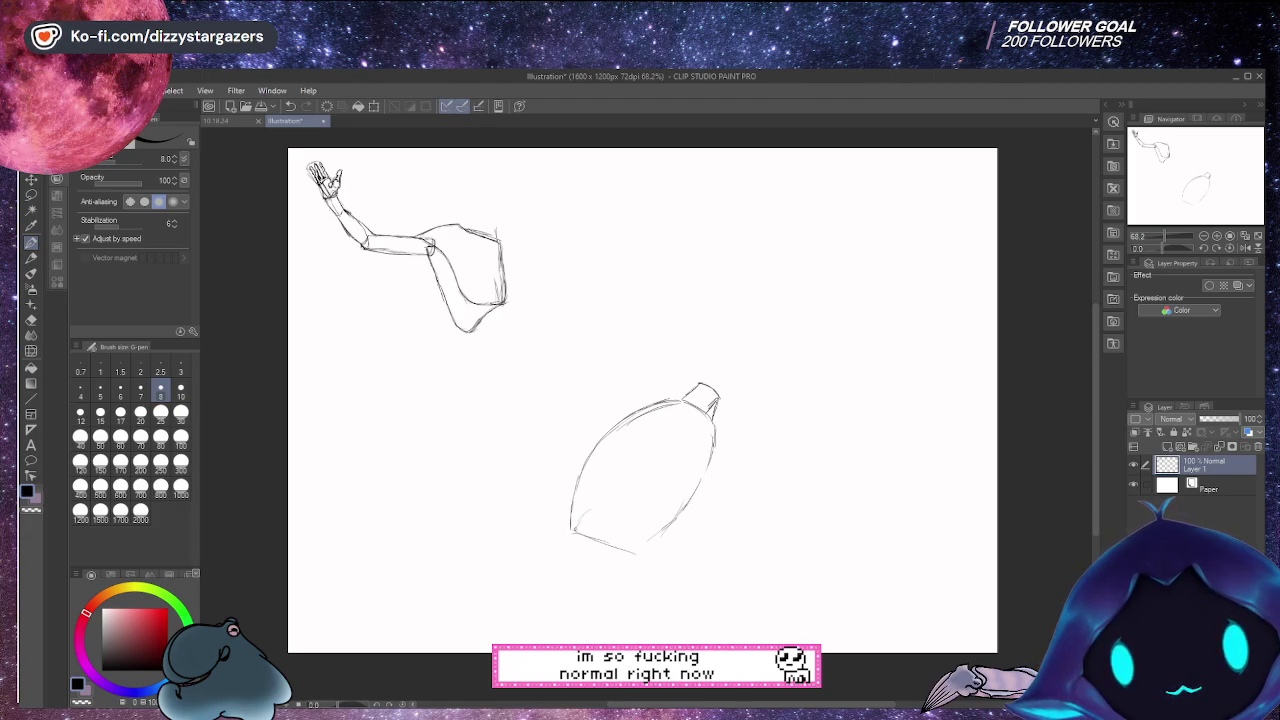
Add a rounded arch at the torso's base, a curved centre line running down from the neck, and a slanted waist line
mouse_move(576, 521)
mouse_down()
mouse_move(628, 514)
mouse_move(635, 551)
mouse_up()
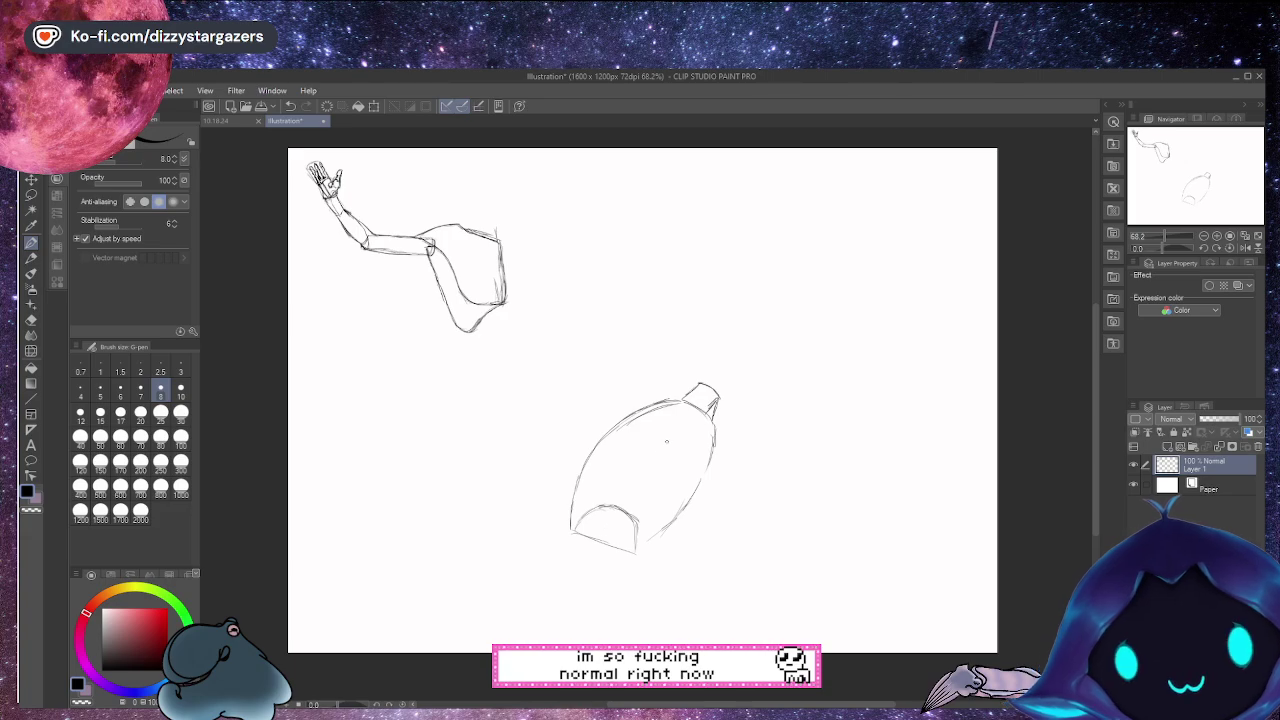
mouse_move(683, 401)
mouse_down()
mouse_move(644, 428)
mouse_move(670, 410)
mouse_up()
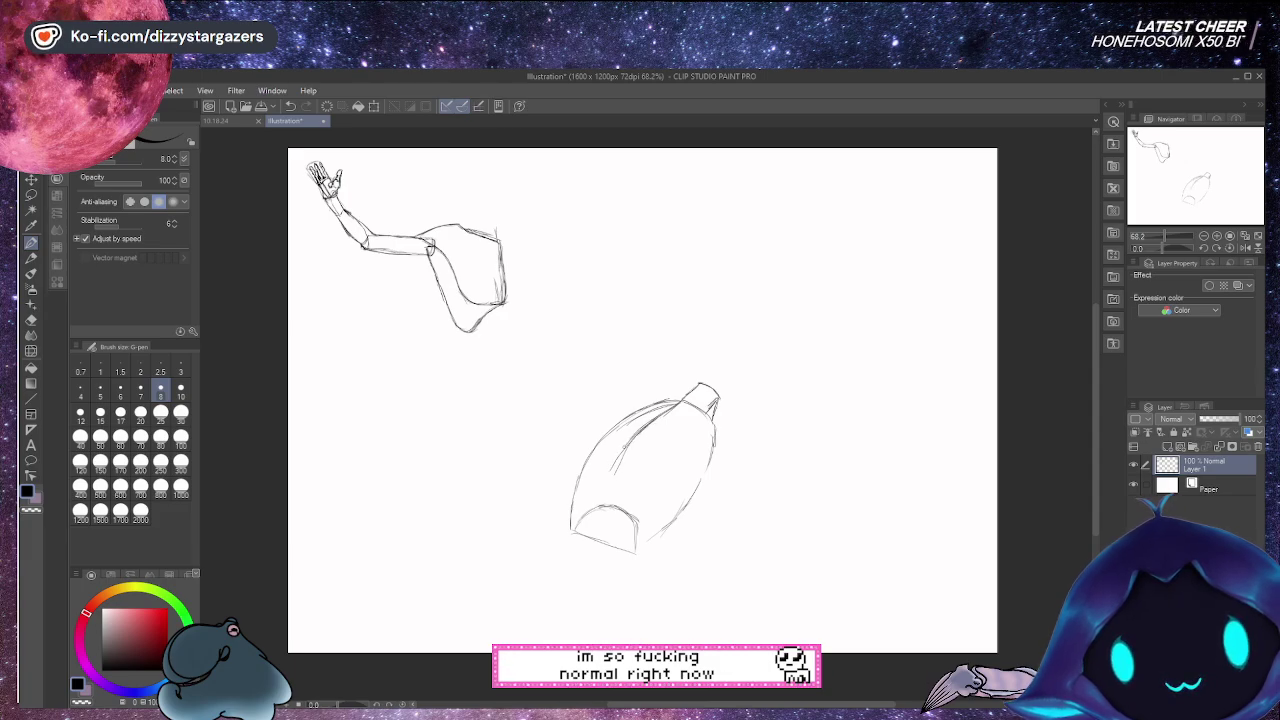
drag(630, 441, 598, 507)
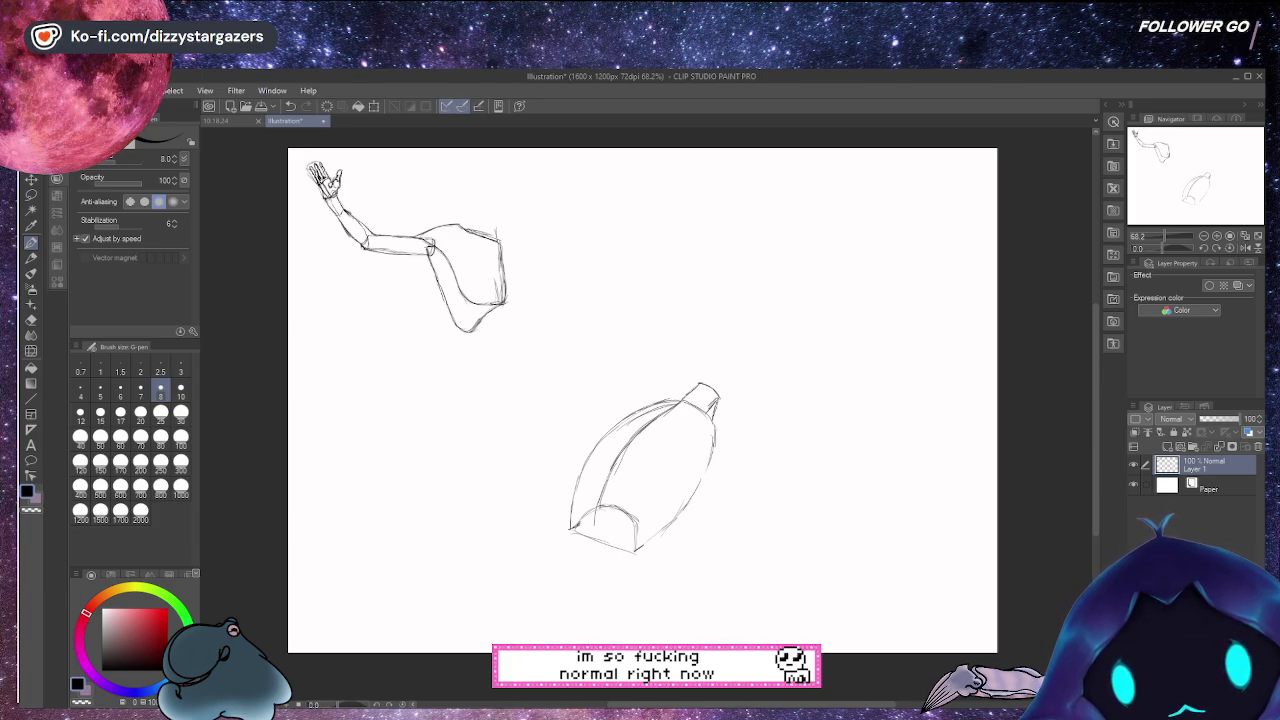
mouse_move(606, 528)
mouse_down()
mouse_move(642, 540)
mouse_move(628, 540)
mouse_up()
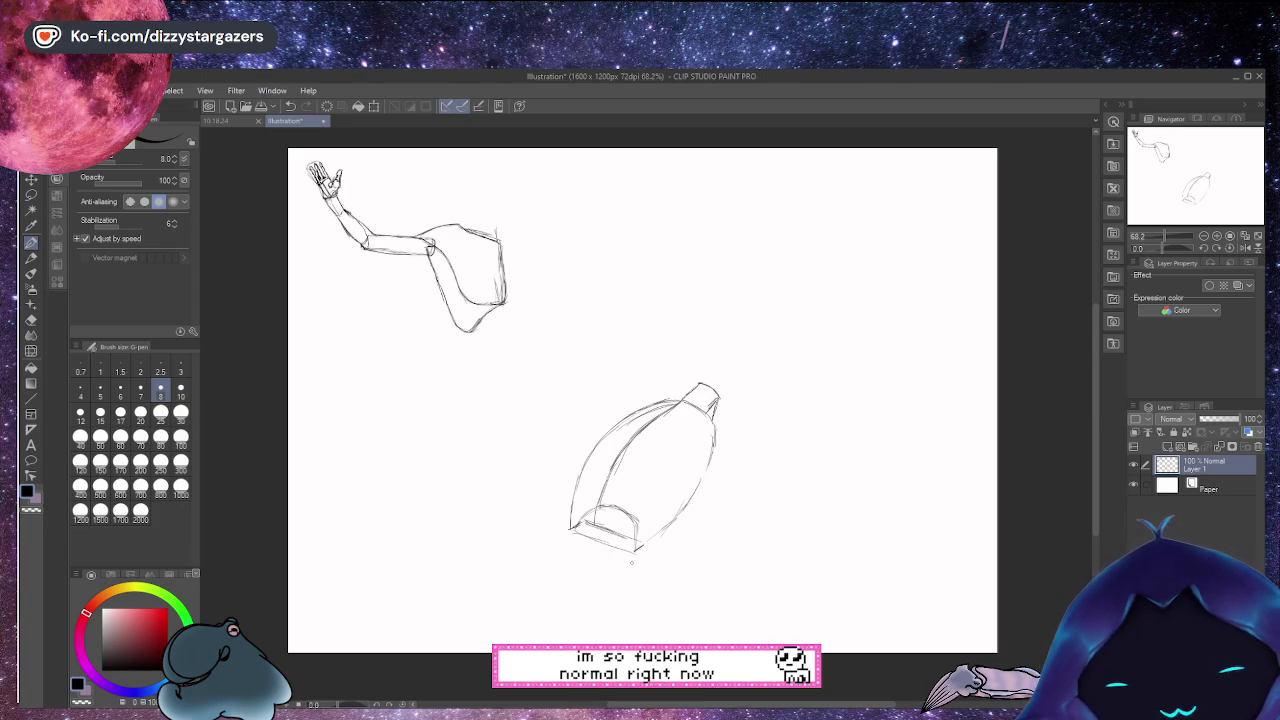
Sketch a boxy pelvis below the torso, with upright sides and slightly sloping upper and lower edges
drag(632, 552, 631, 593)
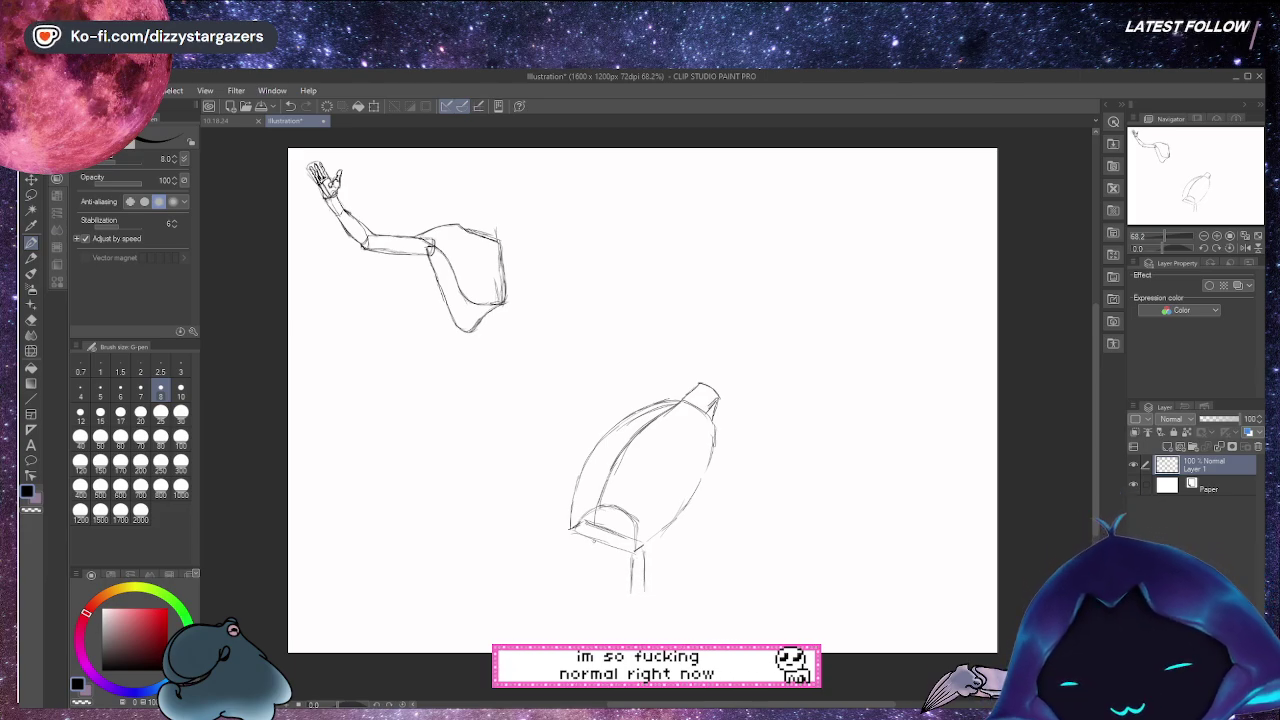
mouse_move(572, 540)
mouse_down()
mouse_move(574, 580)
mouse_move(631, 552)
mouse_up()
drag(578, 587, 632, 588)
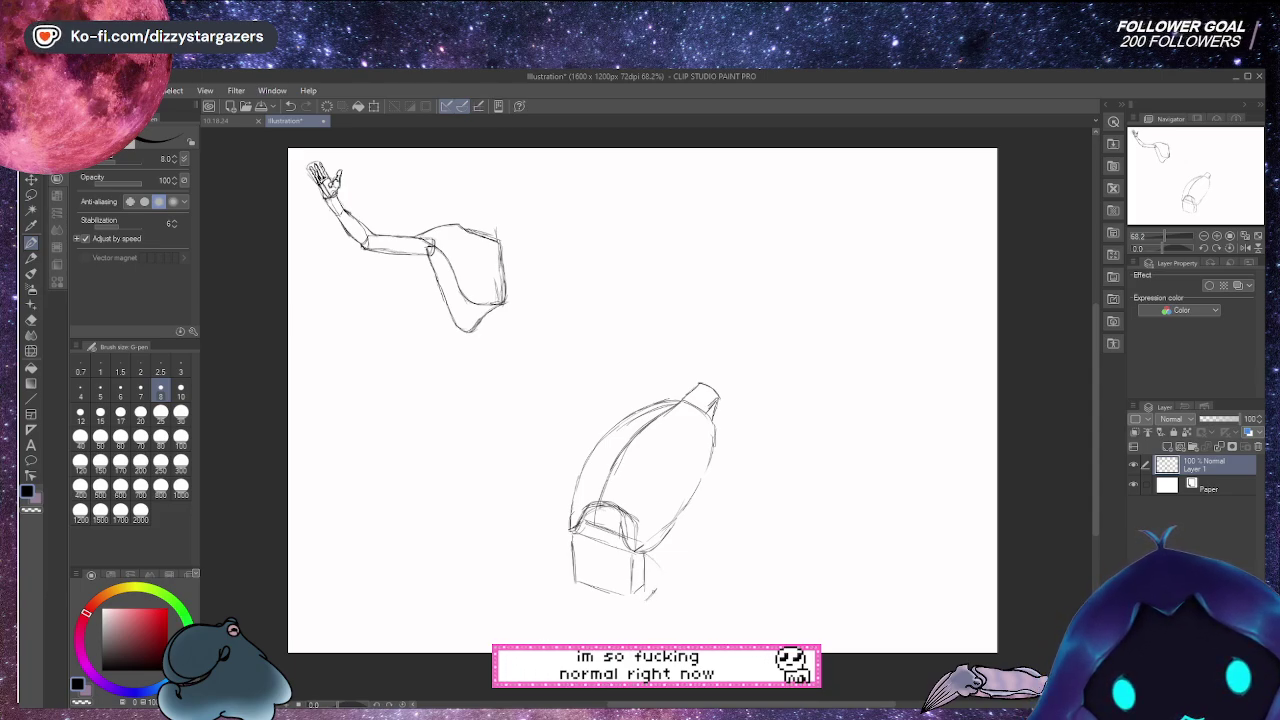
Sketch a bent leg from the pelvis, with a rounded hip, a tapering thigh to the knee, and a narrow folded lower leg
drag(658, 568, 645, 605)
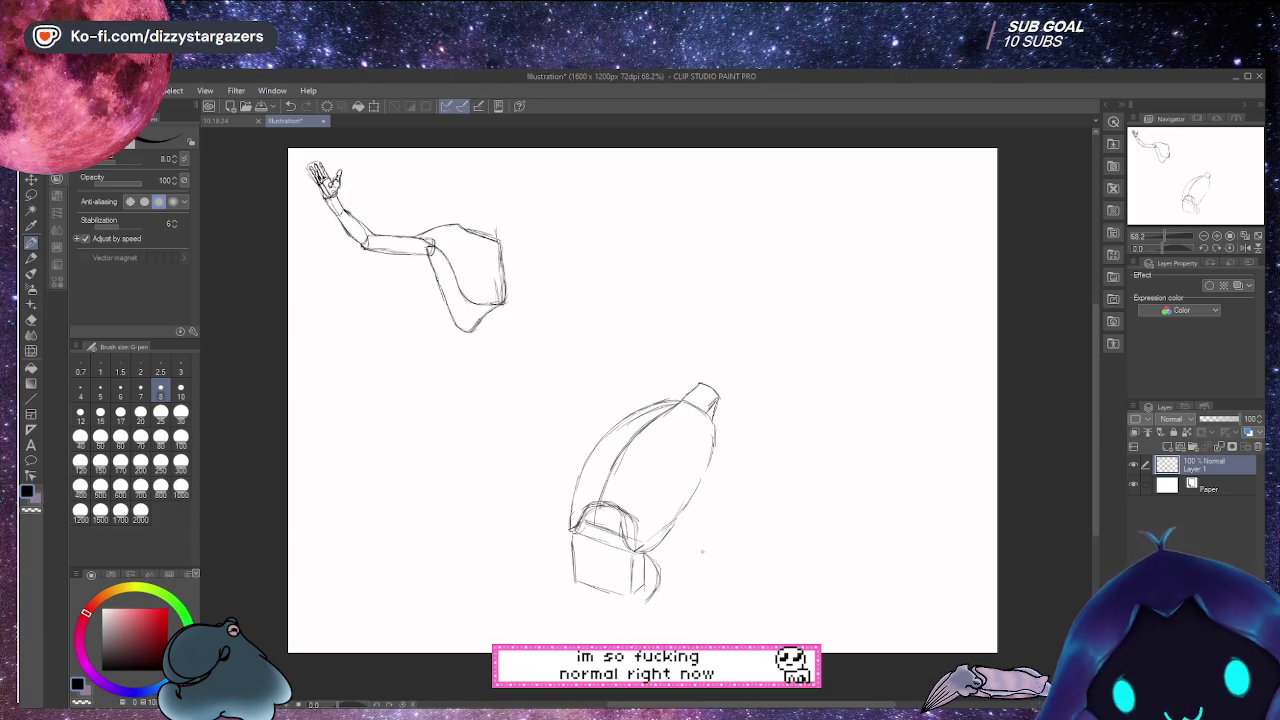
drag(652, 554, 740, 592)
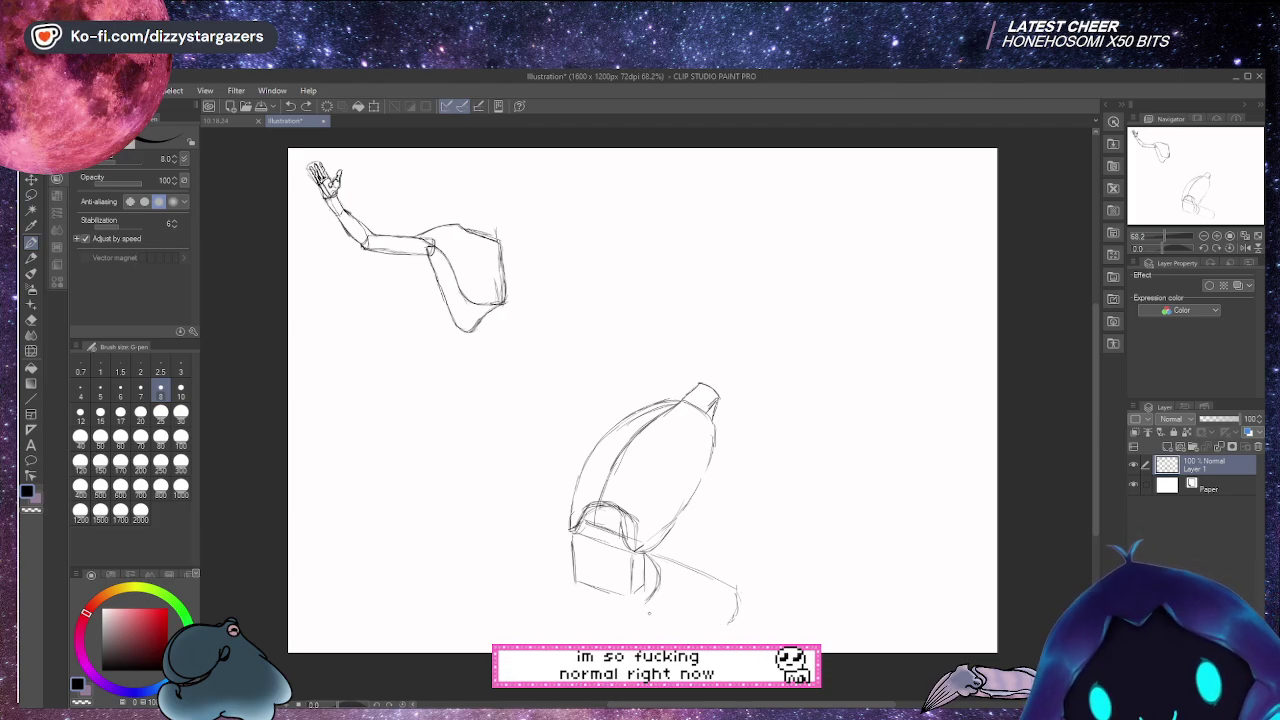
drag(657, 571, 651, 603)
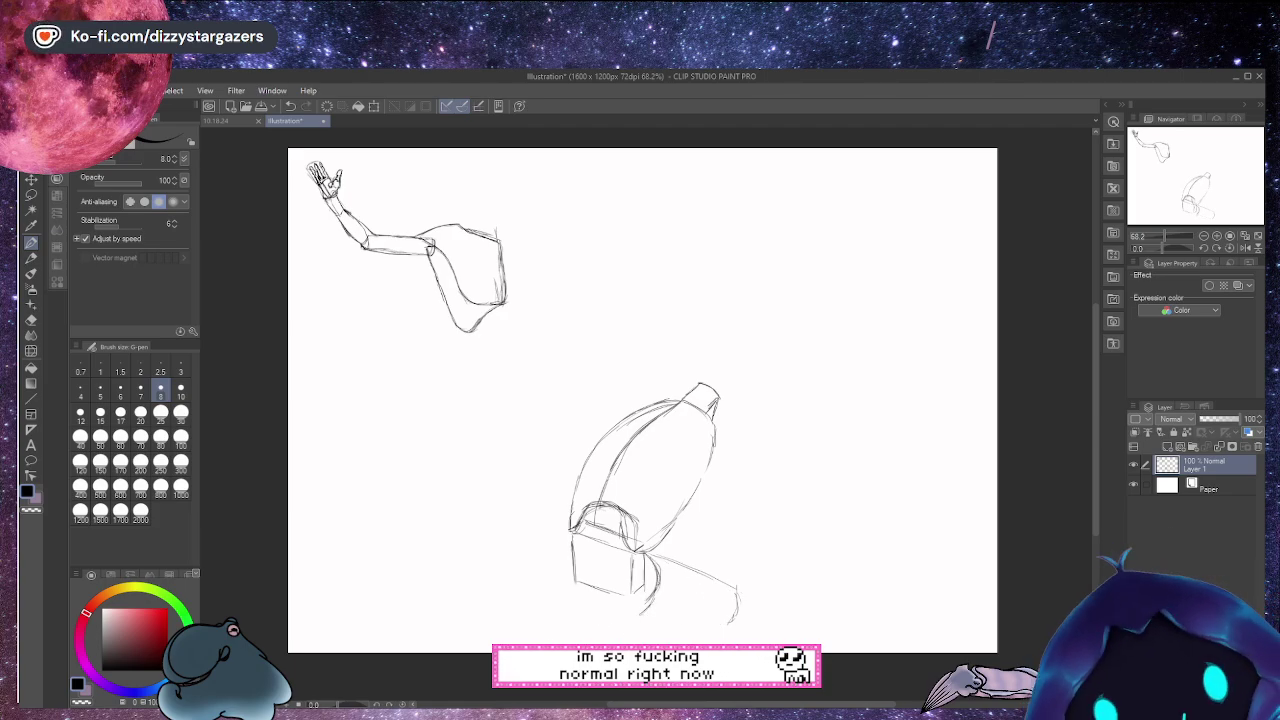
drag(738, 589, 736, 608)
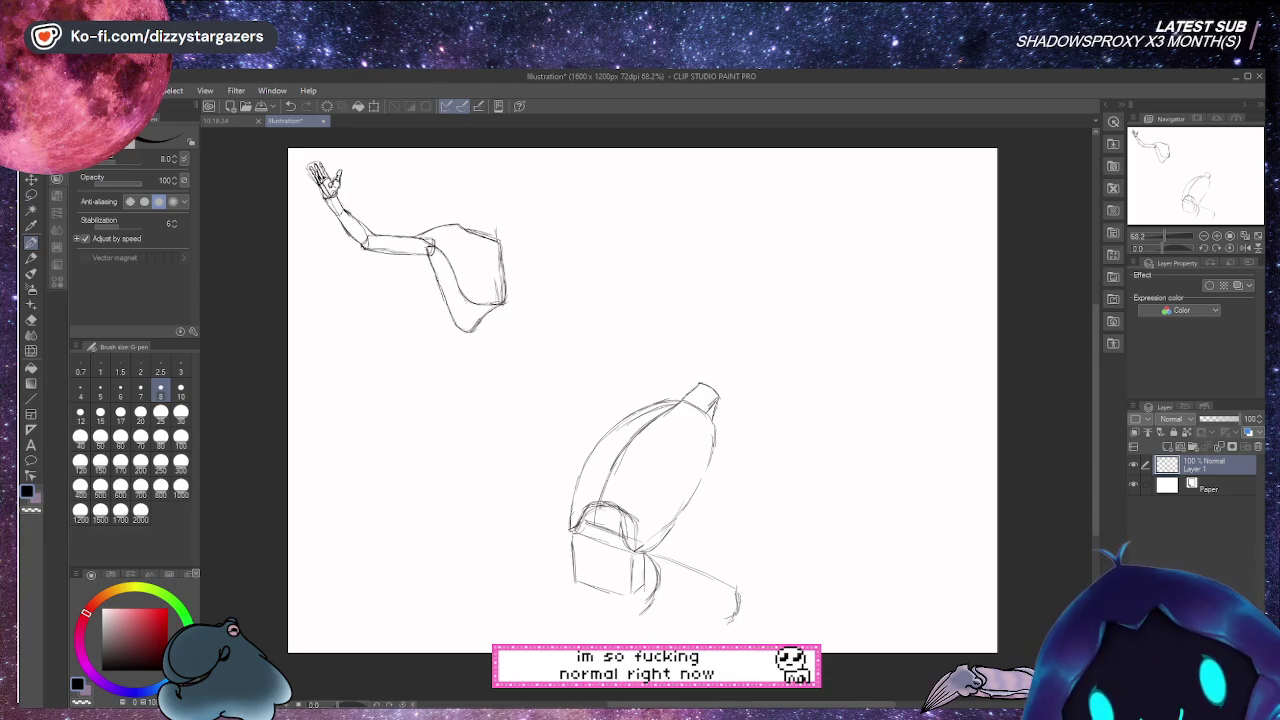
drag(692, 614, 733, 620)
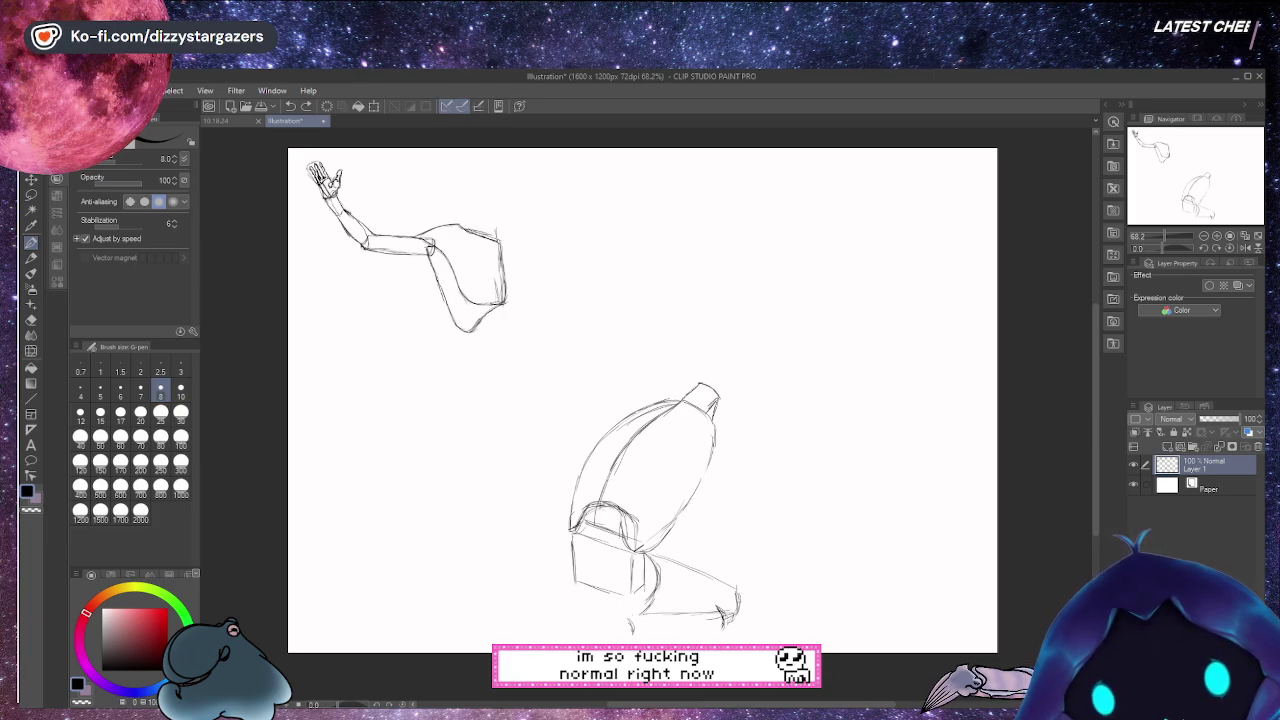
drag(628, 633, 660, 629)
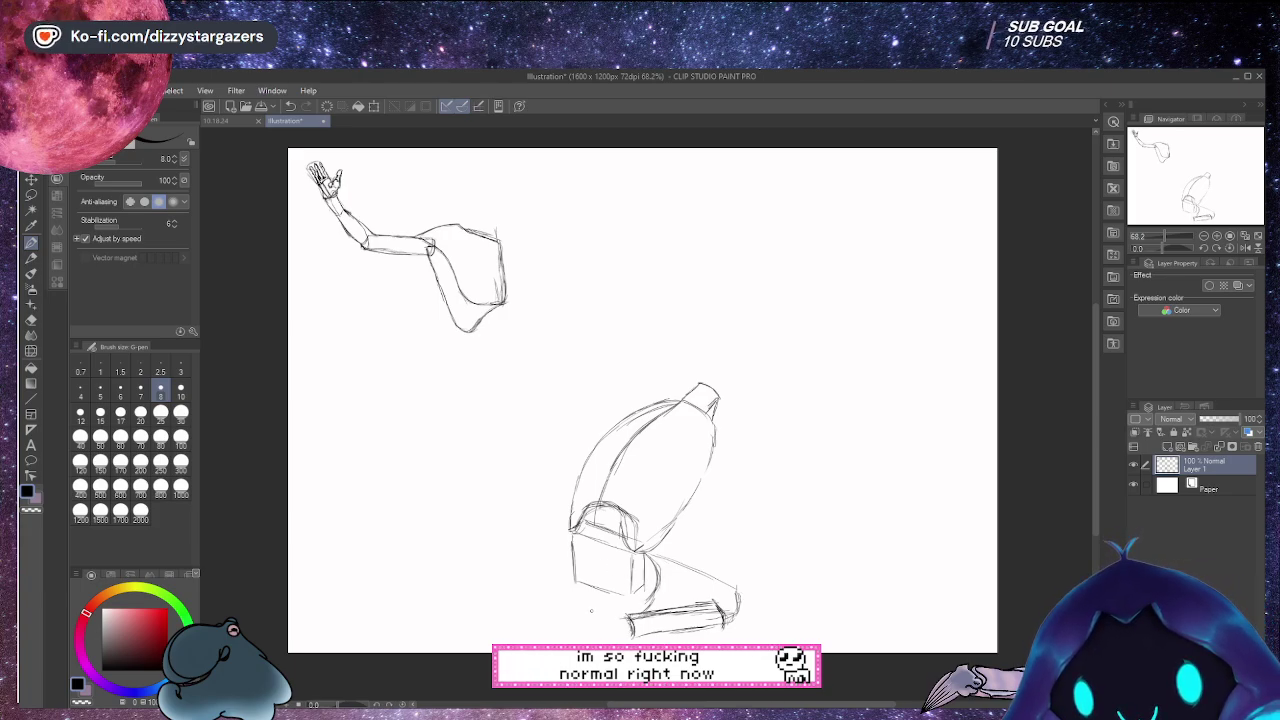
Lasso the kneeling figure sketch, move it up and slightly right to the canvas's middle, and clear the selection
key(m)
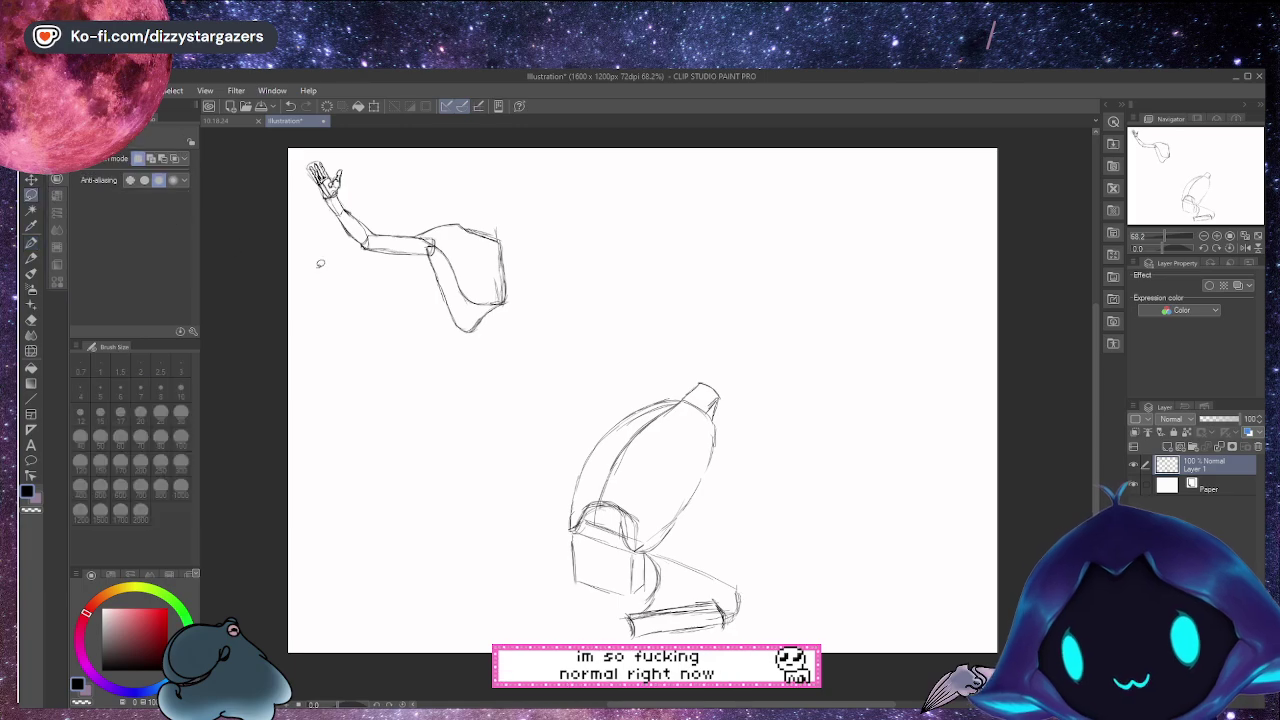
mouse_move(707, 375)
mouse_down()
mouse_move(550, 405)
mouse_move(517, 522)
mouse_move(553, 615)
mouse_move(618, 640)
mouse_move(845, 495)
mouse_move(784, 384)
mouse_move(692, 360)
mouse_up()
click(373, 106)
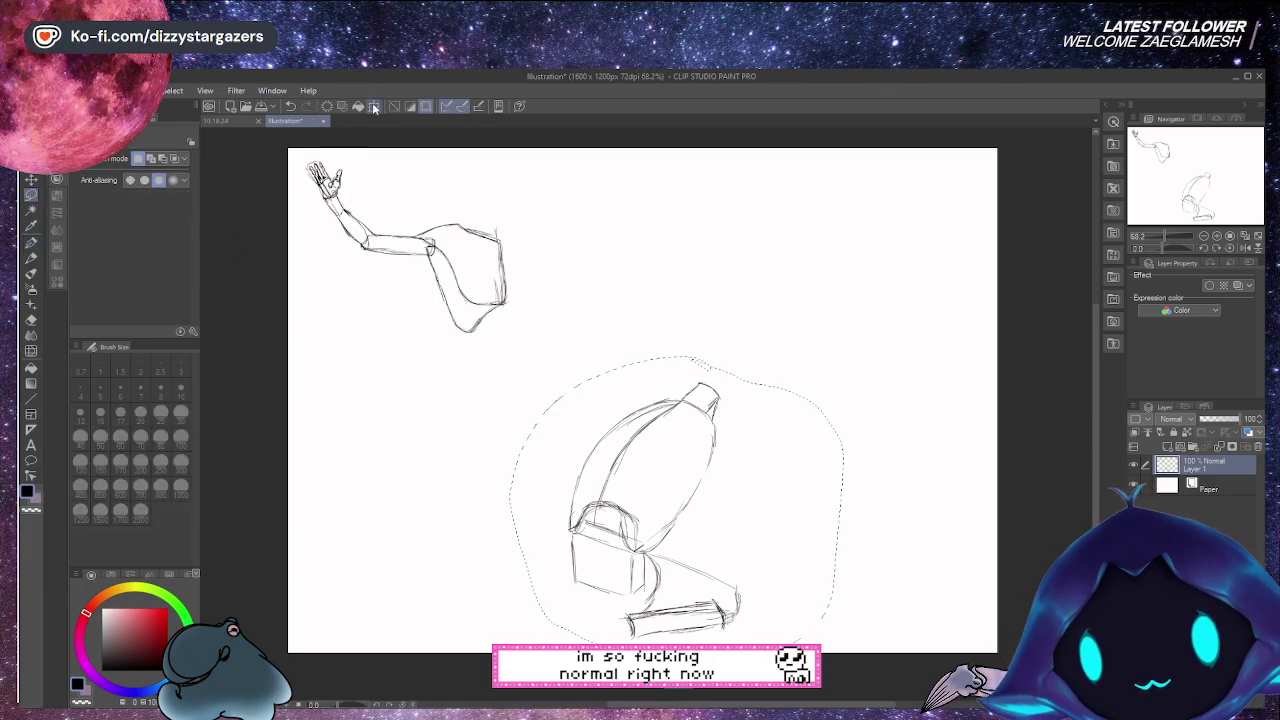
drag(841, 510, 881, 390)
drag(885, 525, 878, 519)
click(686, 541)
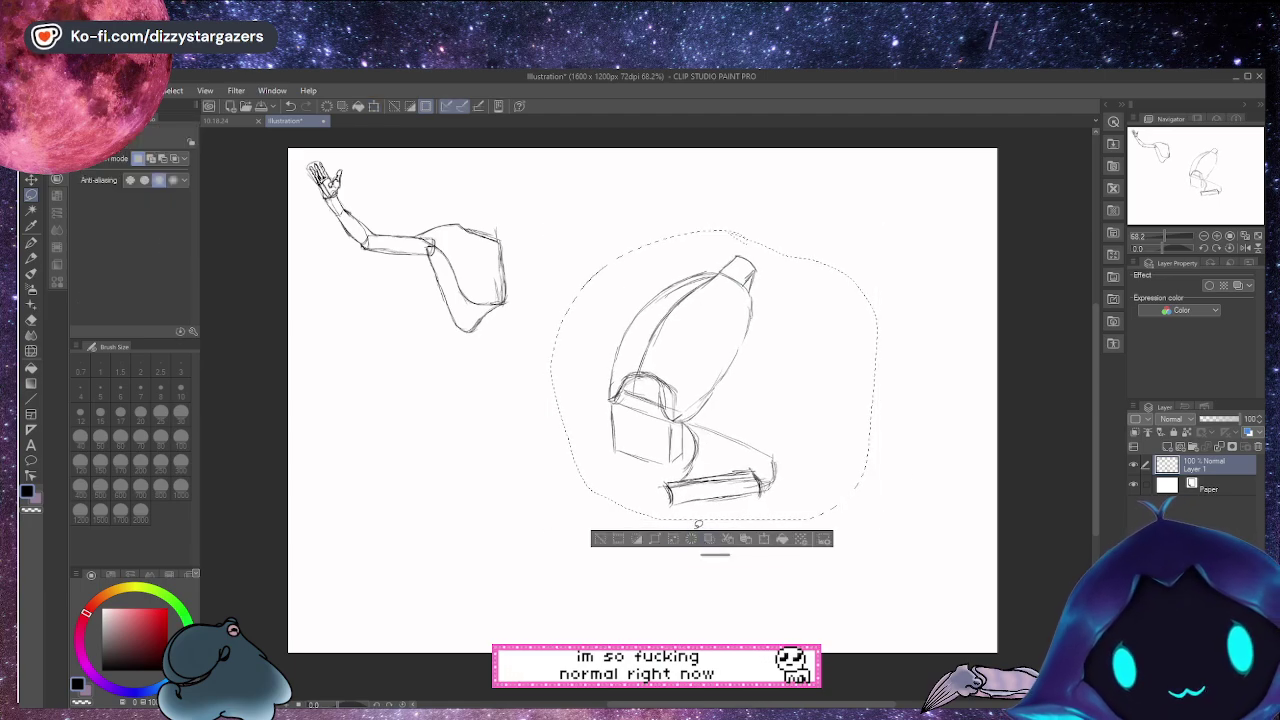
click(569, 489)
Sketch a rounded foot below the pelvis, joined to the rear end of the folded lower leg
click(33, 242)
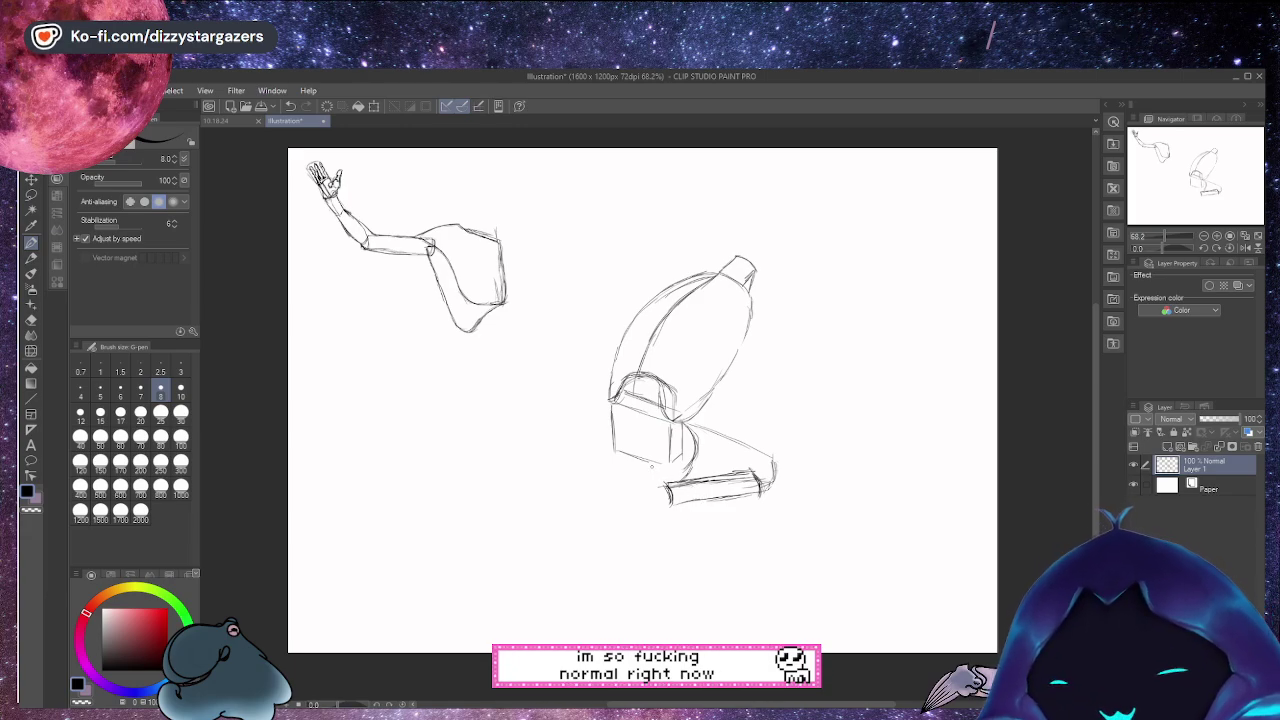
drag(613, 463, 624, 456)
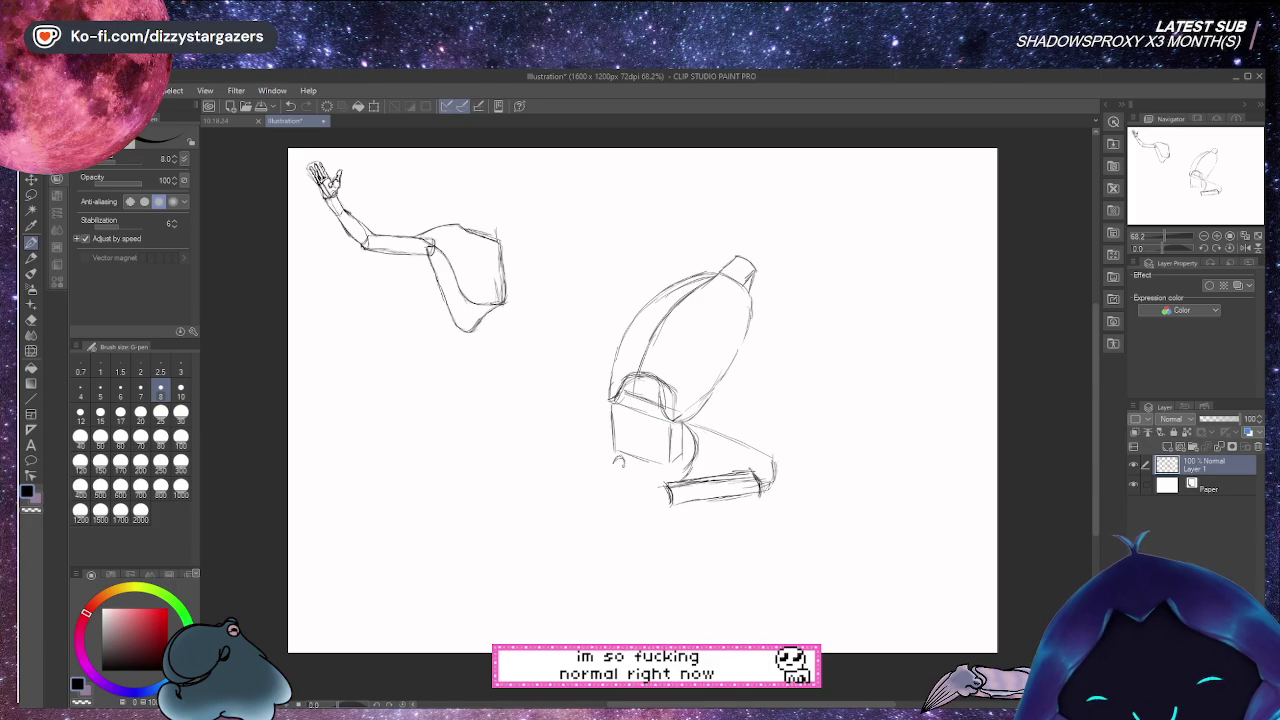
mouse_move(621, 469)
mouse_down()
mouse_move(627, 480)
mouse_move(643, 469)
mouse_up()
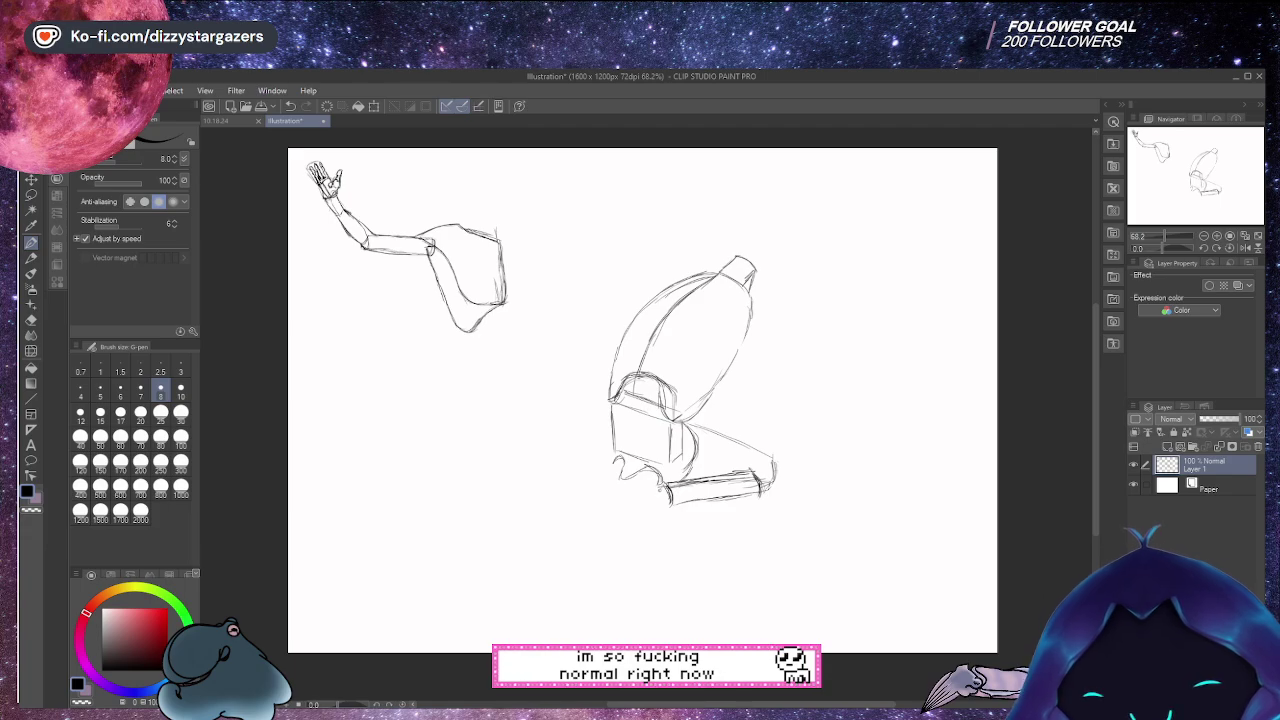
drag(644, 502, 657, 491)
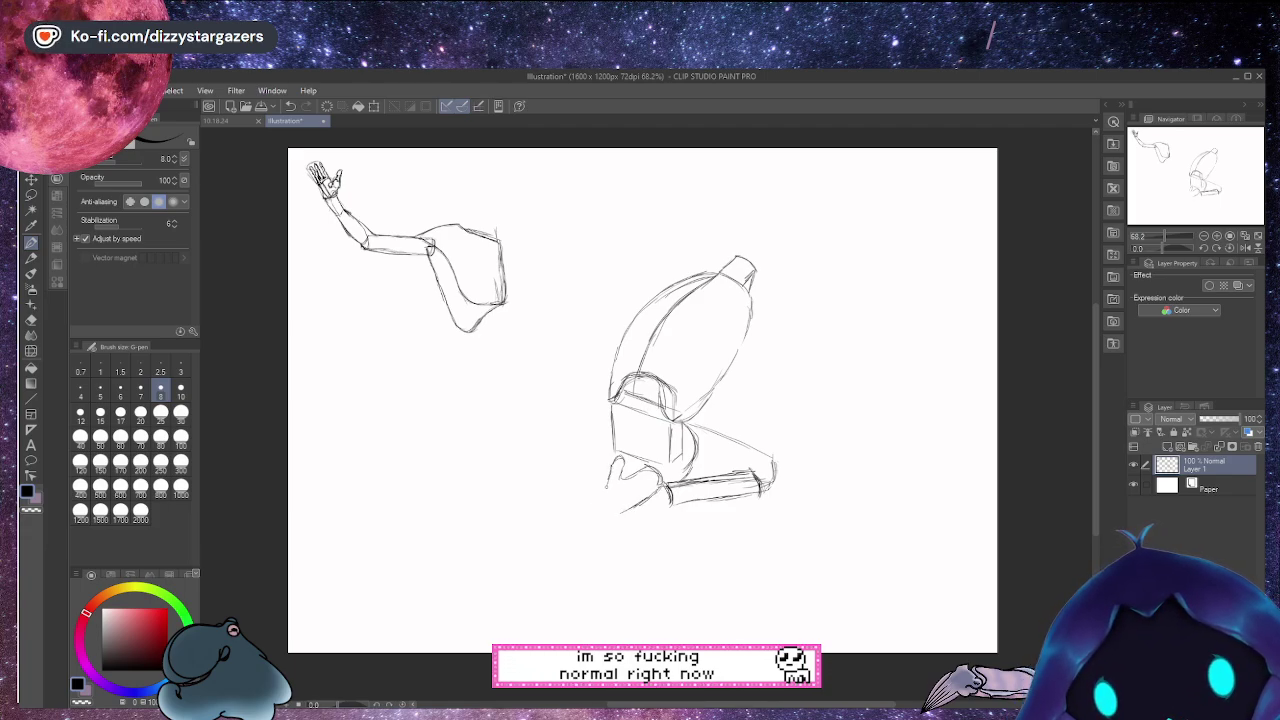
drag(604, 500, 640, 508)
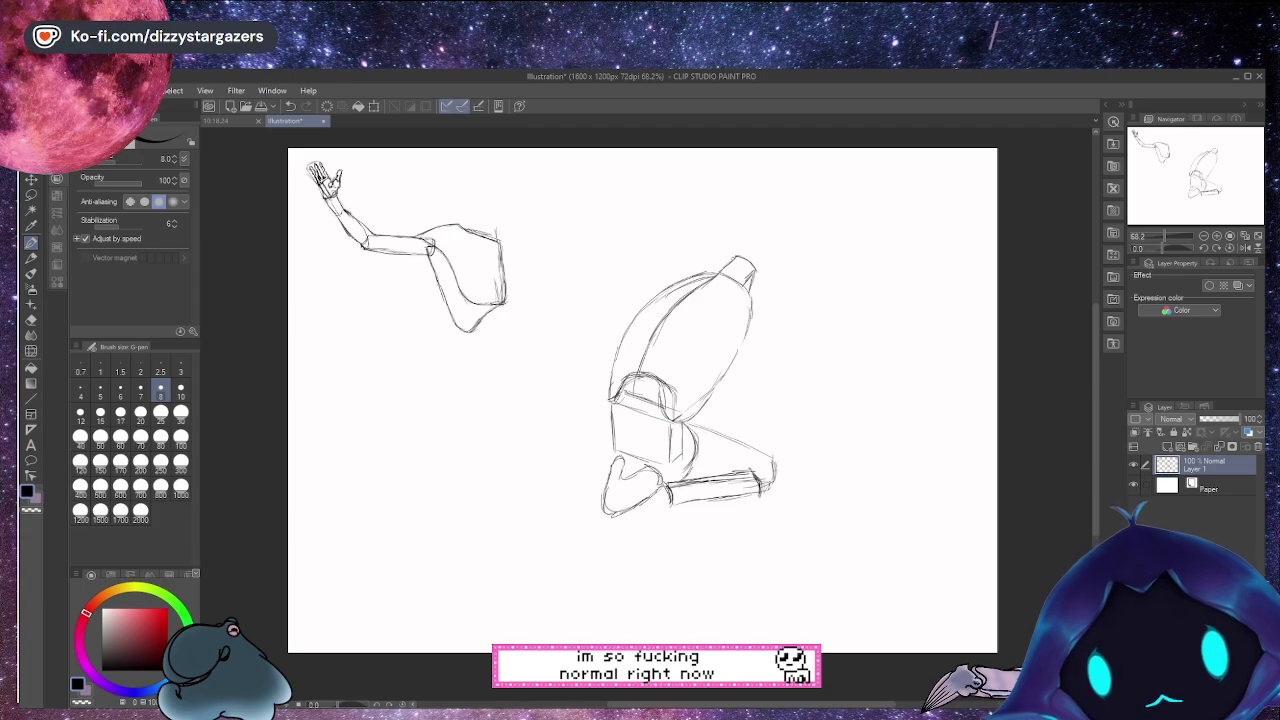
Sketch a round head around the neck of the kneeling figure and a shoulder corner sloping down from the neck
drag(731, 247, 730, 261)
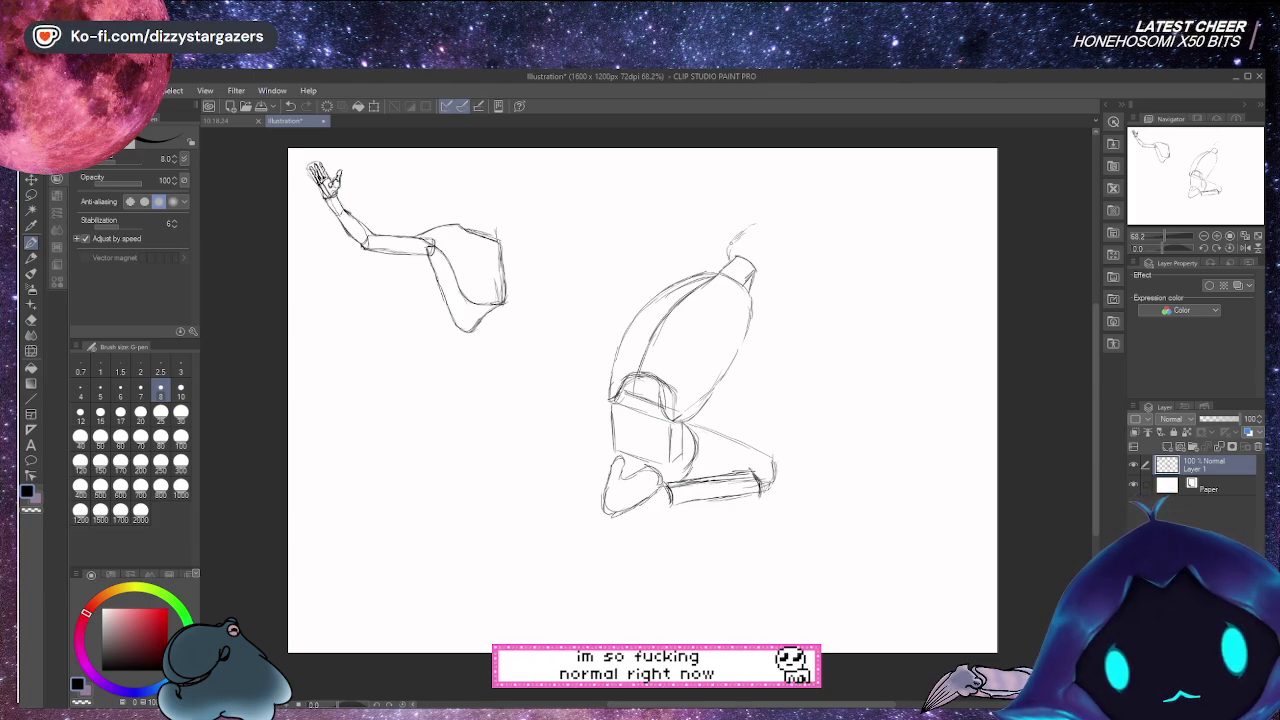
mouse_move(748, 224)
mouse_down()
mouse_move(728, 241)
mouse_move(757, 223)
mouse_move(797, 251)
mouse_up()
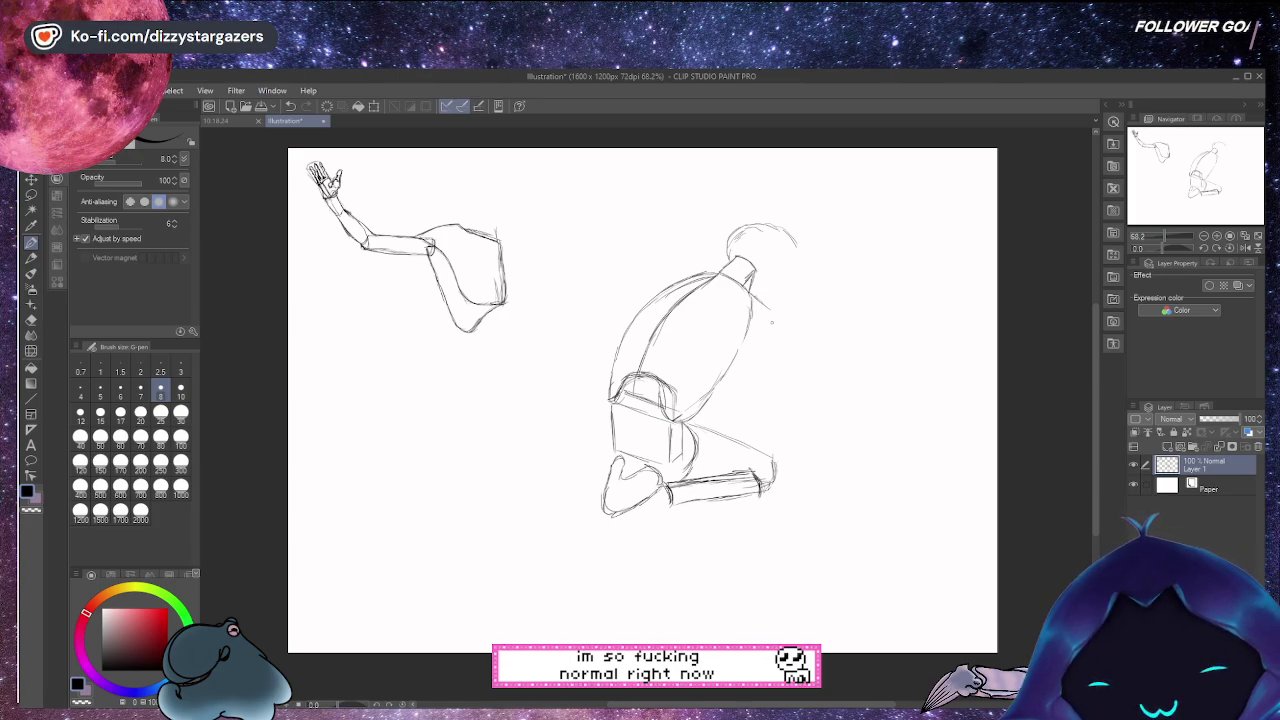
drag(765, 308, 768, 336)
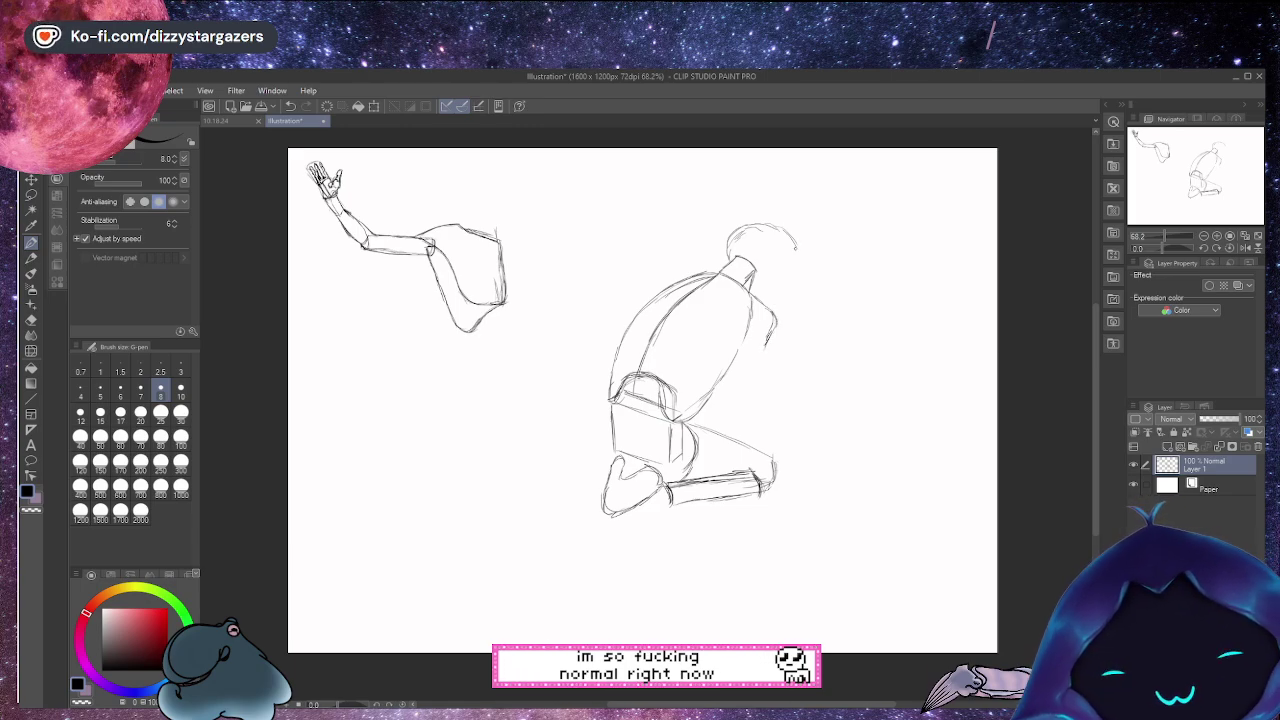
drag(795, 243, 780, 291)
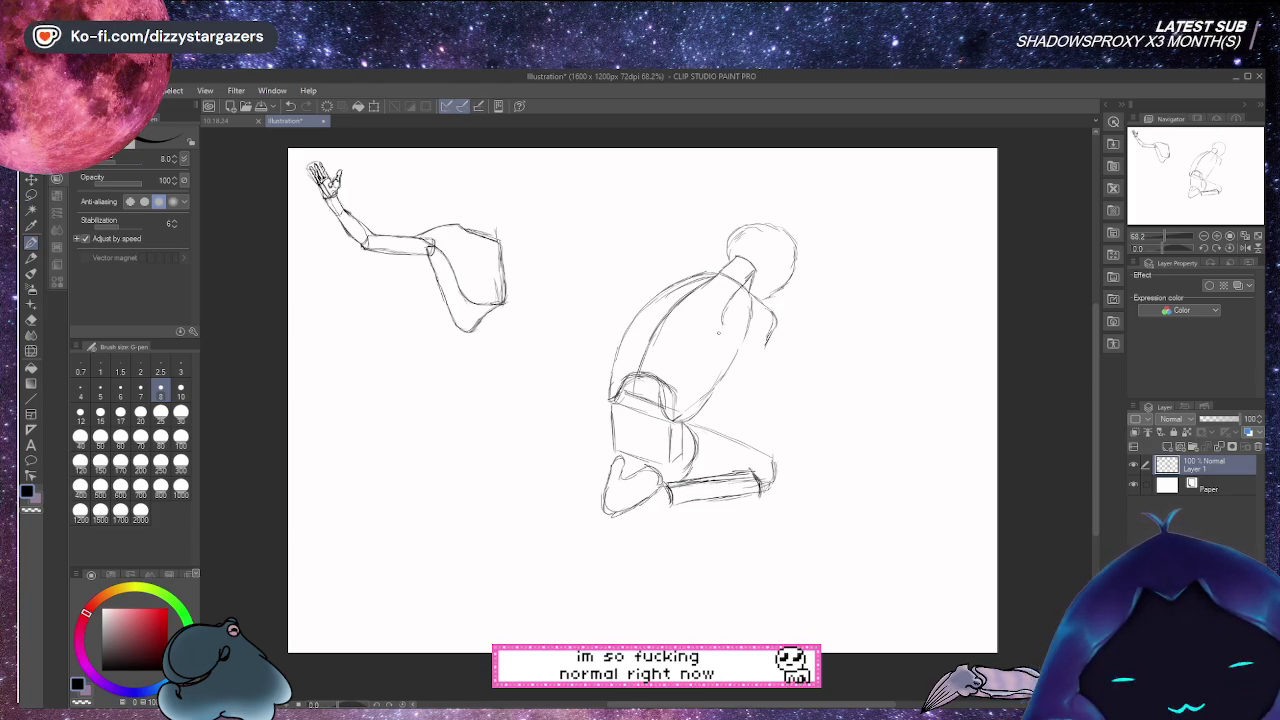
Sketch the arm from the shoulder, with a straight upper arm, an oval elbow joint, and a forearm and hand reaching the knee
mouse_move(748, 312)
mouse_down()
mouse_move(736, 326)
mouse_move(723, 318)
mouse_up()
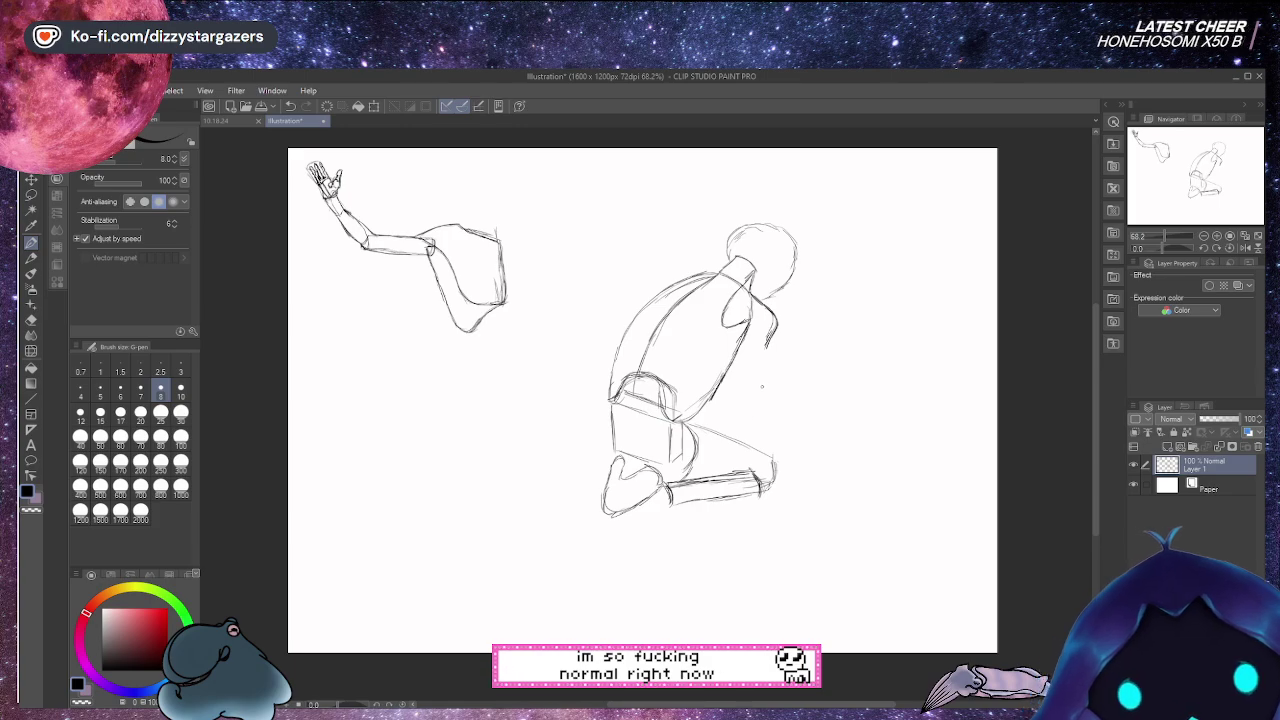
drag(768, 341, 741, 394)
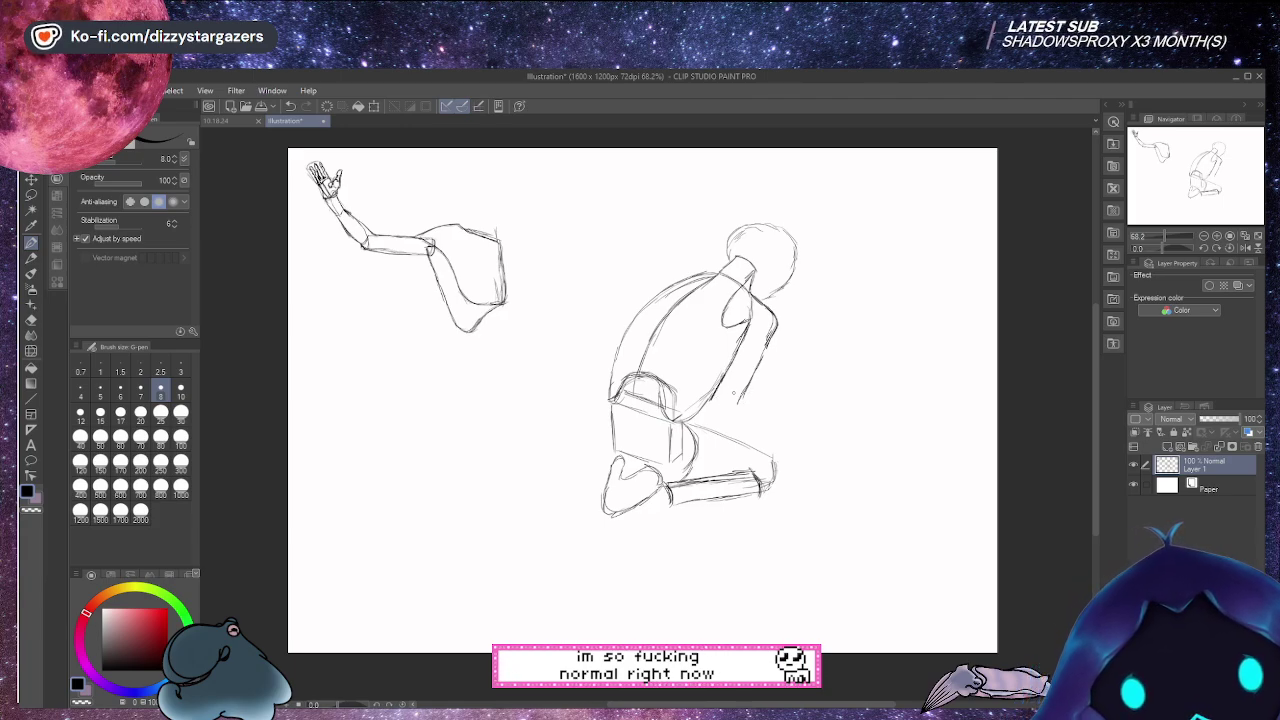
drag(740, 391, 729, 404)
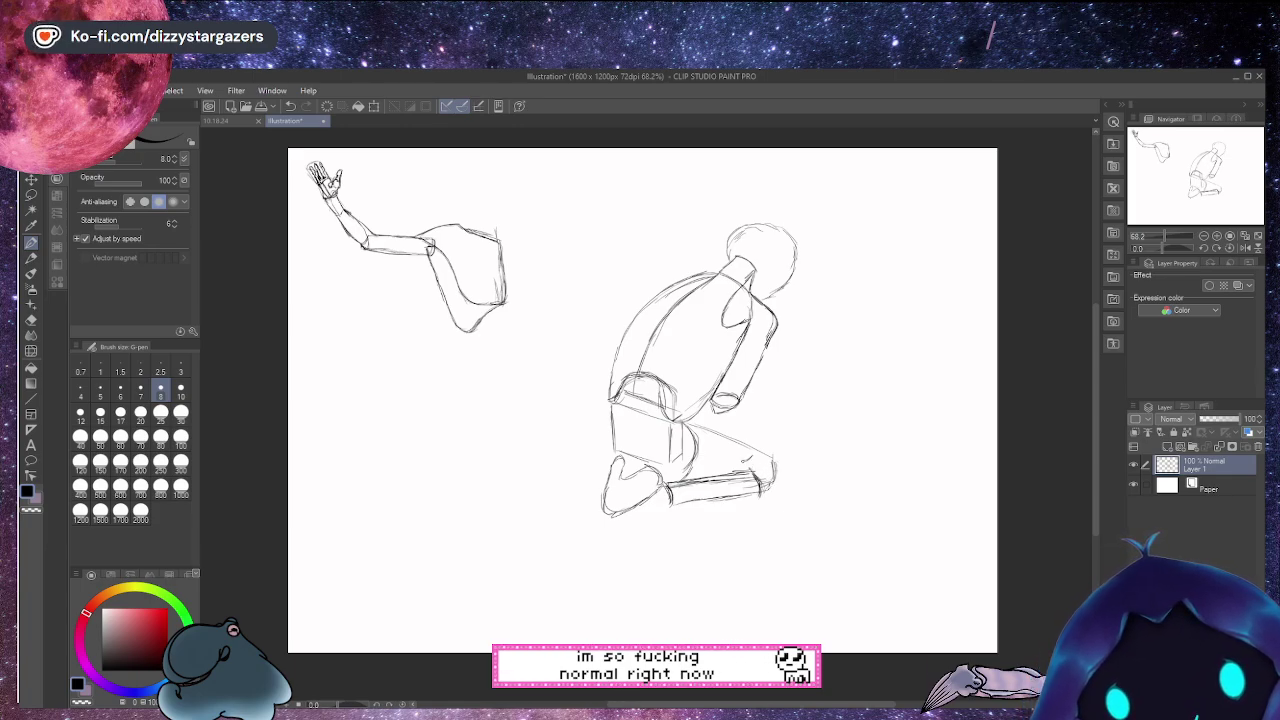
drag(748, 459, 758, 452)
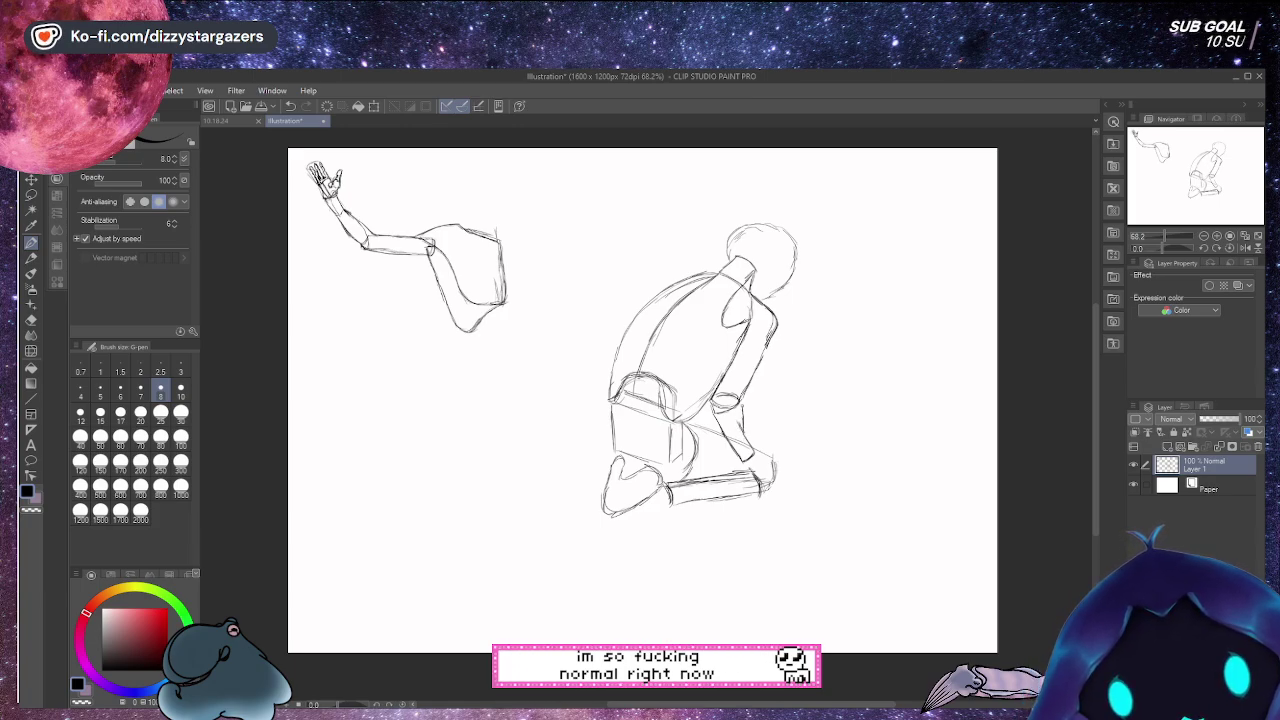
drag(740, 420, 745, 442)
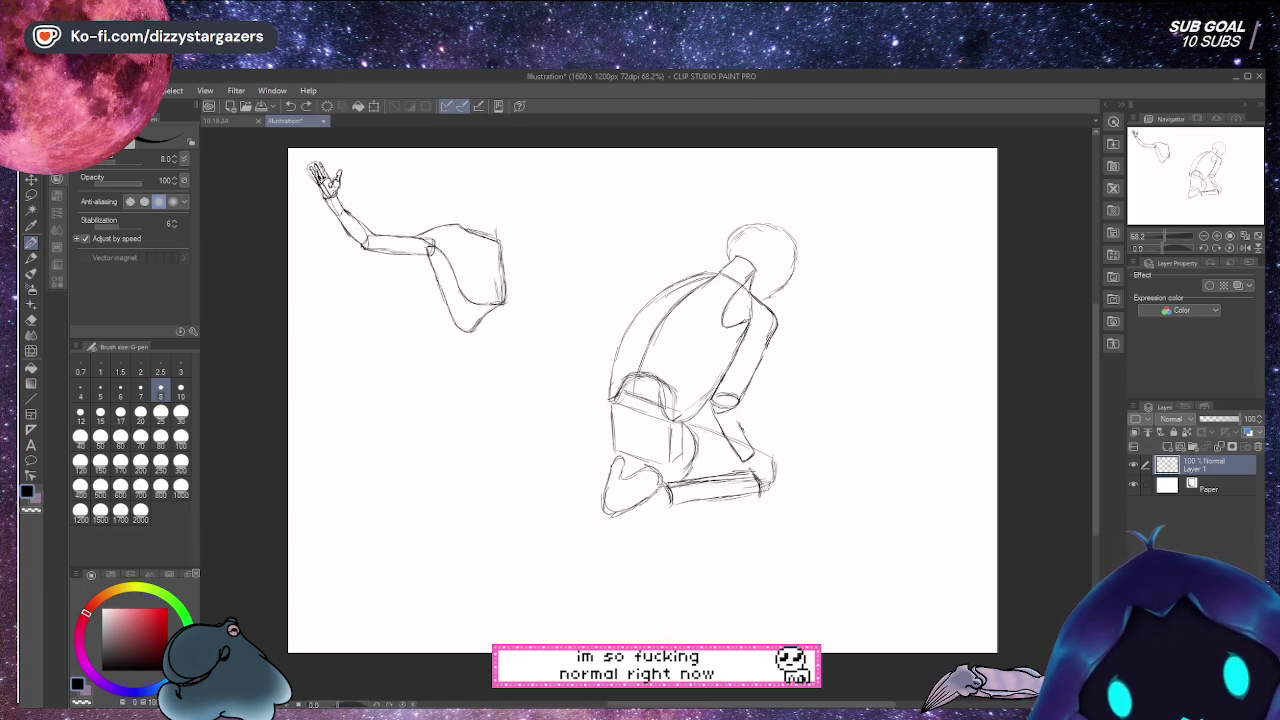
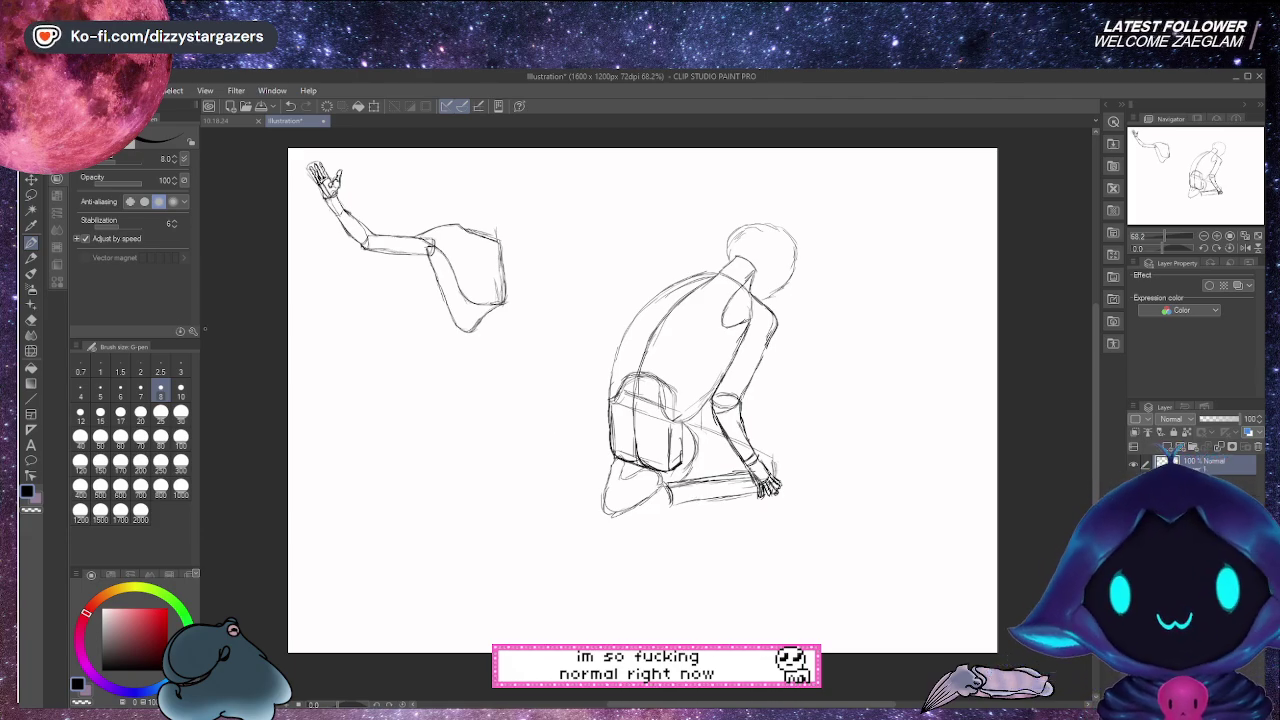
Lasso the pelvis, legs and forearm, enlarge them to 113% with a -6.3° rotation, and clear the selection
click(31, 194)
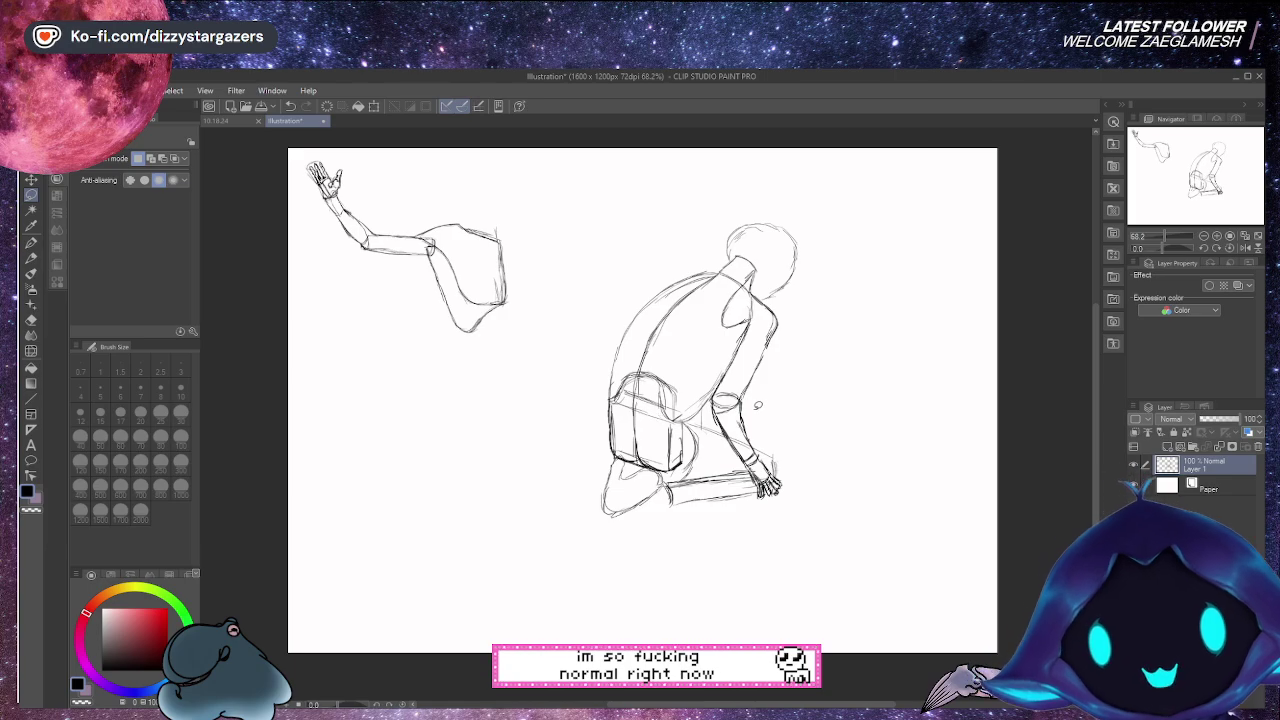
mouse_move(672, 402)
mouse_down()
mouse_move(588, 413)
mouse_move(619, 526)
mouse_move(748, 526)
mouse_move(815, 470)
mouse_move(764, 407)
mouse_up()
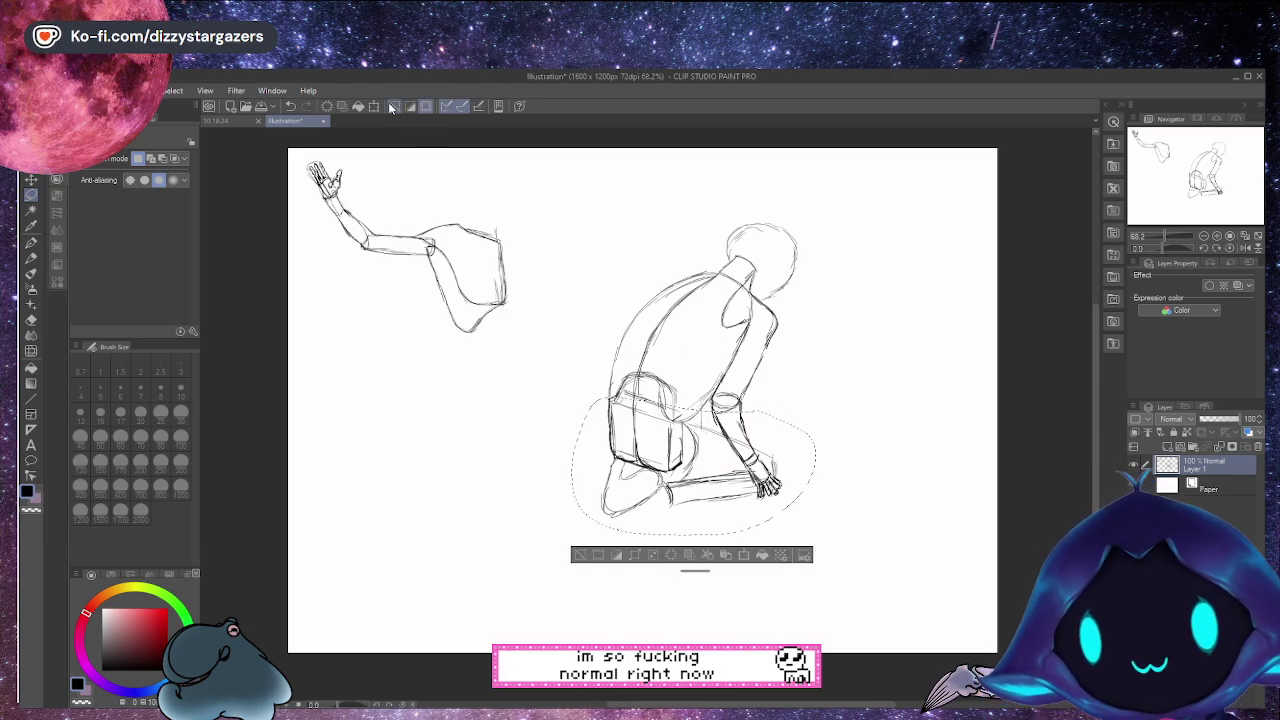
click(795, 555)
drag(815, 540, 849, 563)
drag(792, 519, 800, 523)
drag(848, 392, 816, 365)
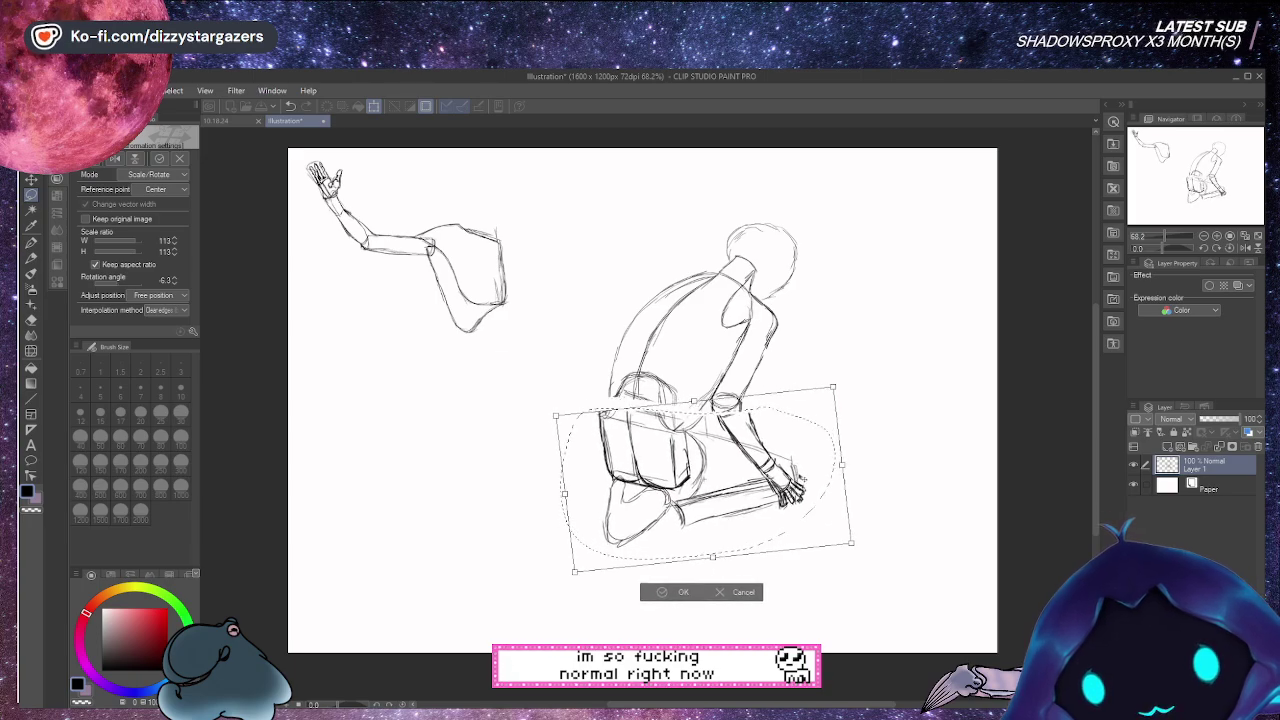
click(680, 591)
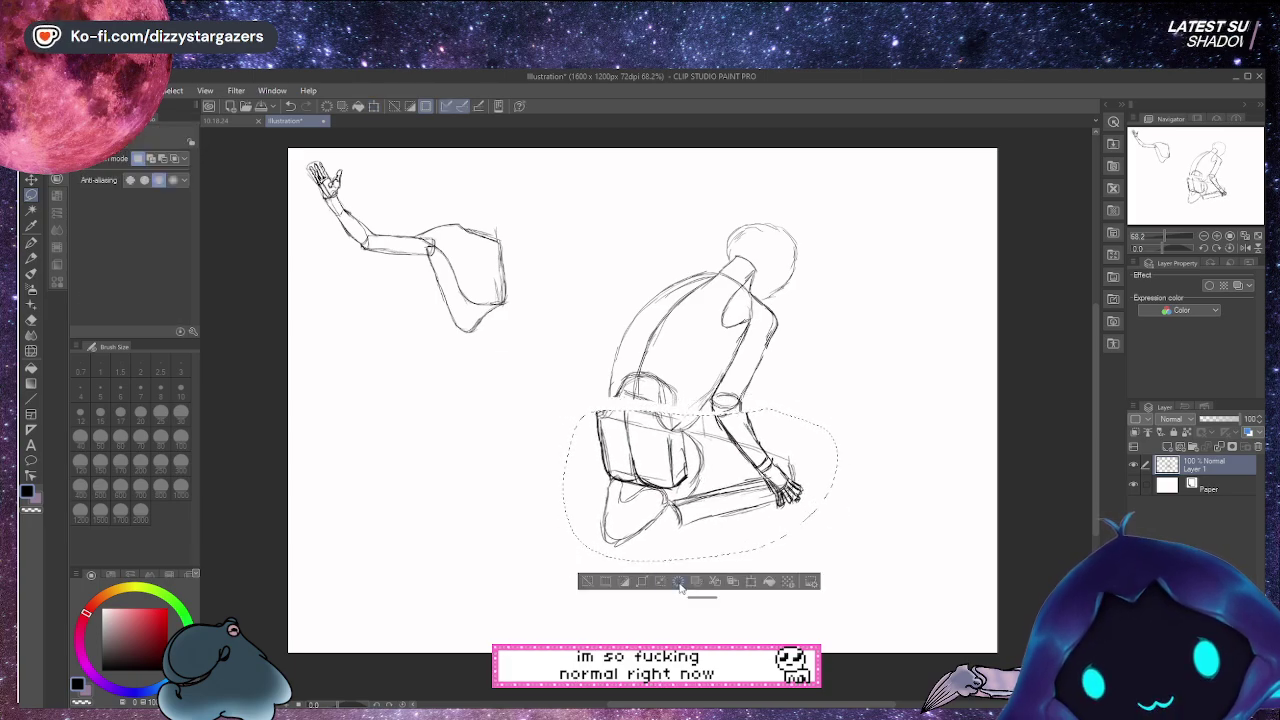
click(585, 579)
Redraw the lines joining torso and enlarged pelvis, add the far shoulder, firm up the bent leg, and define the foot with toes
click(31, 241)
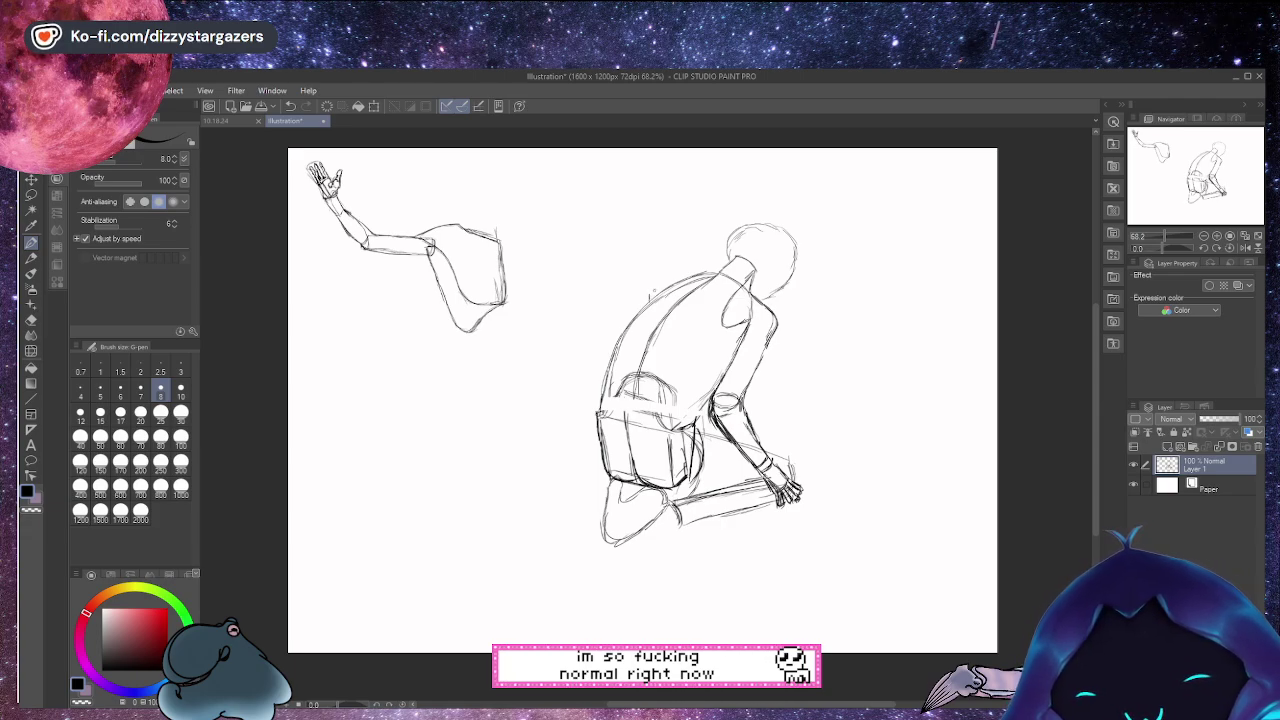
drag(664, 284, 680, 272)
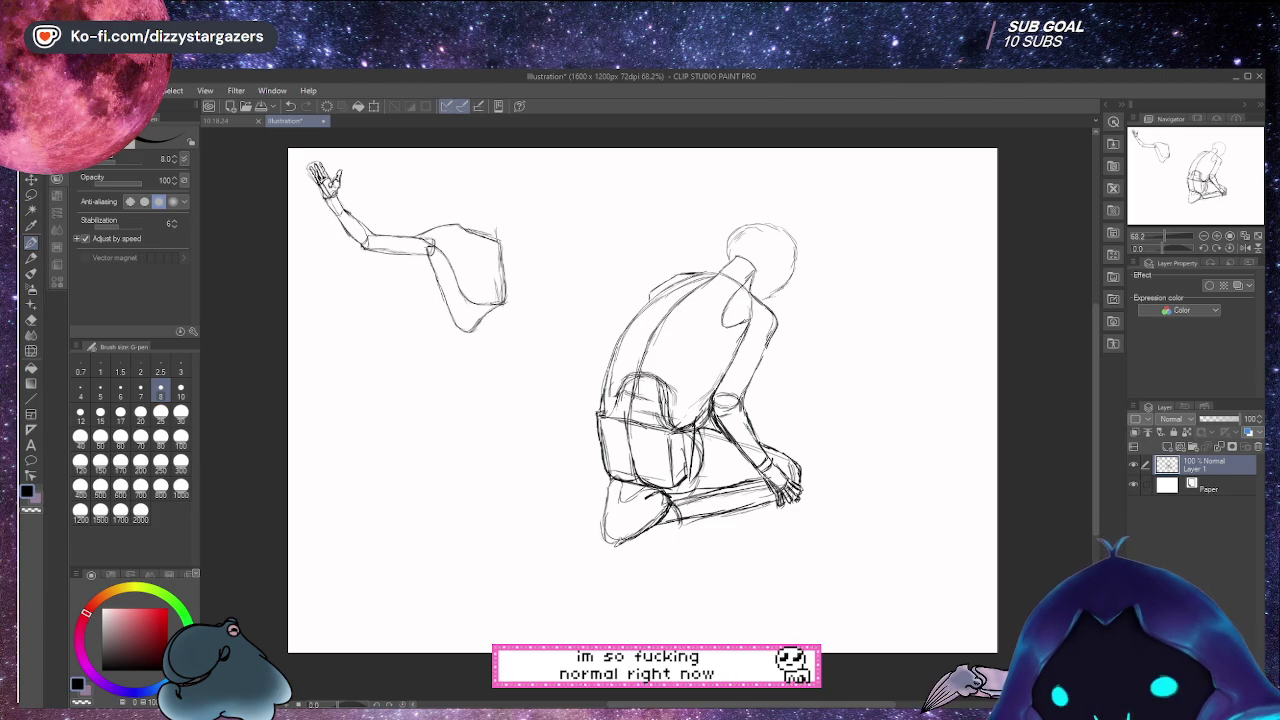
drag(617, 527, 622, 538)
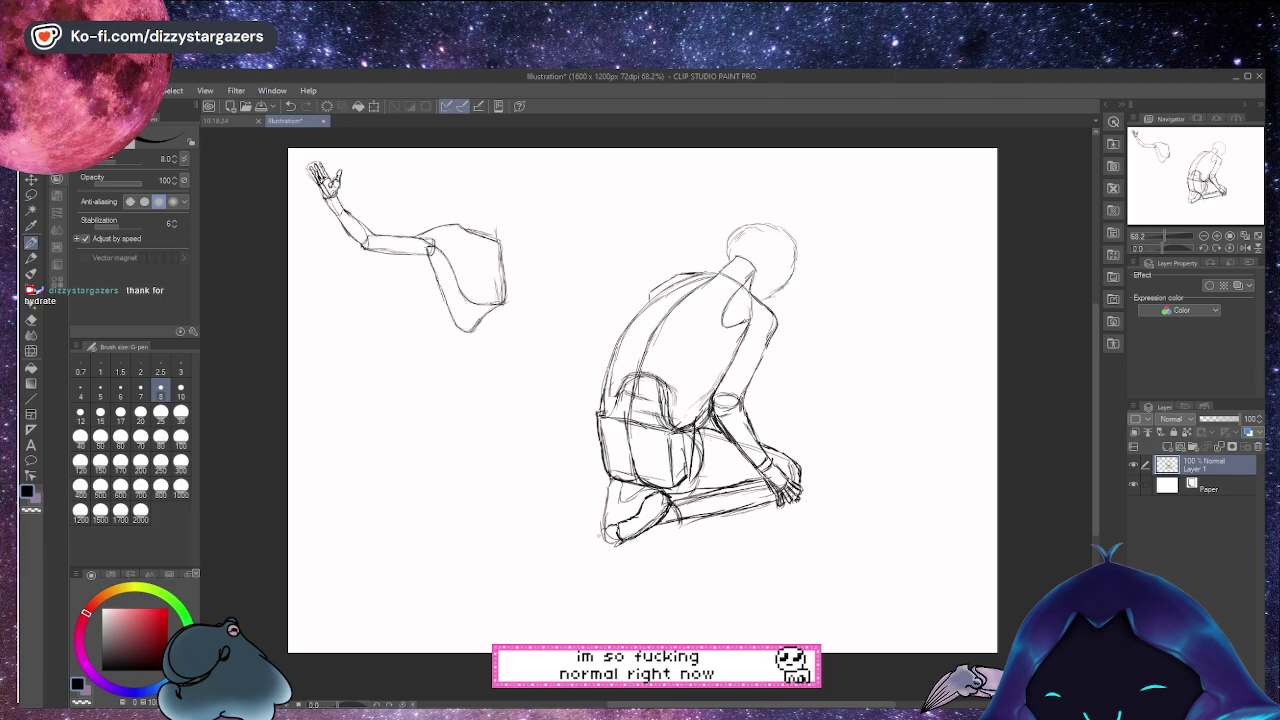
drag(600, 526, 605, 538)
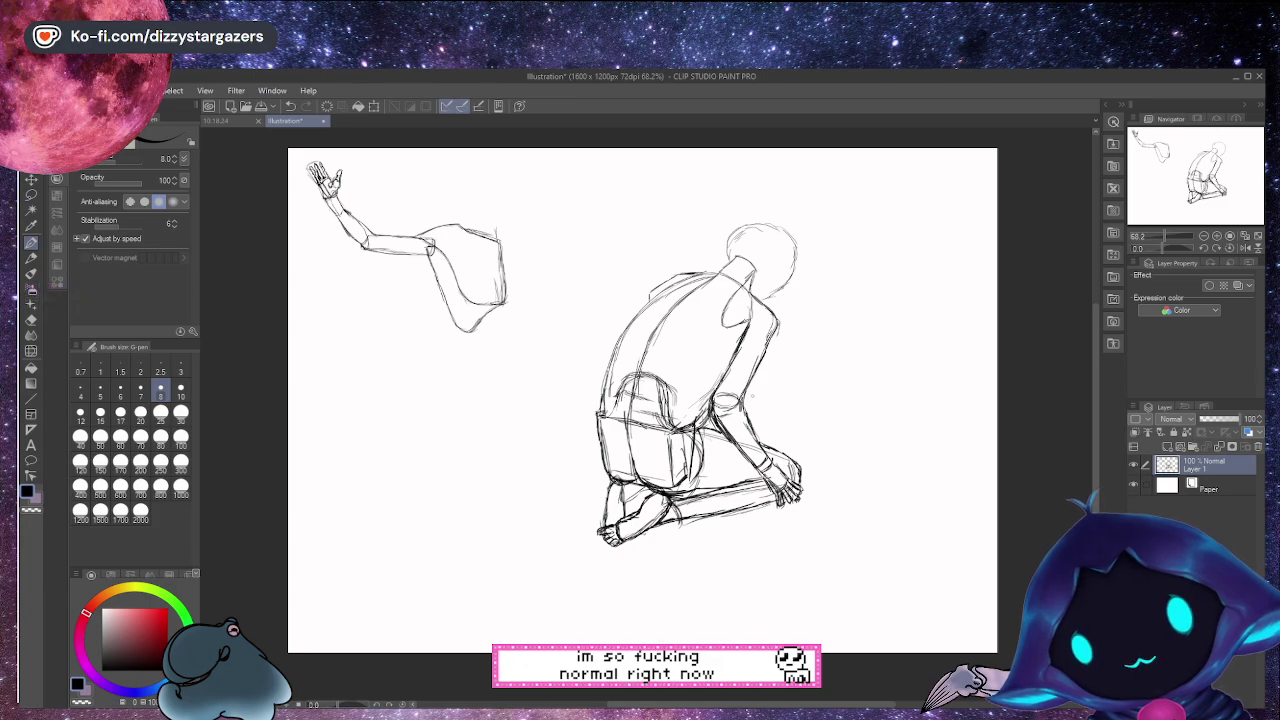
Lasso the whole kneeling figure, scale it to 47% and place it below the outstretched arm, then deselect and return to the pen
key(m)
mouse_move(794, 199)
mouse_down()
mouse_move(625, 277)
mouse_move(555, 399)
mouse_move(576, 526)
mouse_move(879, 434)
mouse_up()
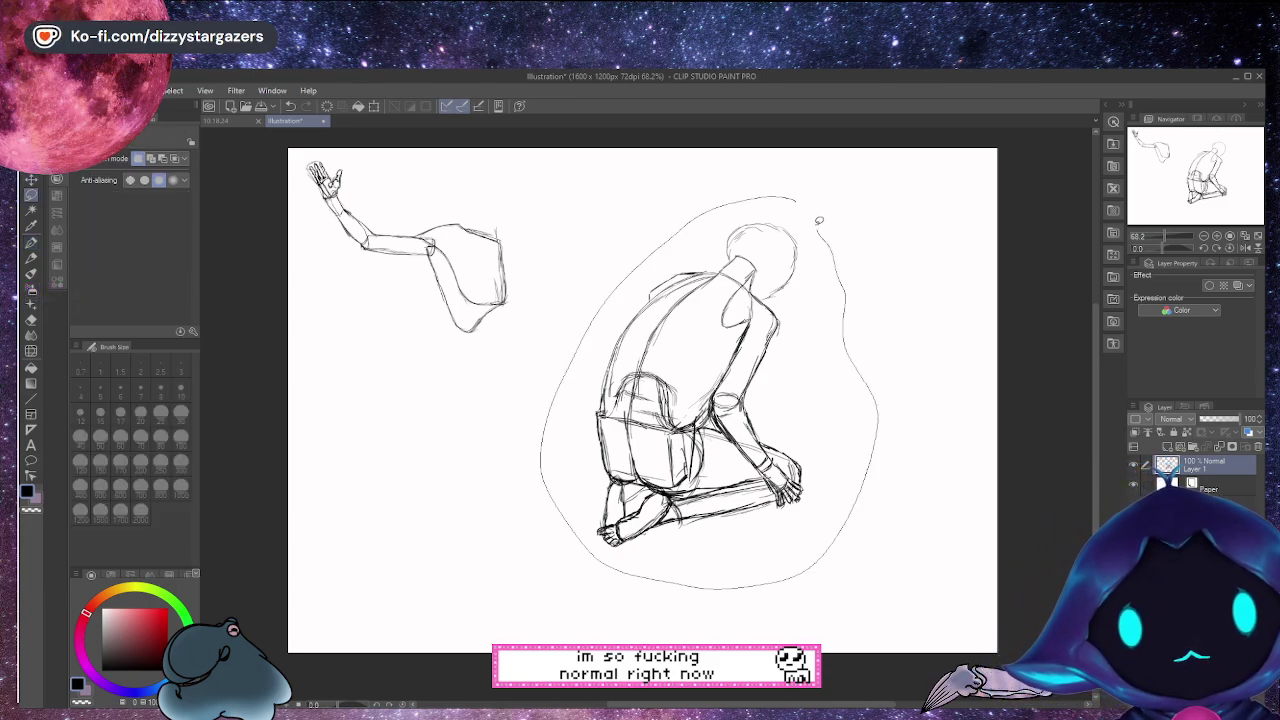
drag(802, 197, 795, 199)
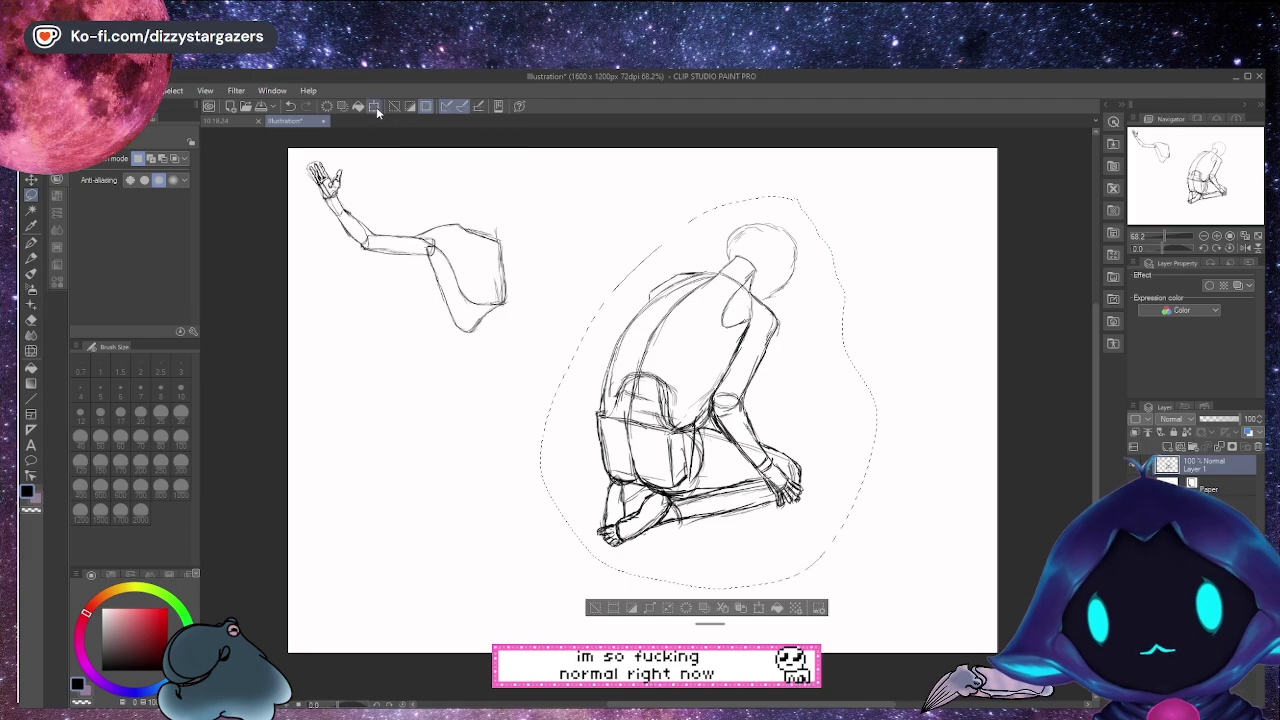
click(376, 107)
drag(868, 603, 737, 374)
mouse_move(674, 303)
mouse_down()
mouse_move(428, 403)
mouse_move(413, 381)
mouse_up()
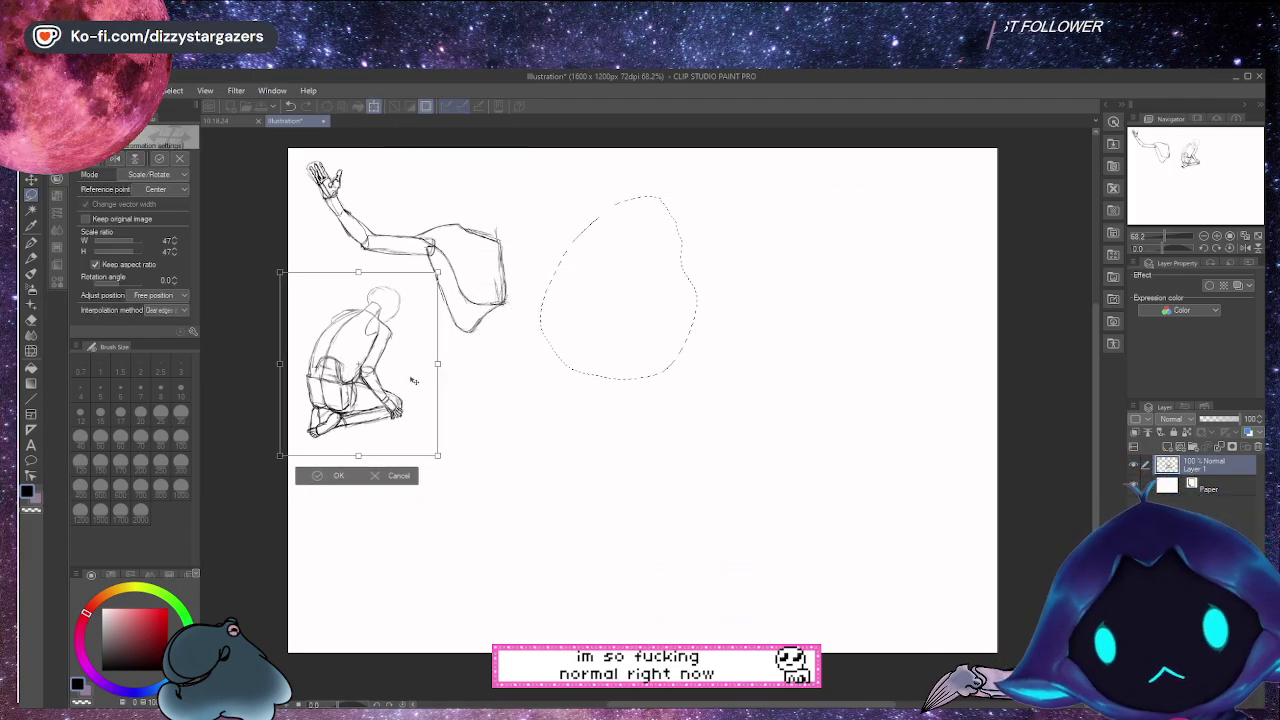
click(340, 475)
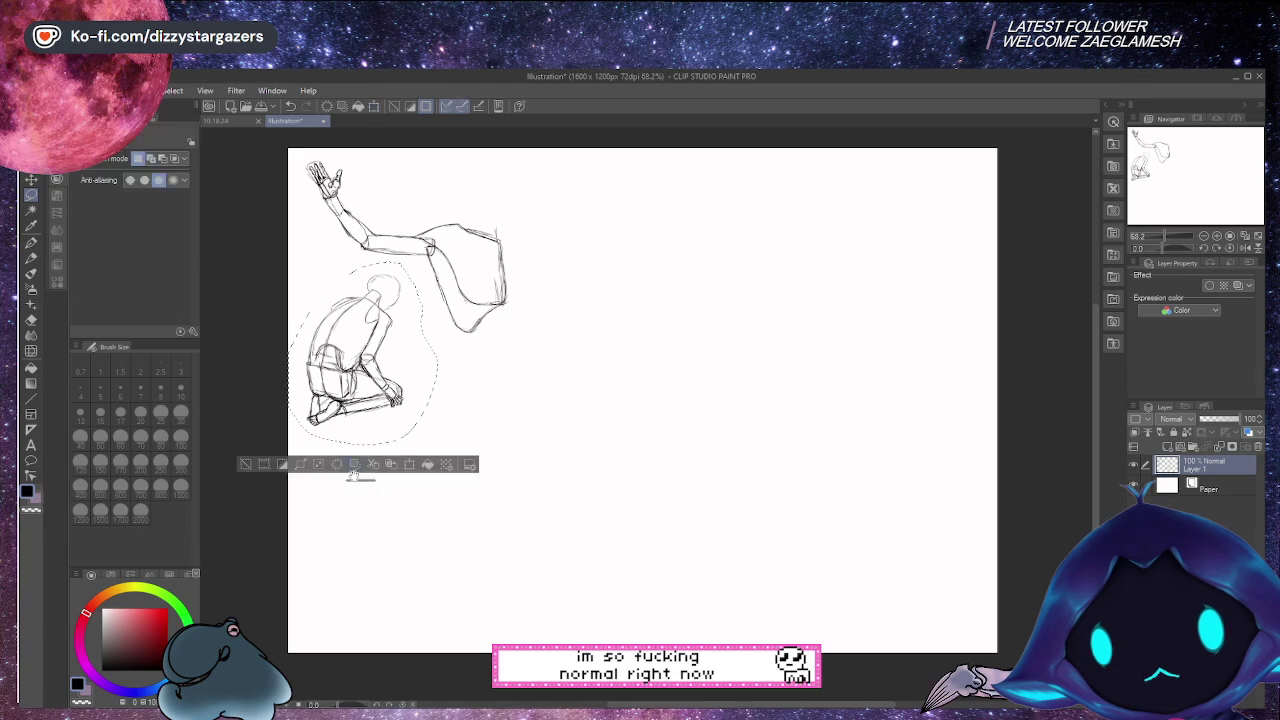
click(246, 464)
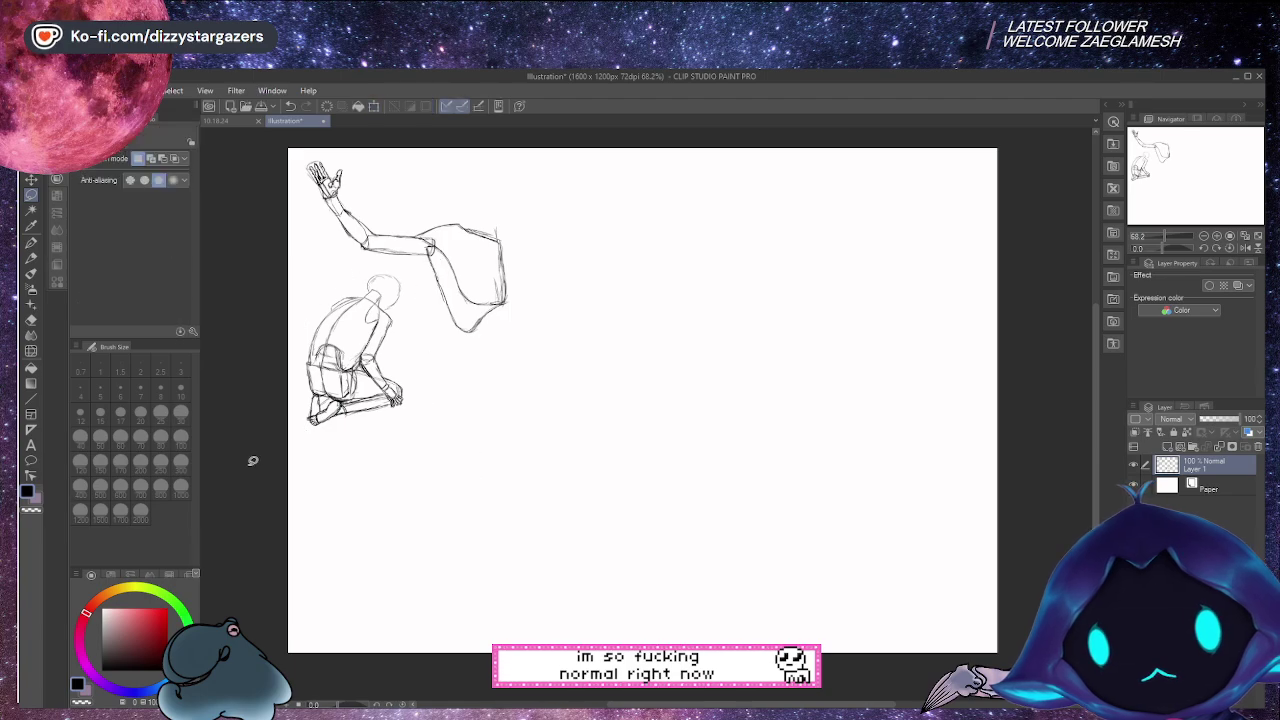
click(31, 241)
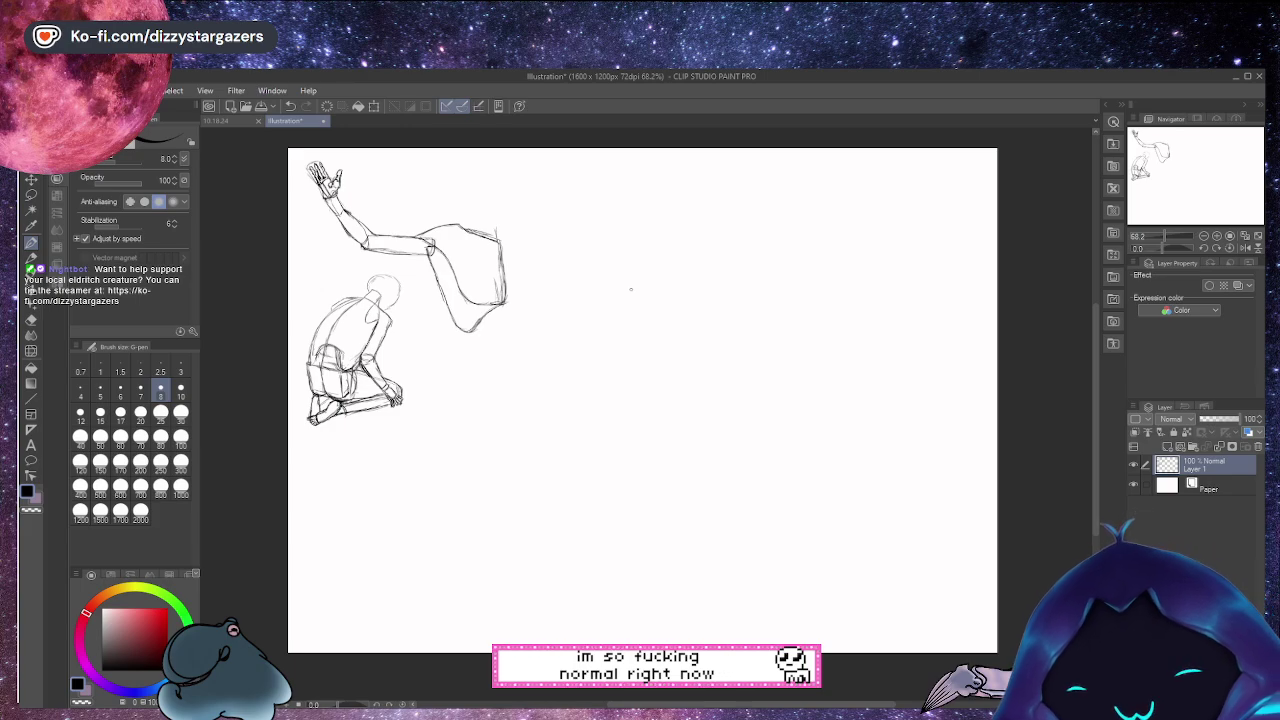
drag(666, 292, 627, 286)
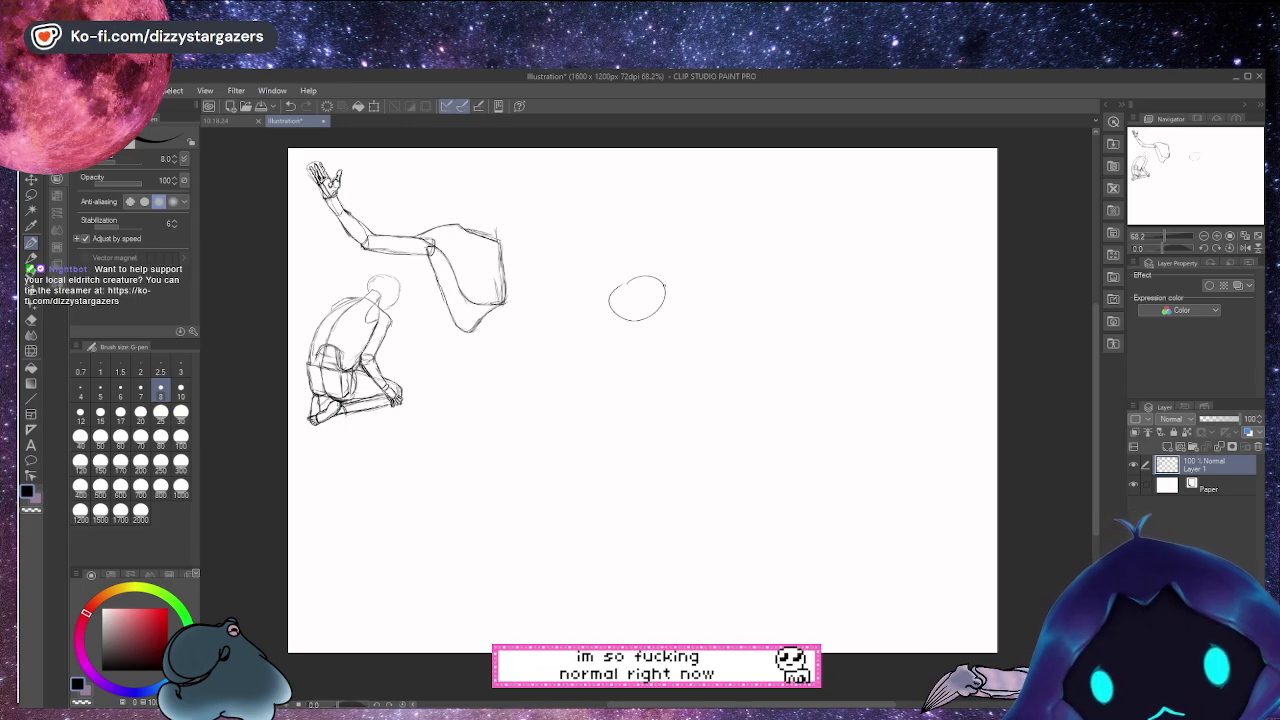
key(ctrl+z)
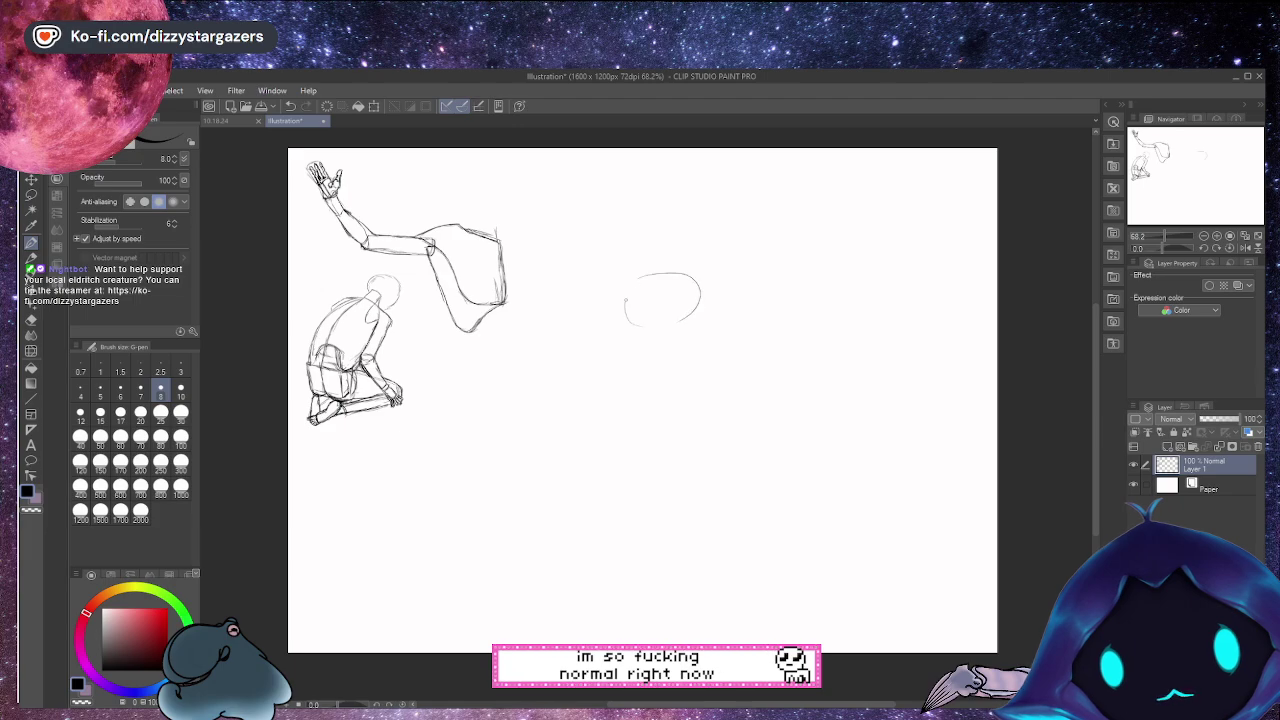
key(ctrl+z)
key(ctrl+z)
Sketch a small flat oval in the upper middle of the canvas, with a curved line across it and an angular peaked outline above
mouse_move(664, 274)
mouse_down()
mouse_move(634, 277)
mouse_move(675, 272)
mouse_up()
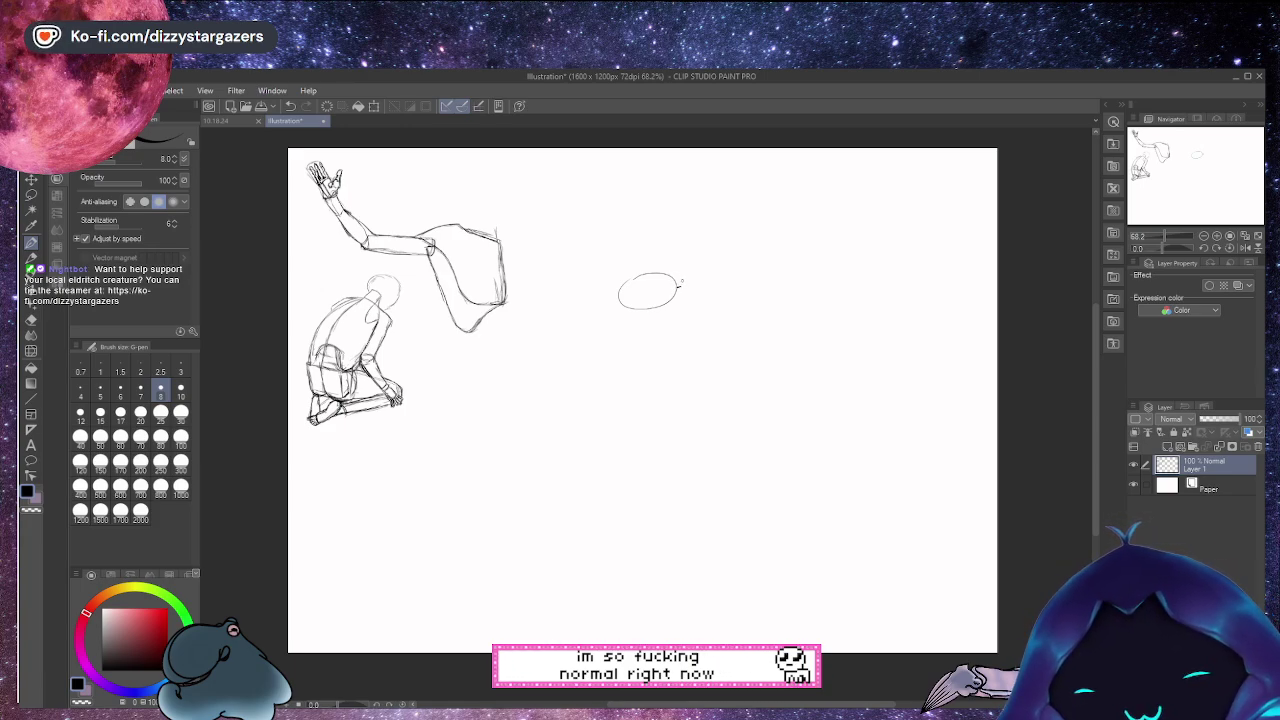
drag(680, 283, 612, 297)
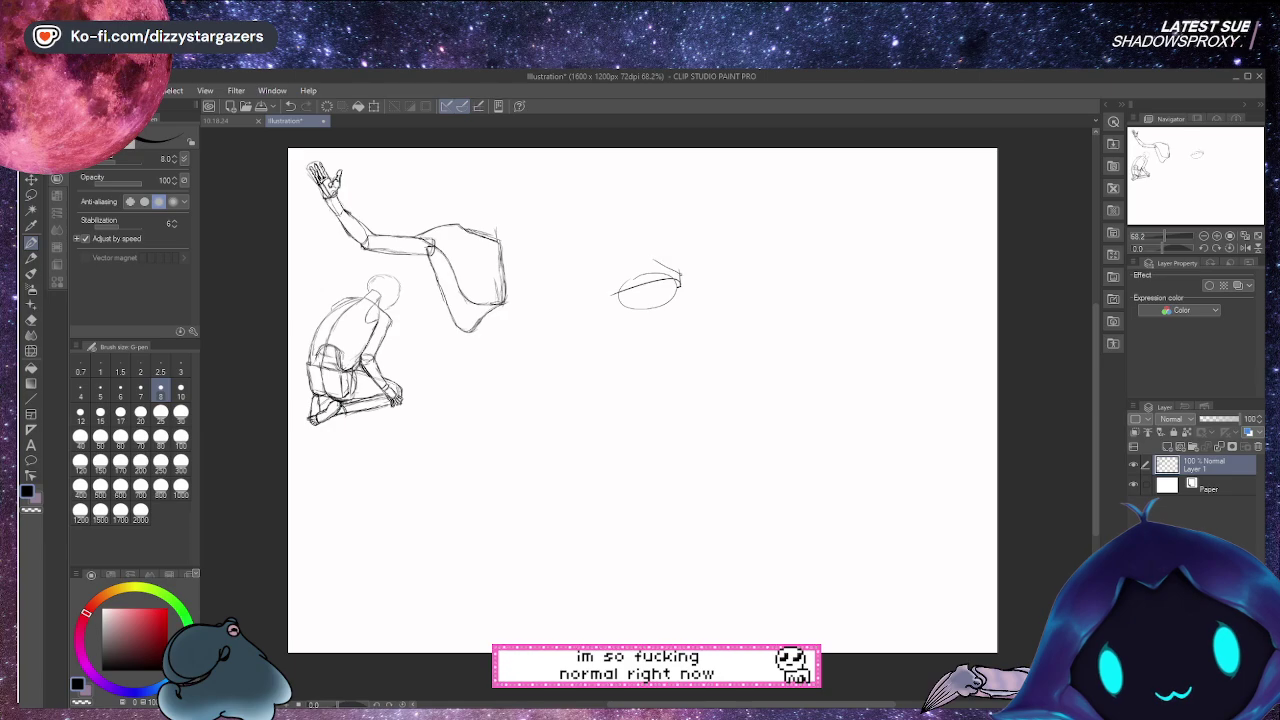
drag(653, 261, 679, 272)
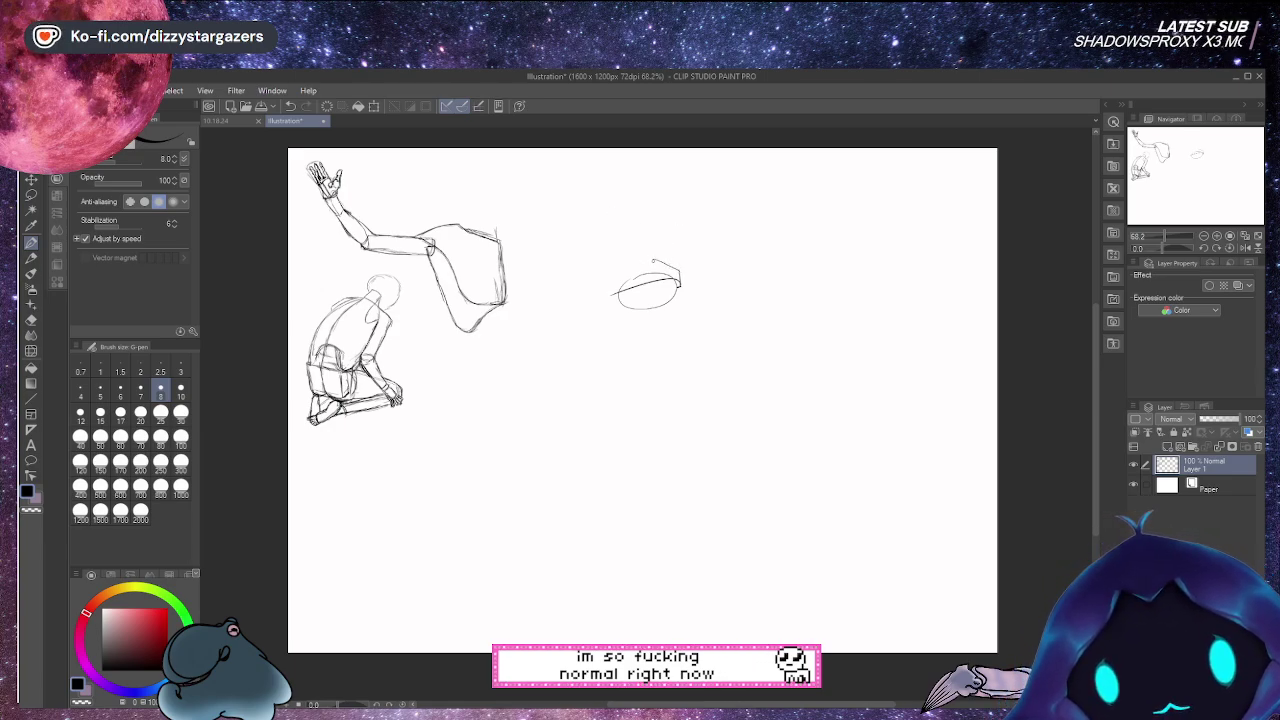
drag(619, 284, 646, 265)
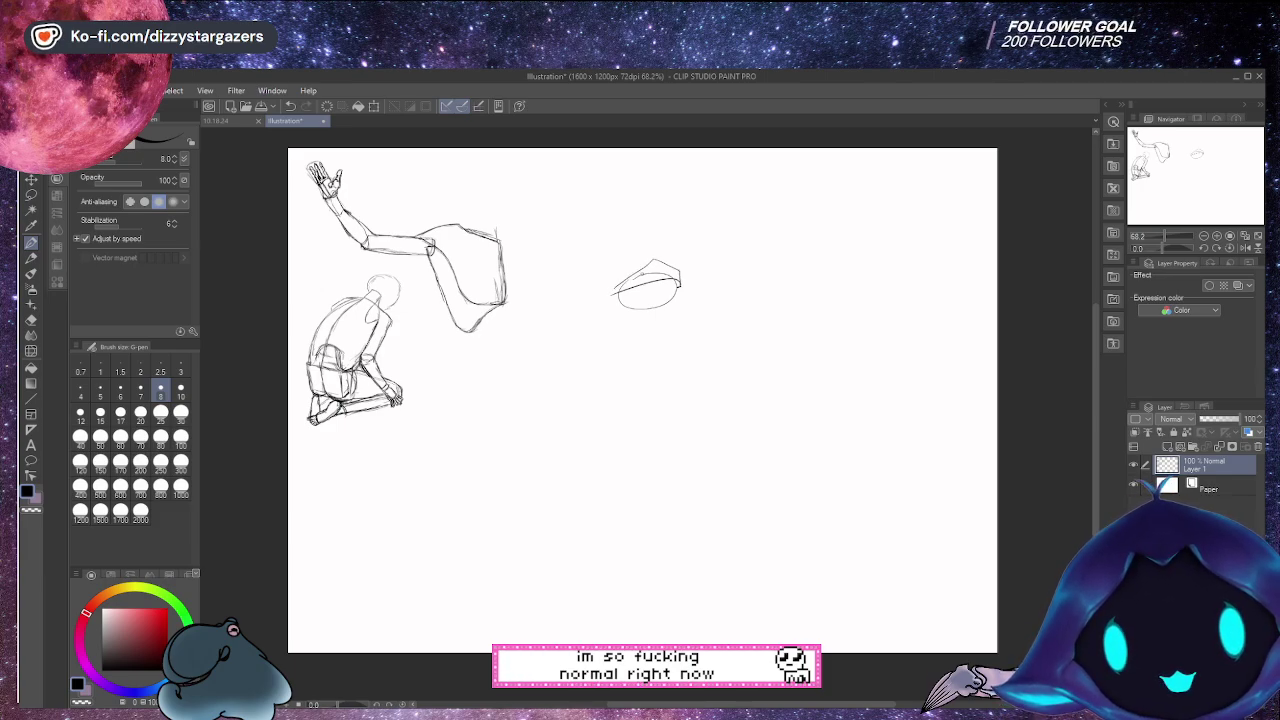
key(ctrl+z)
key(ctrl+z)
drag(608, 293, 655, 262)
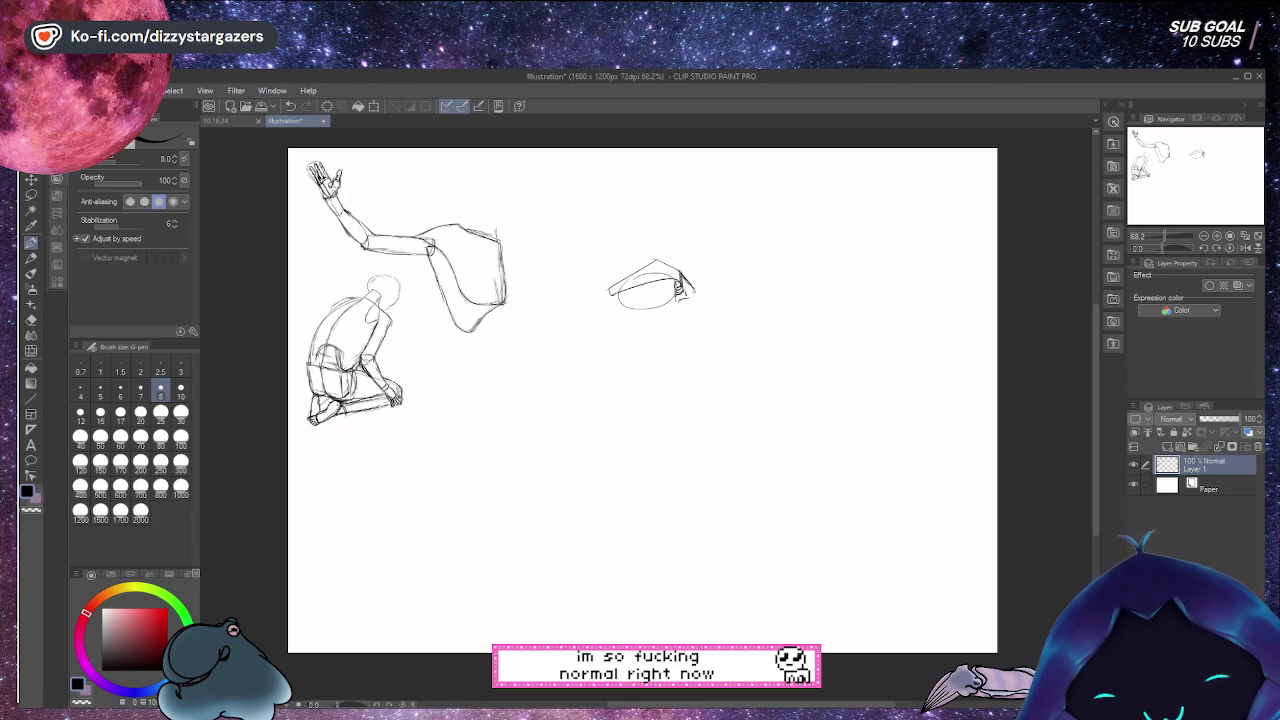
Add a pointed corner at the oval's right end and close the shape with doubled curved outlines along its lower edge
drag(689, 283, 694, 297)
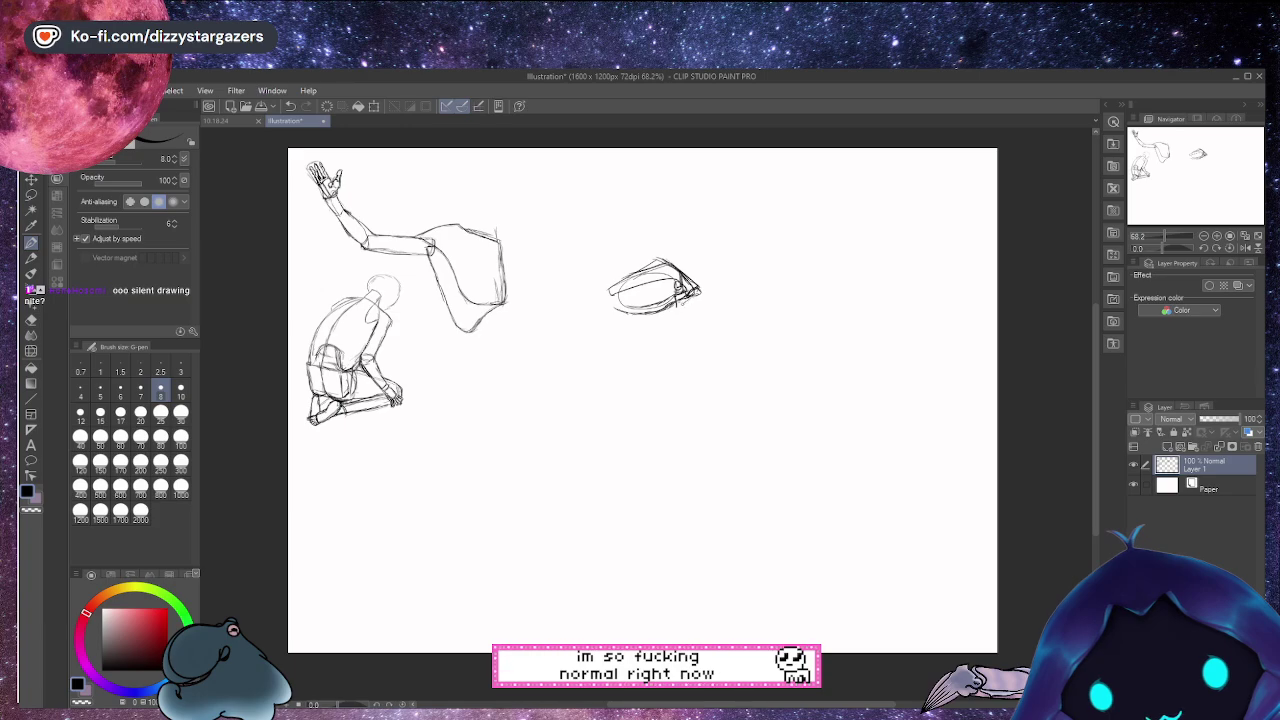
drag(628, 322, 654, 319)
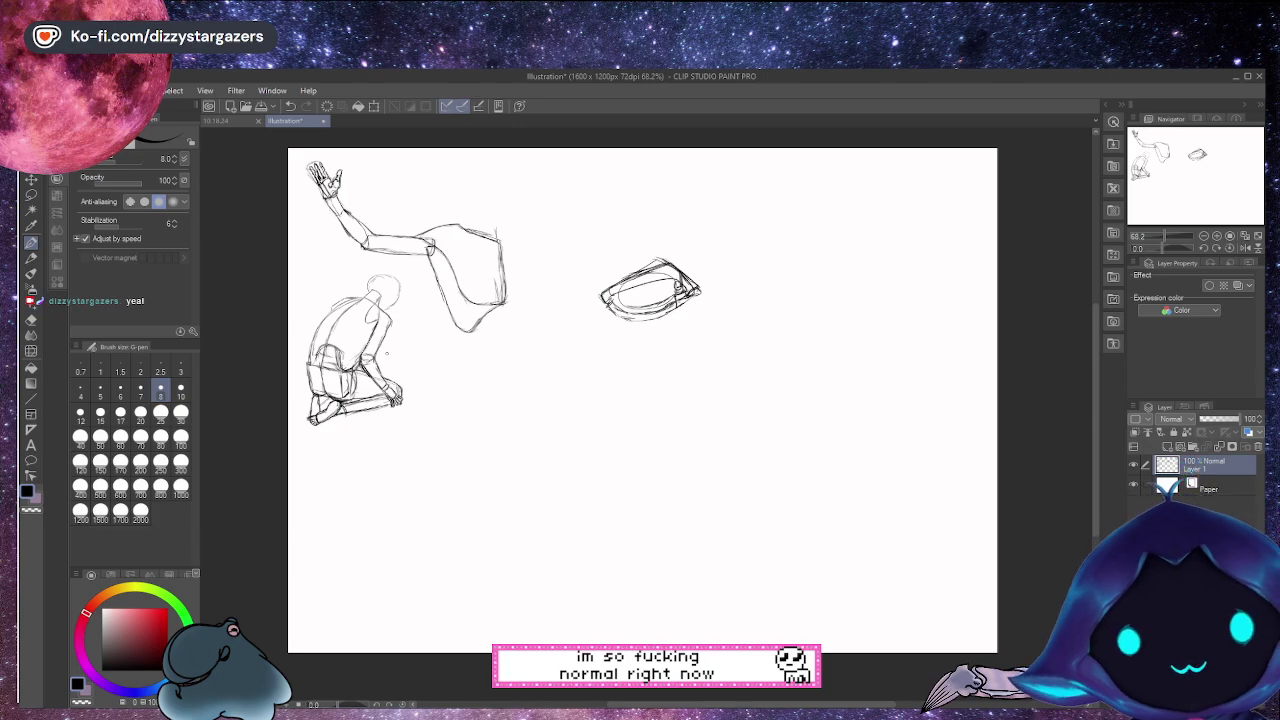
drag(604, 308, 638, 322)
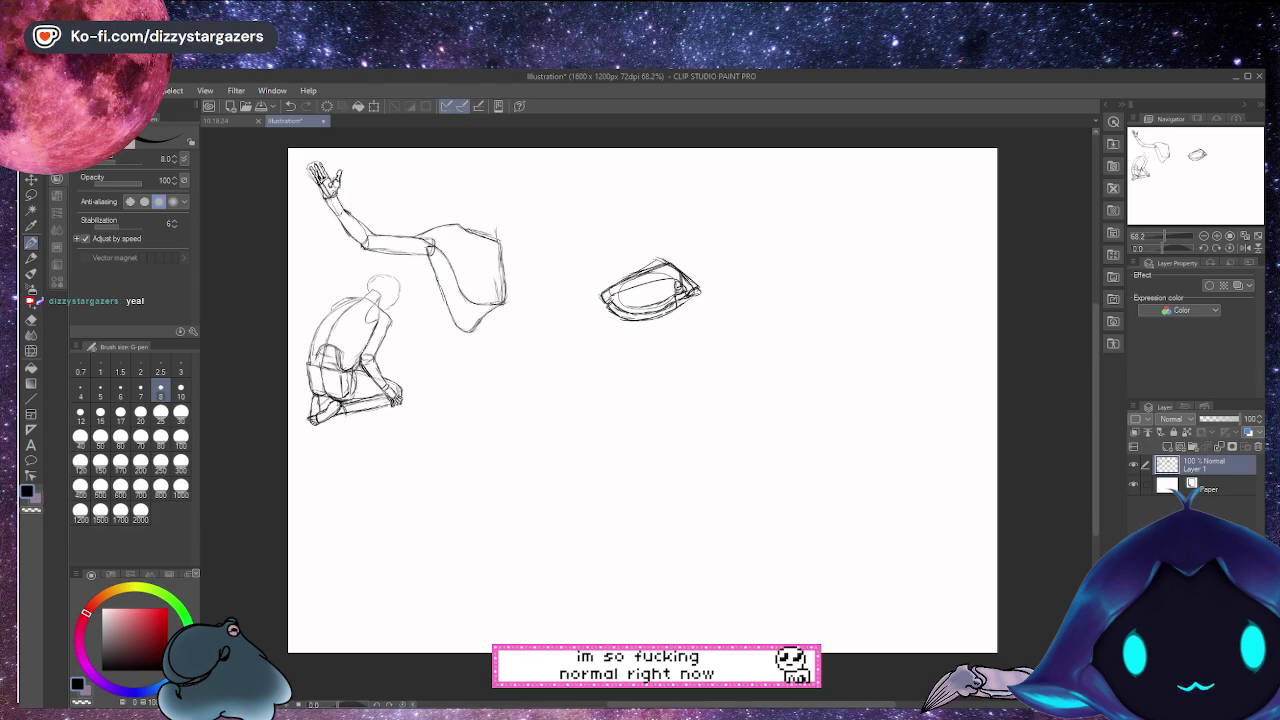
drag(632, 315, 678, 299)
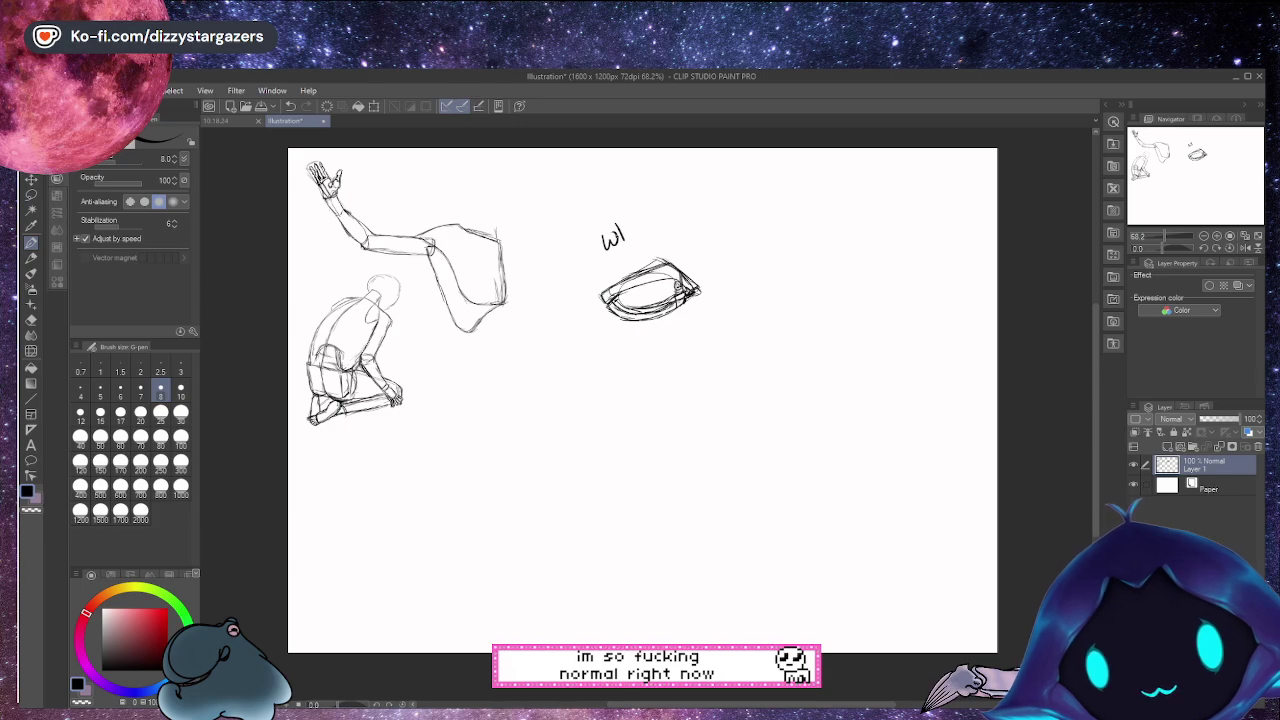
Handwrite the note "wtf are eyes???" above the oval eye sketch
drag(624, 234, 640, 229)
mouse_move(656, 221)
mouse_down()
mouse_move(684, 212)
mouse_move(658, 254)
mouse_move(678, 244)
mouse_up()
mouse_move(690, 230)
mouse_down()
mouse_move(680, 256)
mouse_move(702, 244)
mouse_up()
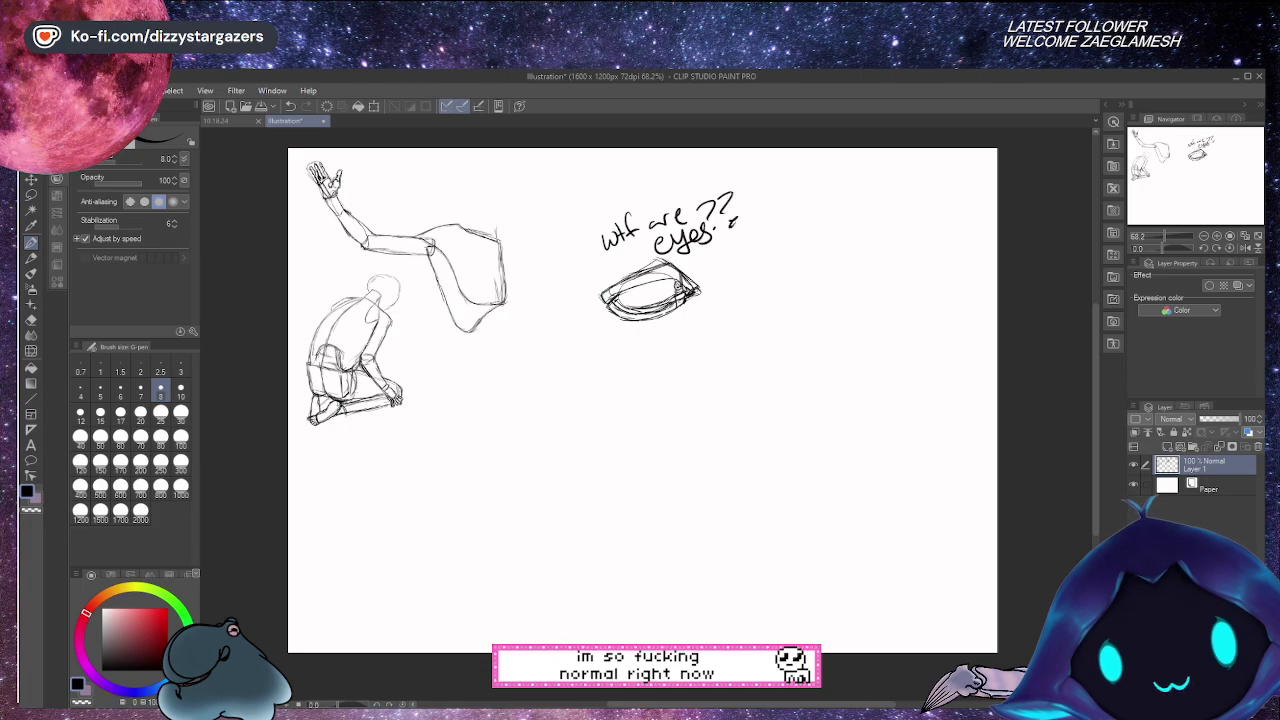
Lasso the eye sketch with its note, scale it to 43%, place it beside the raised hand, then deselect and return to the pen
key(m)
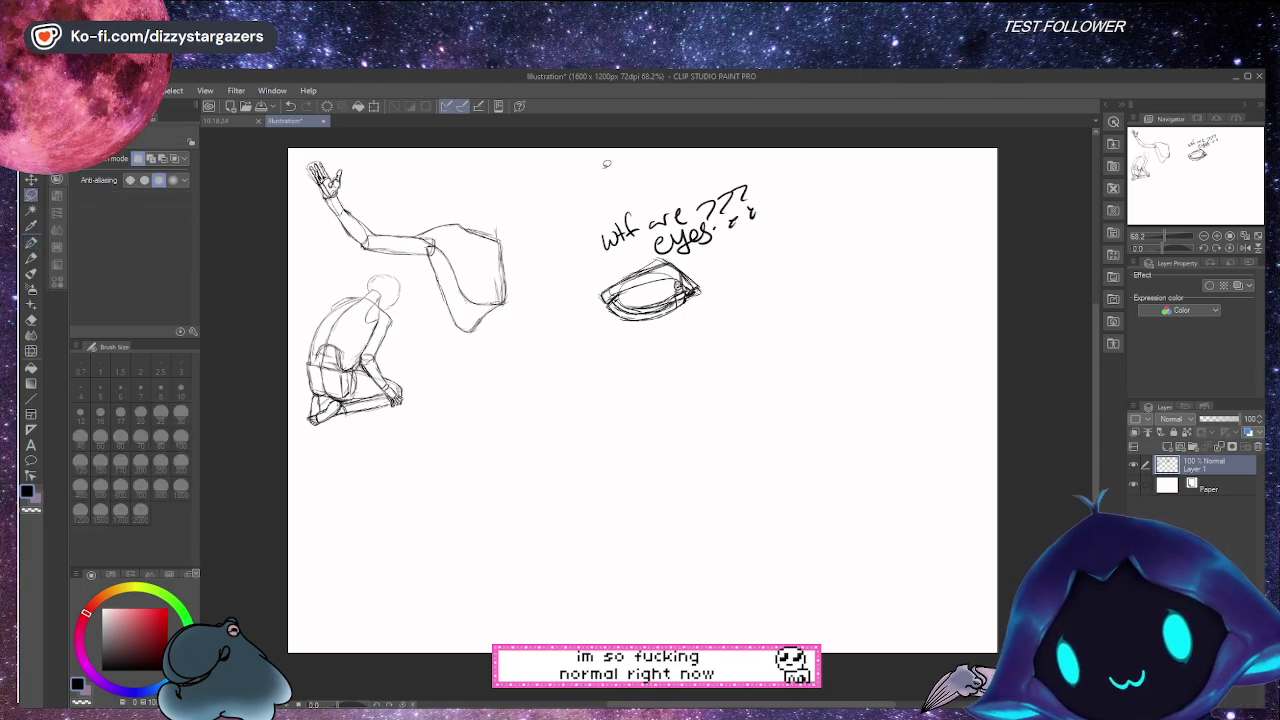
mouse_move(760, 169)
mouse_down()
mouse_move(644, 172)
mouse_move(578, 258)
mouse_up()
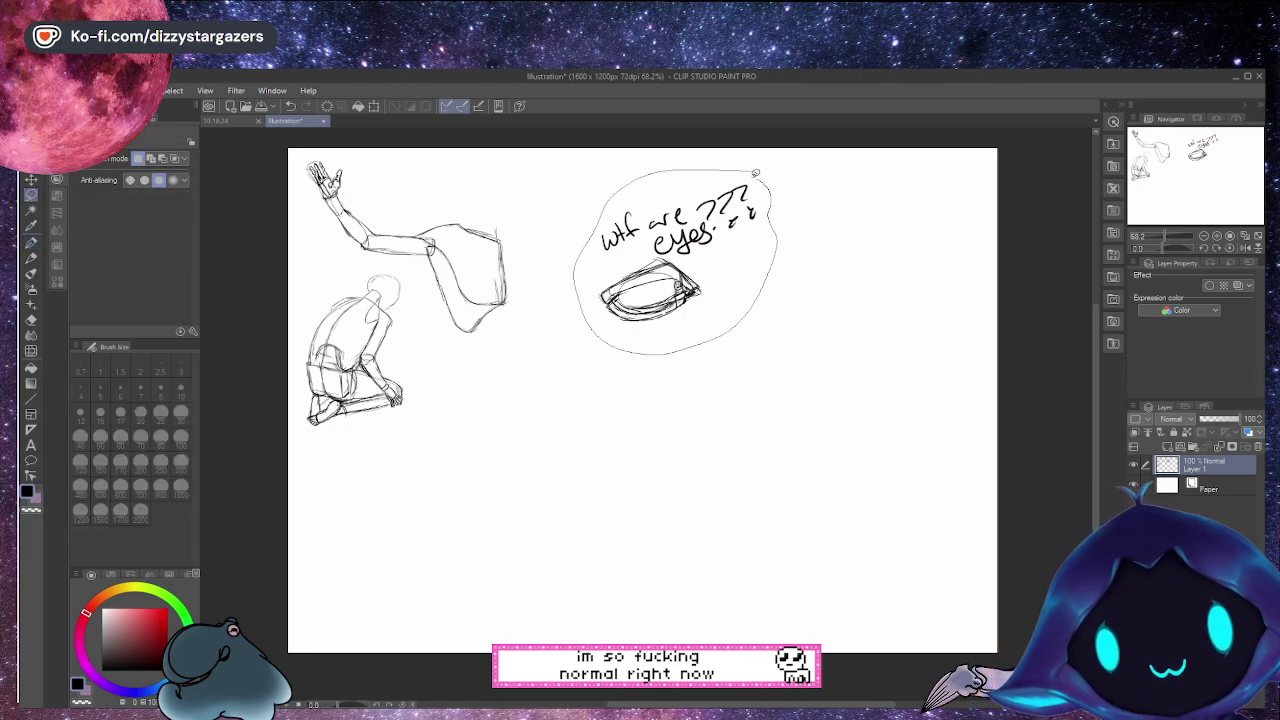
drag(760, 175, 760, 175)
key(ctrl+t)
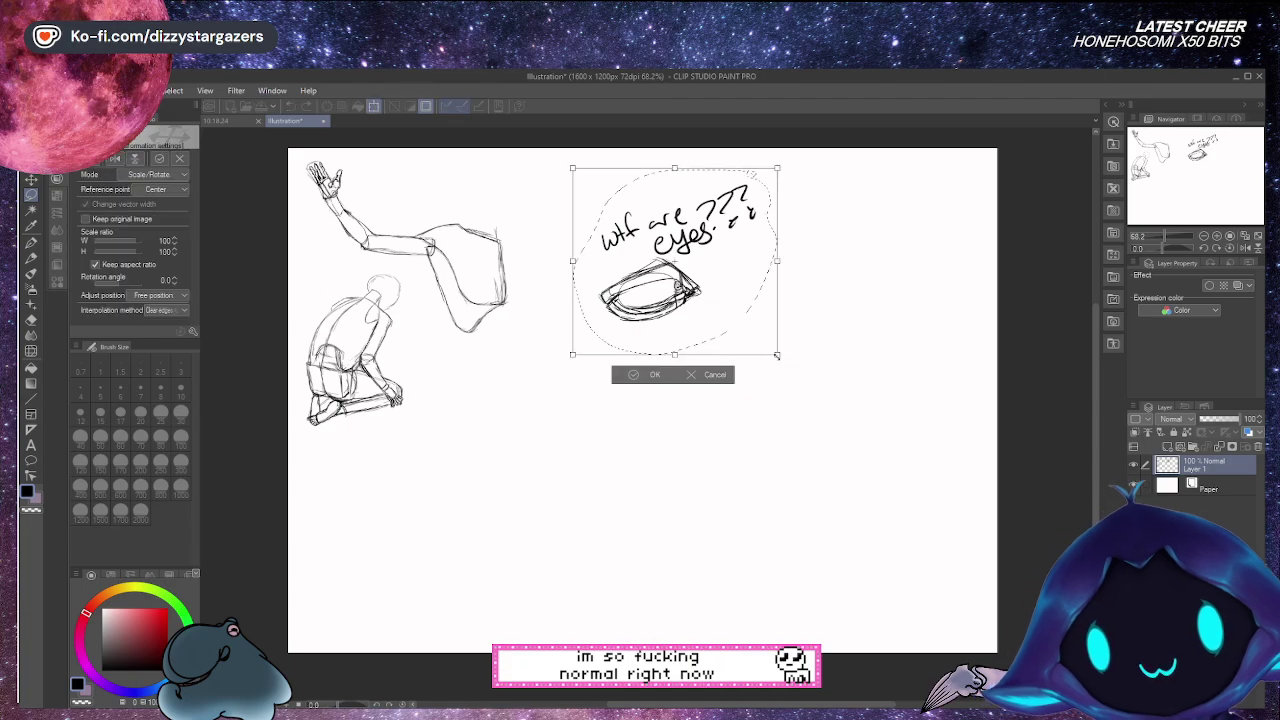
drag(778, 355, 669, 280)
mouse_move(620, 225)
mouse_down()
mouse_move(540, 195)
mouse_move(372, 183)
mouse_up()
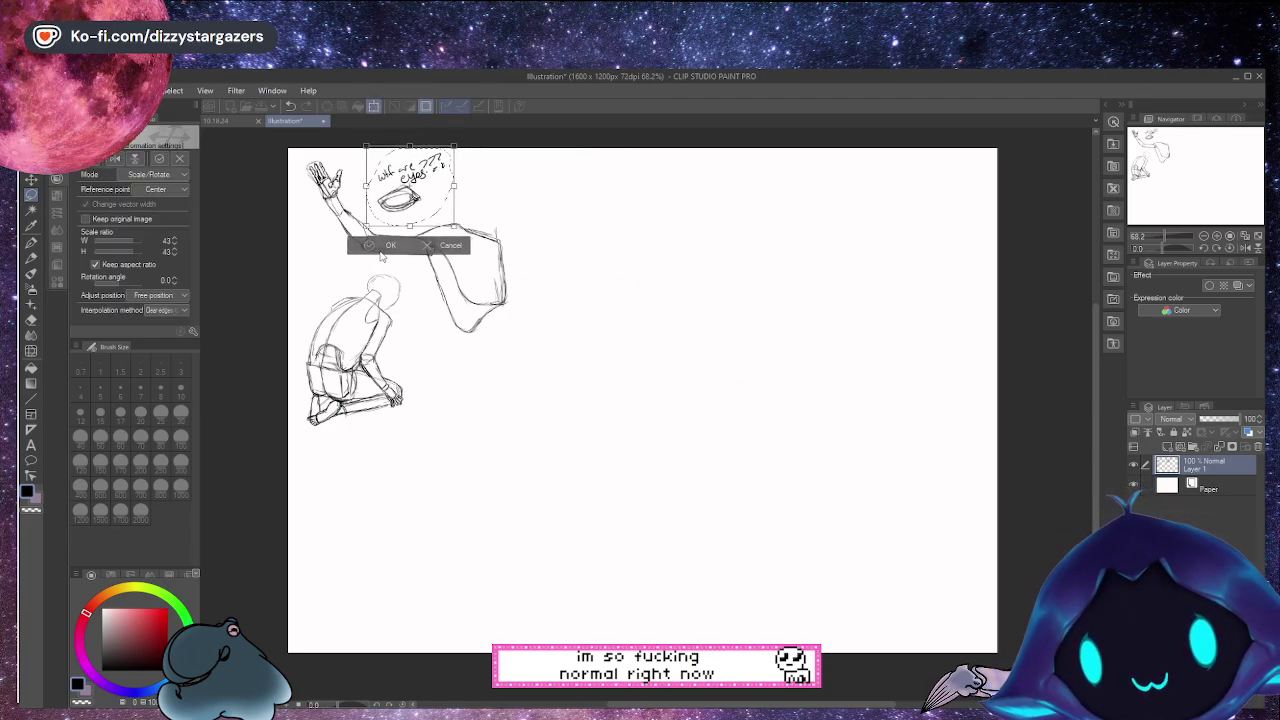
click(388, 250)
click(298, 246)
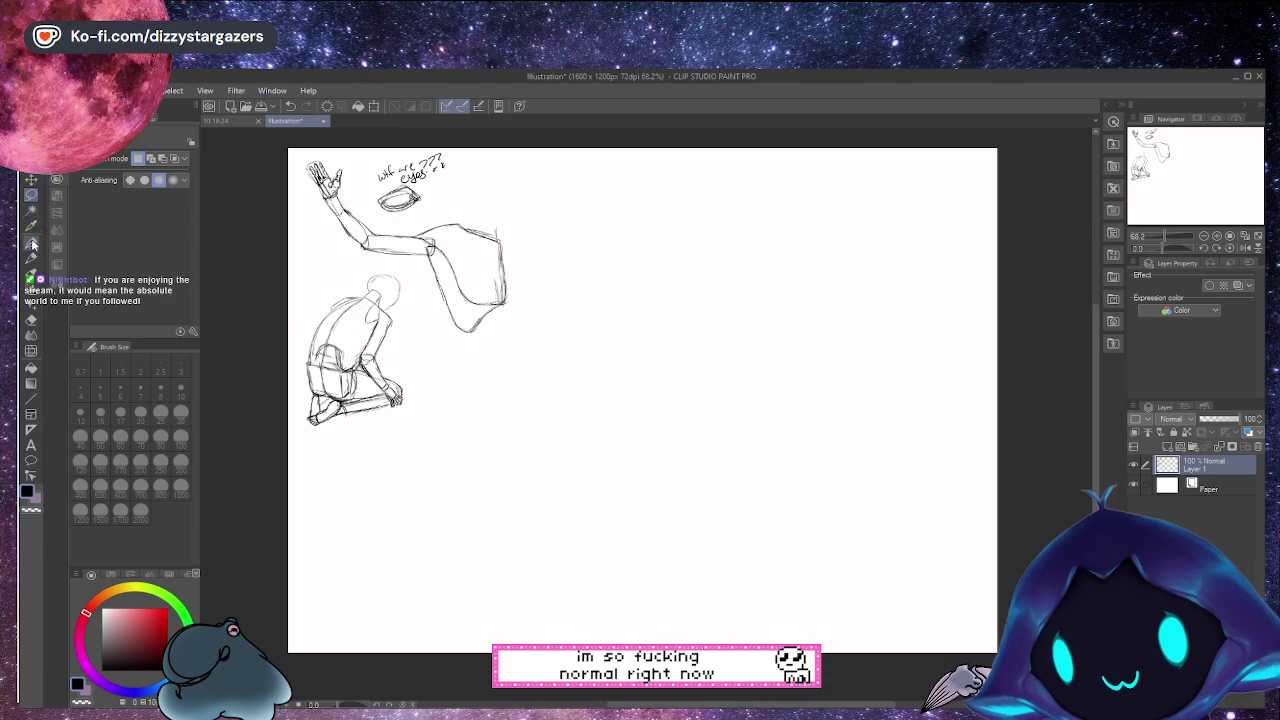
click(32, 244)
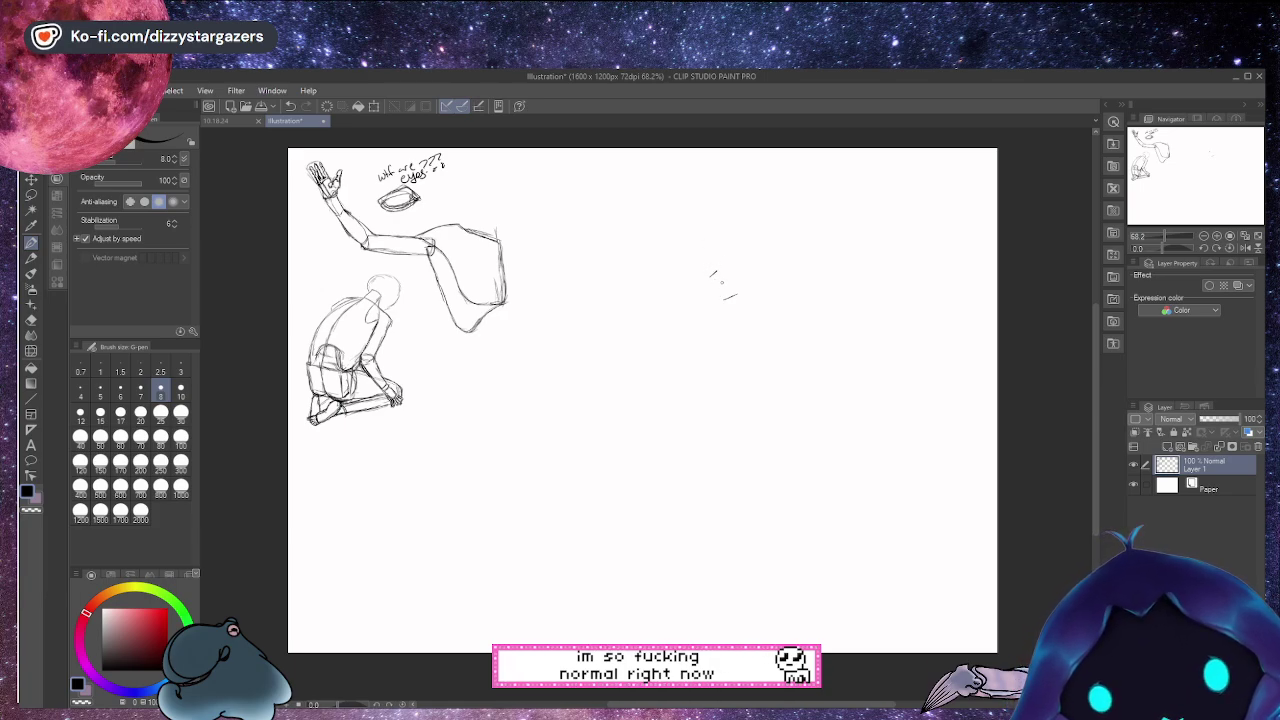
Sketch the upper eyelid of a new eye in the open canvas area as a thick arched band with an angular inner end
drag(718, 277, 734, 295)
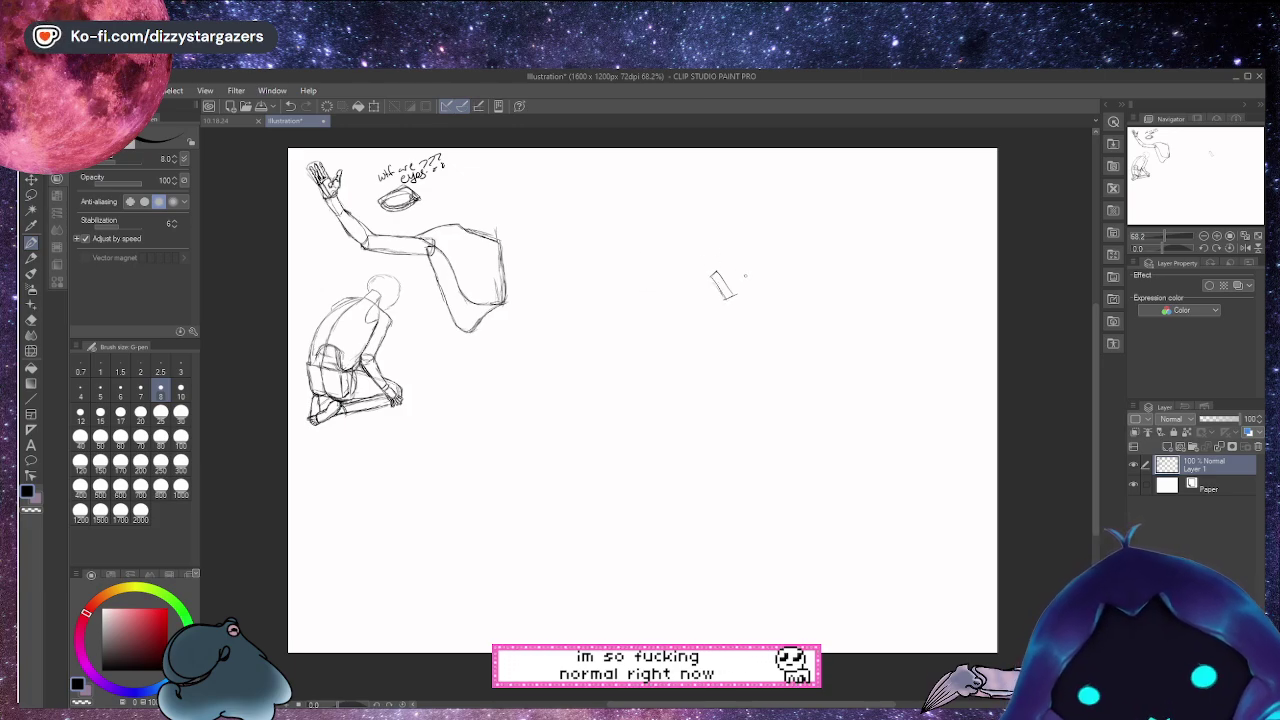
mouse_move(701, 275)
mouse_down()
mouse_move(712, 271)
mouse_move(700, 274)
mouse_up()
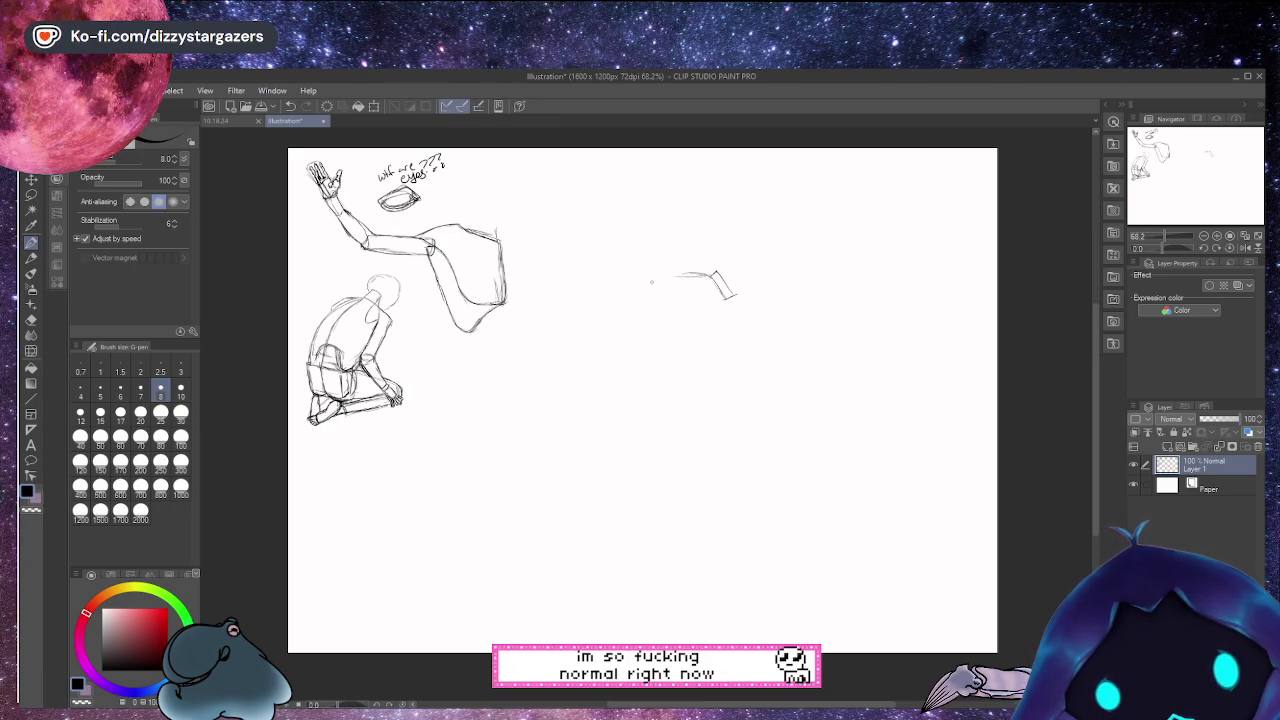
drag(650, 284, 678, 275)
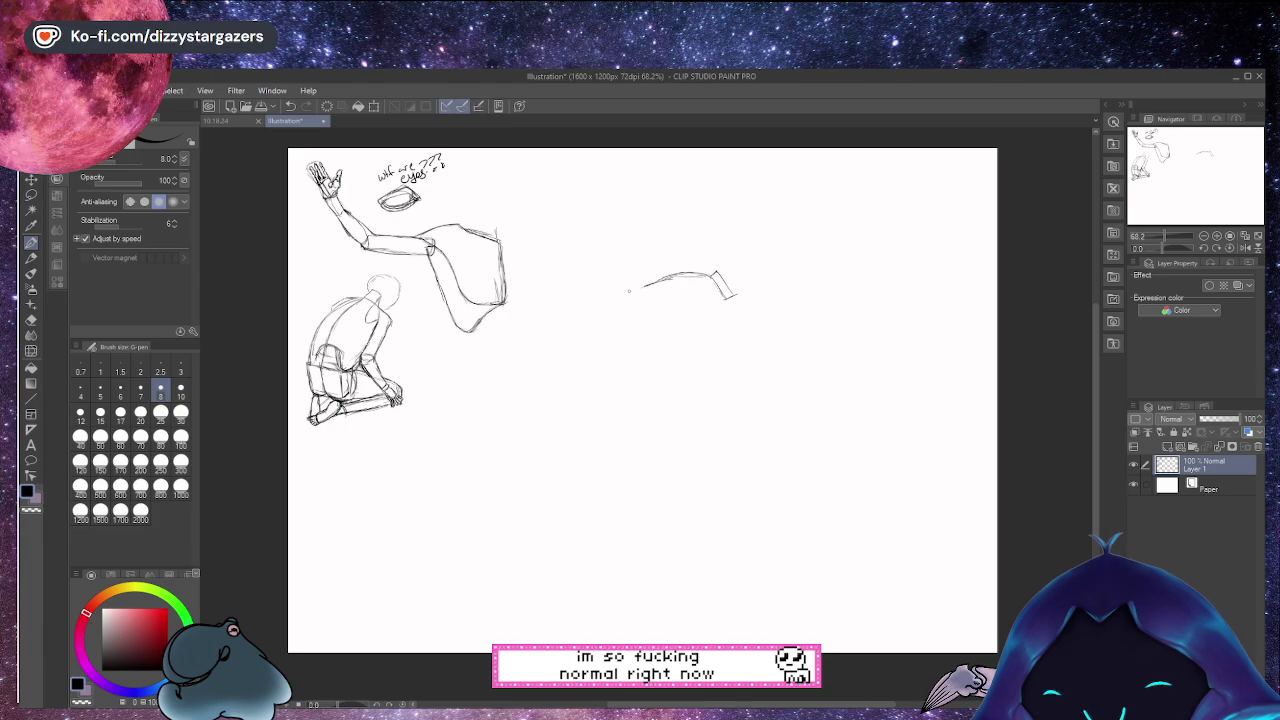
mouse_move(634, 292)
mouse_down()
mouse_move(644, 285)
mouse_move(631, 290)
mouse_up()
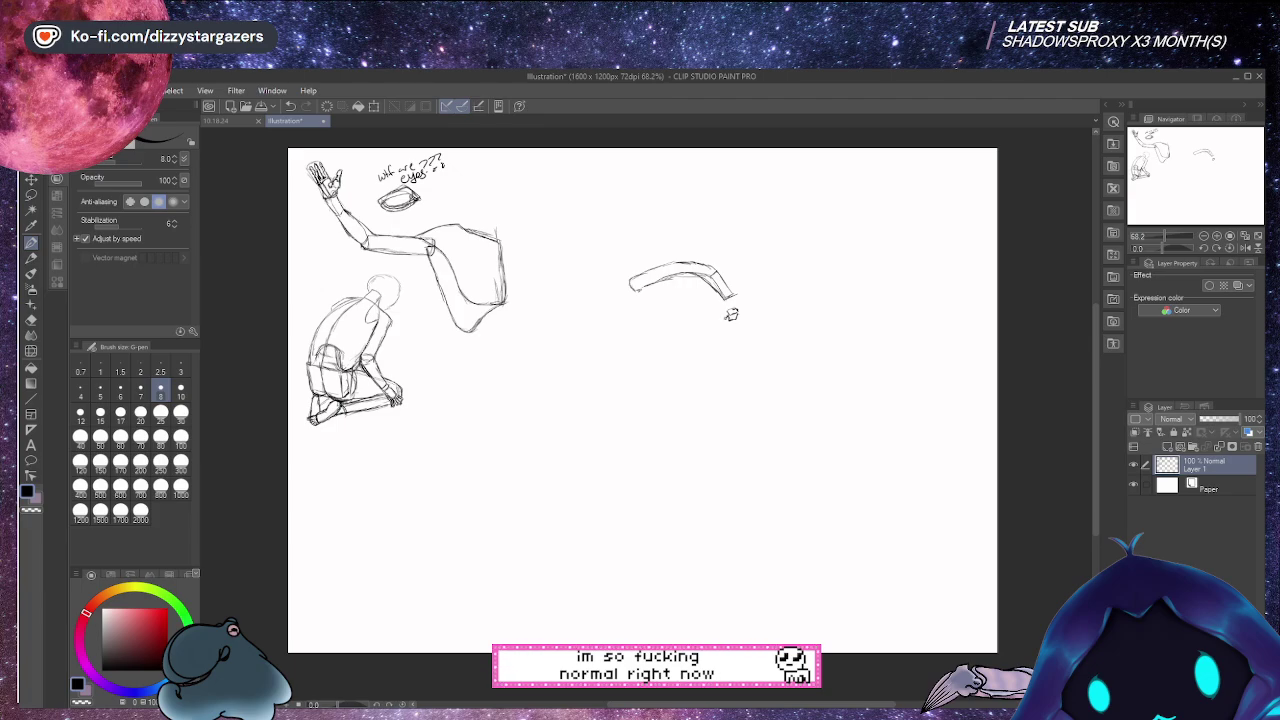
Draw the lower eyelid as a curved double-line band with a small corner shape, and erase the stray lines inside it
mouse_move(700, 328)
mouse_down()
mouse_move(732, 314)
mouse_move(668, 331)
mouse_move(644, 322)
mouse_up()
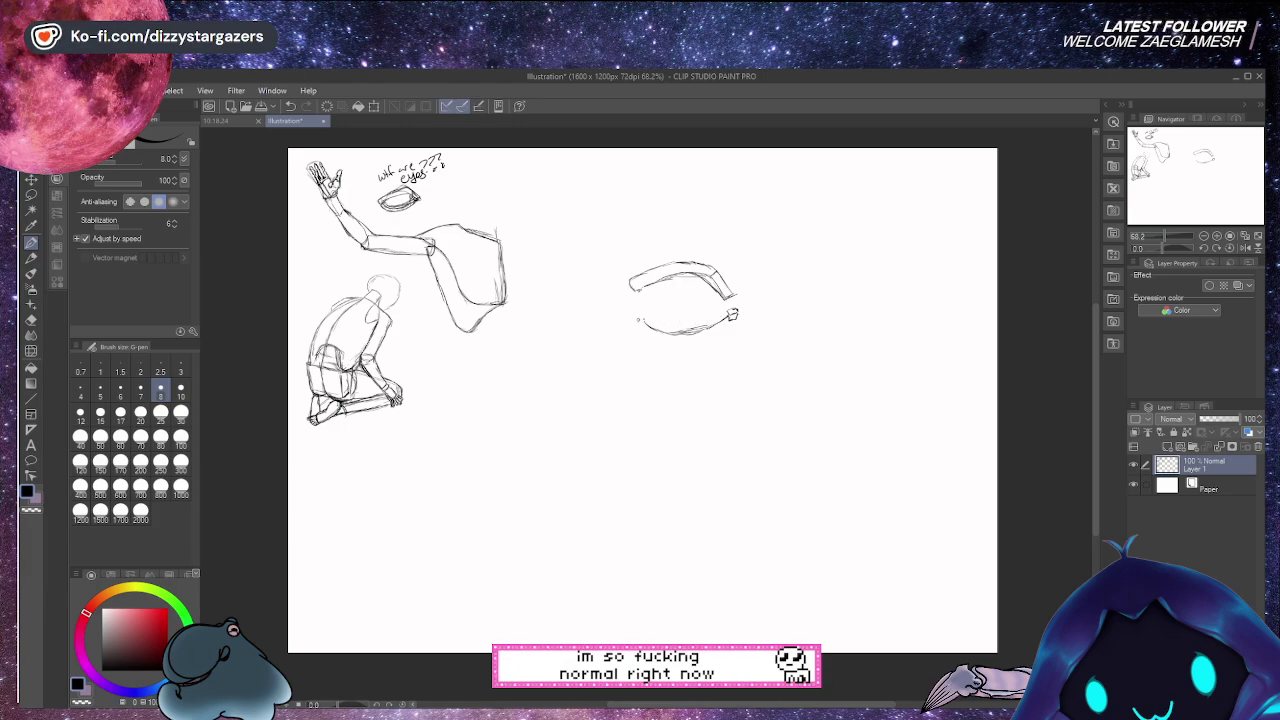
drag(638, 320, 660, 339)
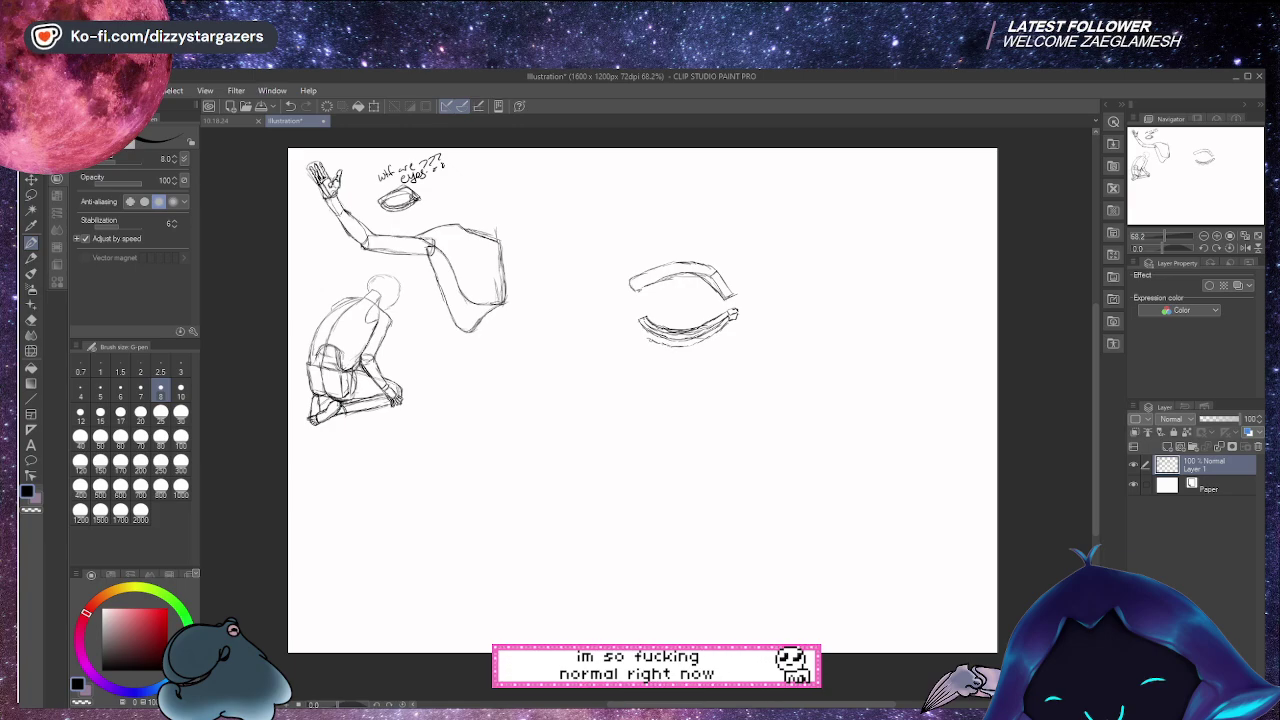
drag(644, 331, 635, 337)
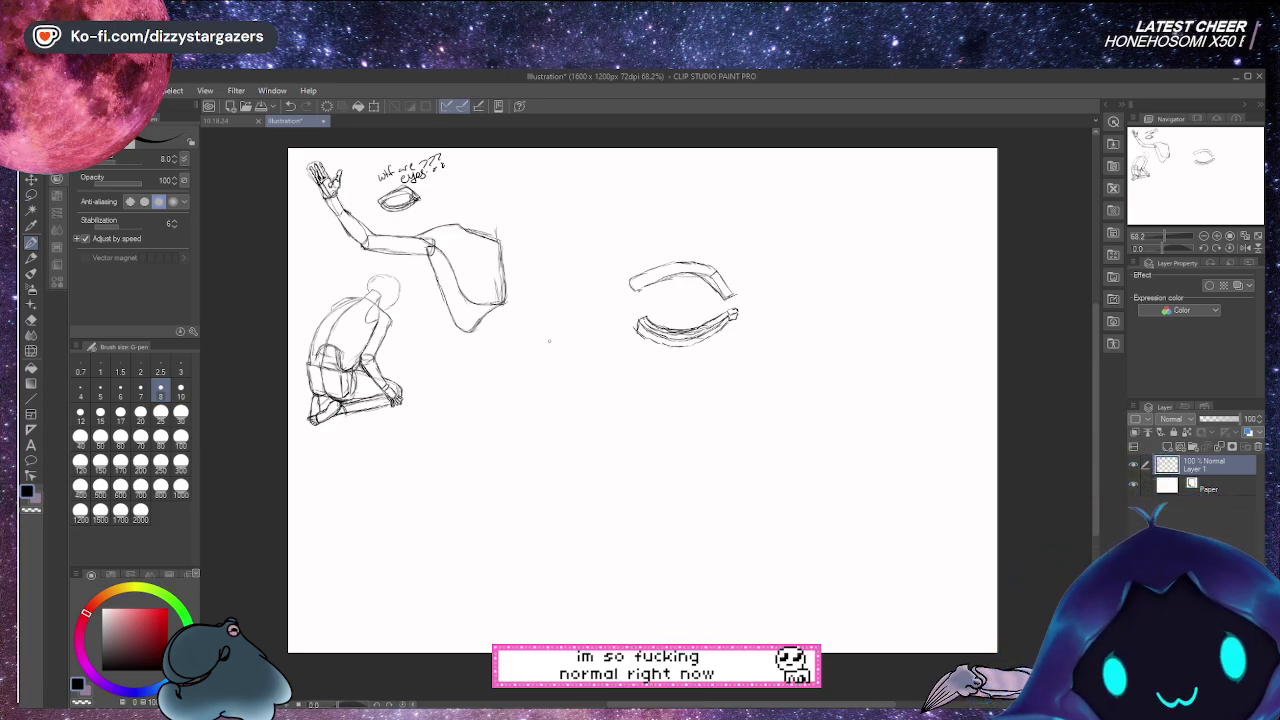
click(31, 319)
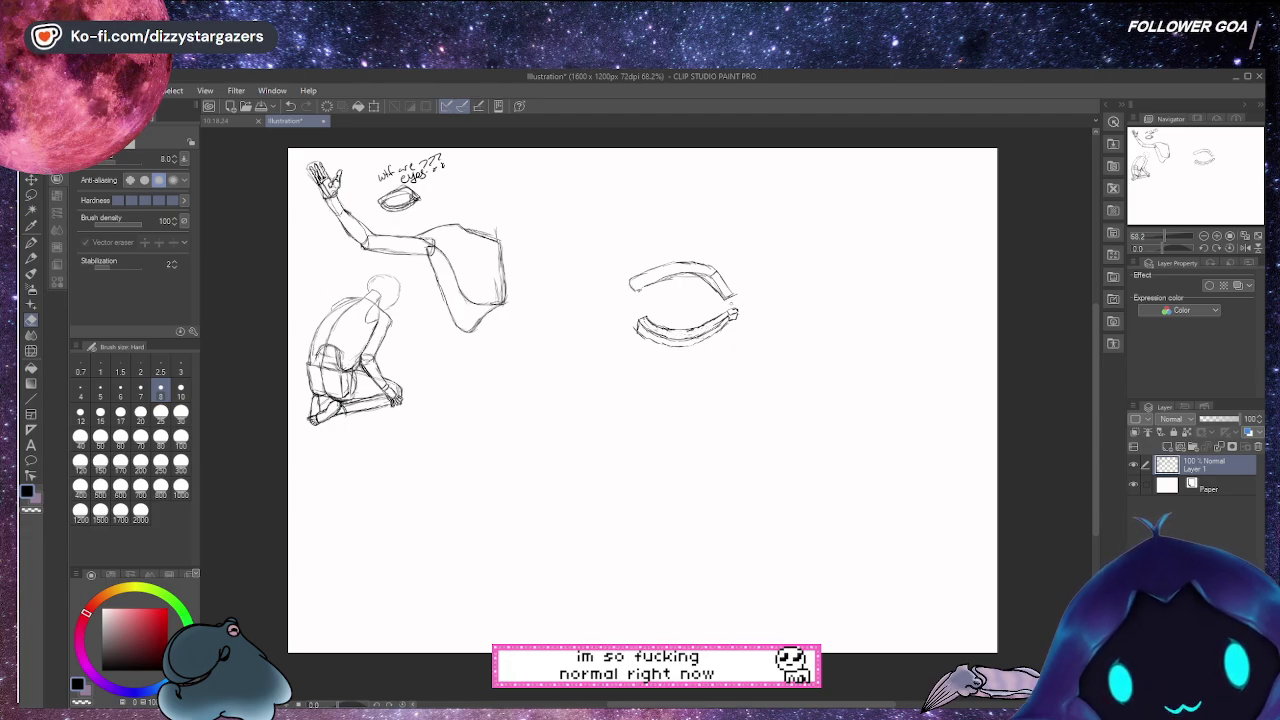
click(31, 245)
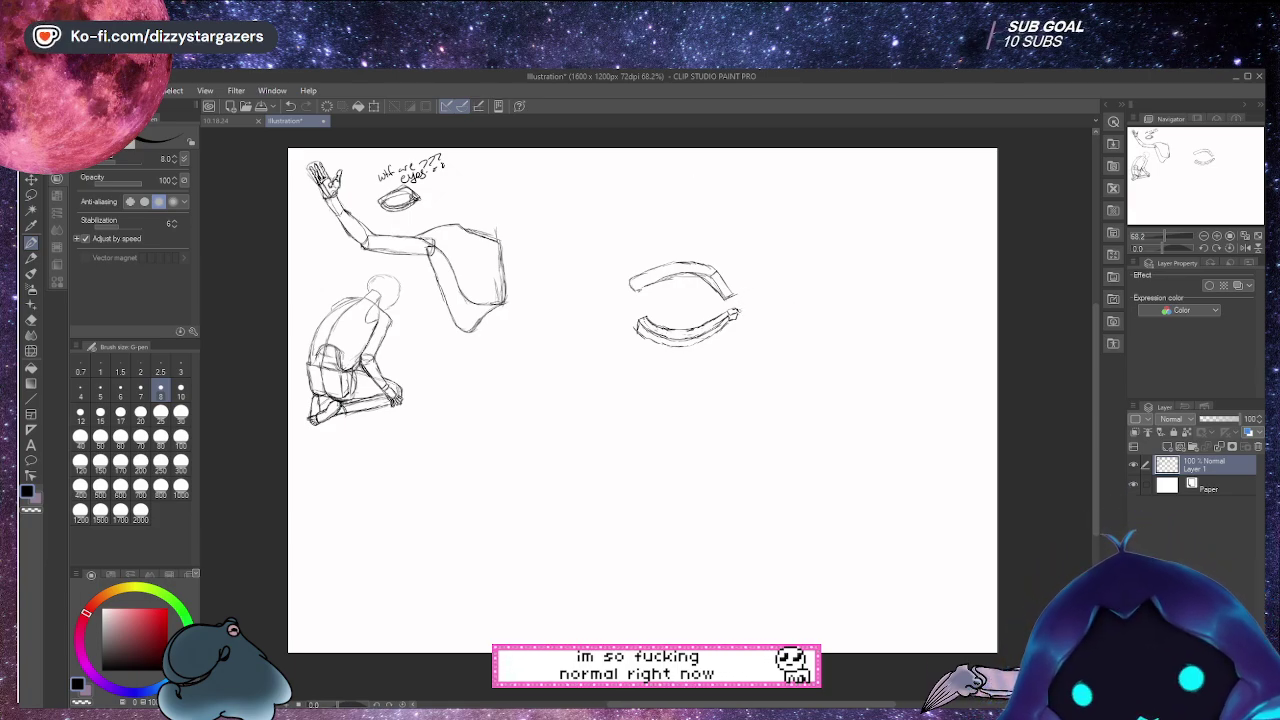
Lasso the lower eyelid, rotate it 9.4° and move it up against the upper lid, then deselect and return to the pen
key(m)
mouse_move(689, 312)
mouse_down()
mouse_move(609, 322)
mouse_move(691, 382)
mouse_move(764, 344)
mouse_move(753, 300)
mouse_move(690, 312)
mouse_up()
click(378, 107)
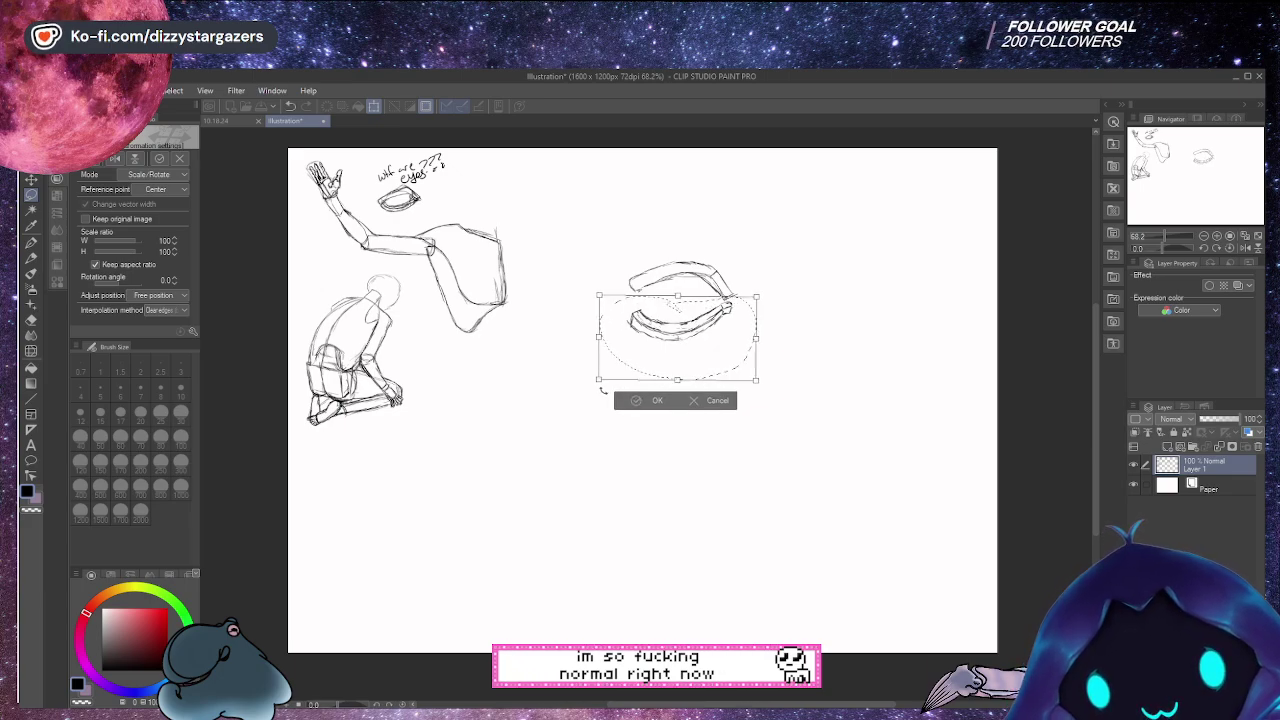
drag(603, 392, 598, 385)
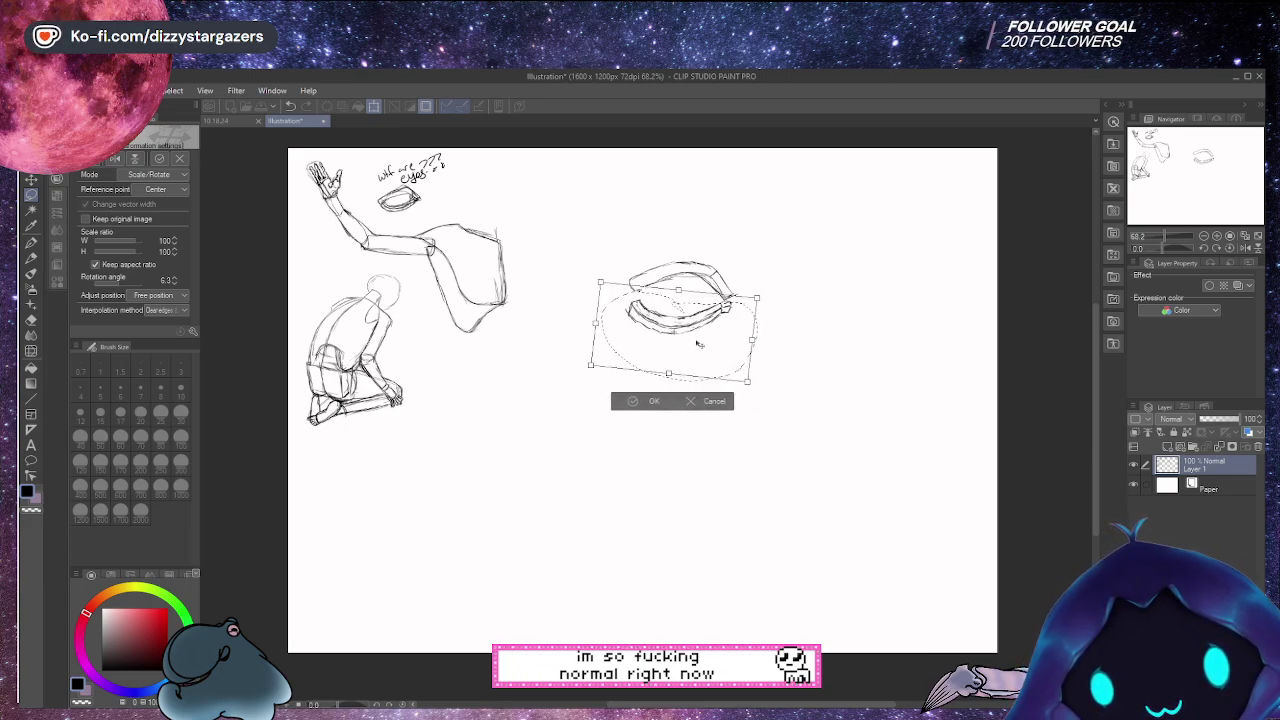
drag(700, 344, 706, 346)
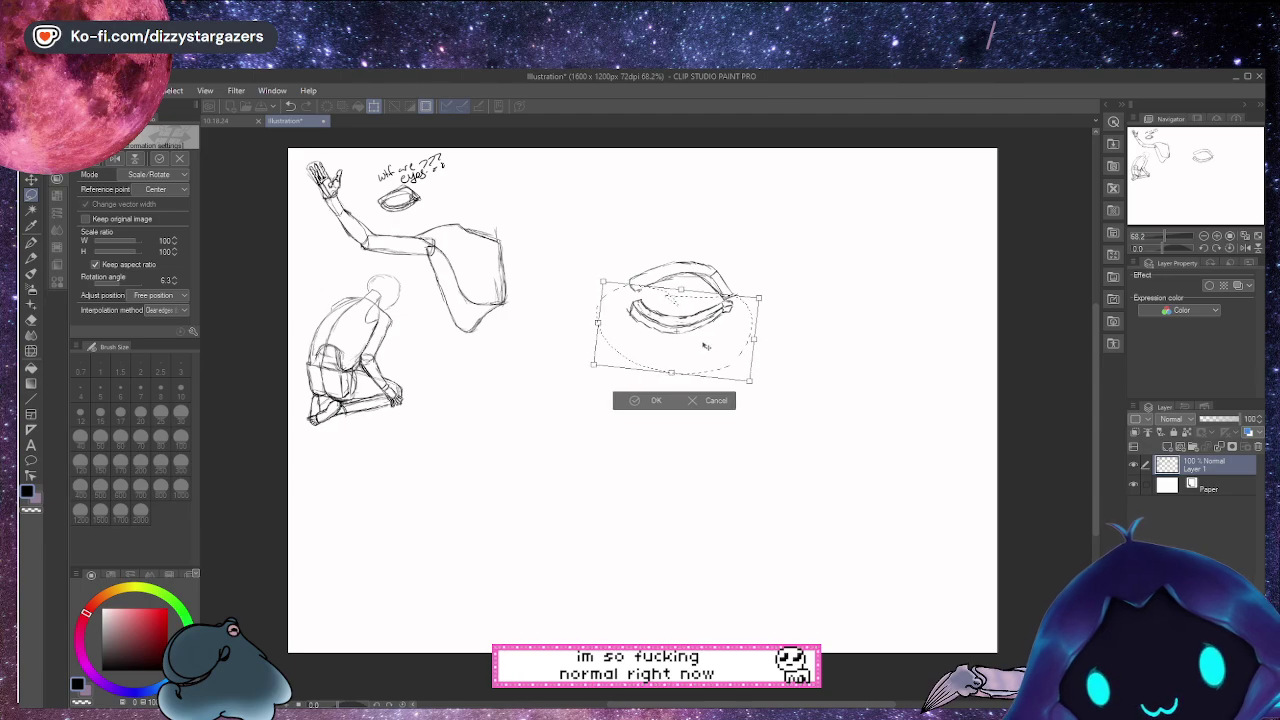
drag(597, 379, 593, 375)
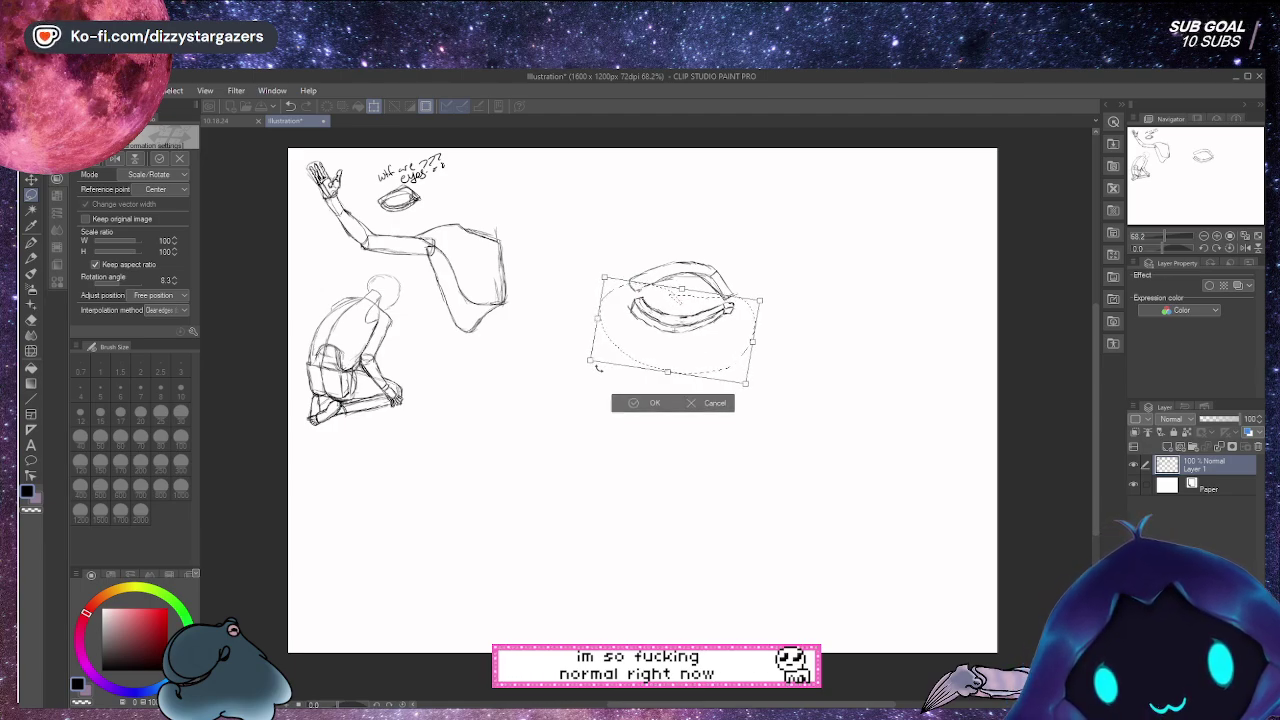
drag(693, 339, 692, 338)
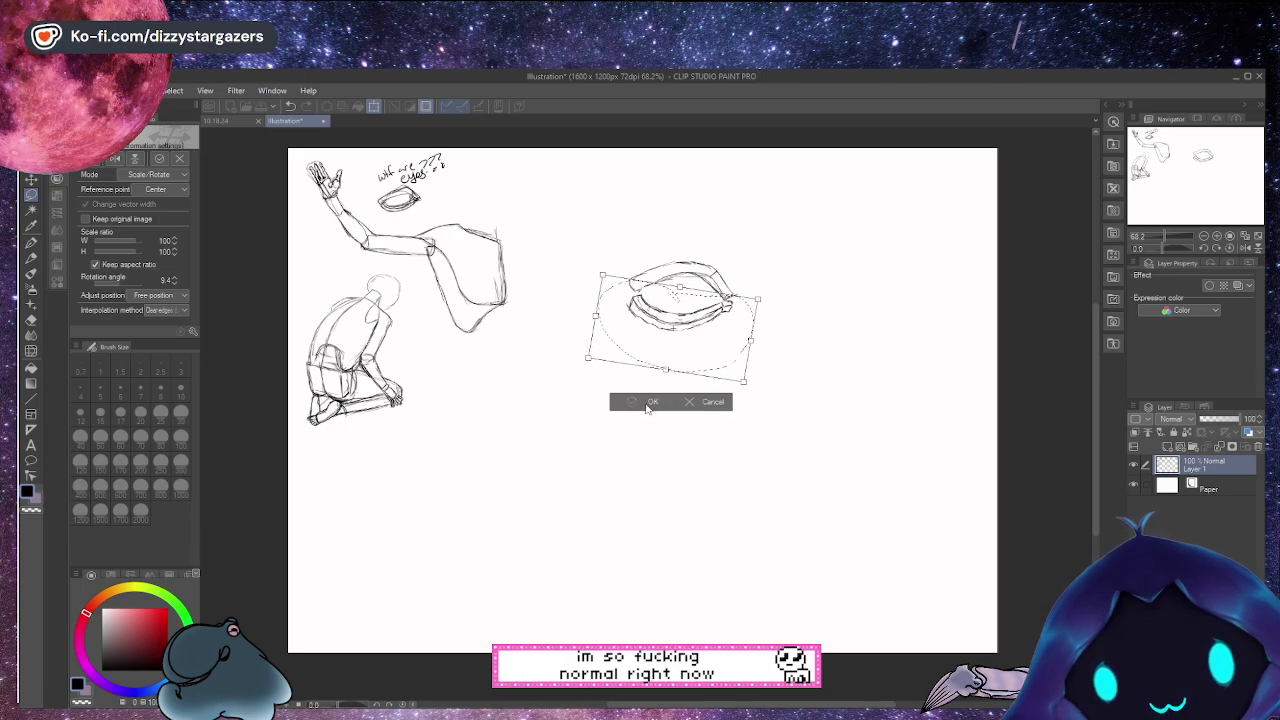
drag(700, 343, 704, 344)
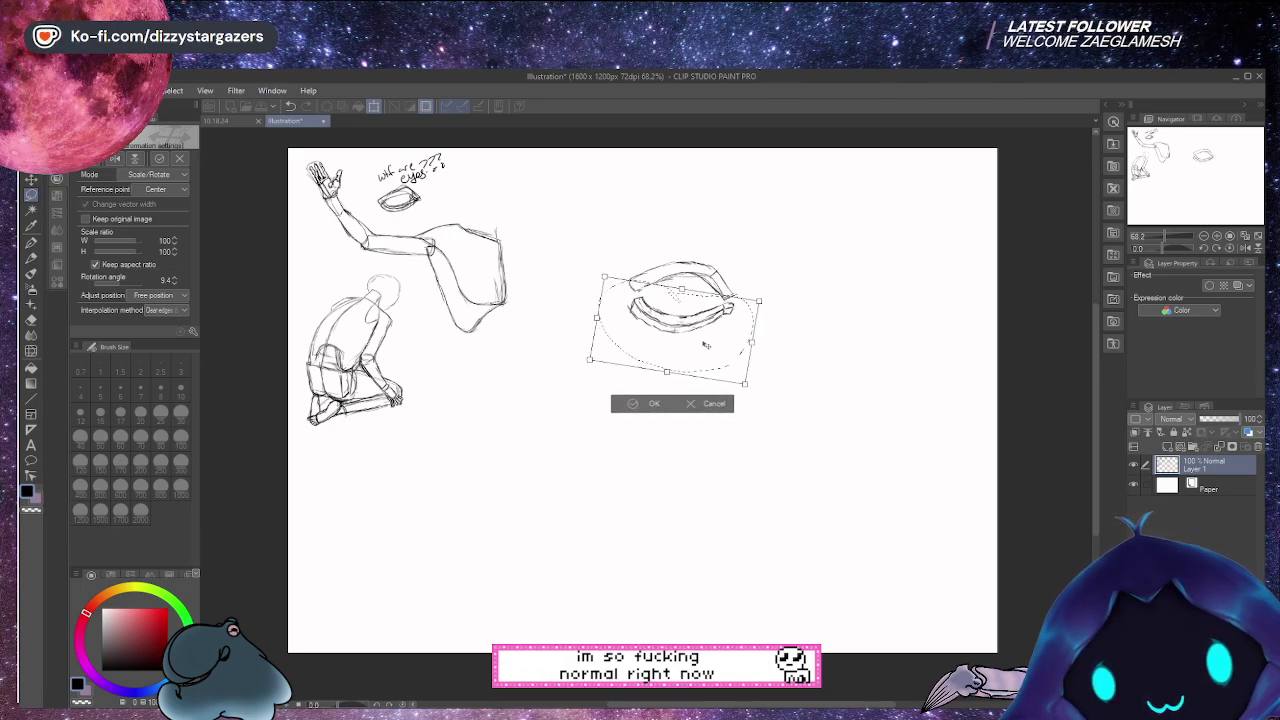
click(654, 402)
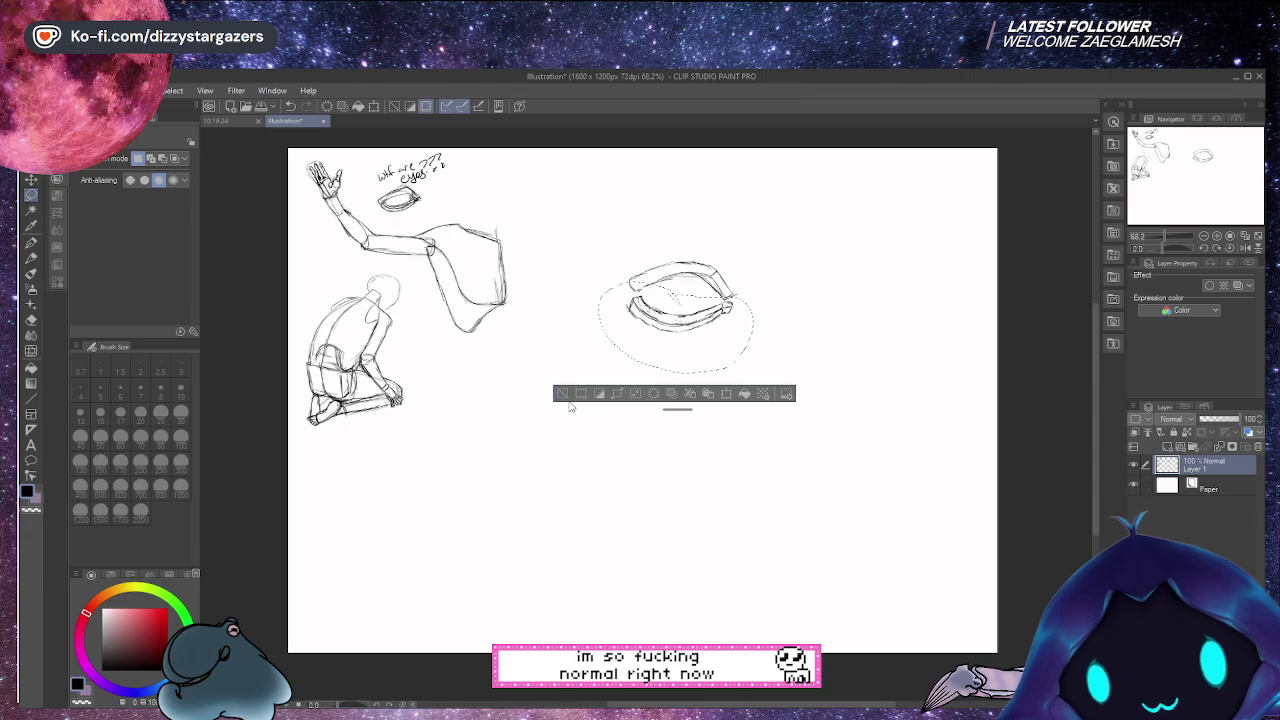
click(573, 396)
key(p)
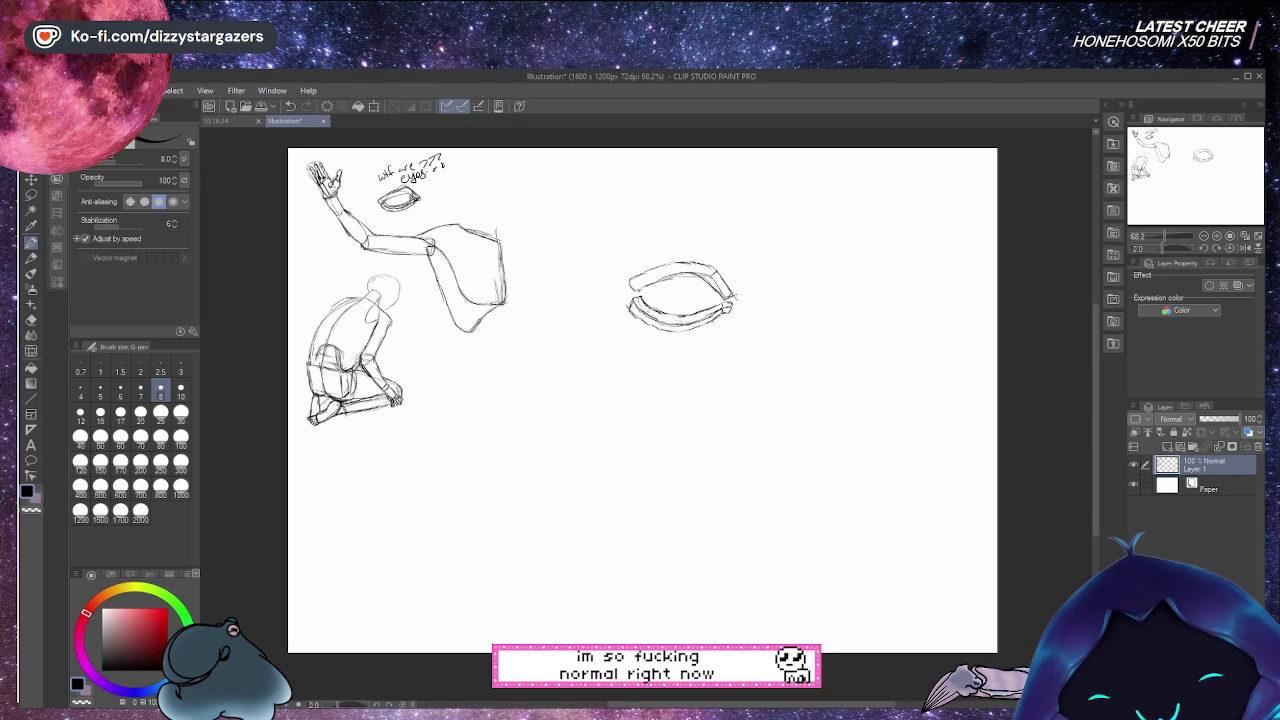
Join the two lids with a rounded tear-duct corner and extend the upper lid over the lower lid's opposite end
drag(730, 300, 738, 305)
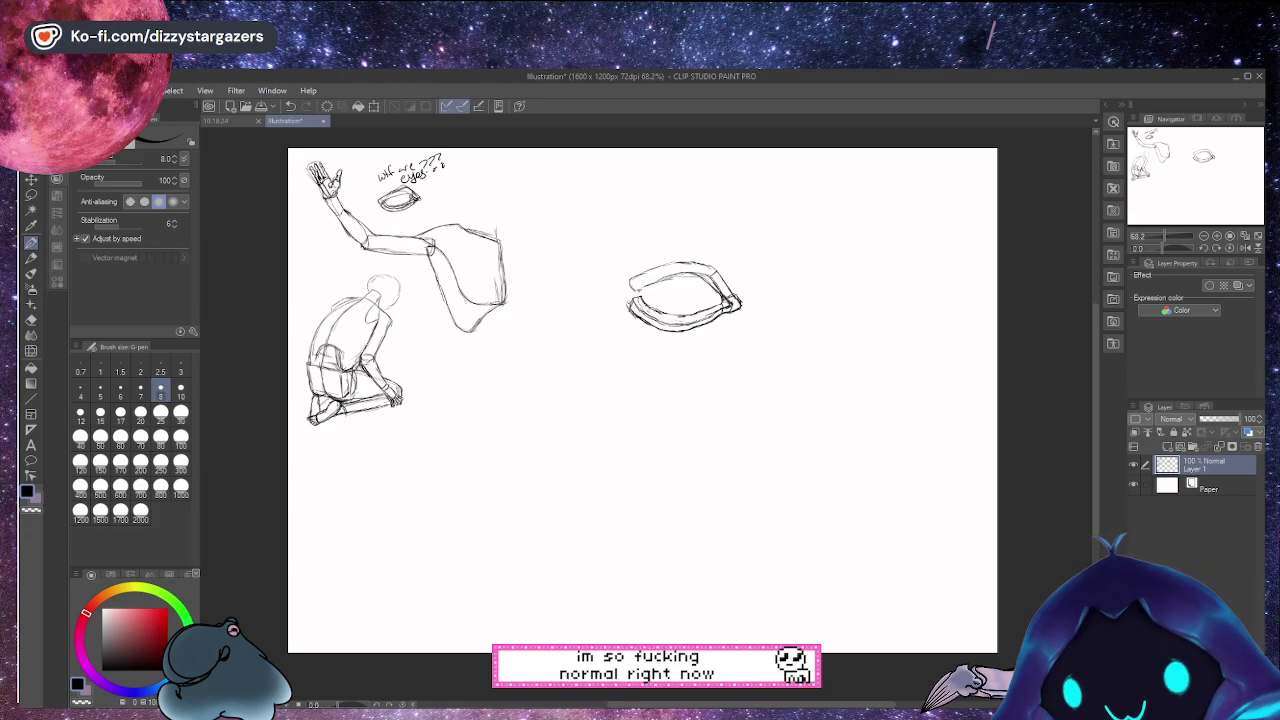
drag(620, 290, 636, 276)
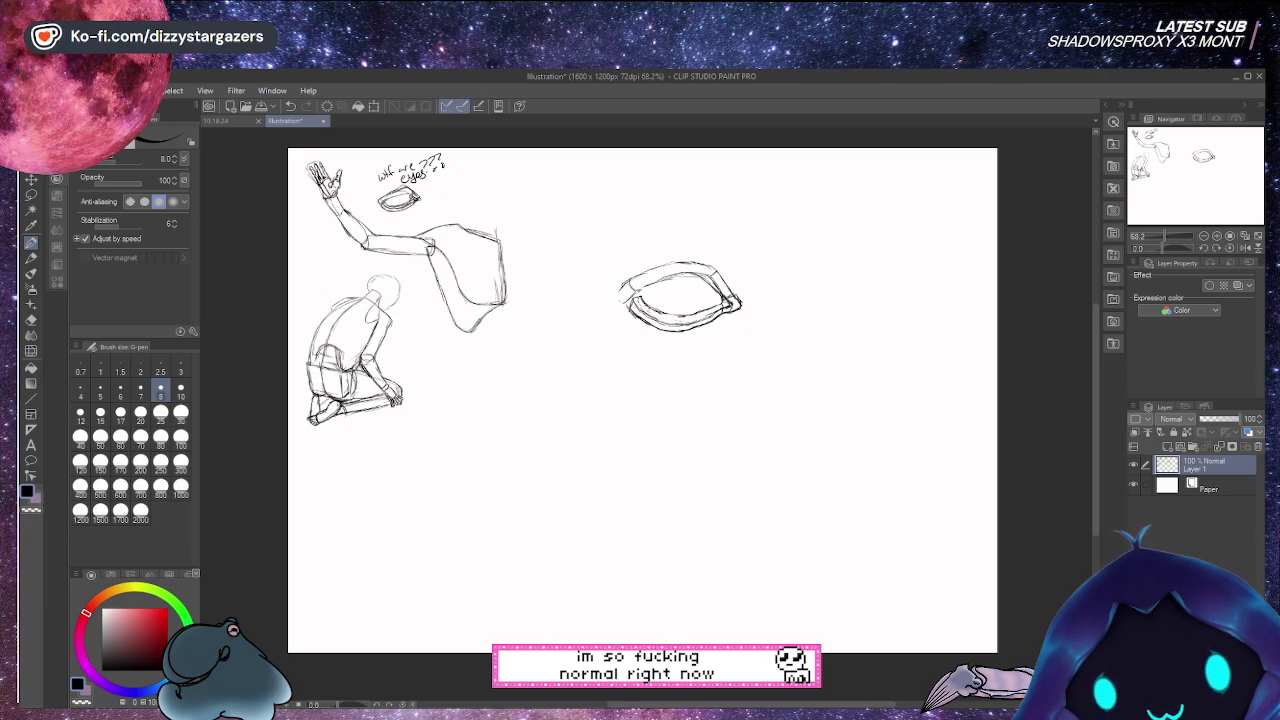
drag(627, 302, 615, 295)
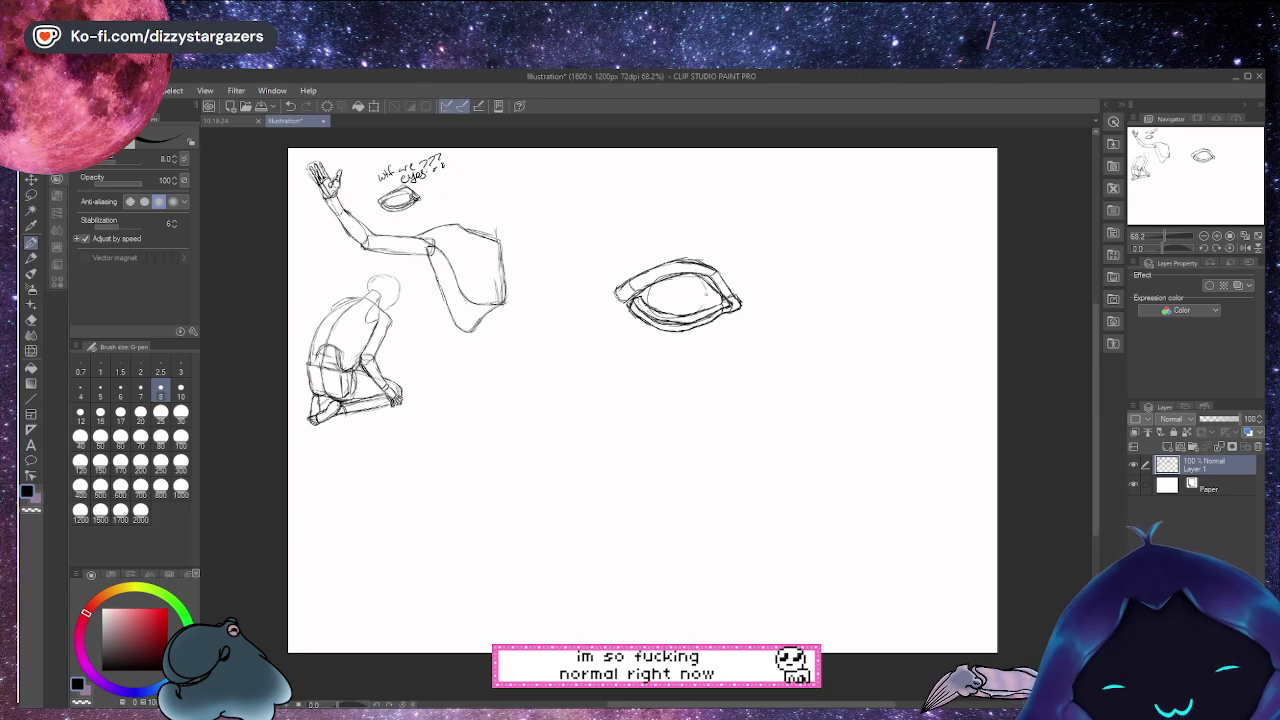
Outline the eye opening inside the lids with darker lines, fill in its inner corner, and hatch the opposite corner
drag(682, 278, 686, 280)
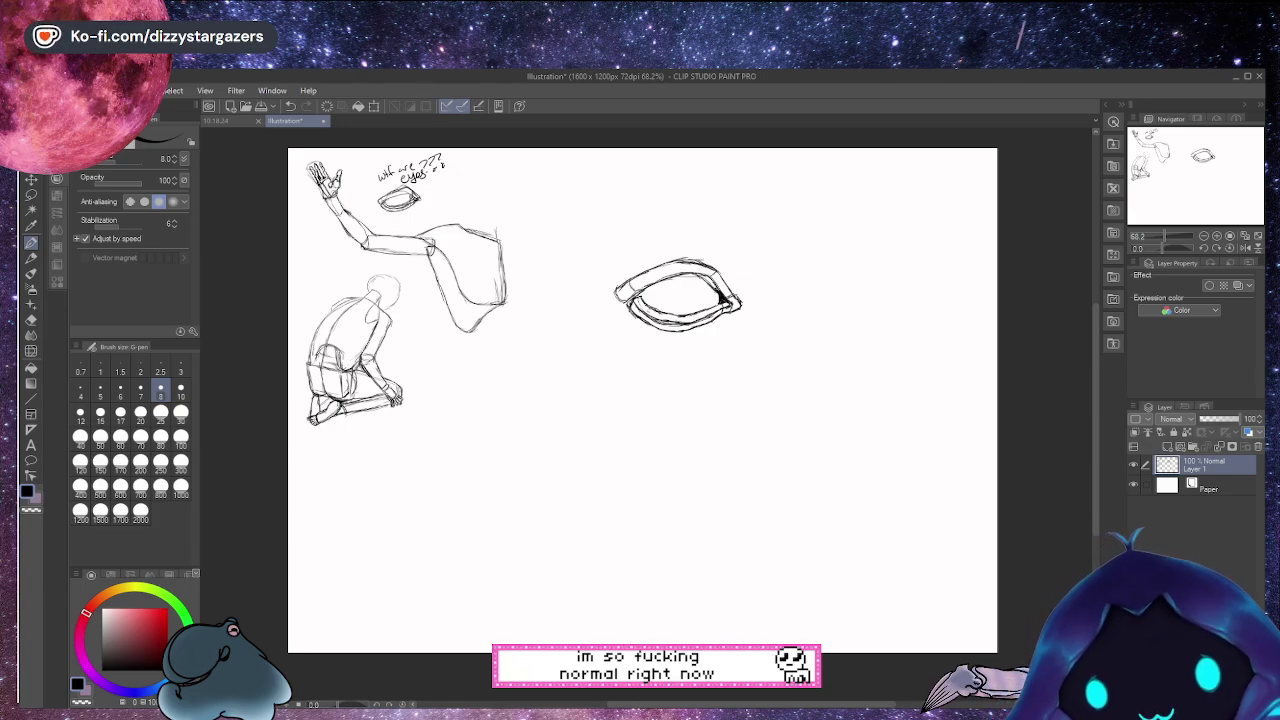
drag(644, 290, 668, 282)
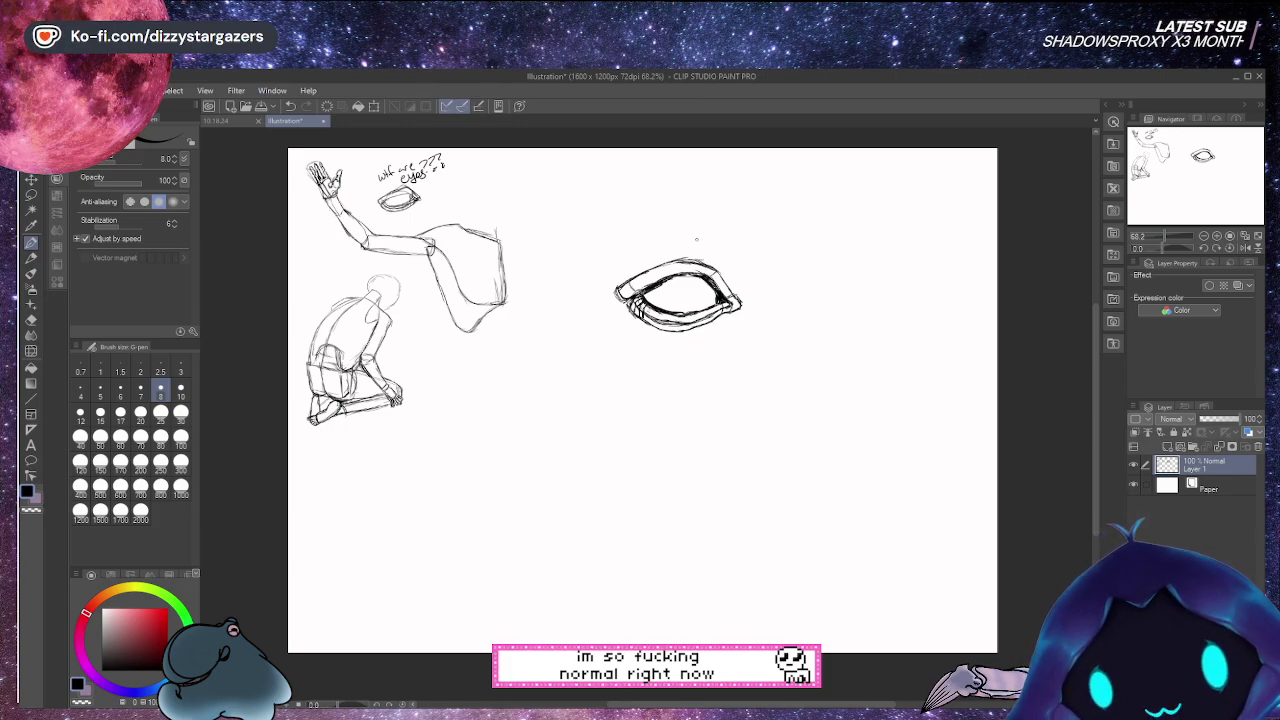
click(31, 320)
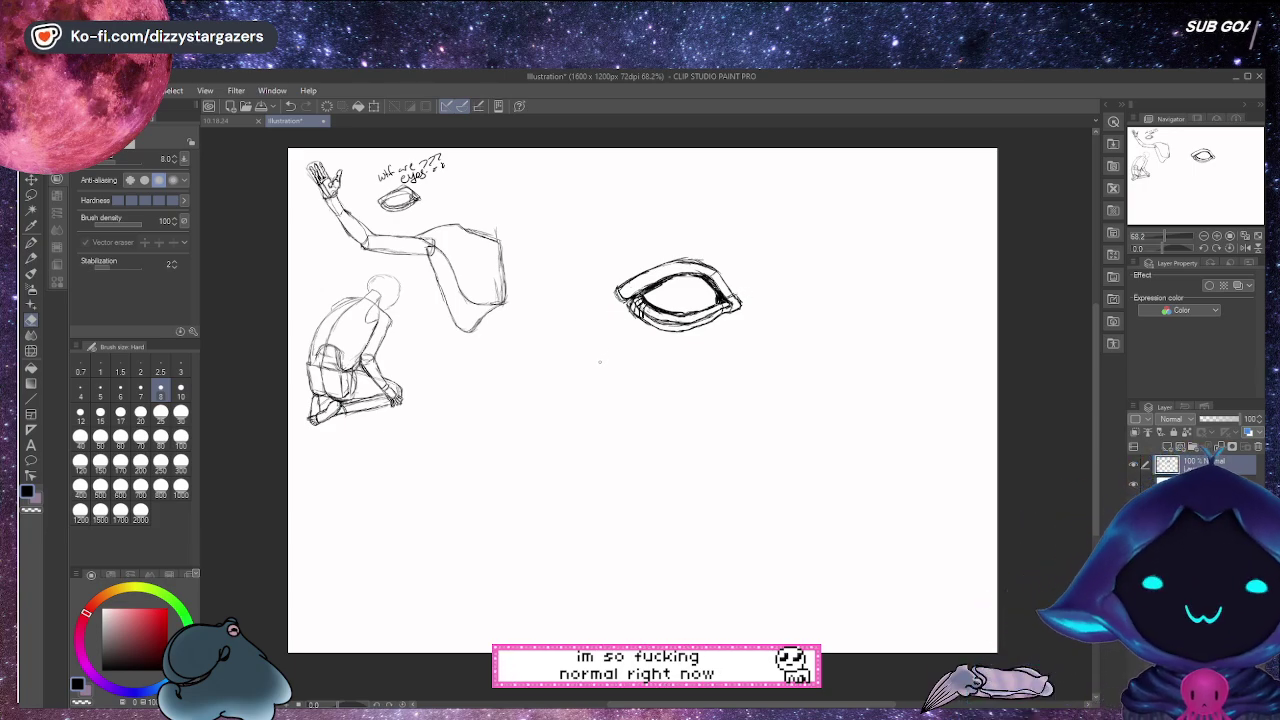
Lasso the finished eye, scale it to 48%, place it next to the first small eye, then deselect and return to the pen
click(31, 193)
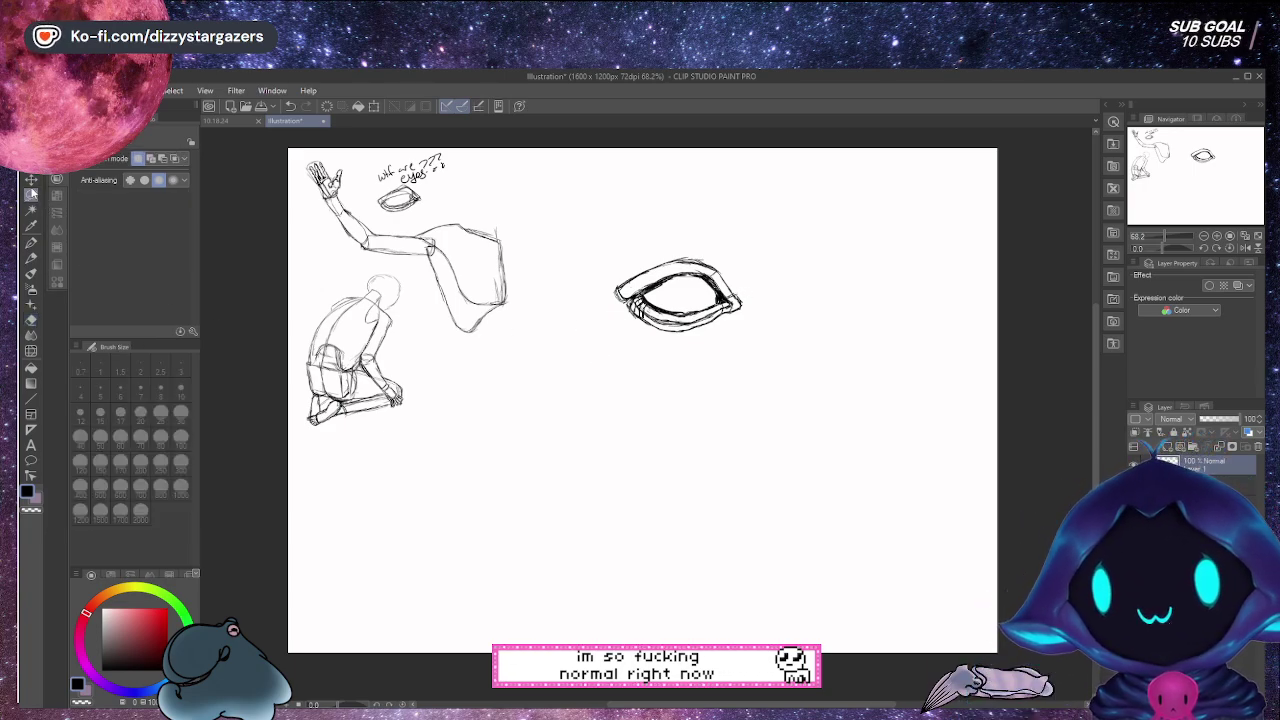
mouse_move(743, 259)
mouse_down()
mouse_move(721, 235)
mouse_move(608, 249)
mouse_move(706, 381)
mouse_move(793, 297)
mouse_move(740, 247)
mouse_up()
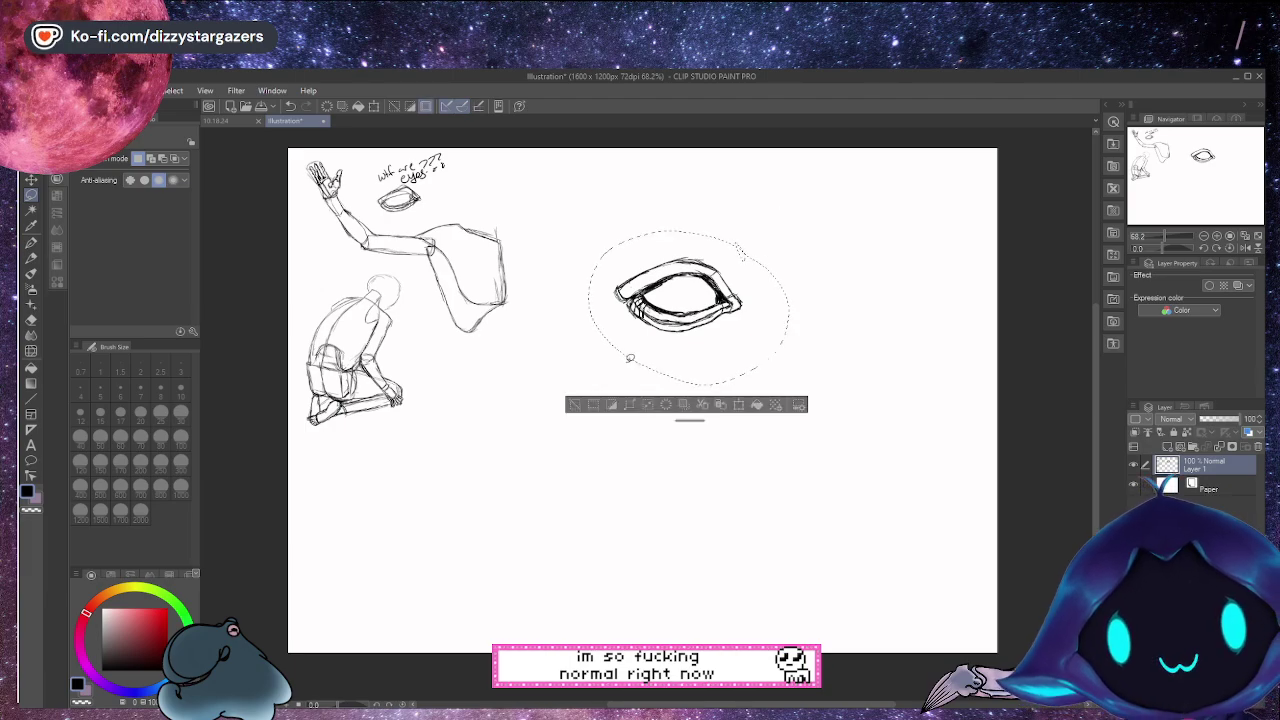
click(373, 106)
mouse_move(779, 376)
mouse_down()
mouse_move(547, 224)
mouse_move(501, 221)
mouse_up()
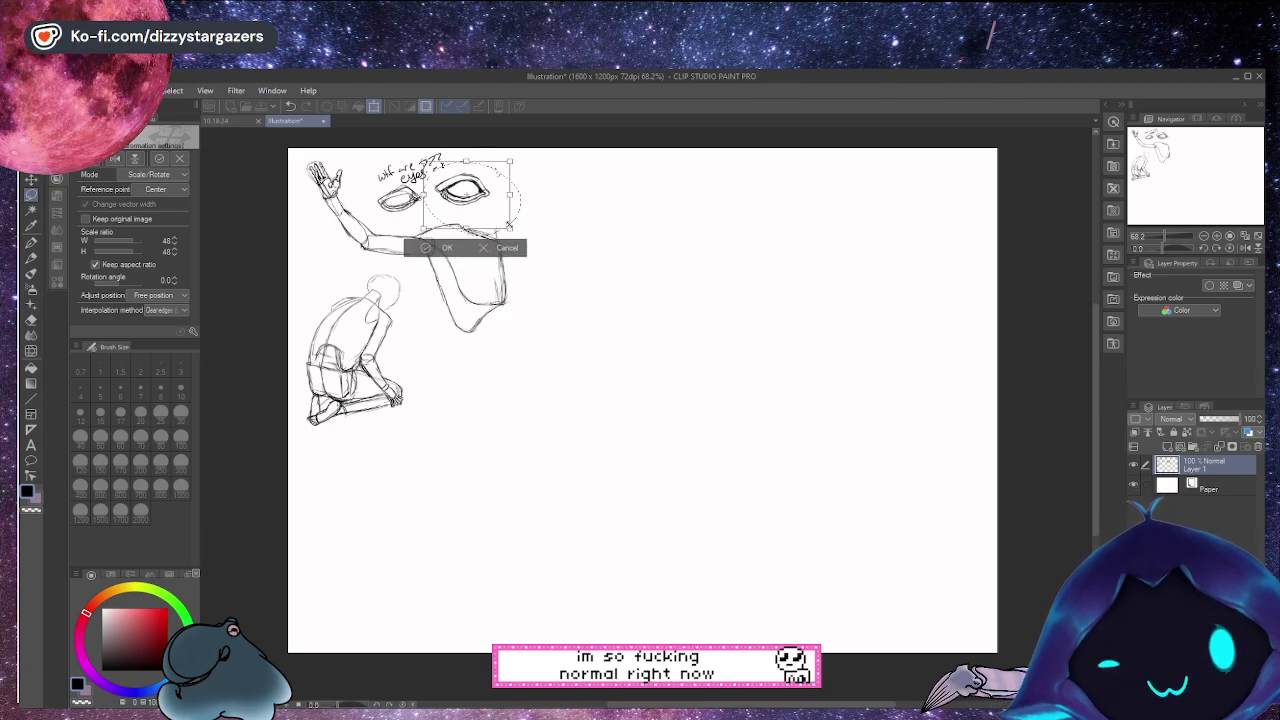
click(437, 257)
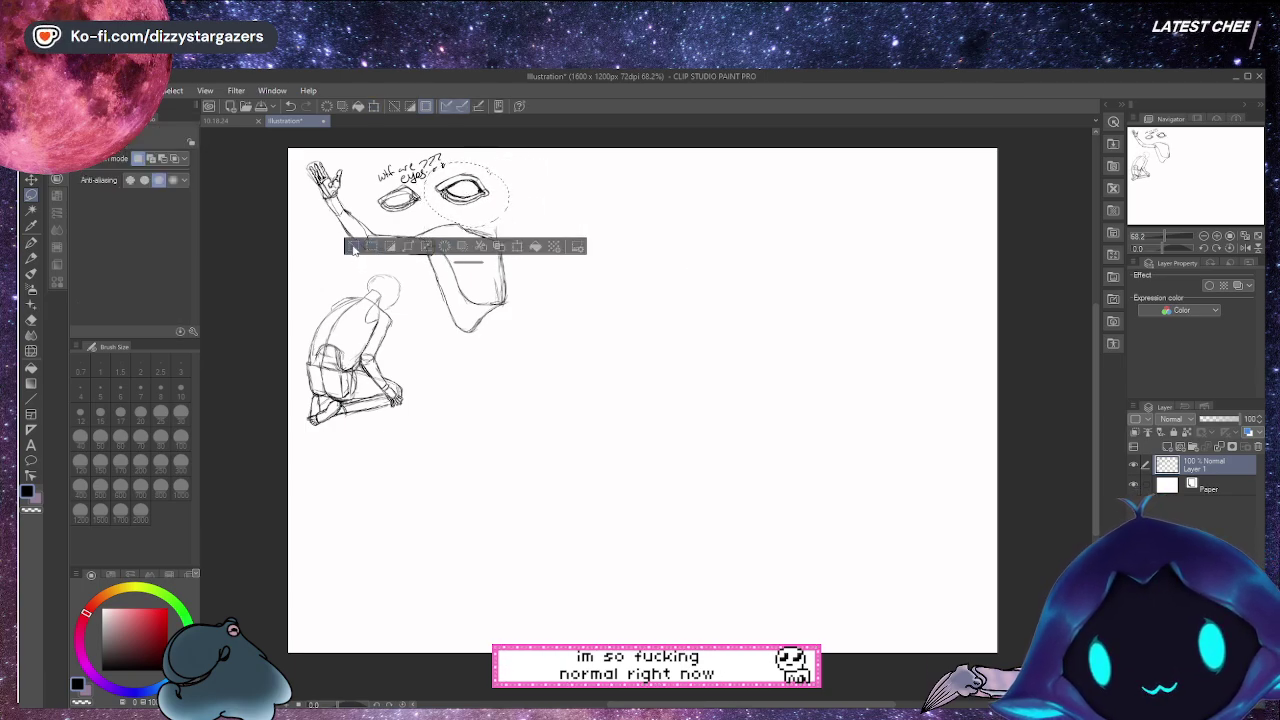
click(352, 246)
click(31, 243)
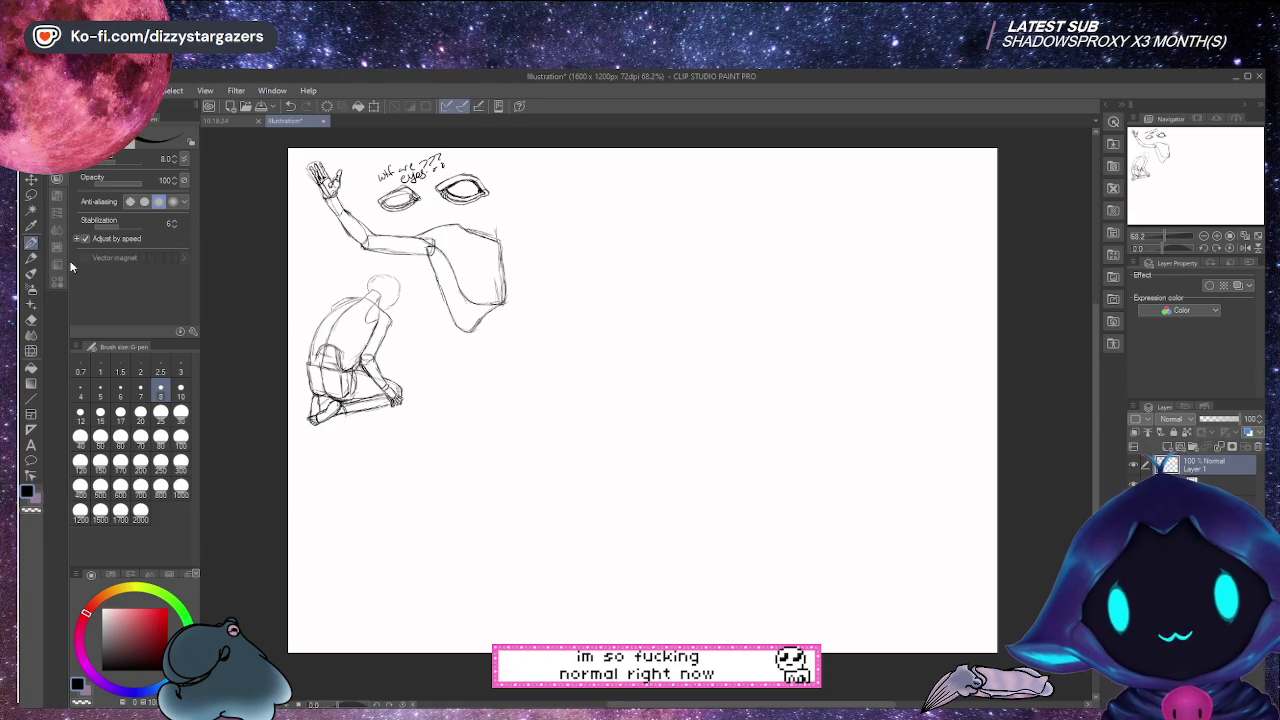
Sketch a V shape closed by a dipped upper edge for the center of a mouth, with a short vertical line below it
key(ctrl+shift+n)
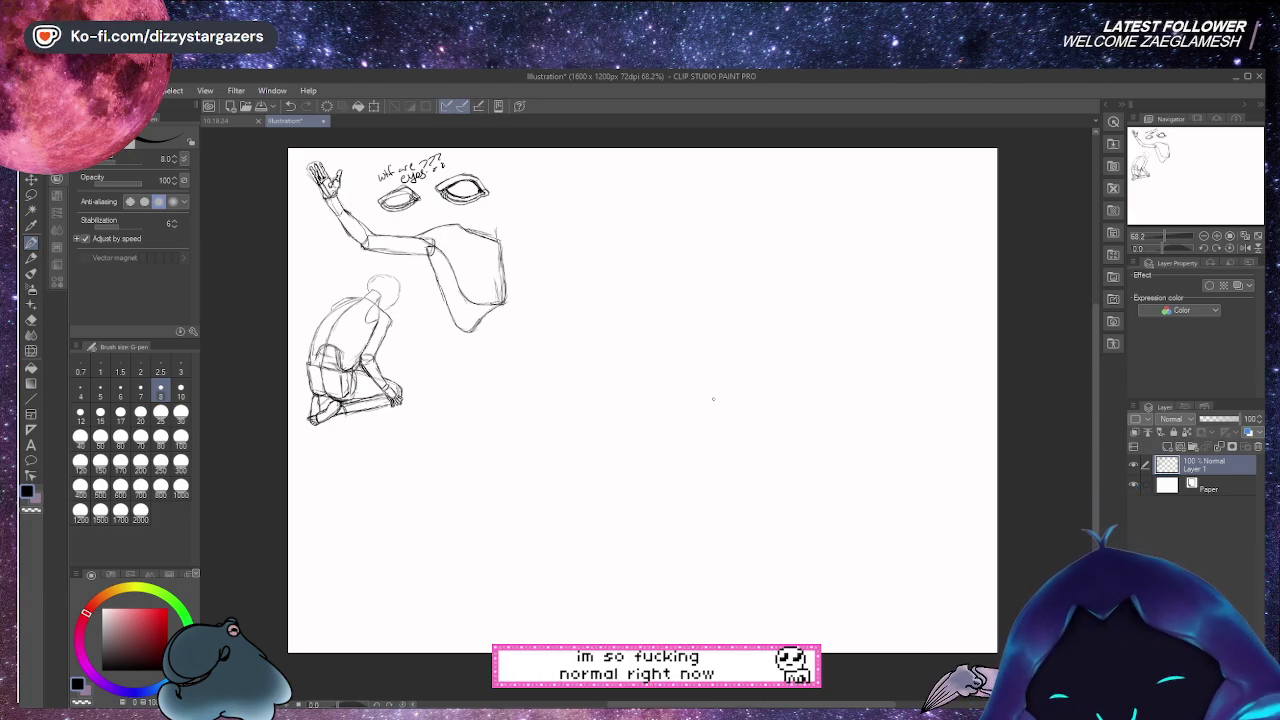
drag(700, 343, 705, 361)
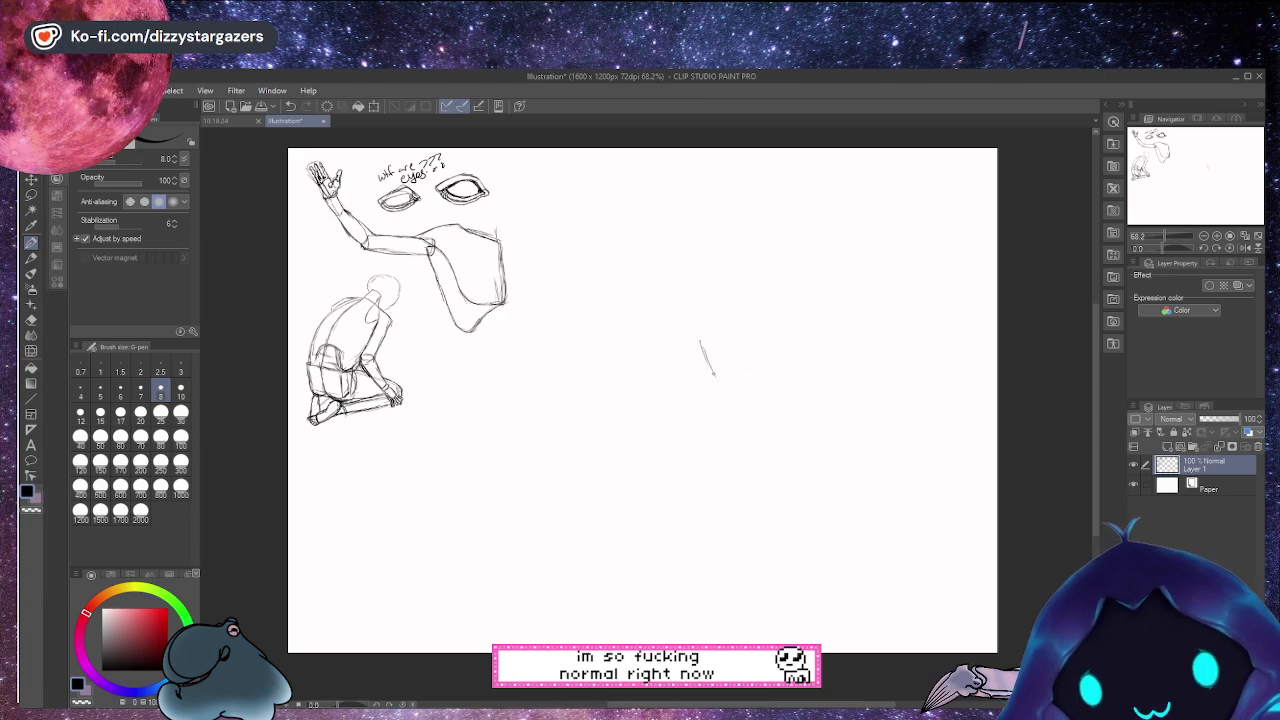
drag(722, 388, 737, 378)
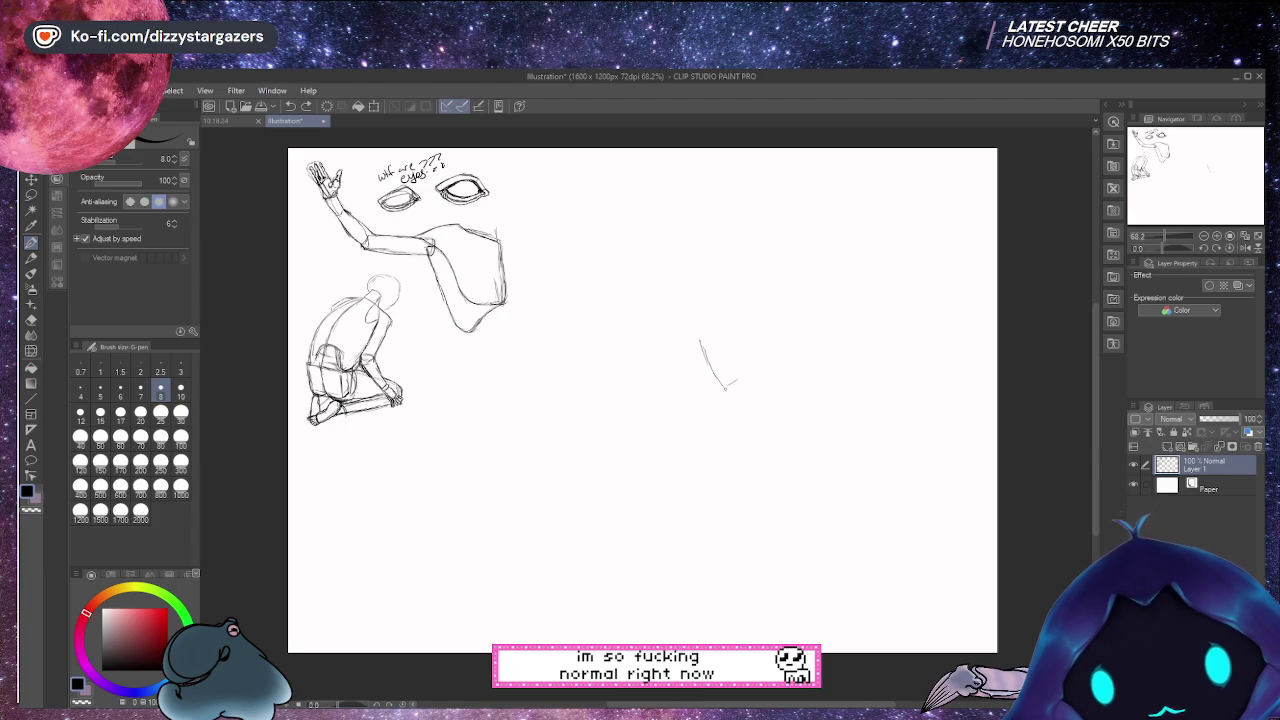
key(ctrl+z)
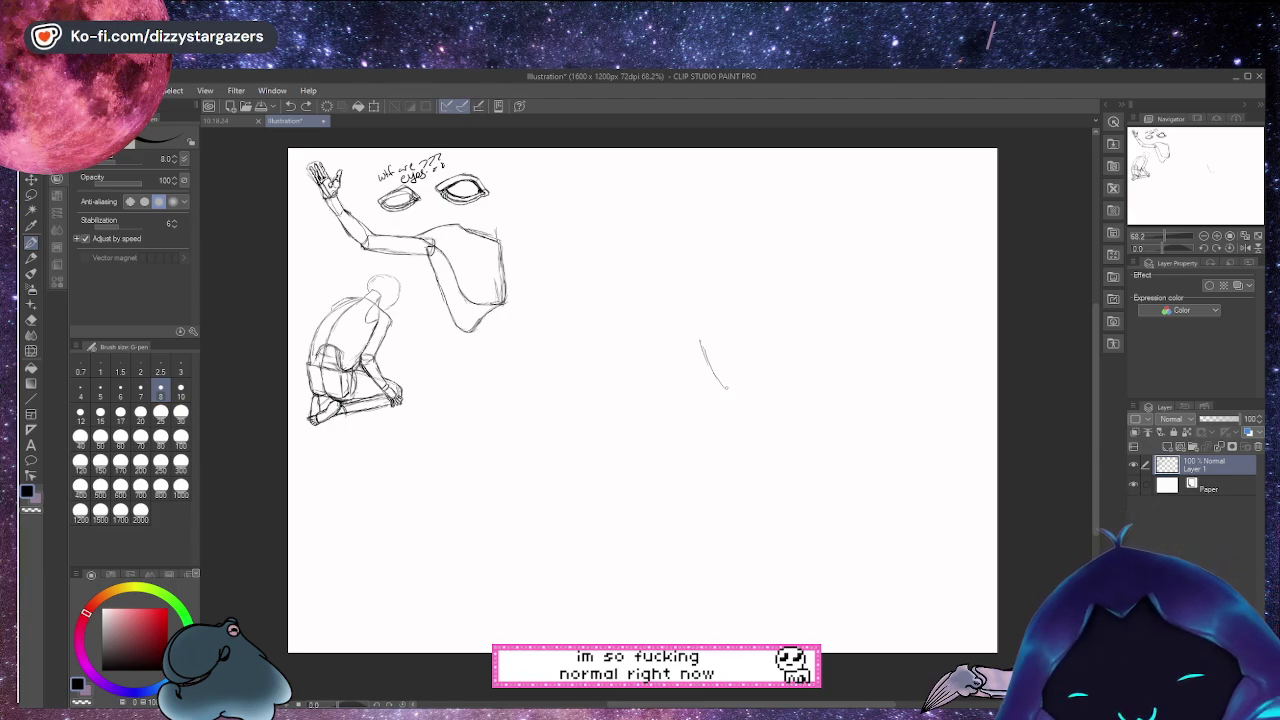
drag(729, 386, 743, 377)
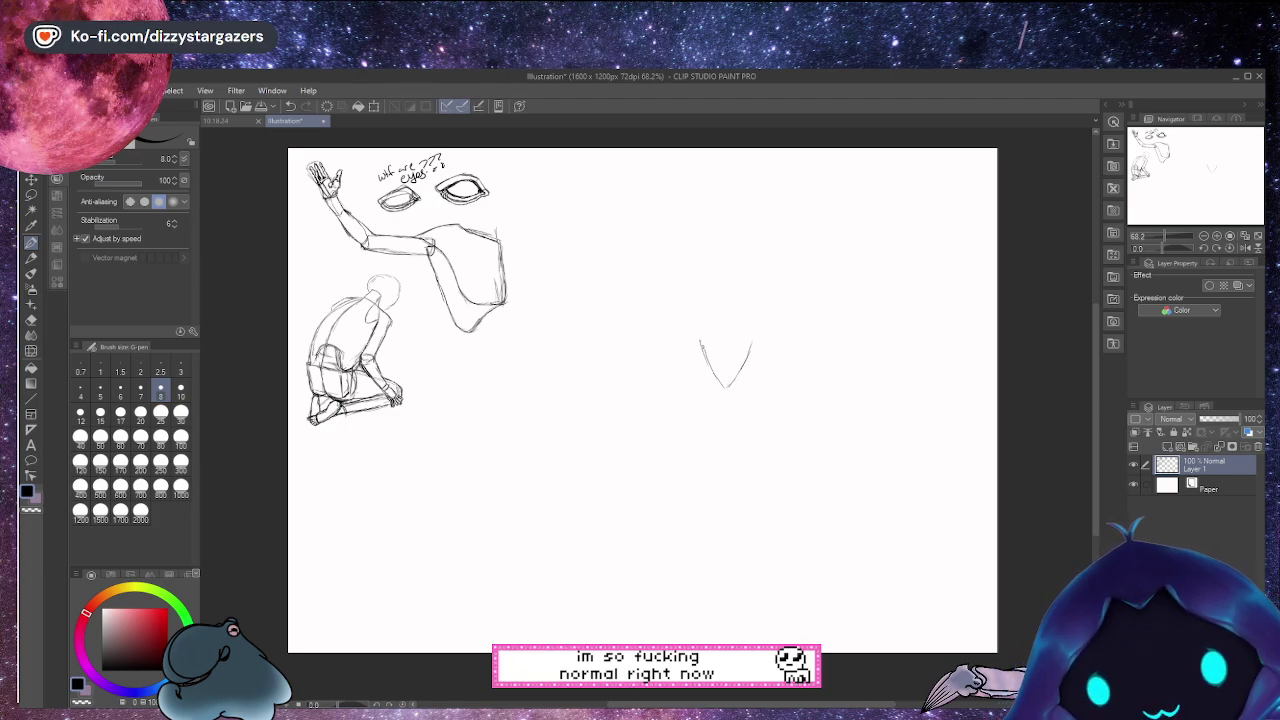
mouse_move(700, 341)
mouse_down()
mouse_move(725, 355)
mouse_move(750, 346)
mouse_up()
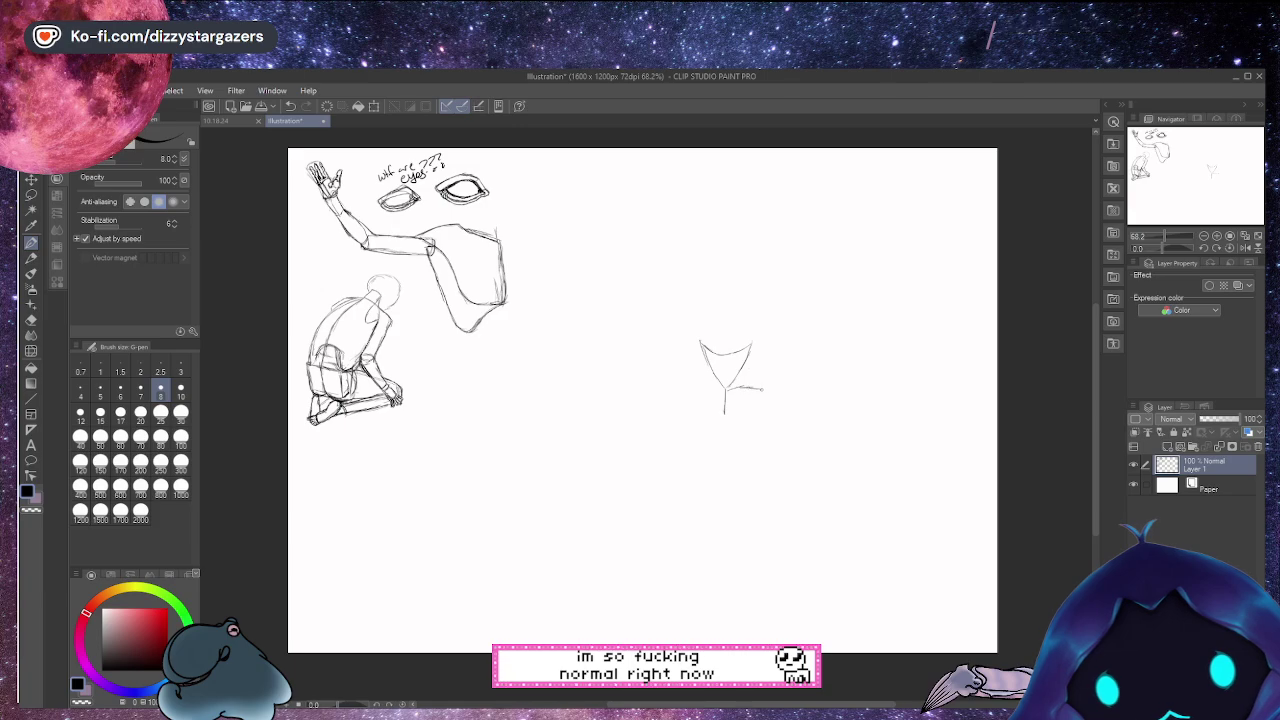
Draw a wavy parting line out to both sides of the V and curve the two halves of the lower lip beneath it
drag(762, 390, 828, 389)
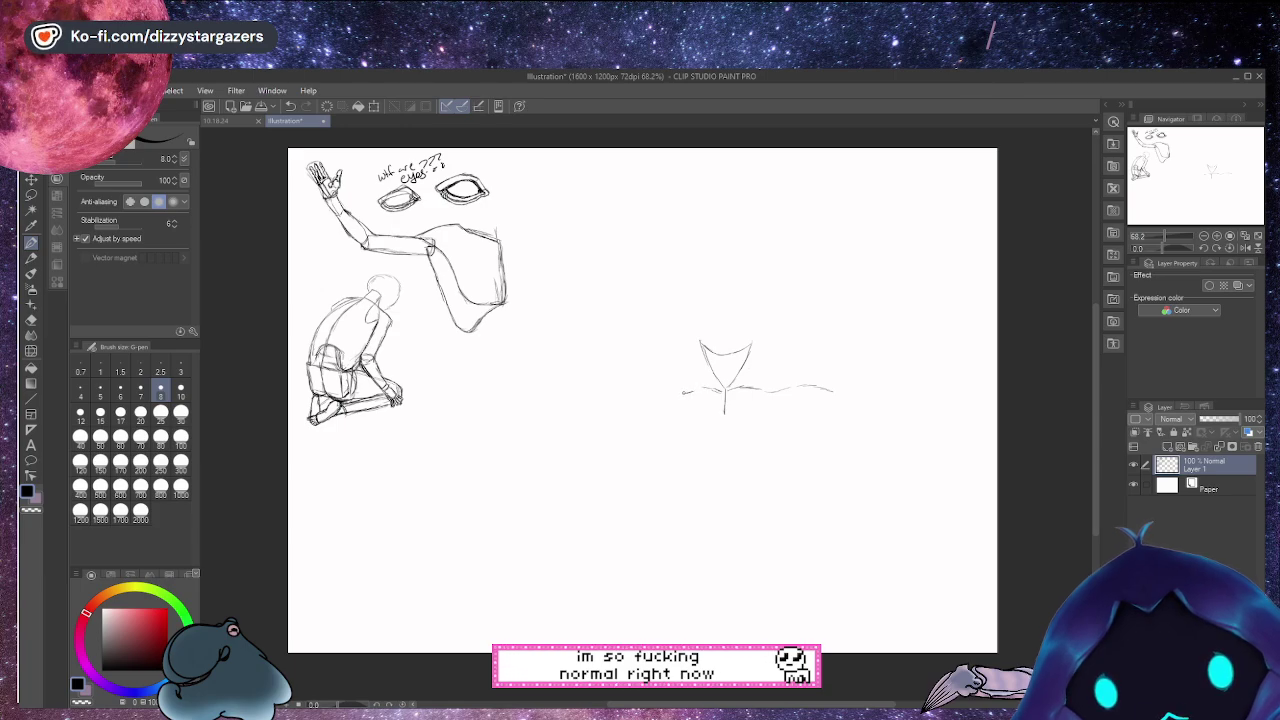
drag(671, 390, 633, 392)
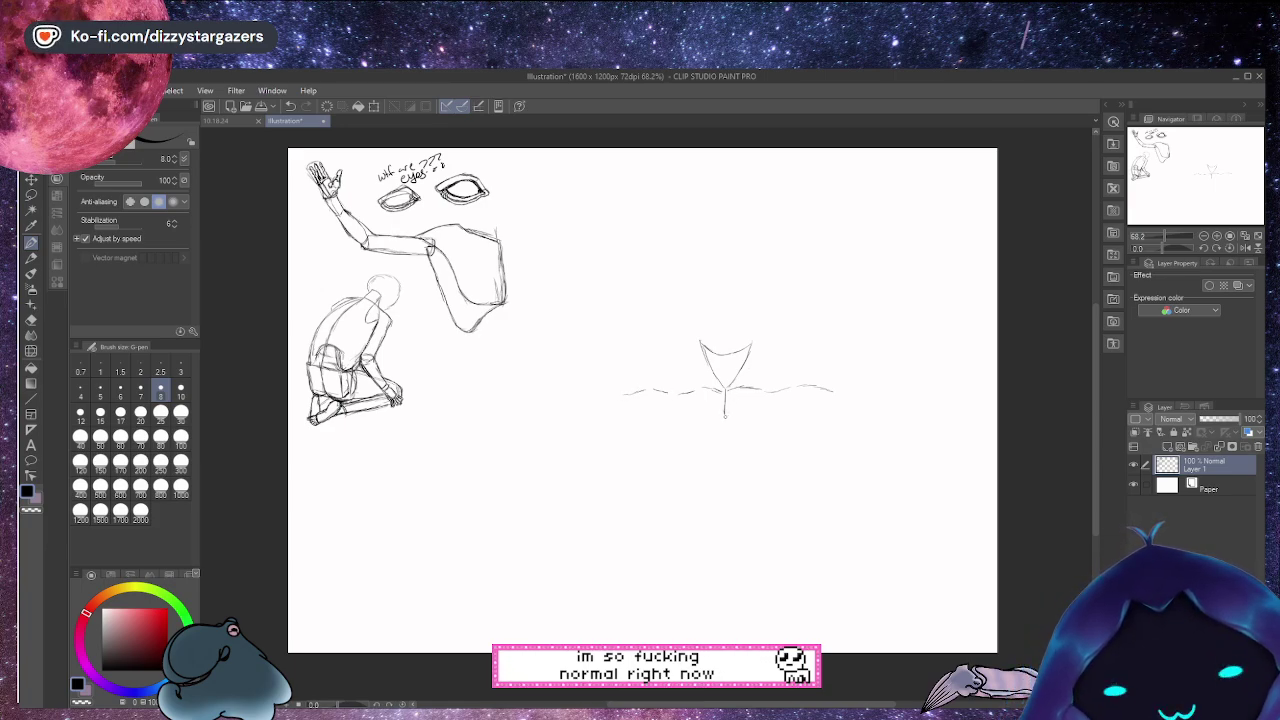
drag(783, 416, 838, 393)
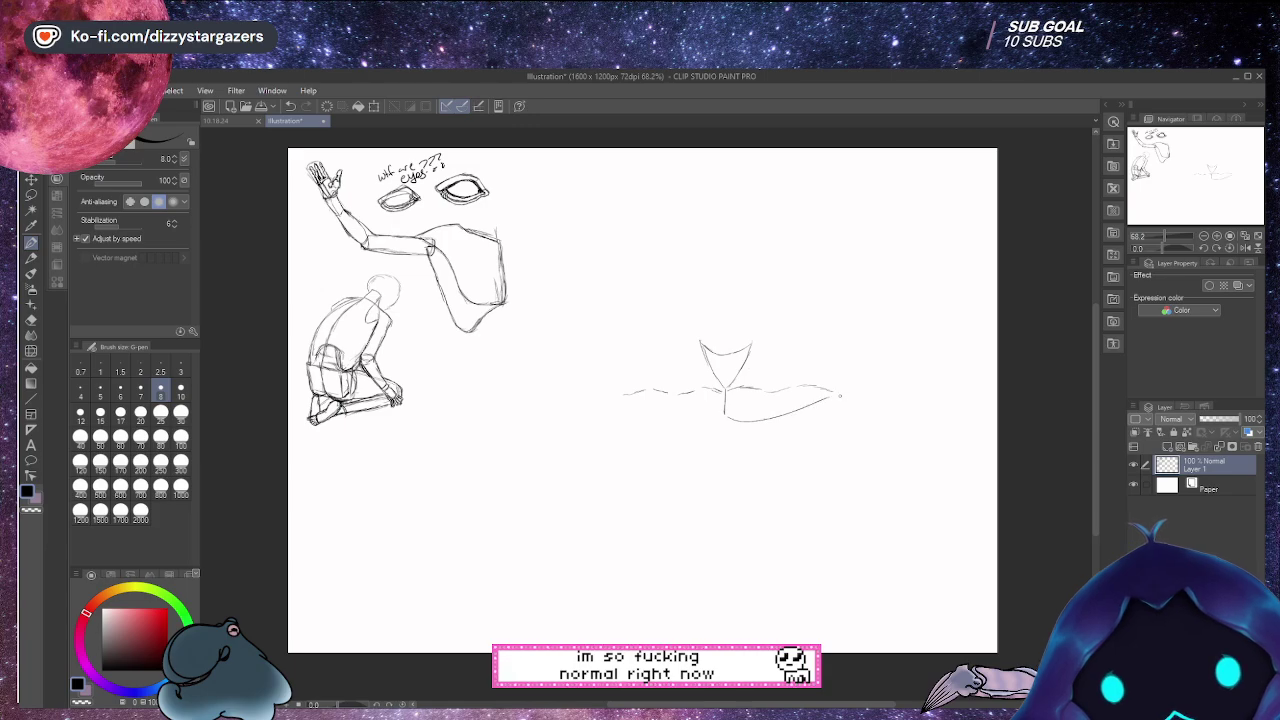
key(ctrl+z)
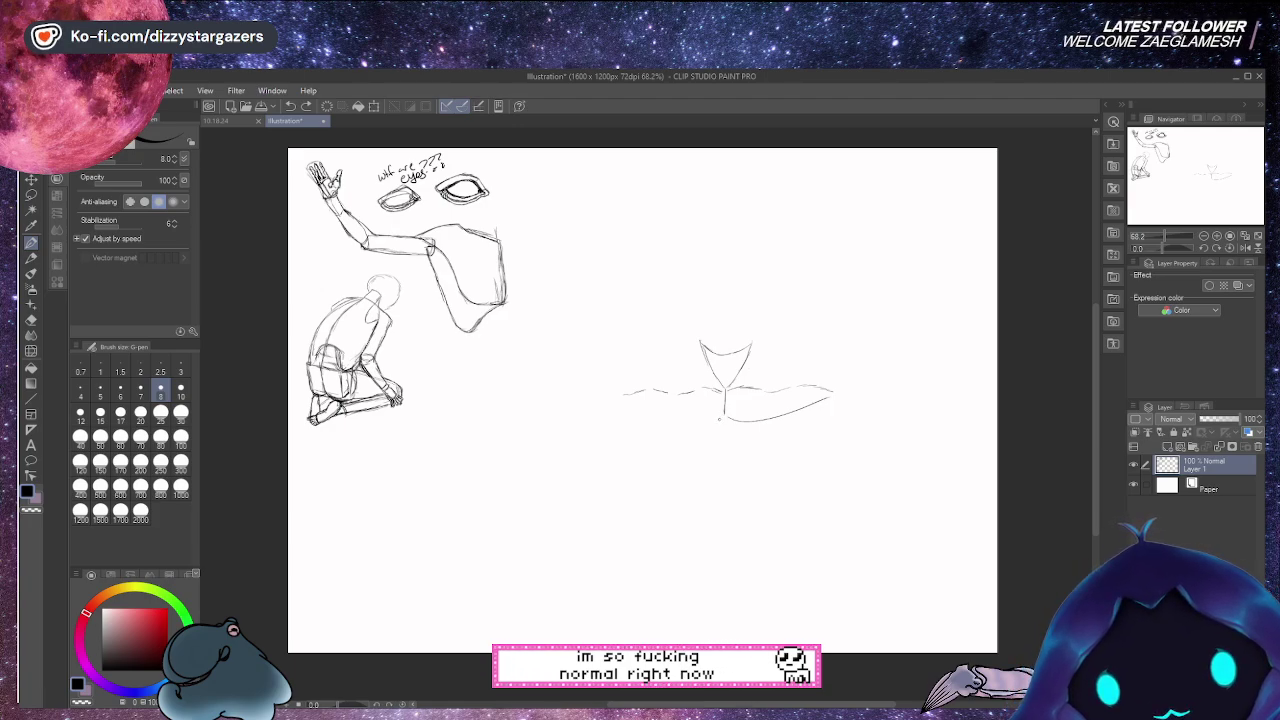
mouse_move(721, 419)
mouse_down()
mouse_move(656, 427)
mouse_move(643, 405)
mouse_up()
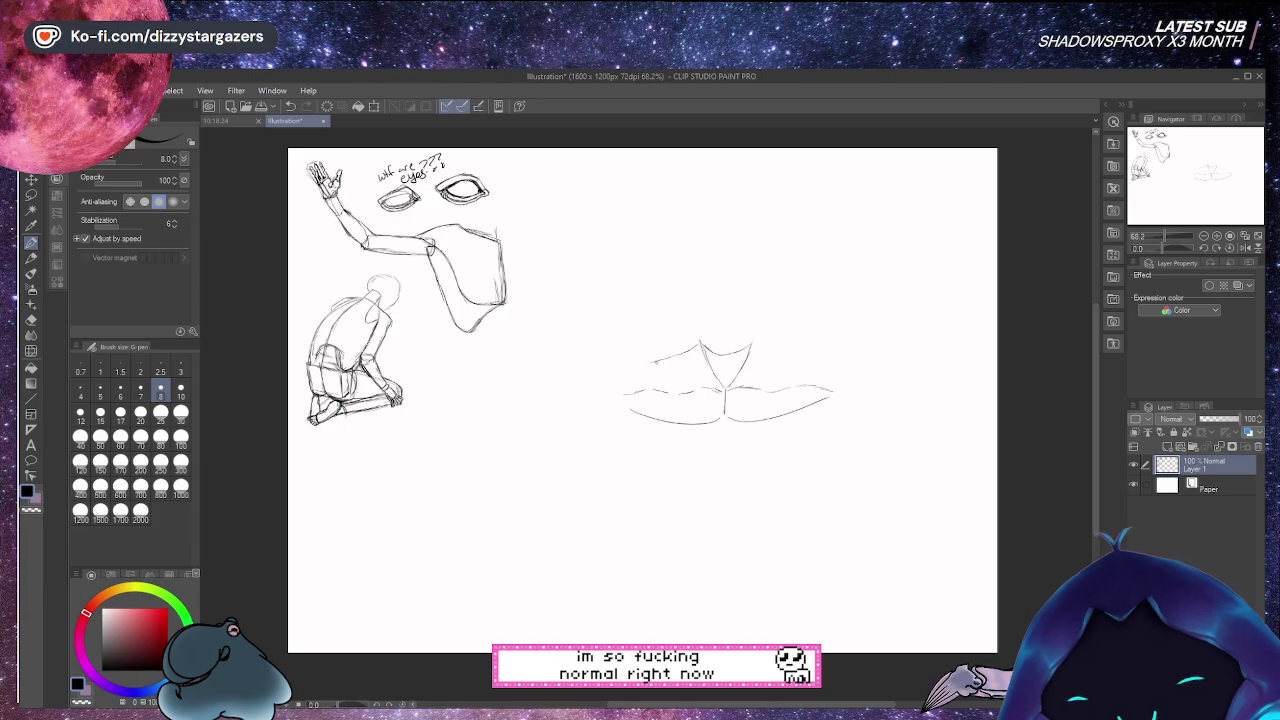
Slope the upper lip's edges from the V's peaks to the mouth corners, and darken the parting line's middle and the V
drag(650, 368, 602, 393)
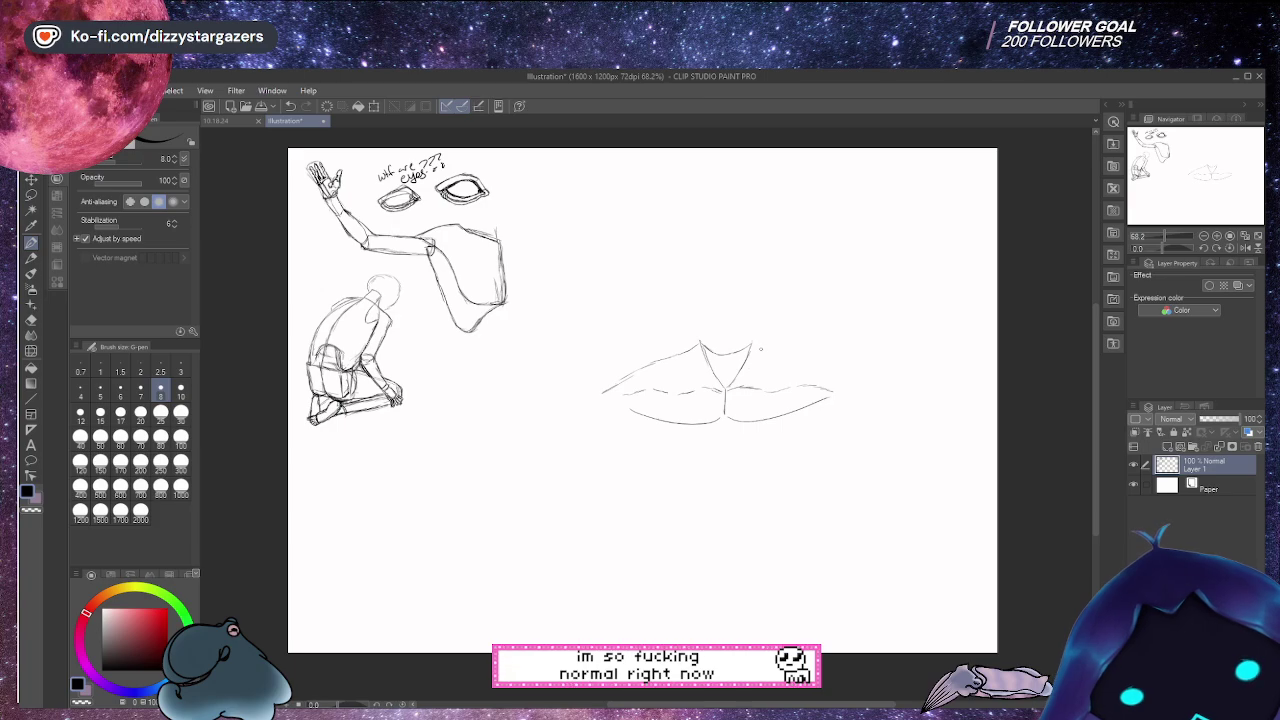
drag(754, 344, 808, 373)
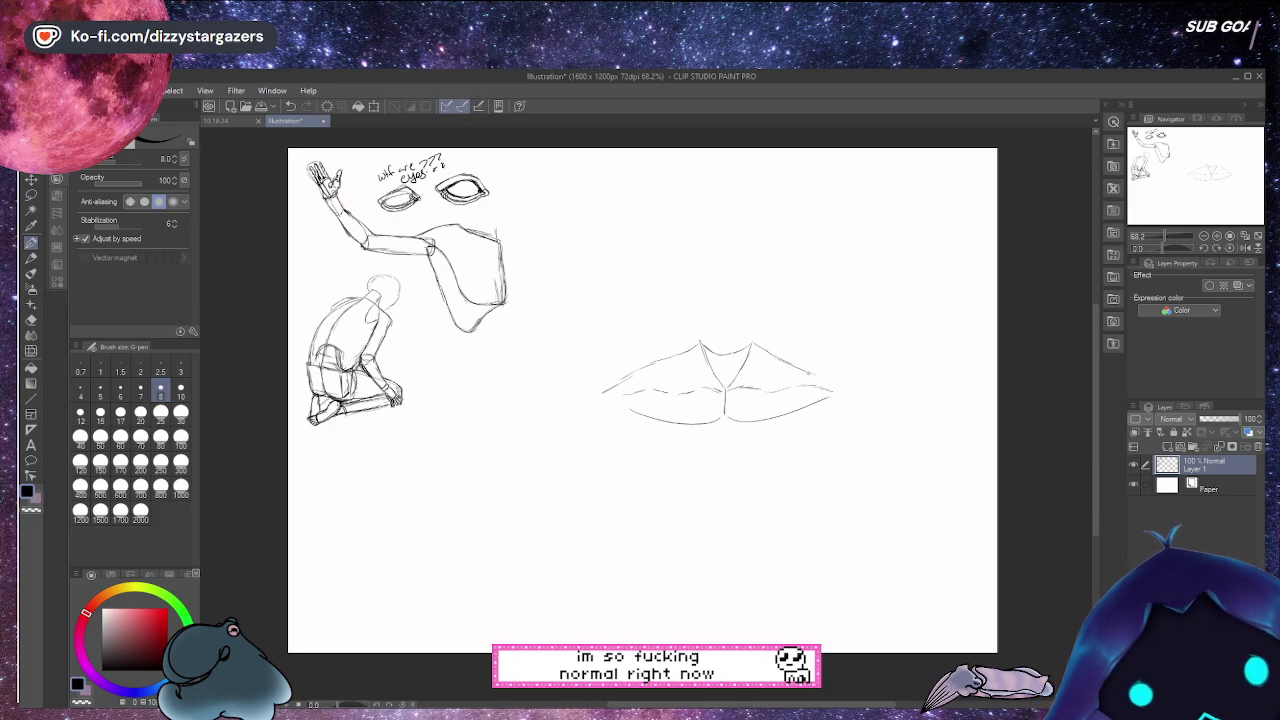
drag(819, 375, 844, 393)
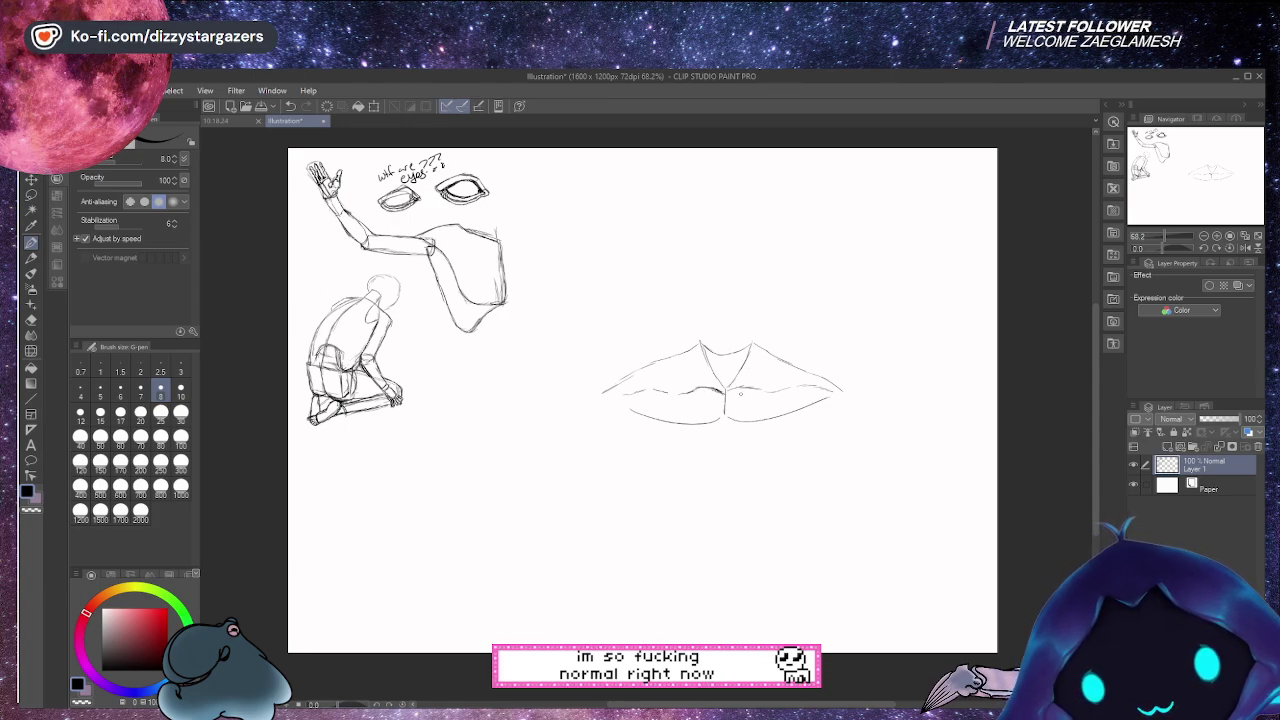
drag(717, 389, 764, 388)
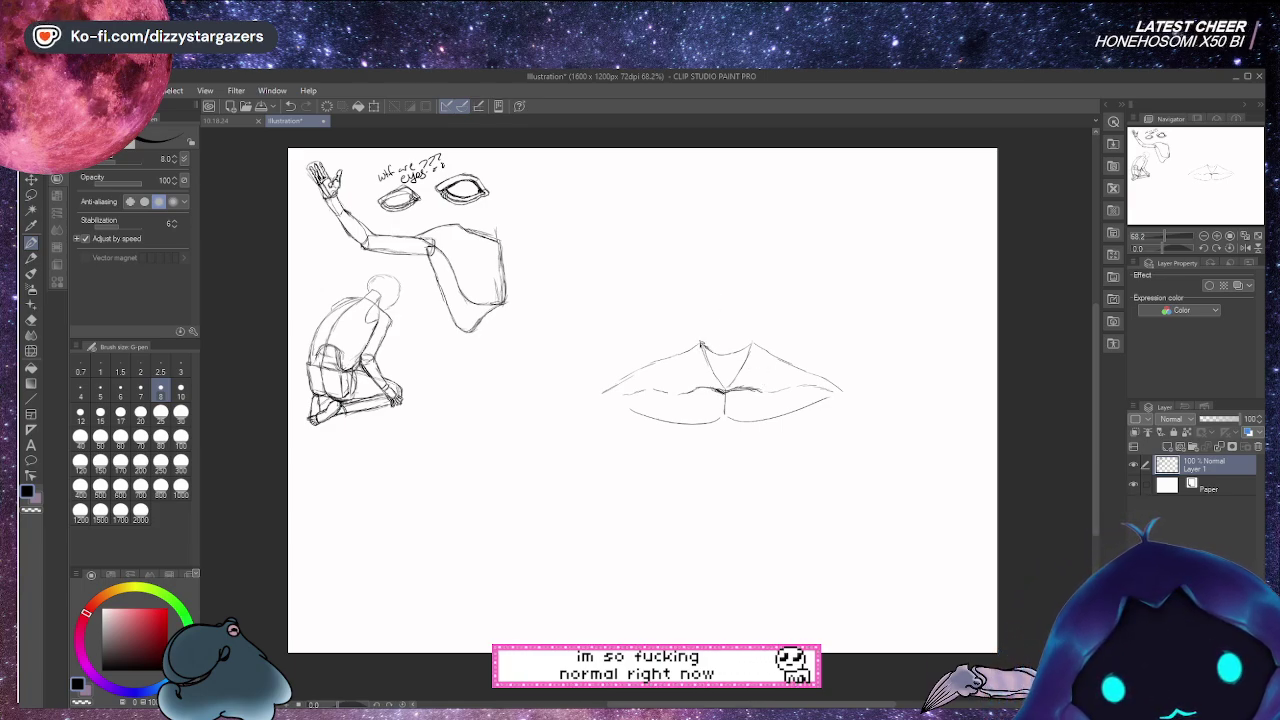
drag(698, 342, 706, 349)
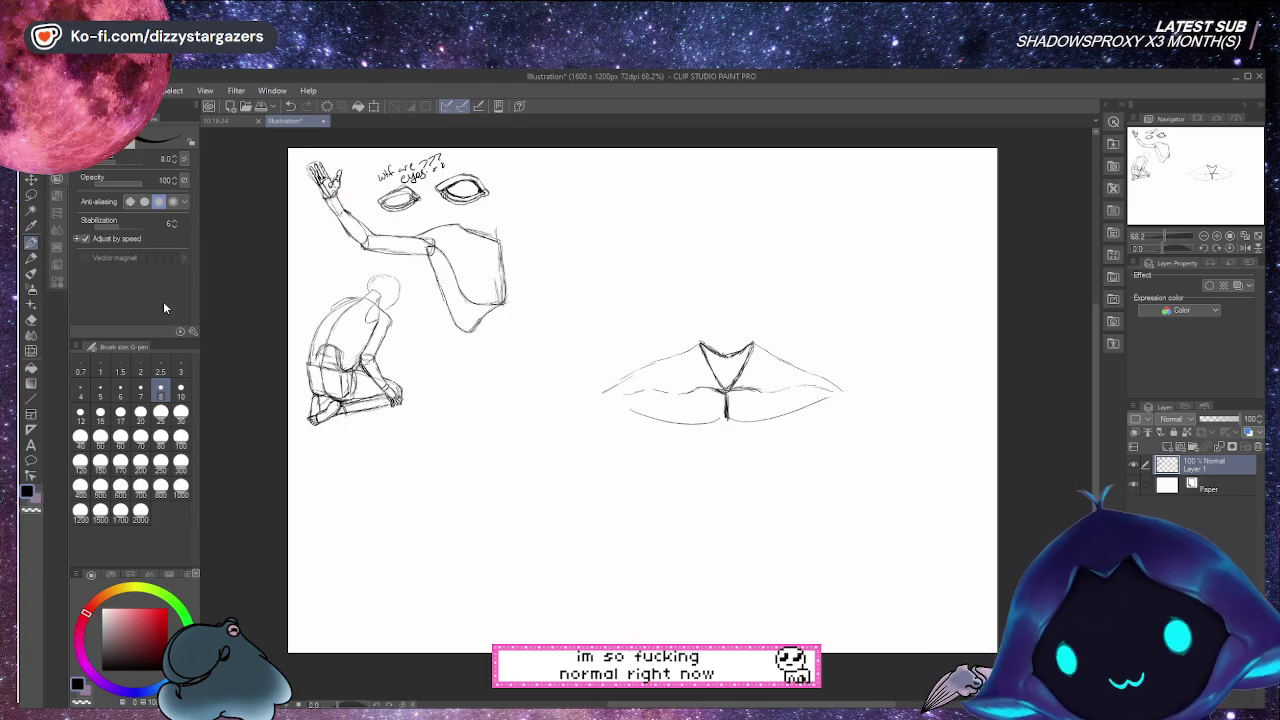
Handwrite the note "i hate faces wtf how draw??" above the mouth sketch
drag(611, 333, 653, 333)
mouse_move(662, 312)
mouse_down()
mouse_move(674, 344)
mouse_move(745, 330)
mouse_move(728, 302)
mouse_up()
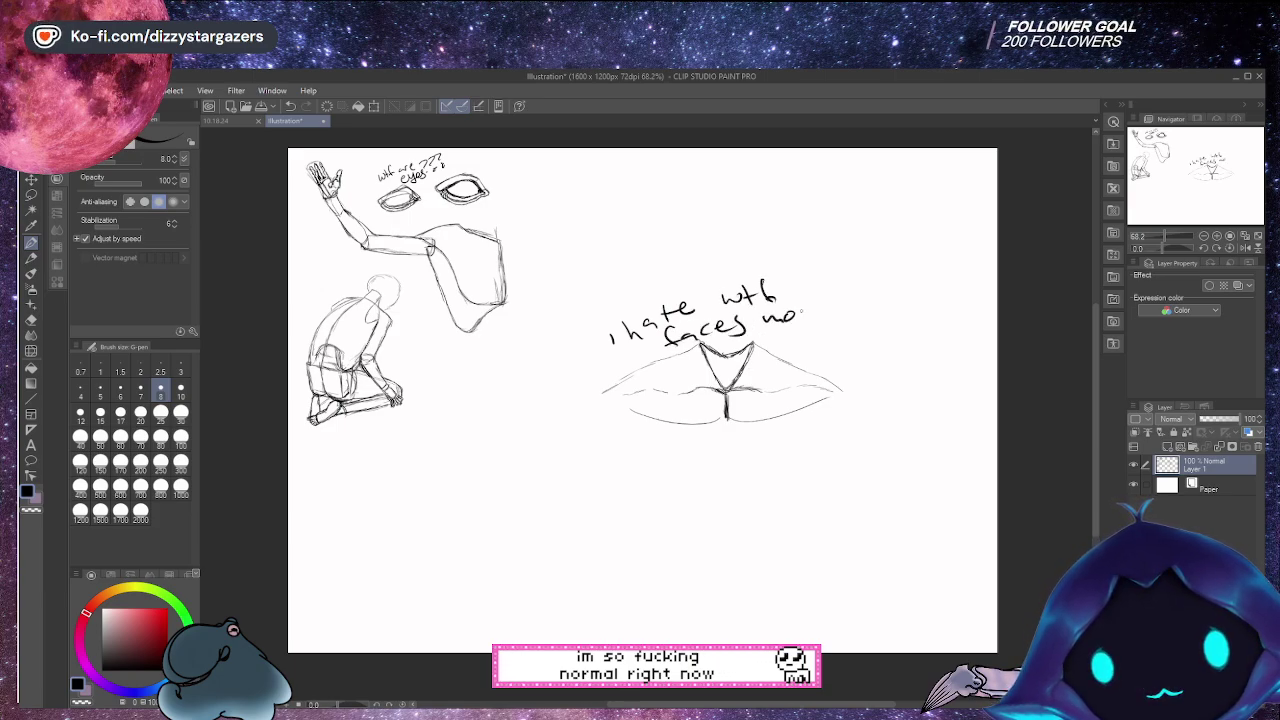
mouse_move(815, 311)
mouse_down()
mouse_move(829, 299)
mouse_move(765, 325)
mouse_move(783, 352)
mouse_move(852, 334)
mouse_move(870, 344)
mouse_up()
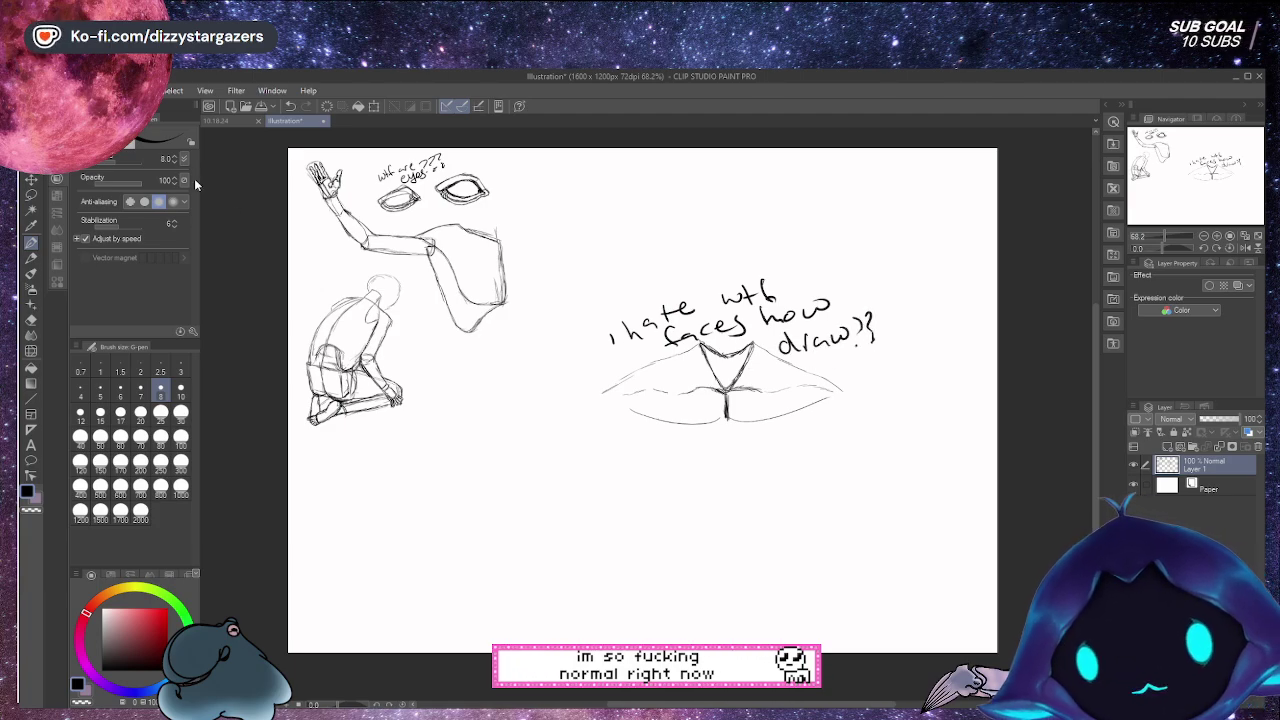
Lasso the mouth and its note, shrink and flip them upside down beside the second small eye, then deselect and return to the pen
click(30, 195)
mouse_move(812, 250)
mouse_down()
mouse_move(604, 289)
mouse_move(656, 464)
mouse_move(891, 463)
mouse_move(962, 301)
mouse_move(861, 241)
mouse_move(790, 240)
mouse_up()
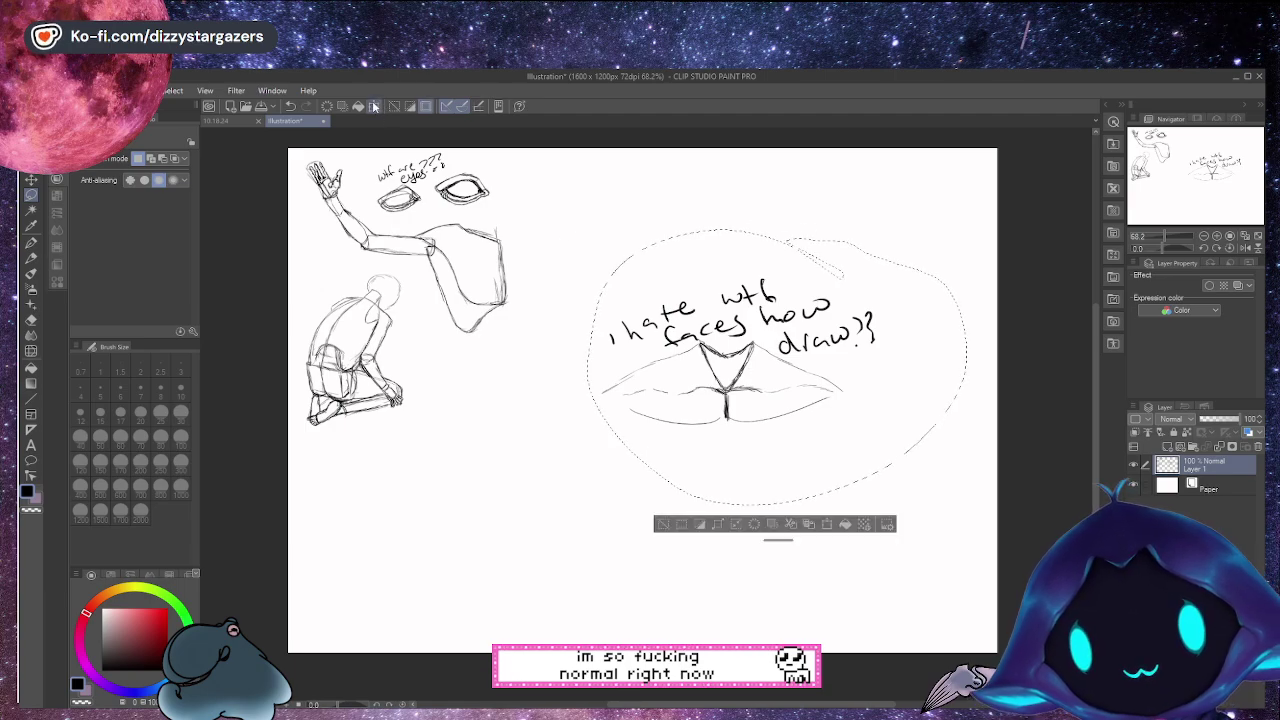
key(ctrl+t)
mouse_move(968, 505)
mouse_down()
mouse_move(749, 363)
mouse_move(700, 309)
mouse_up()
mouse_move(682, 277)
mouse_down()
mouse_move(682, 197)
mouse_move(588, 191)
mouse_up()
click(522, 244)
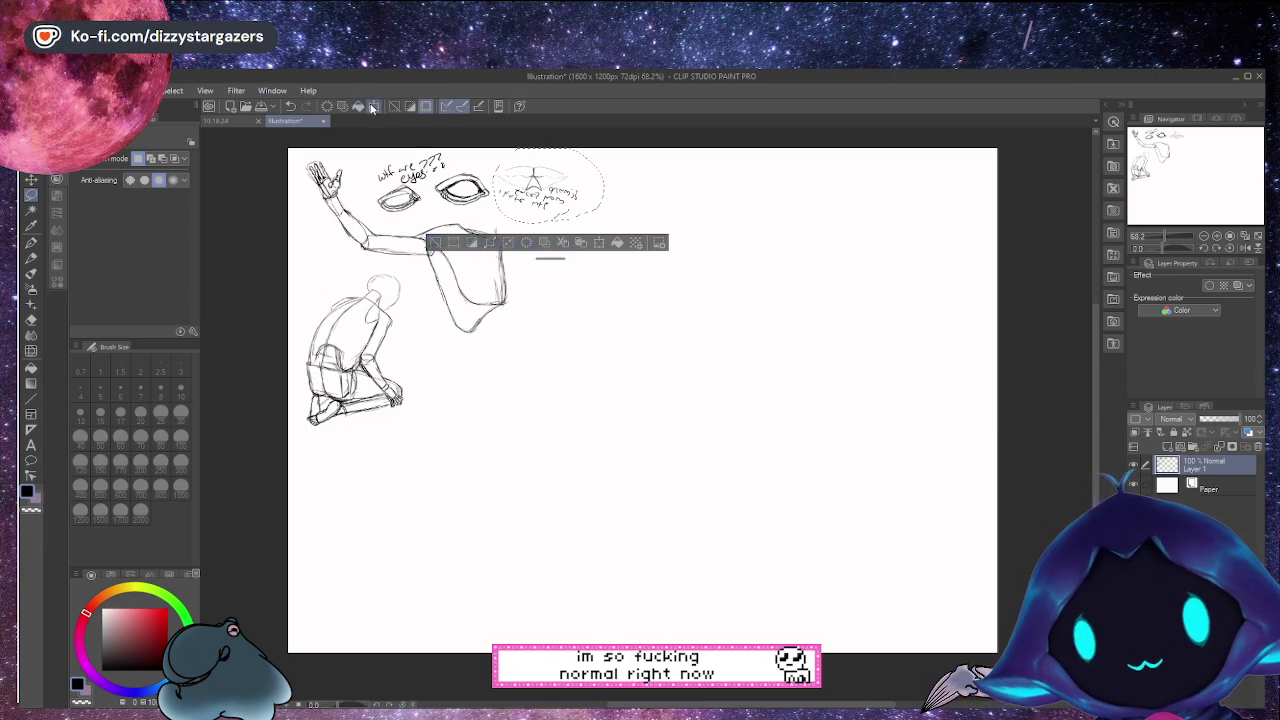
click(435, 242)
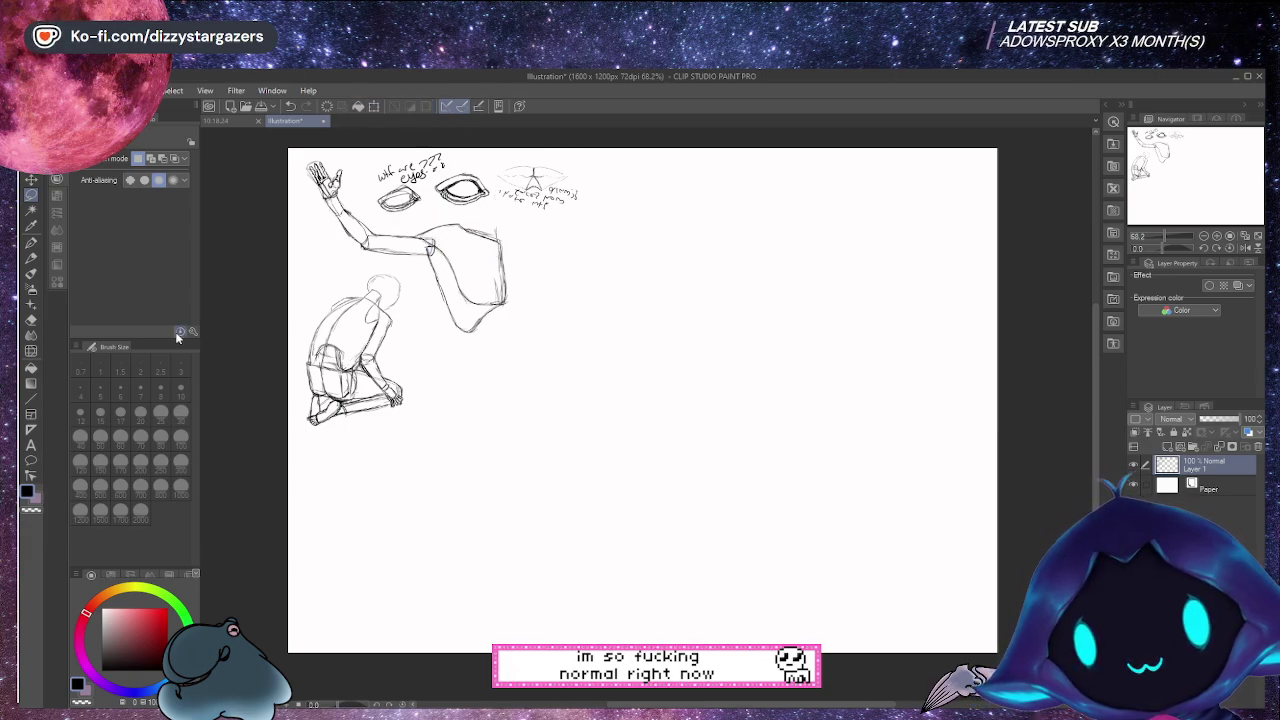
click(33, 243)
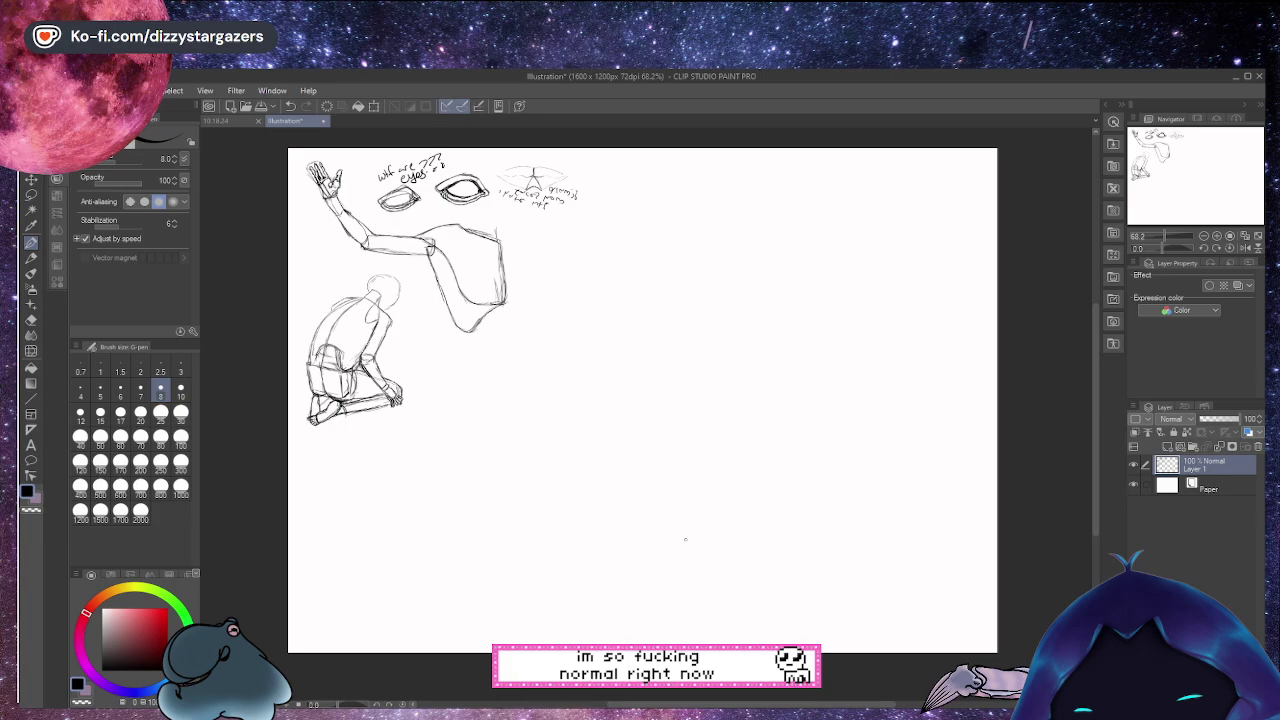
Sketch a wide rectangular box in the lower middle of the canvas and add a narrow strip along its upper edge
mouse_move(600, 517)
mouse_down()
mouse_move(599, 470)
mouse_move(602, 521)
mouse_up()
drag(731, 500, 731, 476)
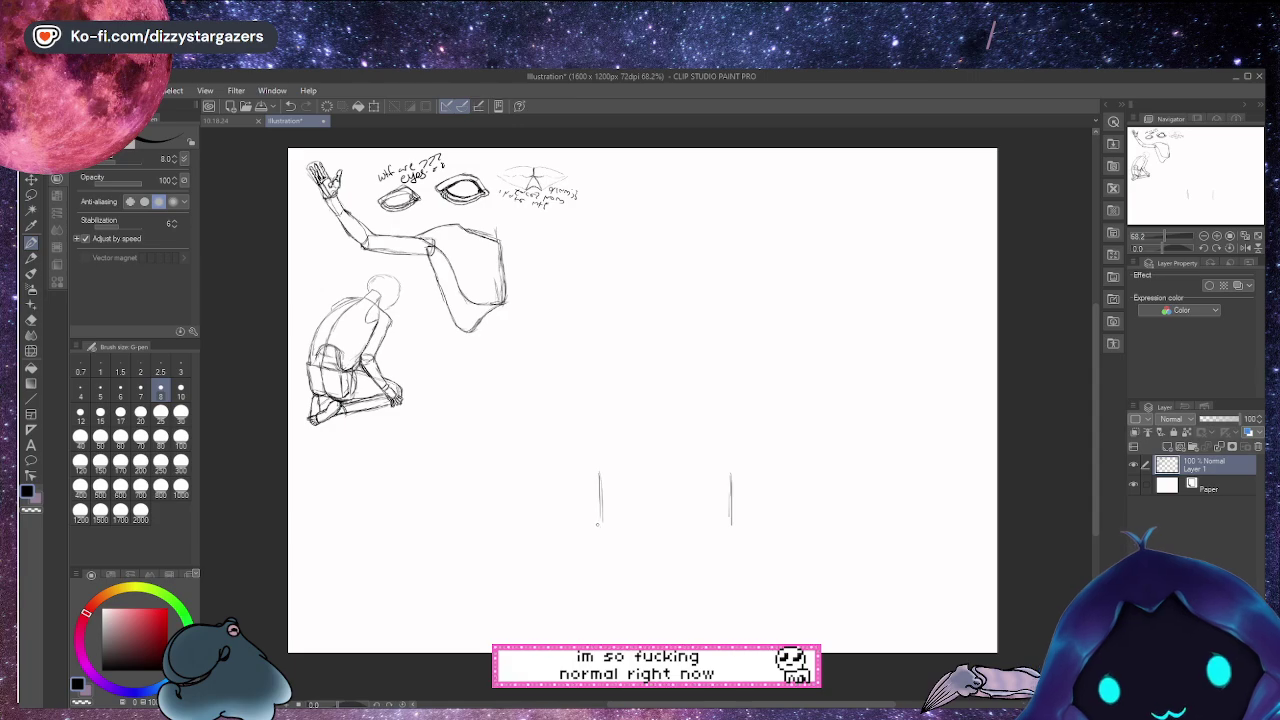
drag(600, 522, 730, 522)
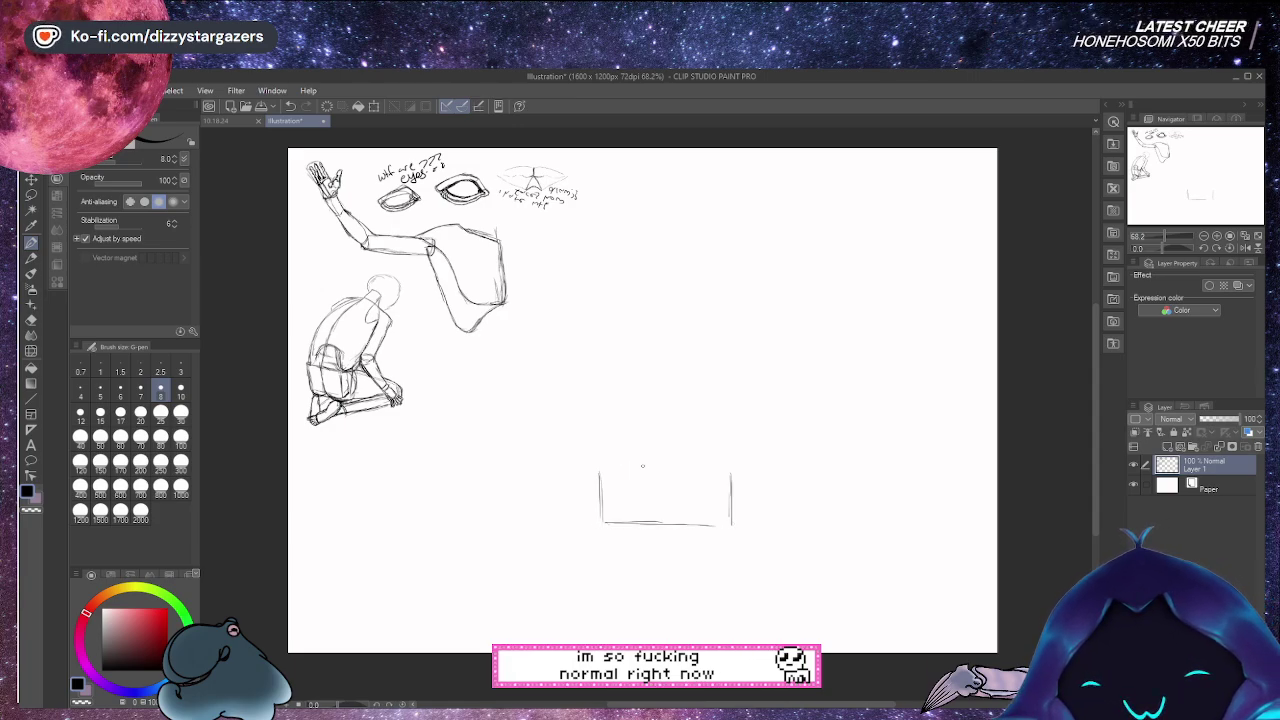
drag(603, 474, 731, 474)
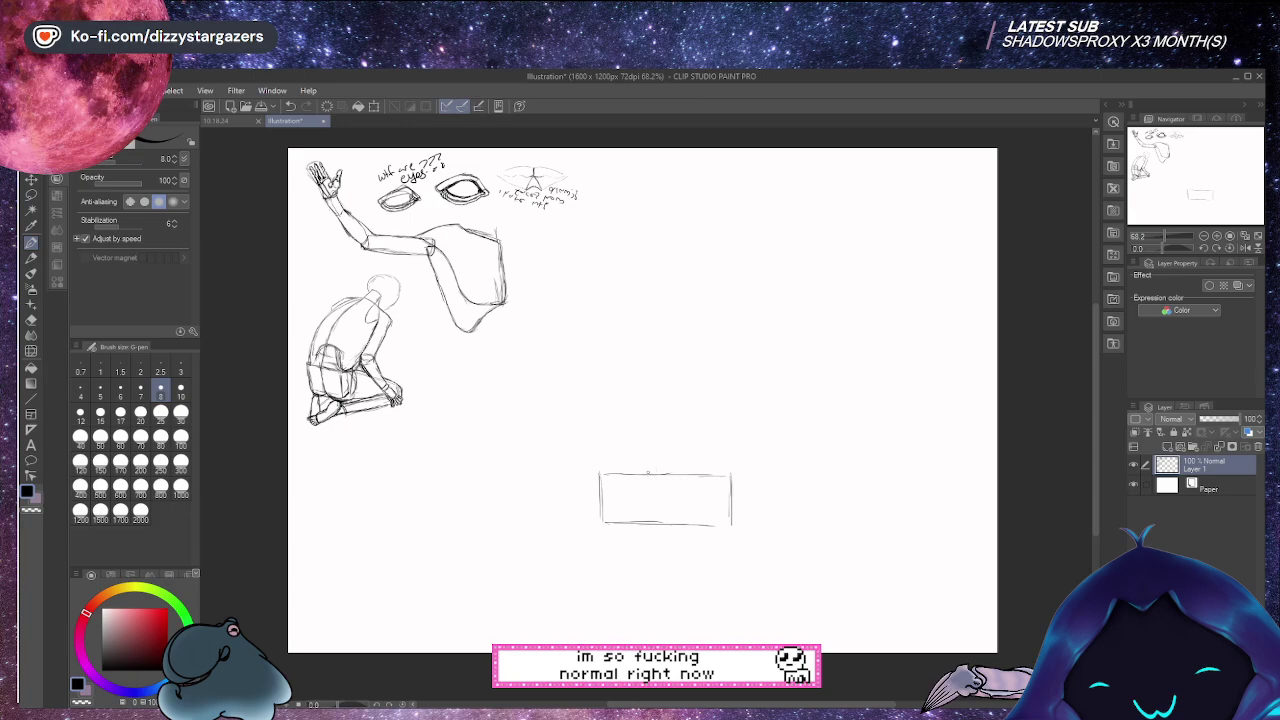
drag(600, 459, 600, 468)
drag(729, 461, 729, 472)
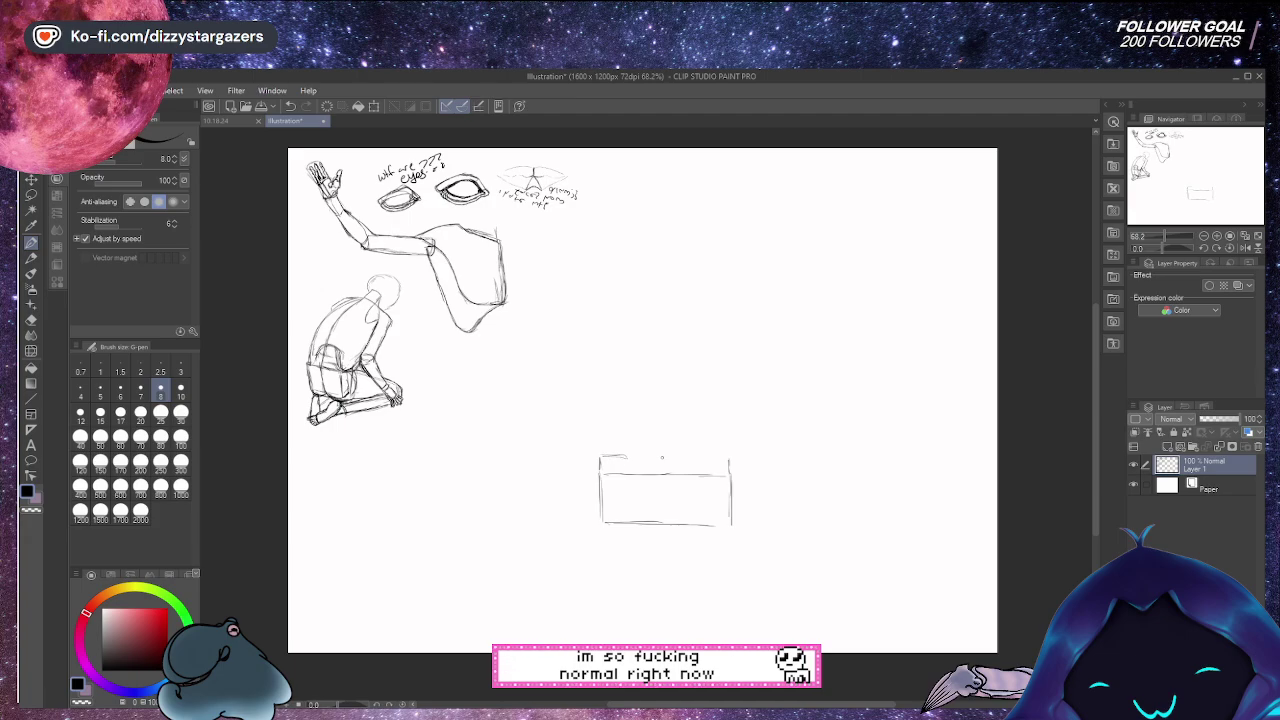
drag(627, 457, 674, 457)
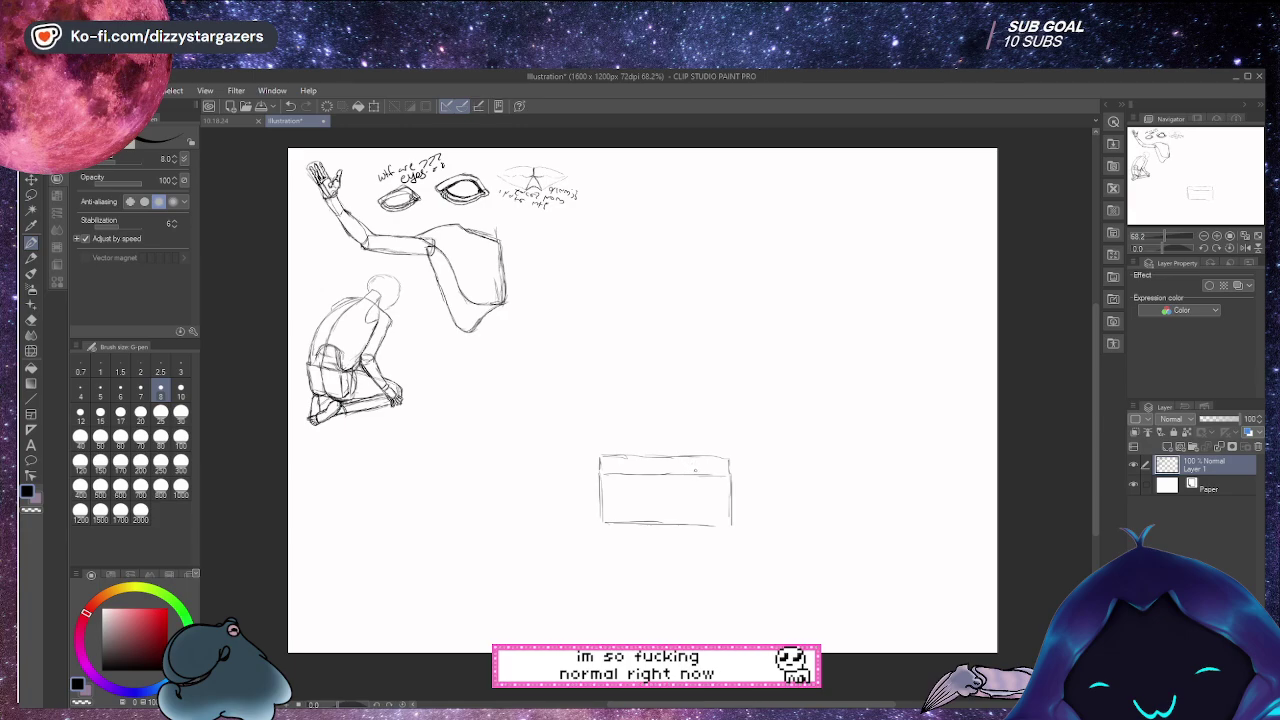
Draw a rounded shape over the box's upper corner, a round-cornered body inside the box, and a thin strip with a small block beneath
drag(695, 469, 683, 440)
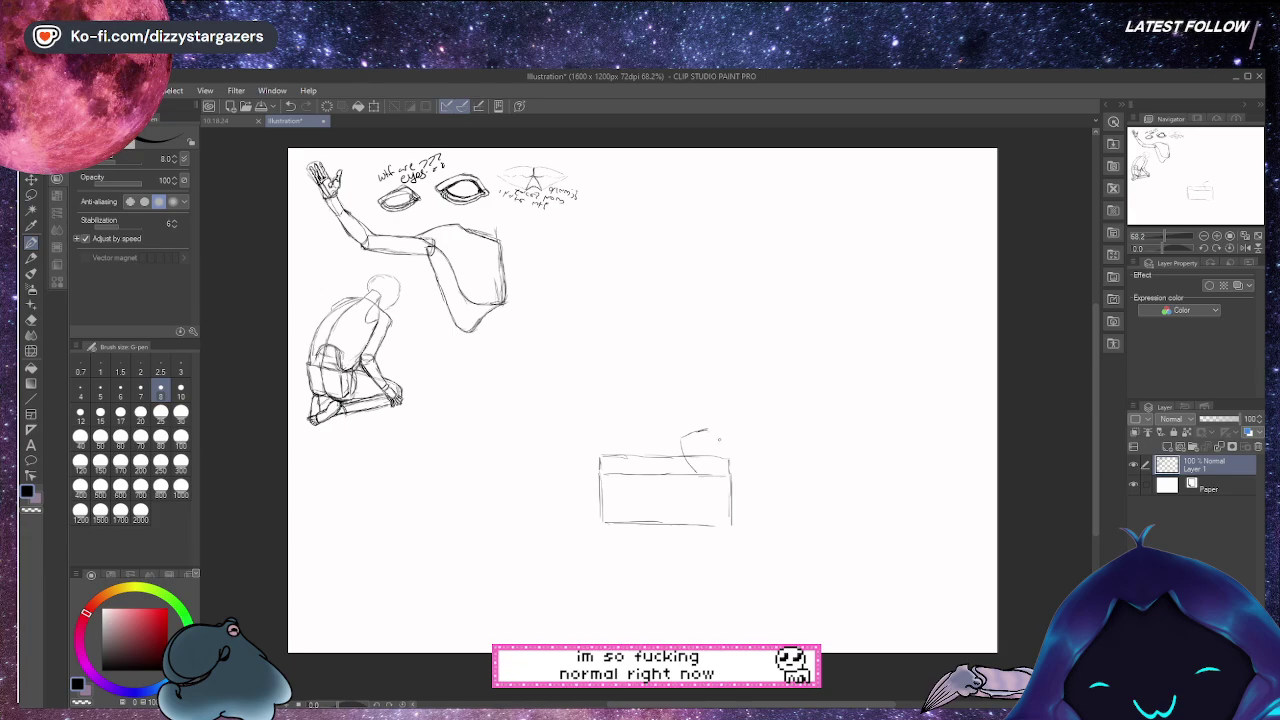
drag(710, 431, 722, 463)
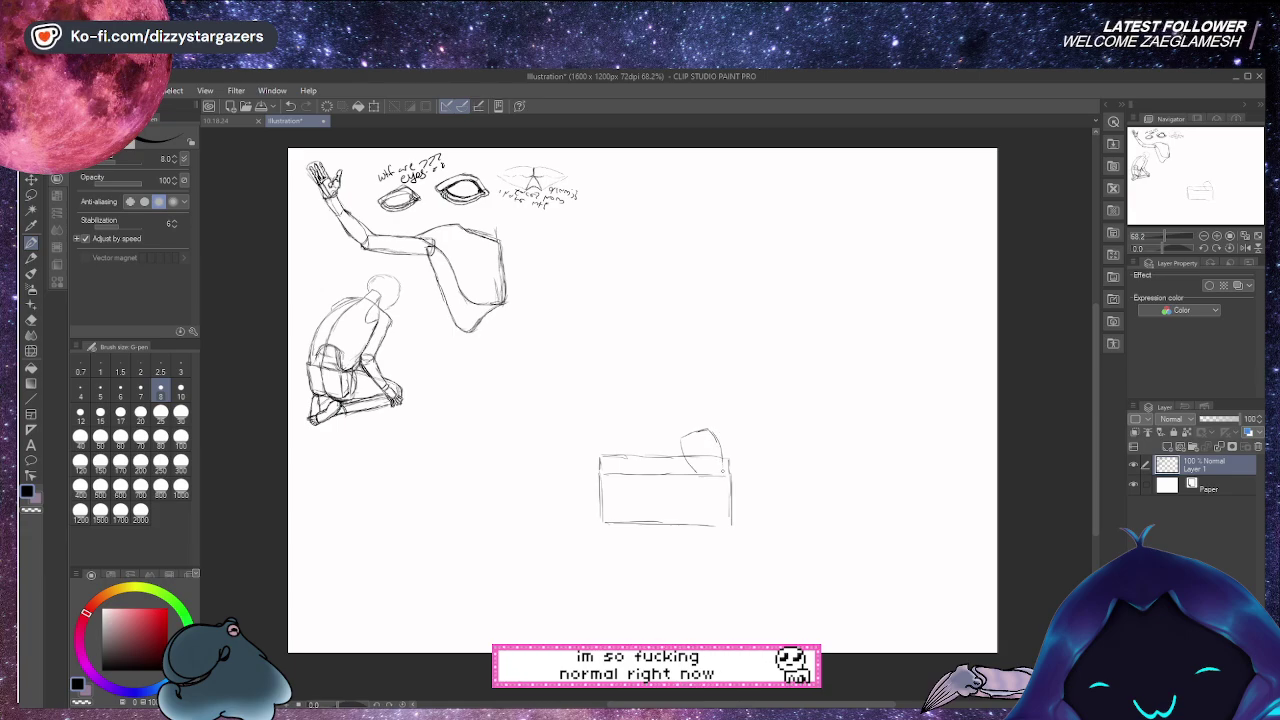
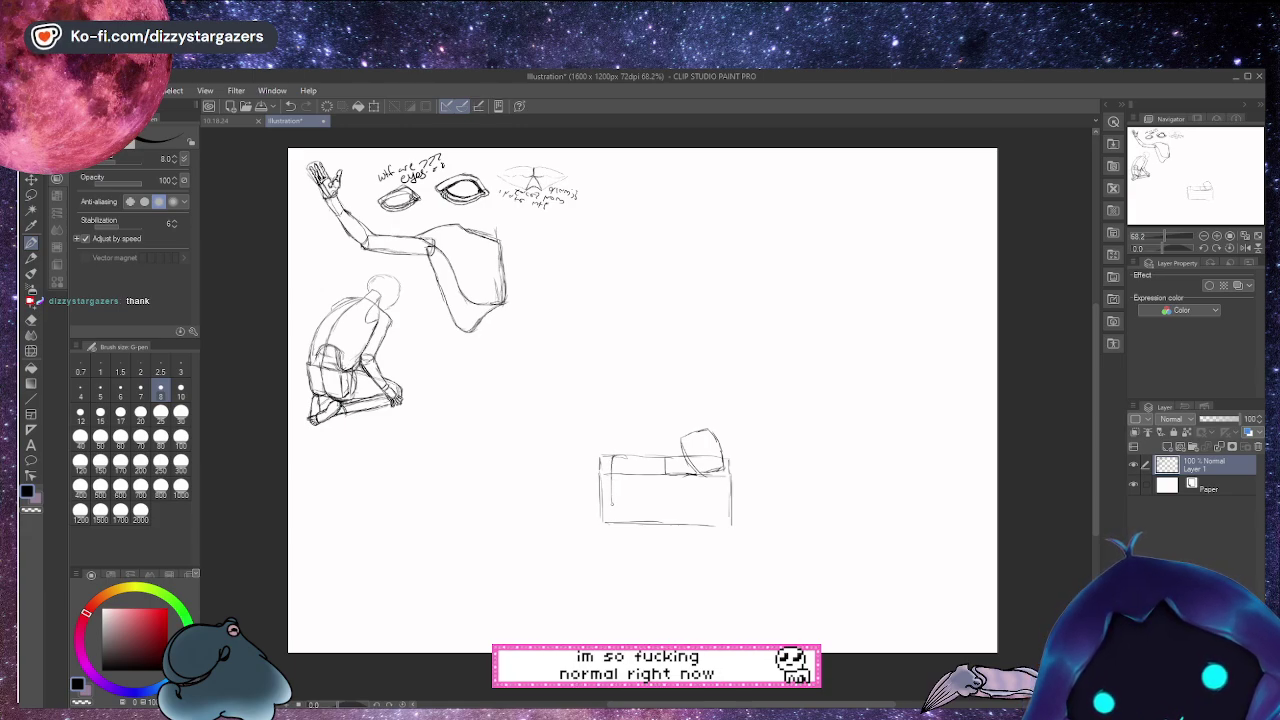
drag(612, 492, 613, 521)
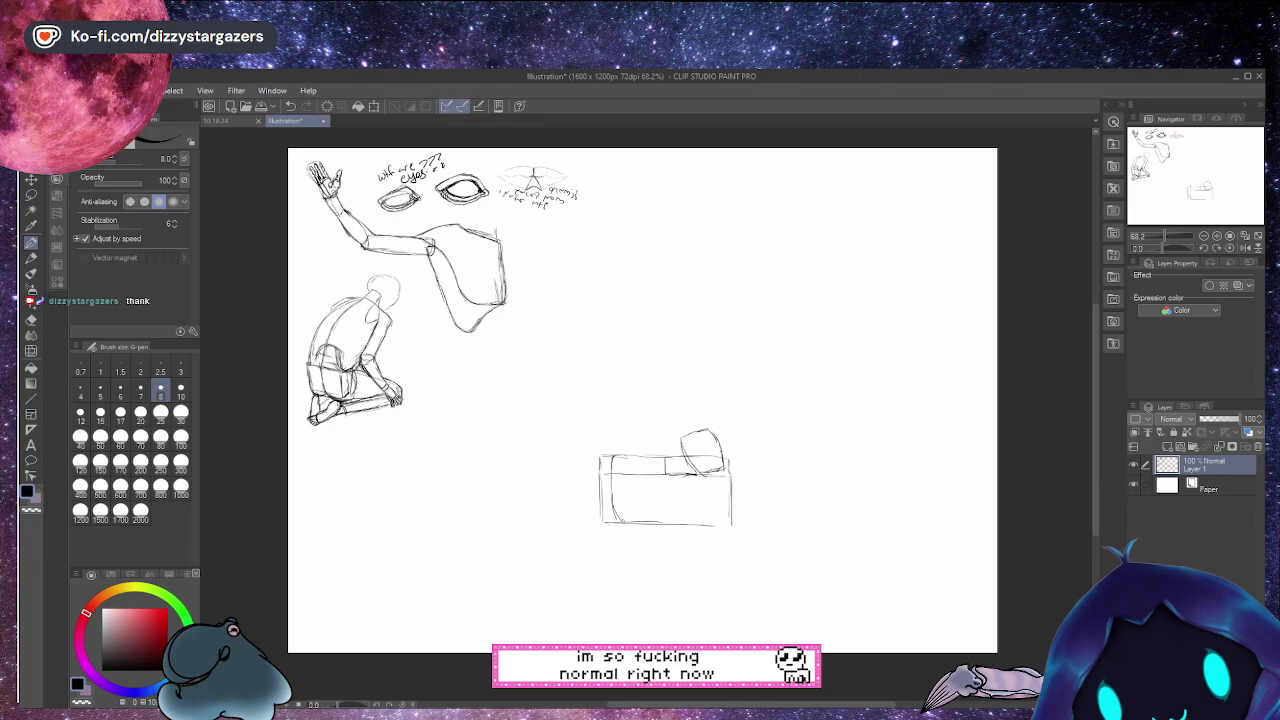
drag(624, 523, 662, 524)
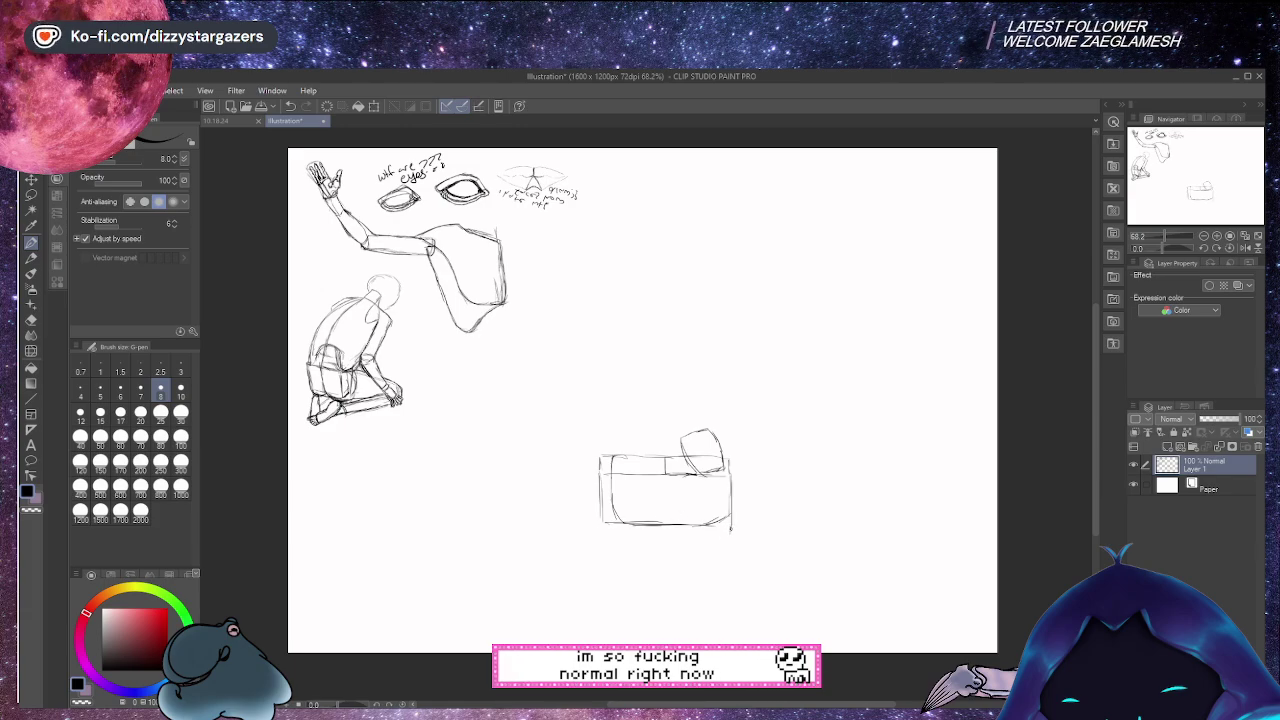
drag(730, 529, 712, 535)
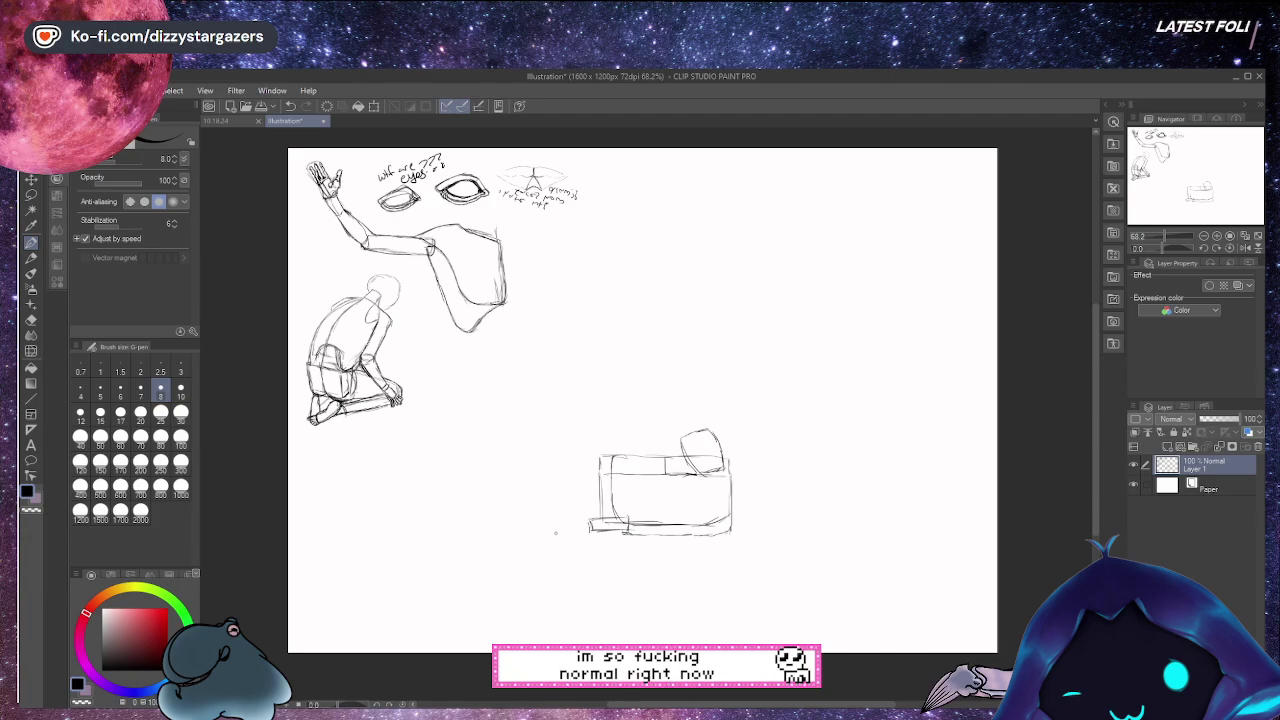
mouse_move(556, 521)
mouse_down()
mouse_move(557, 533)
mouse_move(585, 532)
mouse_up()
key(ctrl+z)
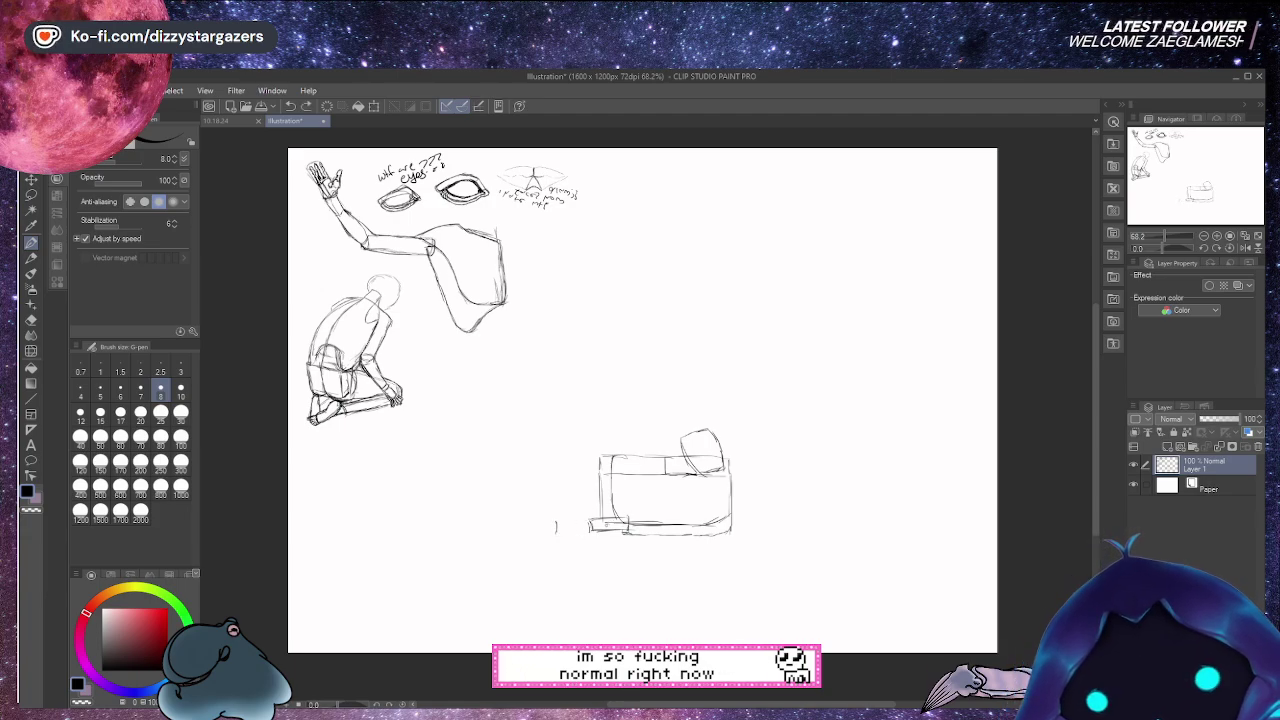
key(ctrl+z)
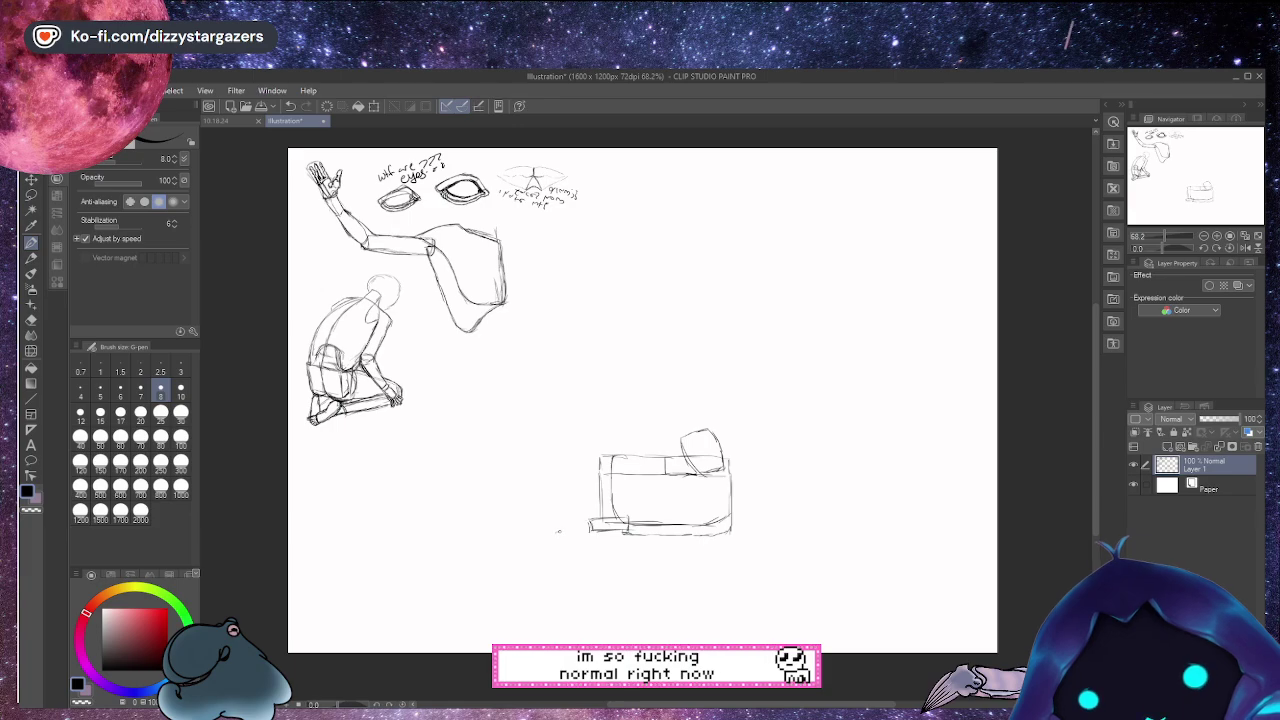
Sketch the lowest finger in blocky segments extending from the box-shaped palm, and darken the palm's edge where the fingers attach
drag(559, 525, 590, 522)
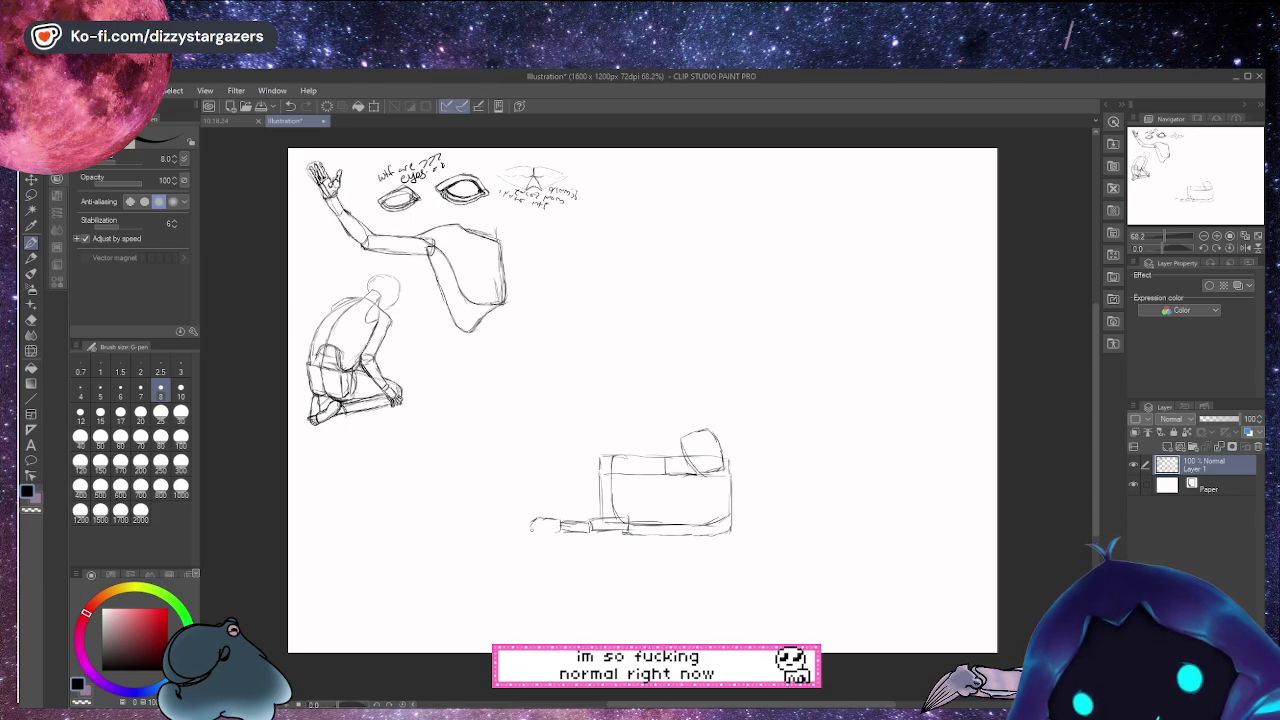
drag(530, 528, 548, 532)
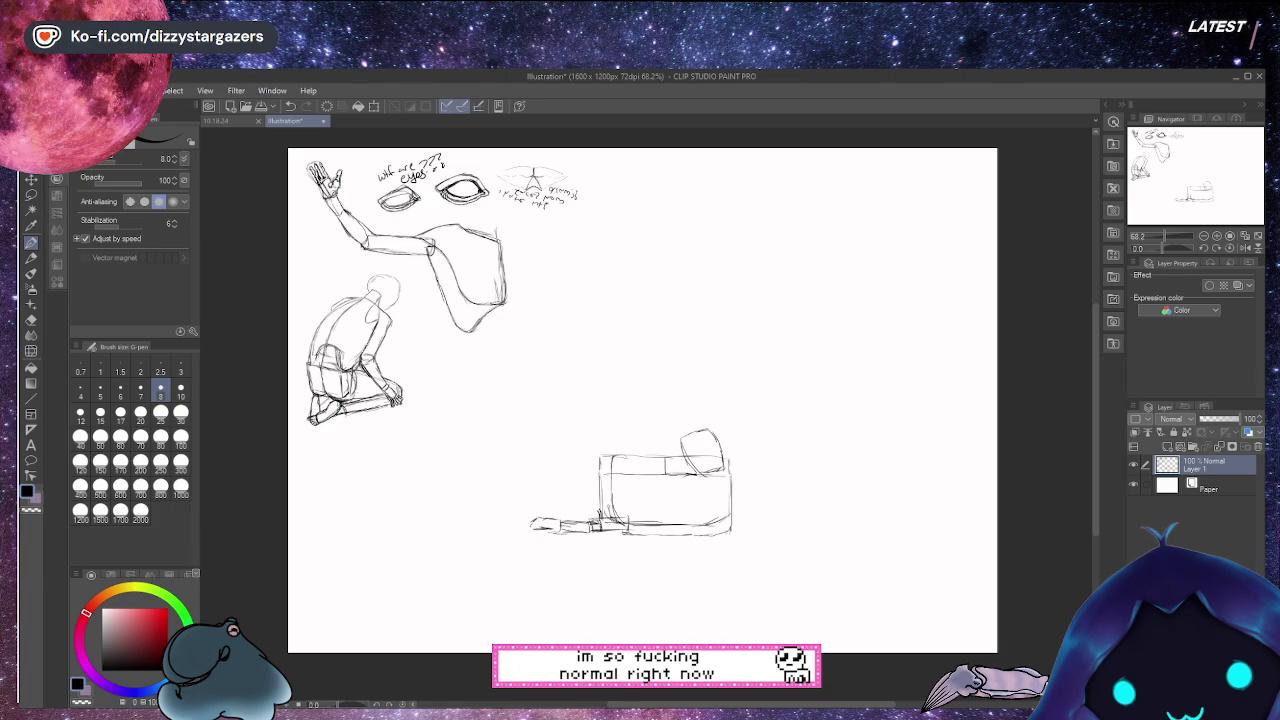
drag(607, 496, 616, 455)
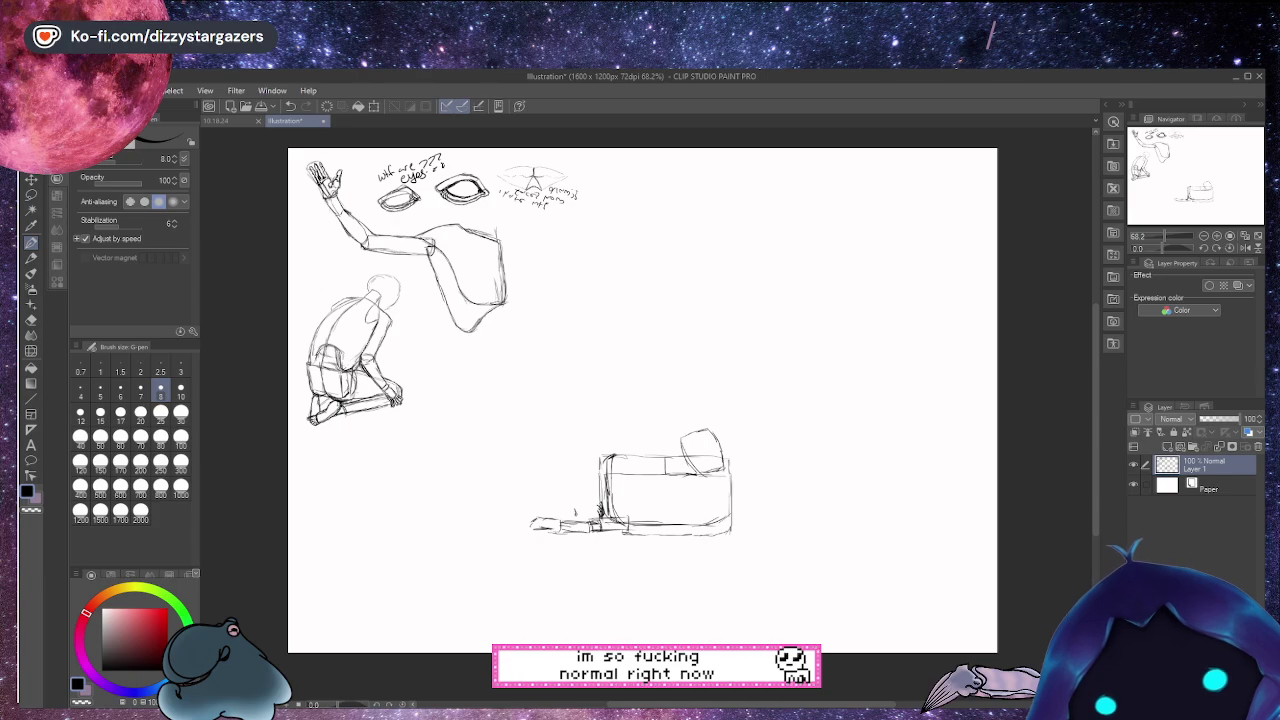
Build a second finger from blocky segments with a tapered tip above the lowest one, reinforcing the lowest finger's base
drag(575, 518, 591, 515)
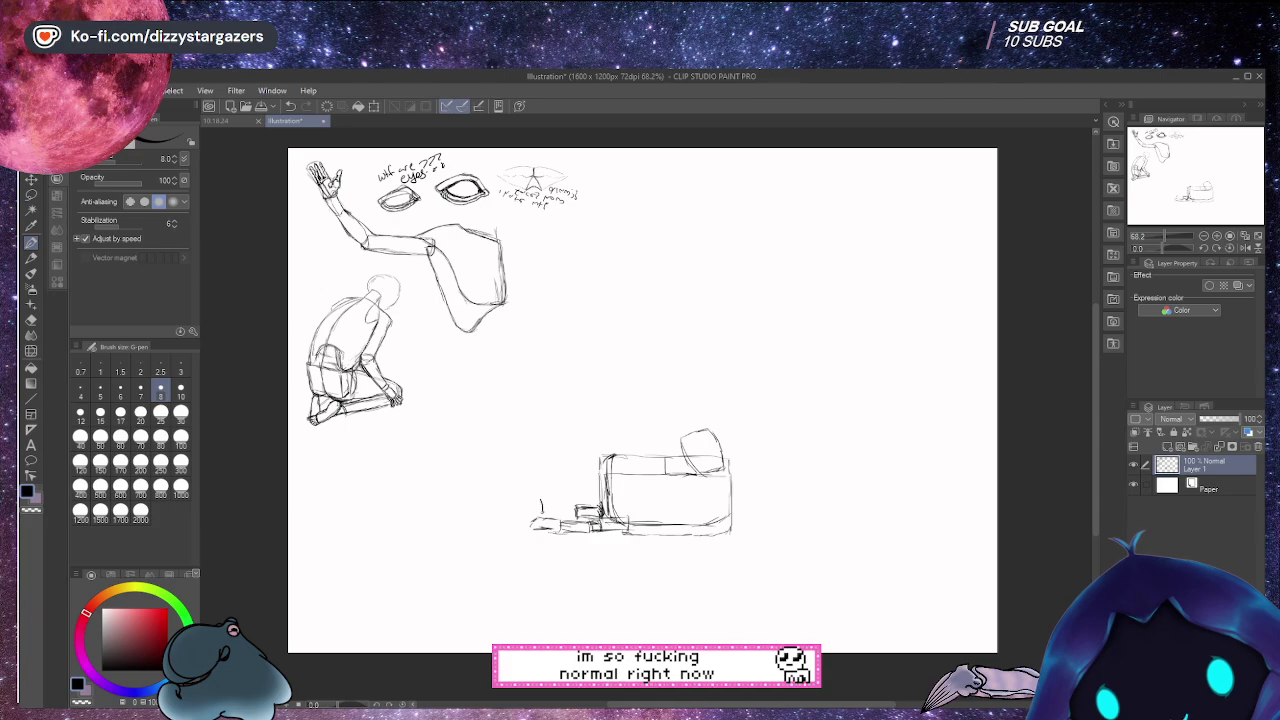
drag(541, 503, 574, 507)
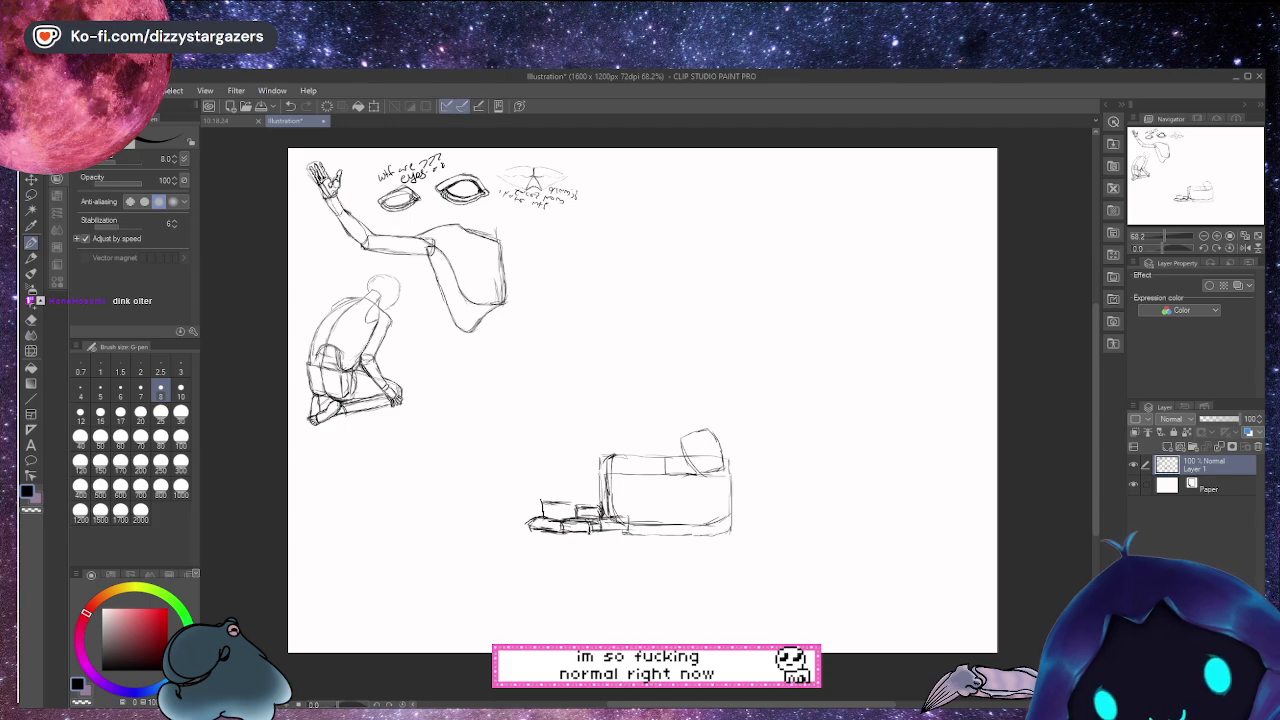
drag(592, 531, 630, 532)
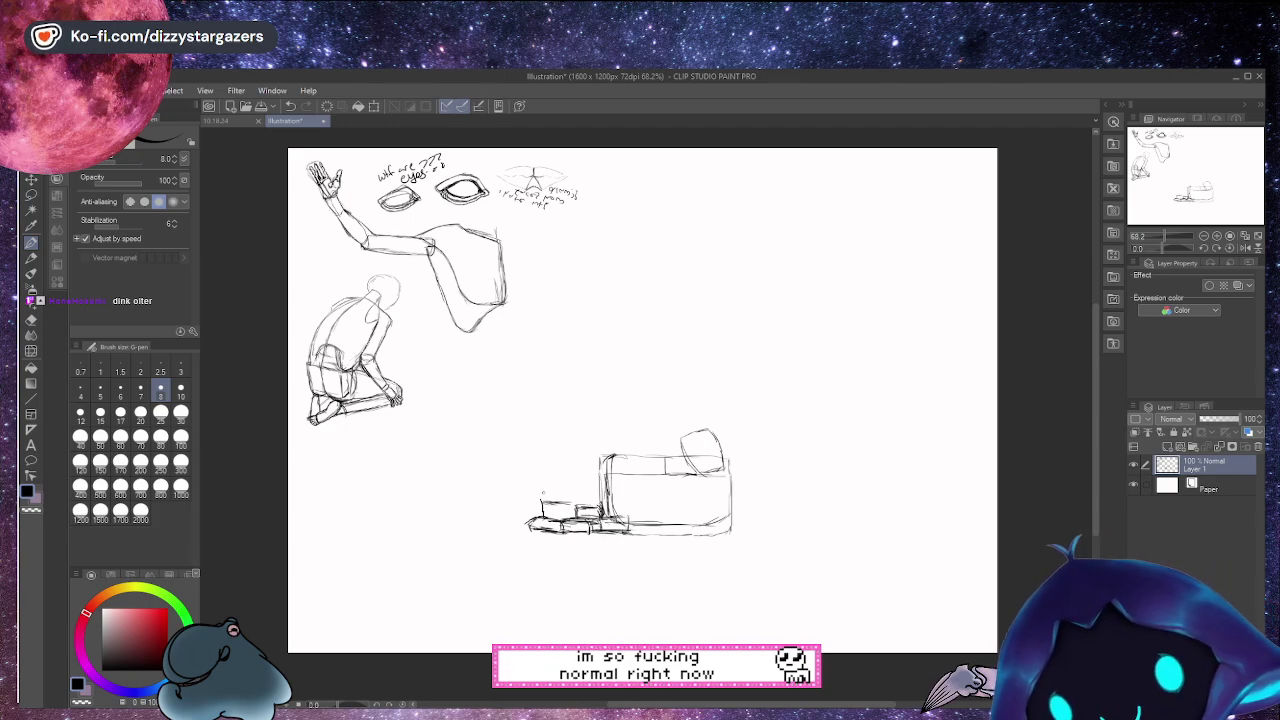
drag(548, 505, 578, 509)
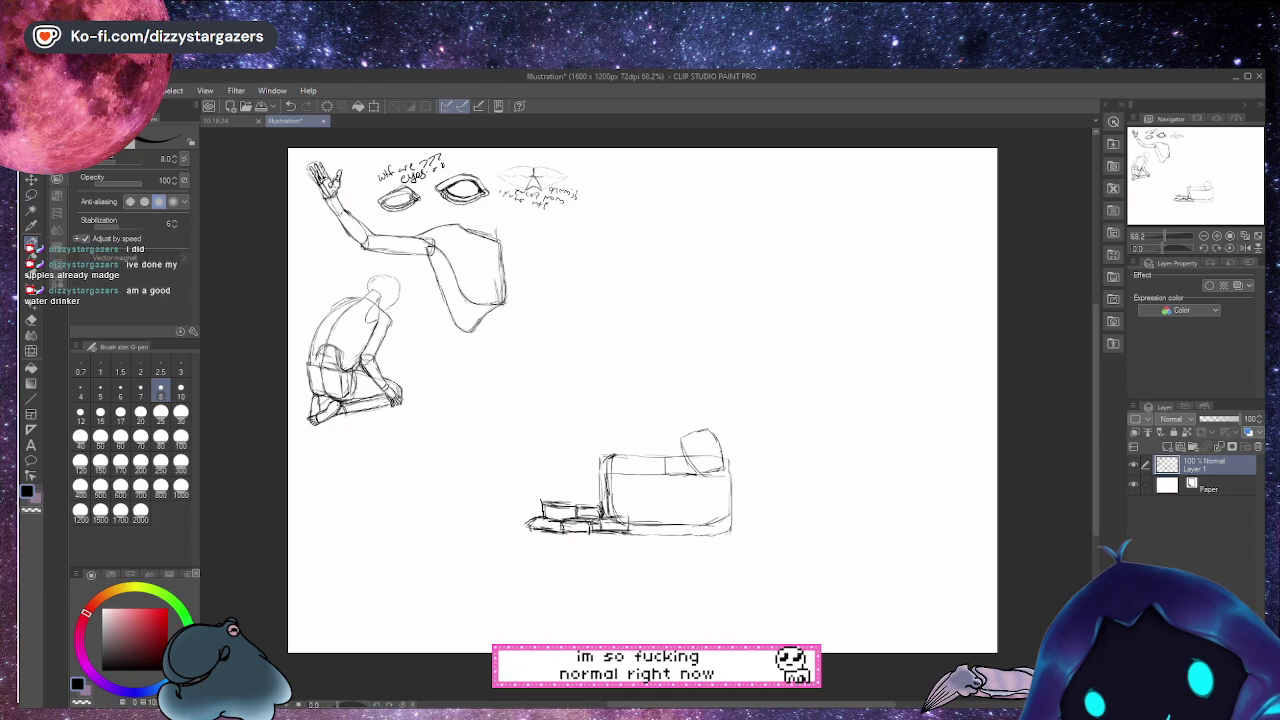
drag(525, 506, 544, 504)
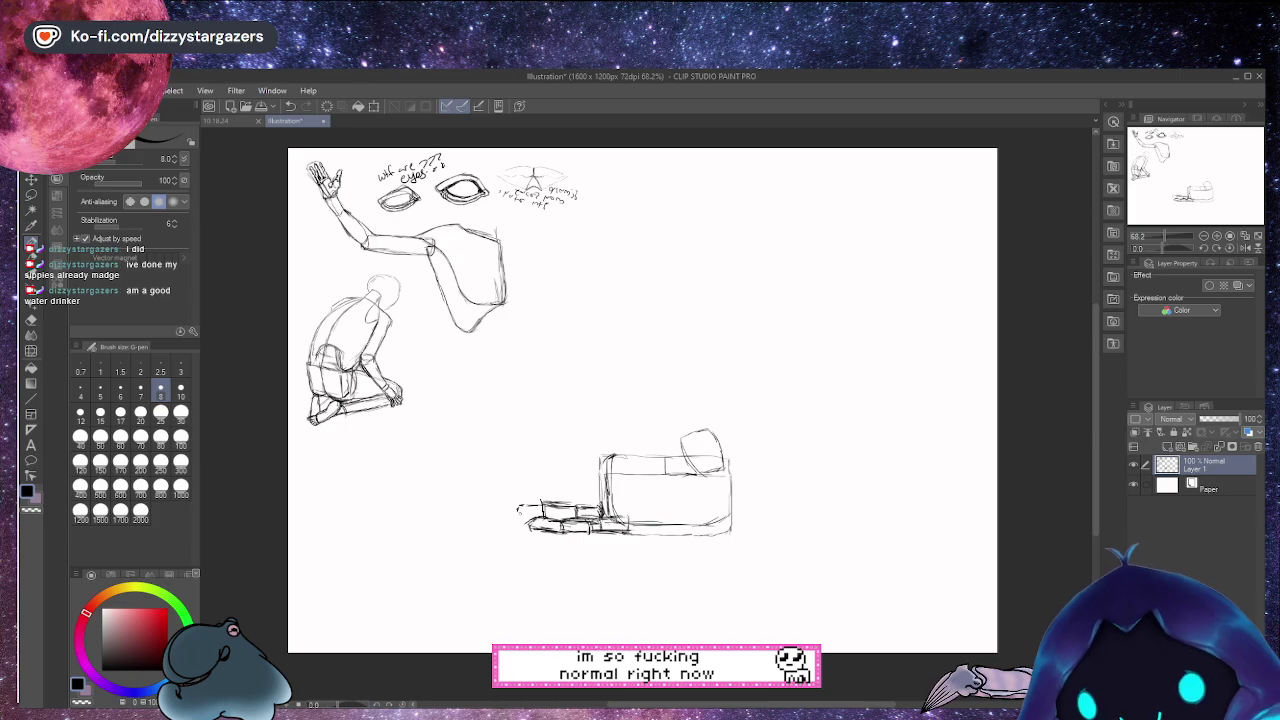
drag(517, 512, 530, 514)
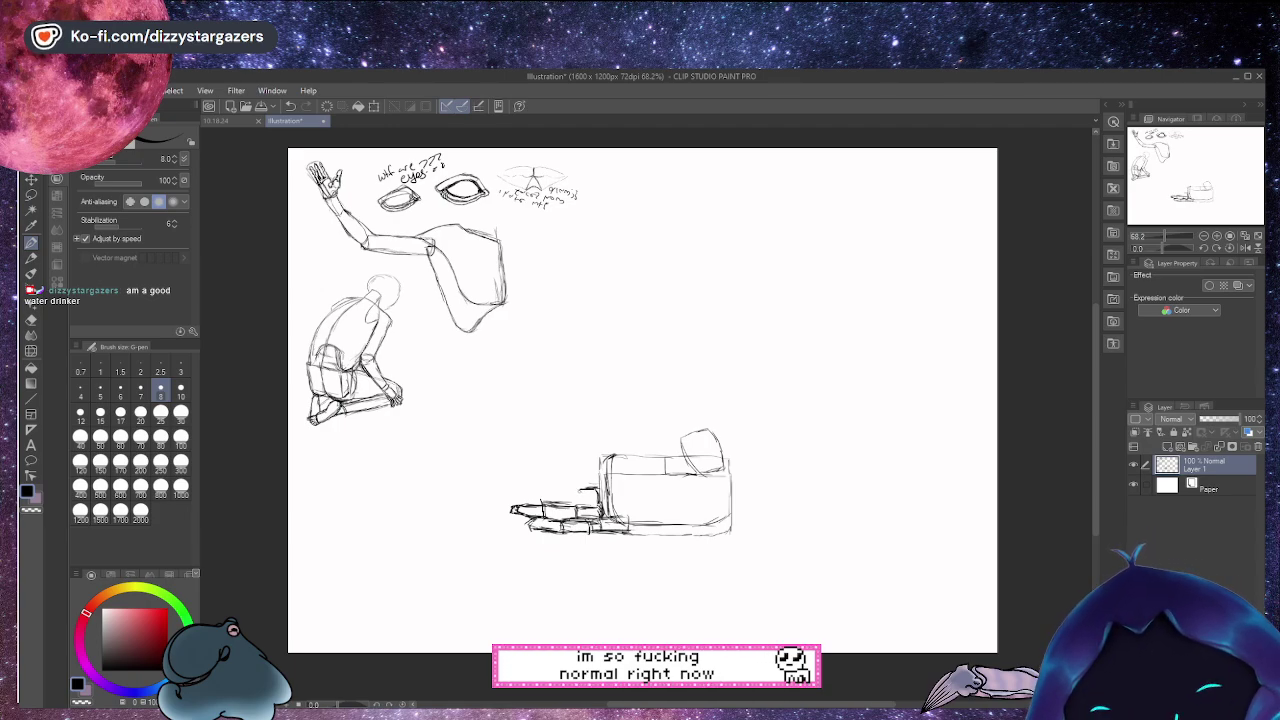
Add a third segmented finger with a tapered tip above the second finger of the boxy hand
drag(572, 494, 582, 491)
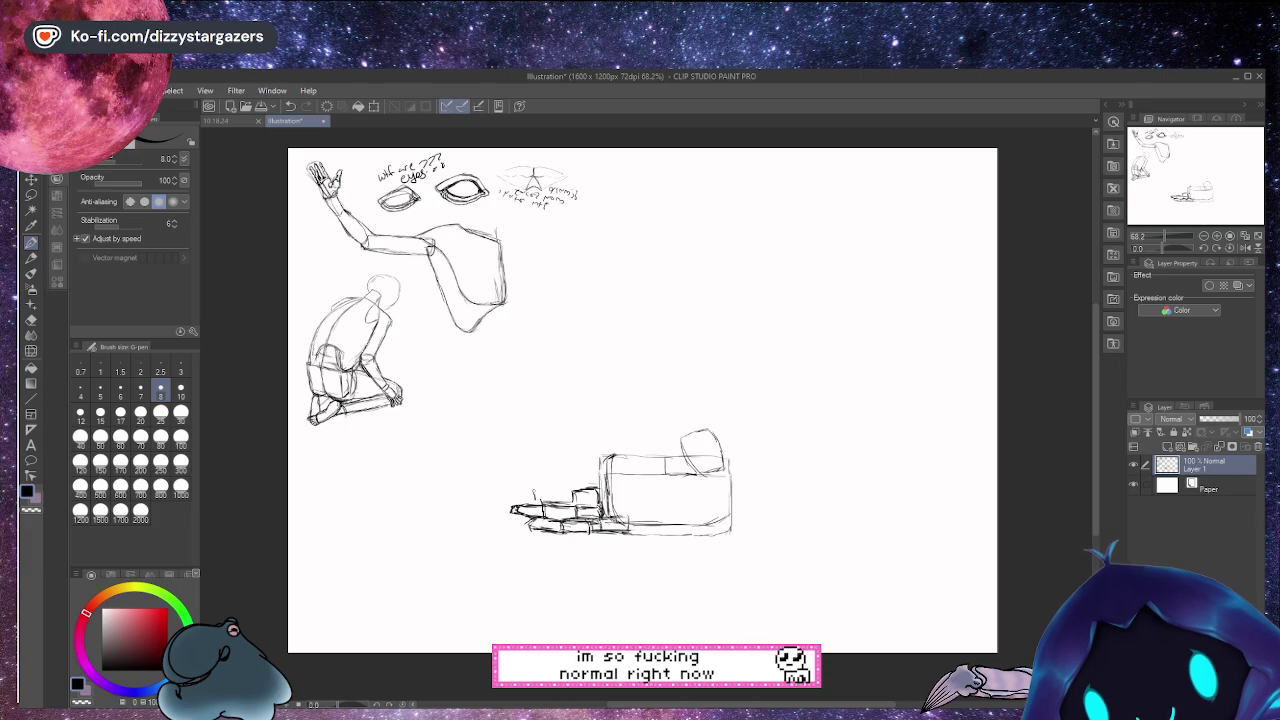
drag(534, 492, 598, 490)
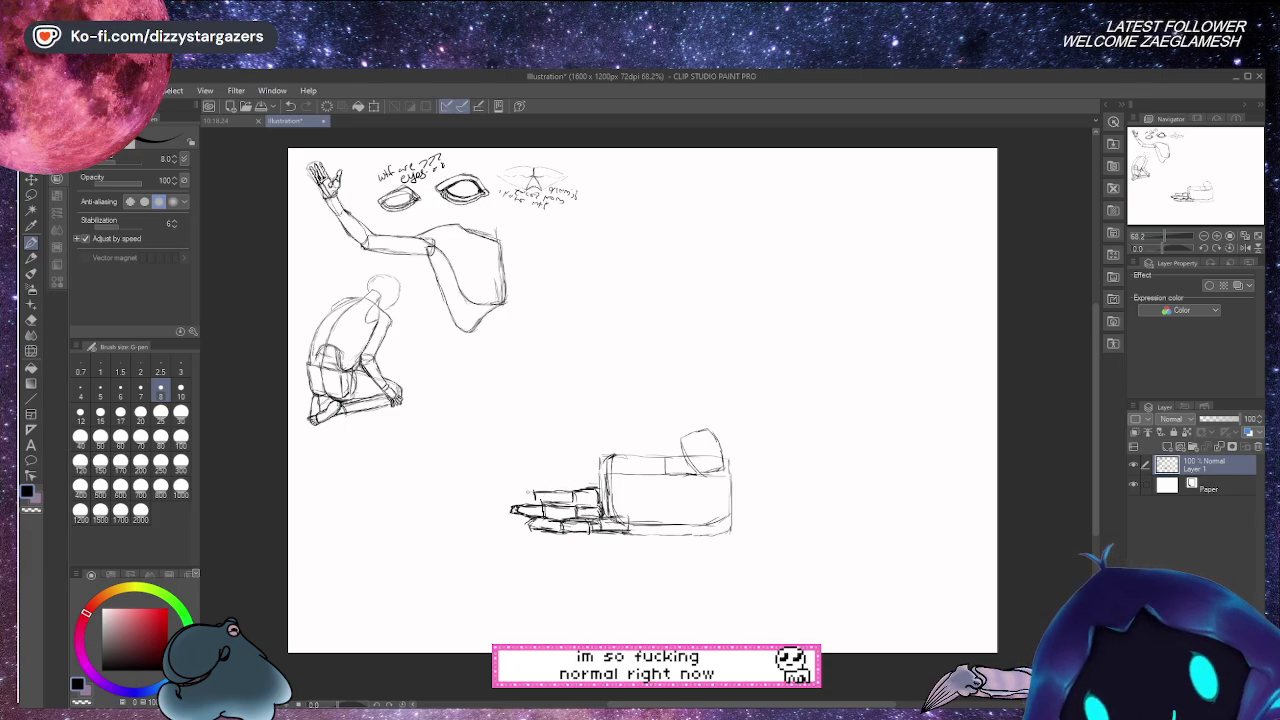
drag(526, 490, 503, 491)
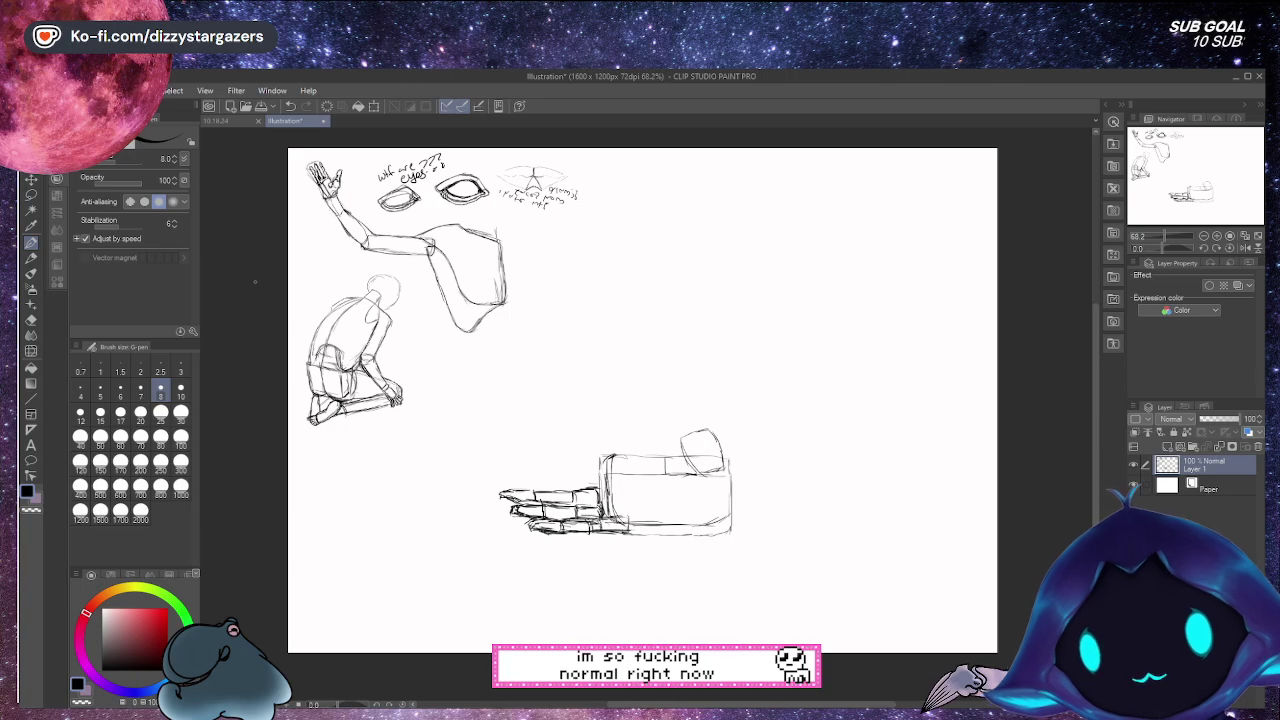
Lasso the boxy hand, shrink and flip it upside down beside the mouth sketch, then deselect and return to the pen
click(31, 194)
mouse_move(696, 380)
mouse_down()
mouse_move(500, 430)
mouse_move(602, 602)
mouse_move(835, 493)
mouse_move(697, 384)
mouse_up()
click(374, 106)
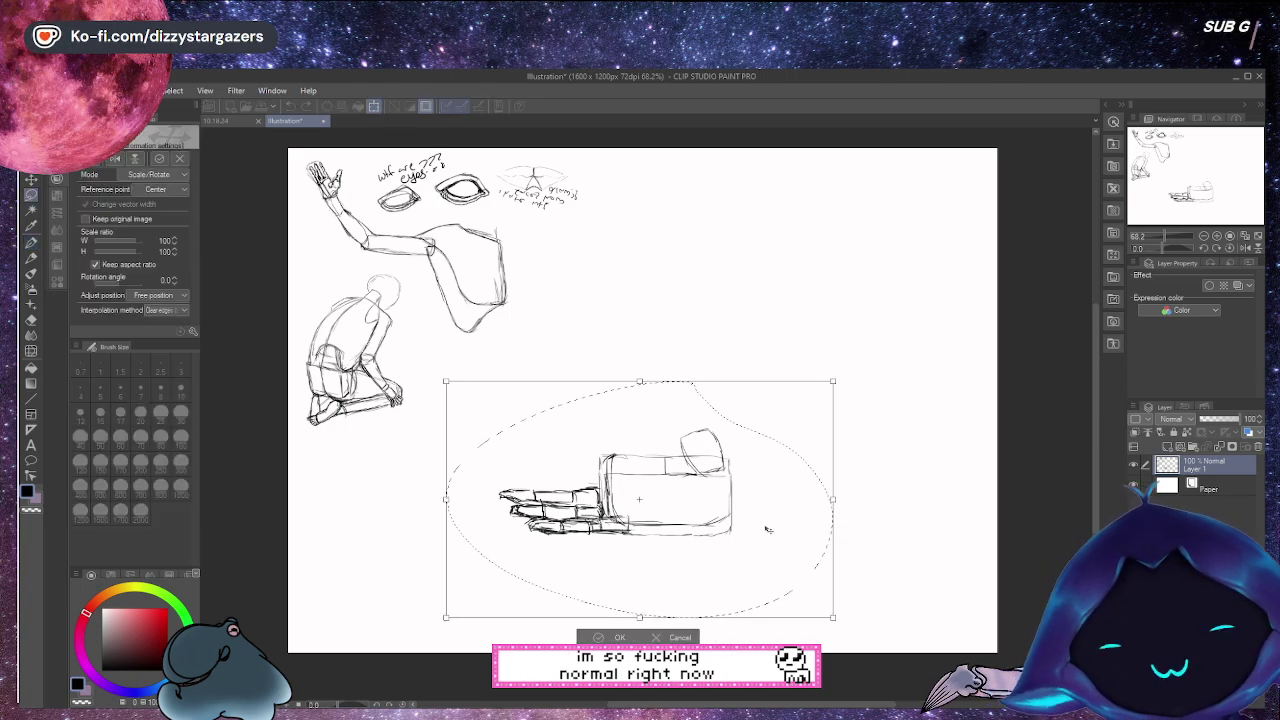
drag(802, 581, 607, 470)
mouse_move(570, 415)
mouse_down()
mouse_move(570, 305)
mouse_move(570, 318)
mouse_move(665, 260)
mouse_move(720, 195)
mouse_move(690, 175)
mouse_up()
click(628, 255)
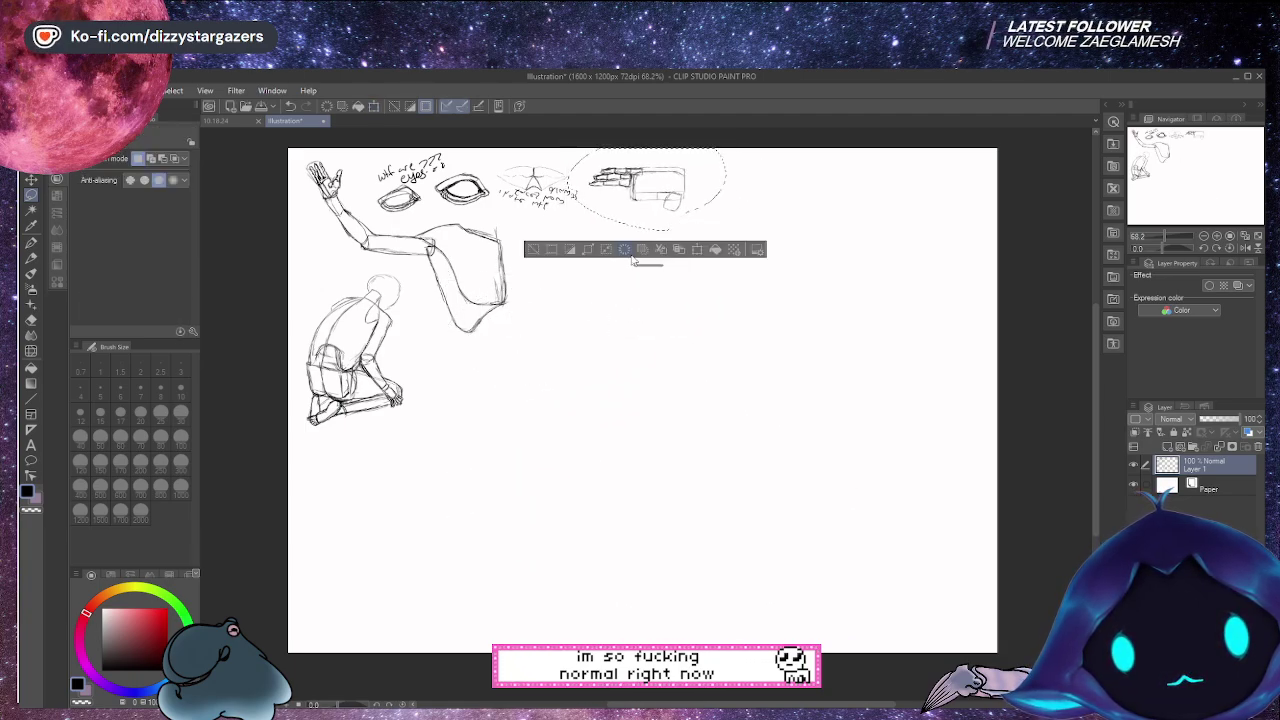
click(540, 252)
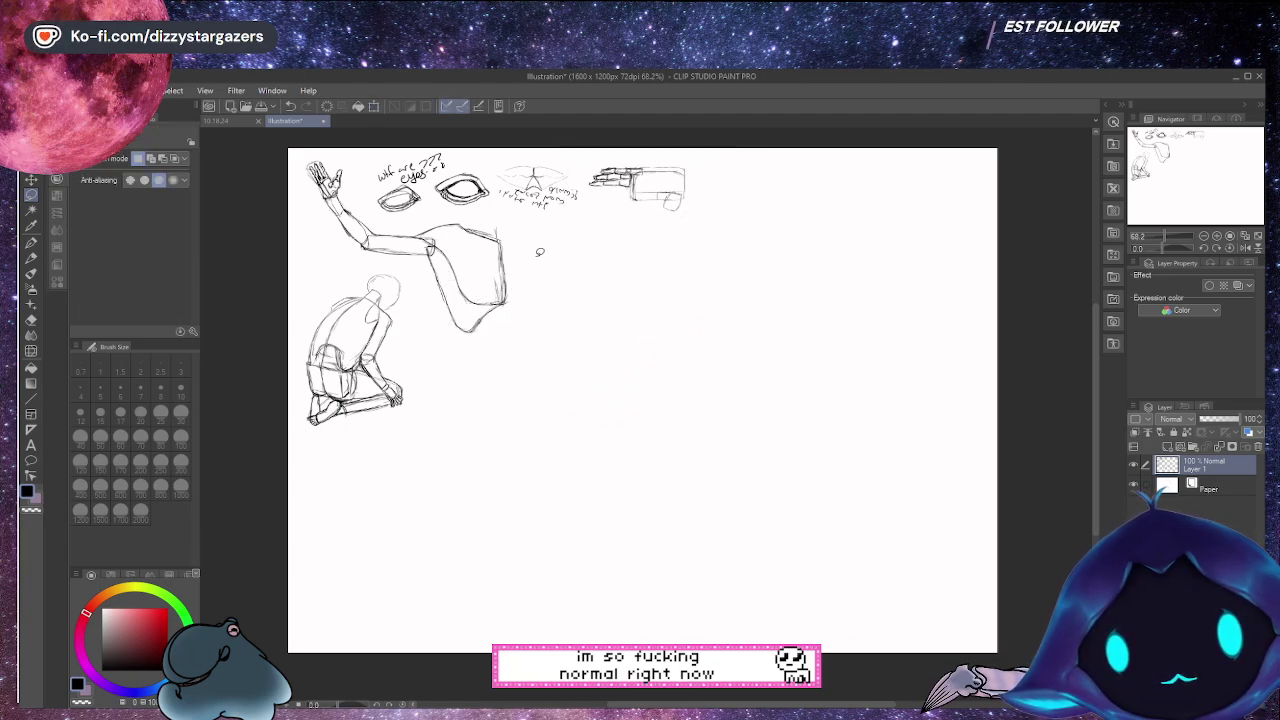
click(32, 246)
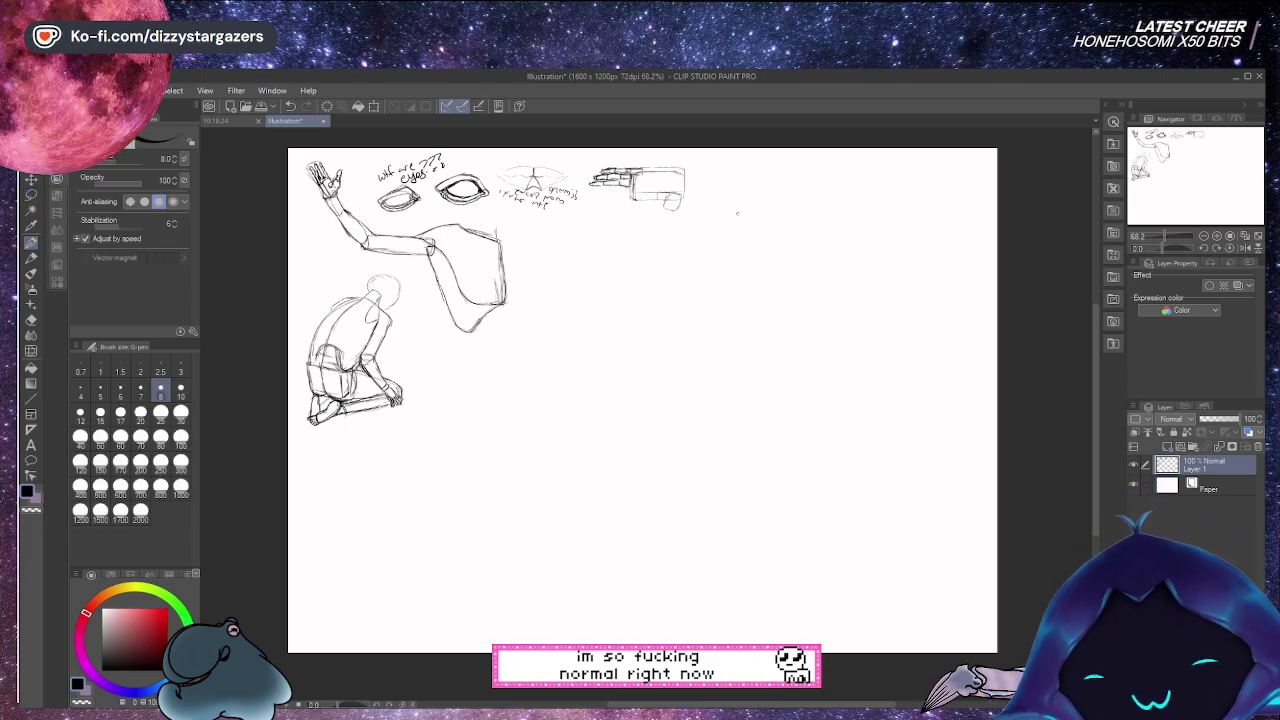
Handwrite "the grave yard of anatomy sins" beside the small hand and draw a curved dividing line beneath the row of discarded studies
mouse_move(701, 160)
mouse_down()
mouse_move(703, 181)
mouse_move(748, 172)
mouse_move(758, 190)
mouse_move(814, 160)
mouse_move(804, 198)
mouse_up()
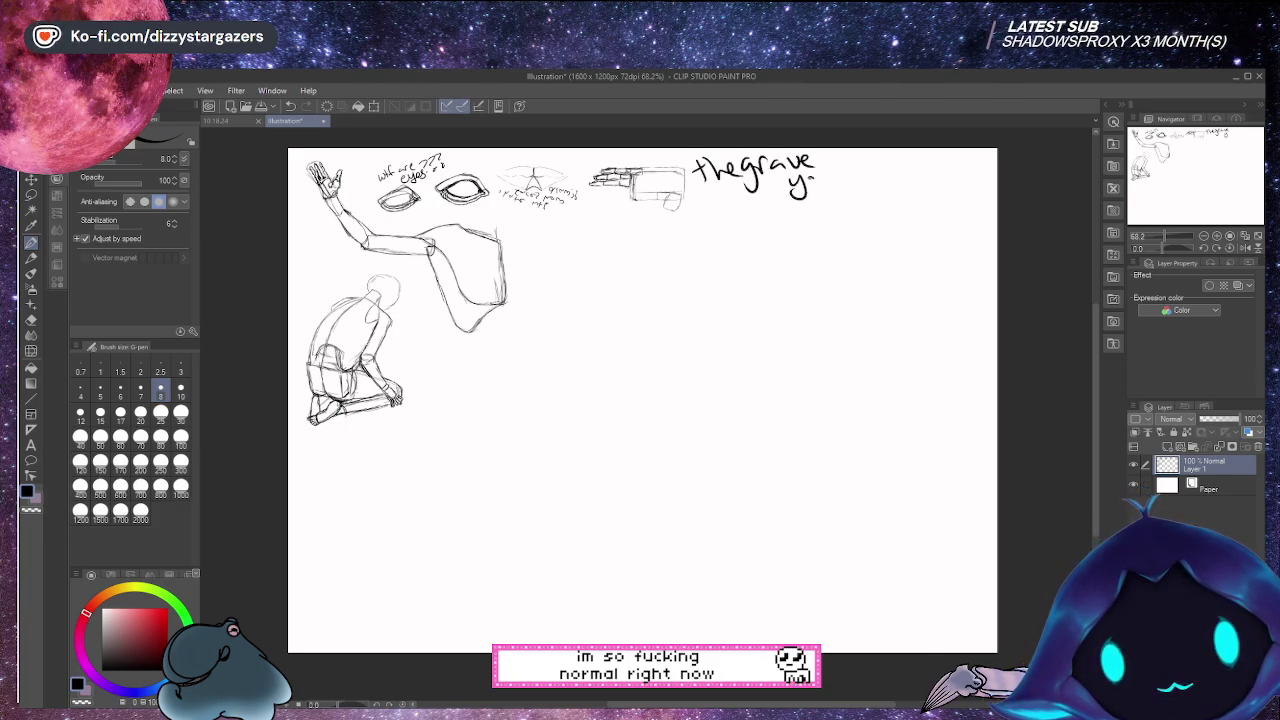
mouse_move(862, 165)
mouse_down()
mouse_move(872, 177)
mouse_move(822, 213)
mouse_up()
drag(827, 214, 908, 200)
mouse_move(918, 170)
mouse_down()
mouse_move(884, 222)
mouse_move(898, 216)
mouse_up()
mouse_move(904, 214)
mouse_down()
mouse_move(934, 198)
mouse_move(953, 230)
mouse_move(541, 212)
mouse_move(402, 224)
mouse_move(365, 215)
mouse_up()
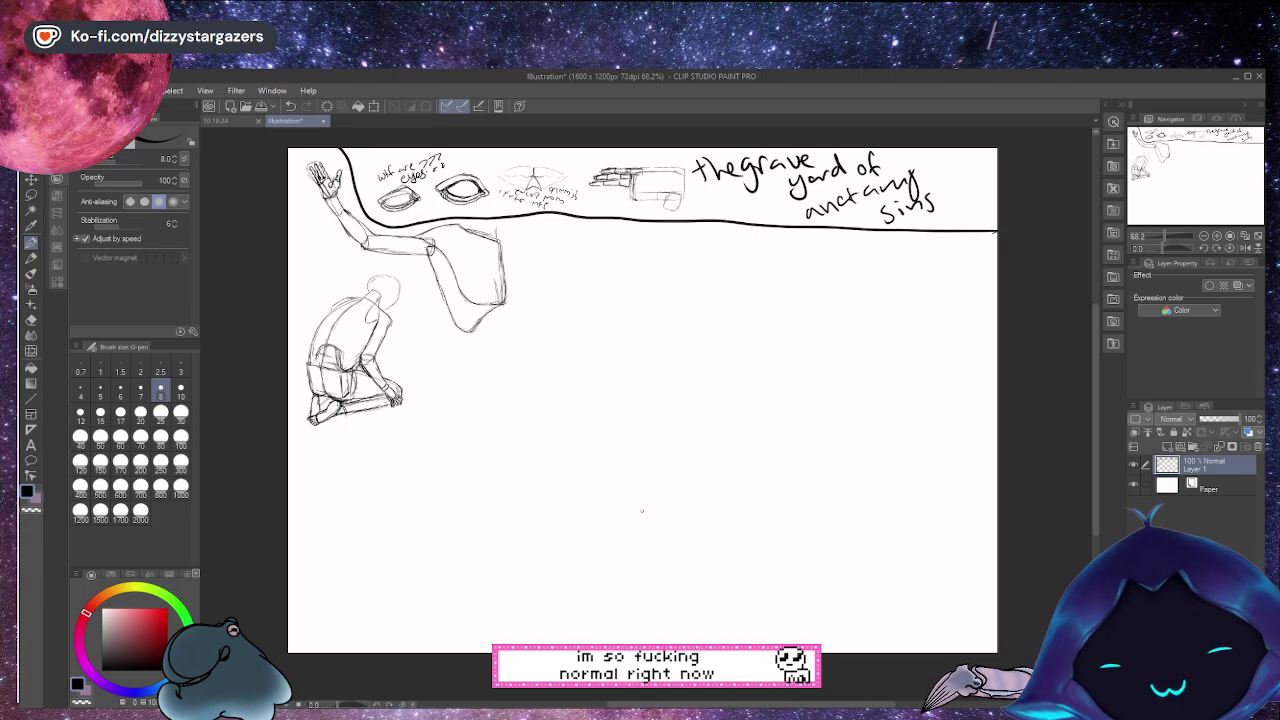
Sketch an upright boxy palm in the lower middle of the canvas with a small segmented thumb angled outward from its lower corner
drag(628, 472, 632, 556)
drag(698, 488, 711, 556)
drag(628, 462, 696, 468)
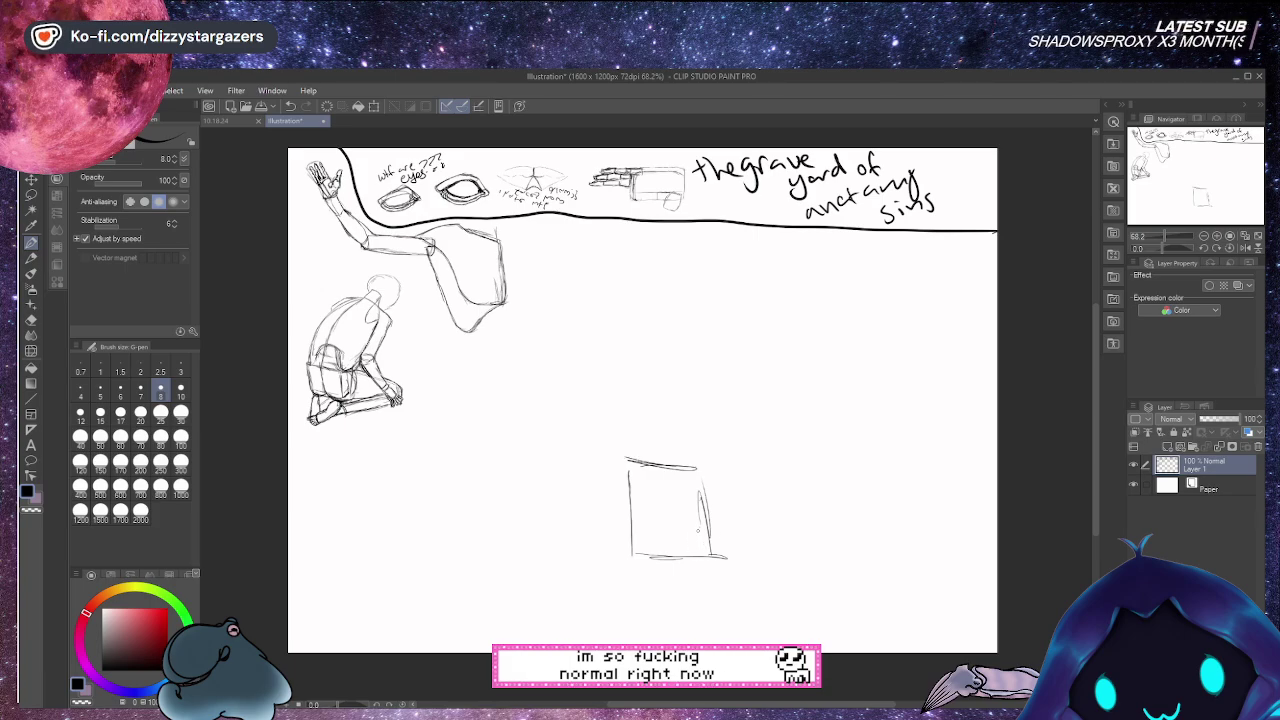
mouse_move(714, 552)
mouse_down()
mouse_move(711, 521)
mouse_move(749, 517)
mouse_up()
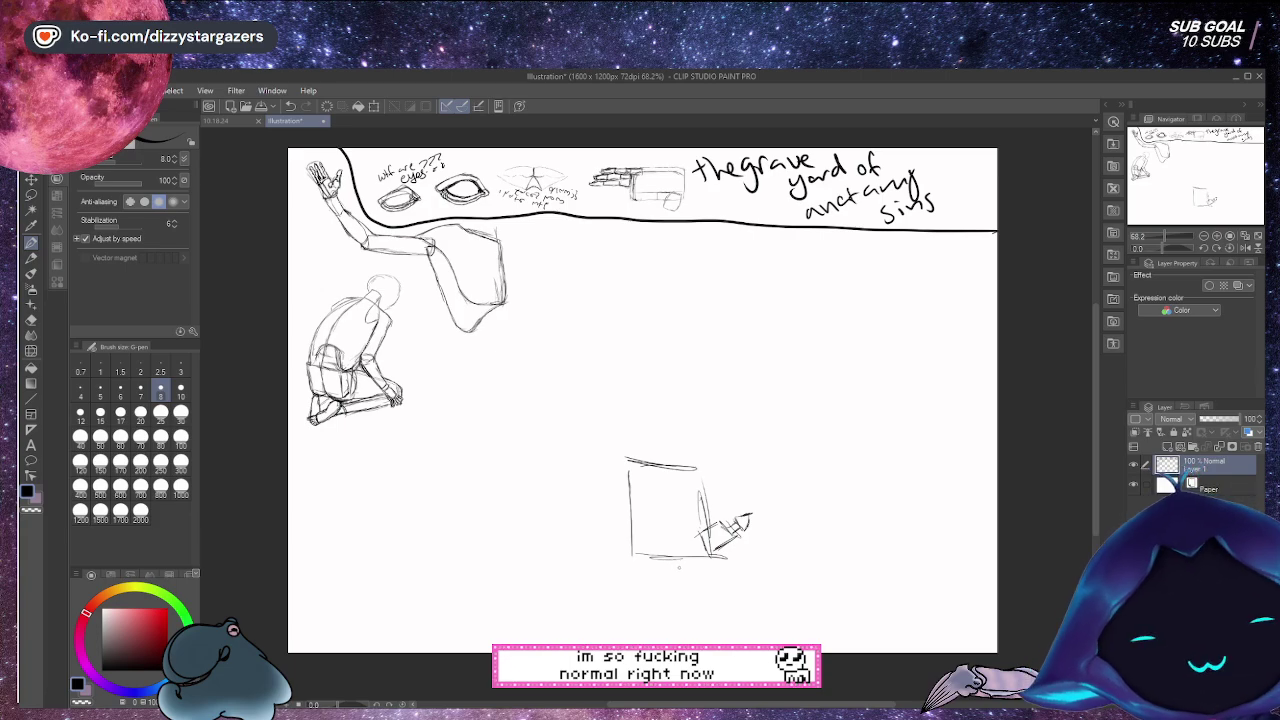
Add a narrow side strip along the palm's edge opposite the thumb and draw a slanted forearm below, redoing its first line
drag(643, 467, 645, 528)
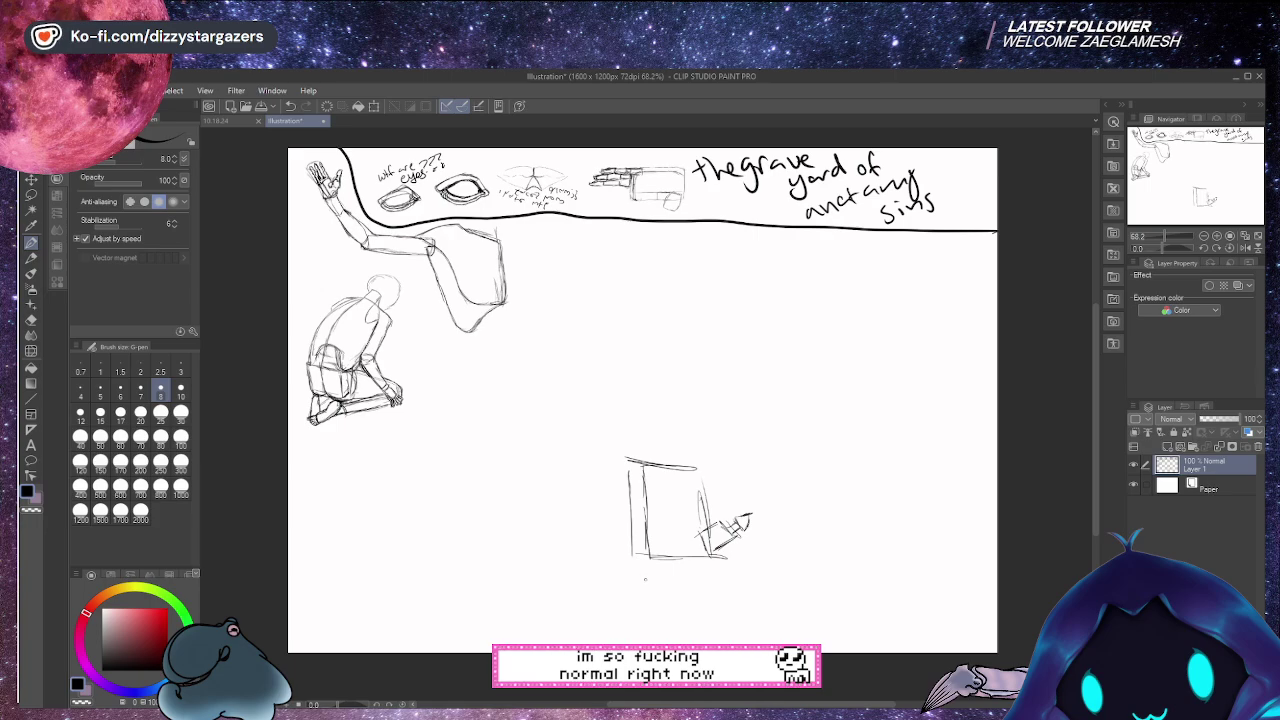
drag(631, 558, 662, 605)
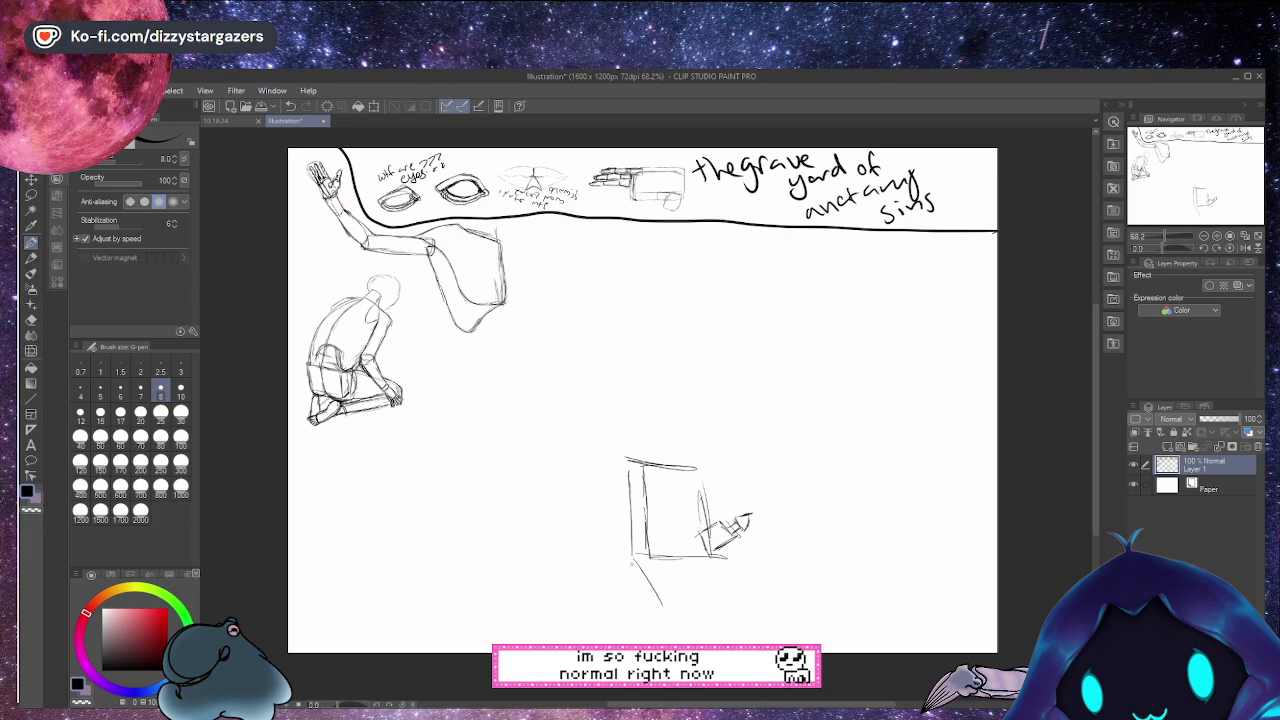
key(ctrl+z)
drag(632, 559, 660, 628)
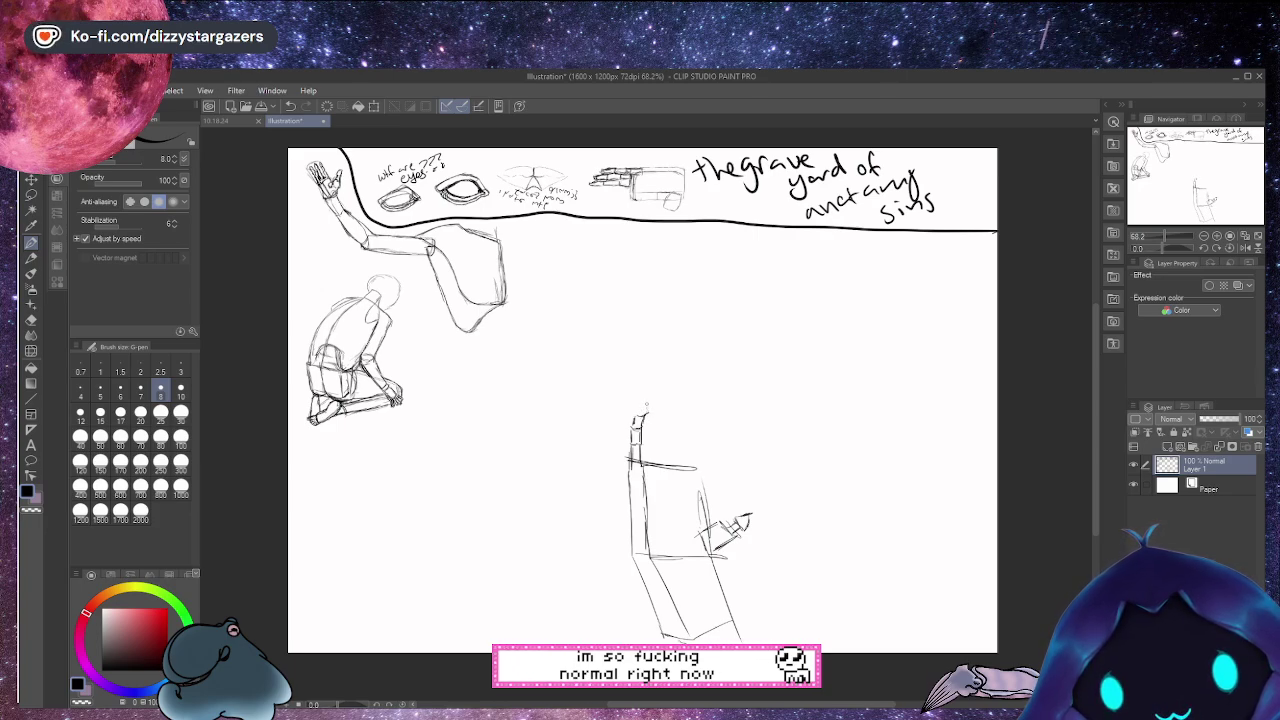
Finish the outermost finger above the palm's side strip with a rounded fingertip and reinforce its inner edge
drag(649, 418, 647, 401)
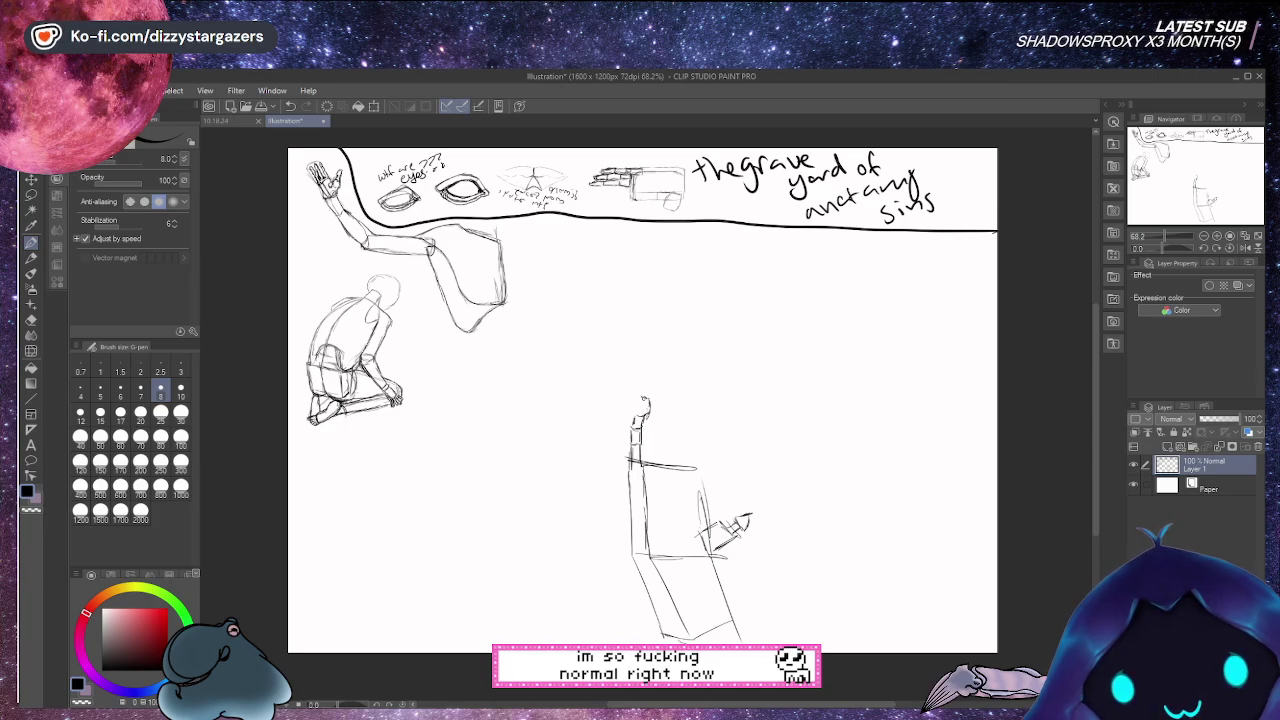
drag(642, 400, 646, 413)
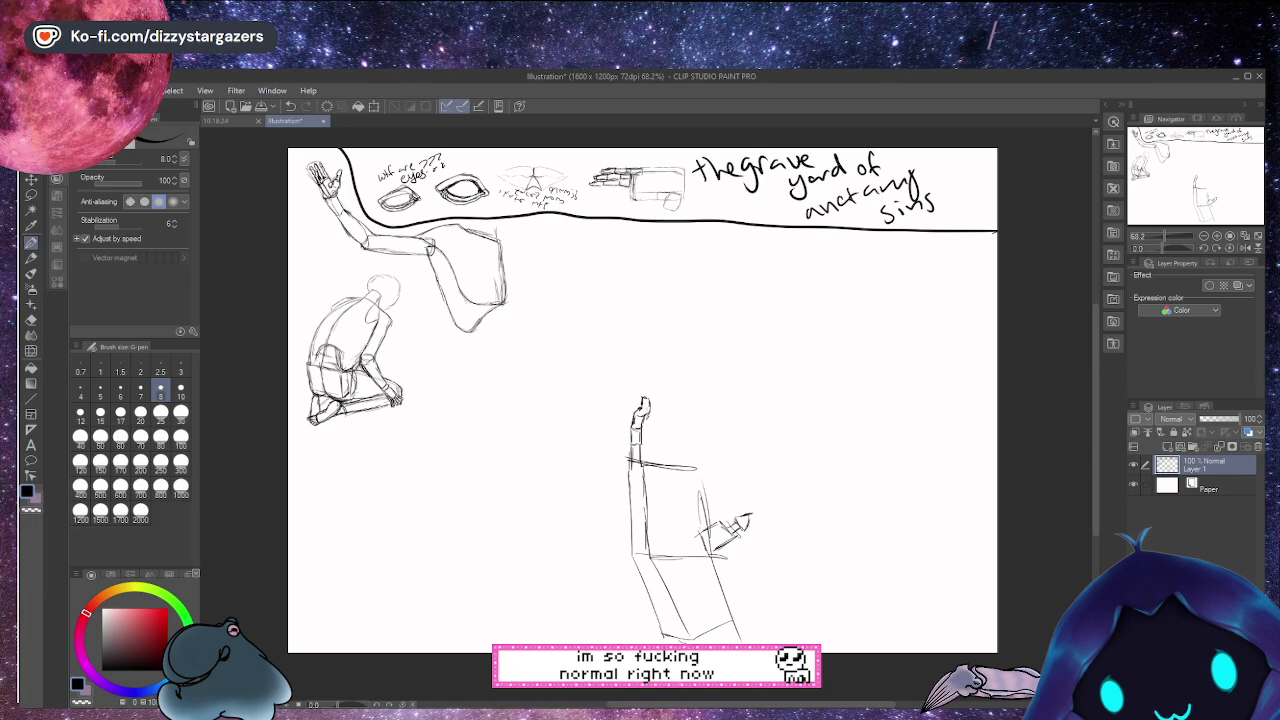
drag(644, 418, 642, 439)
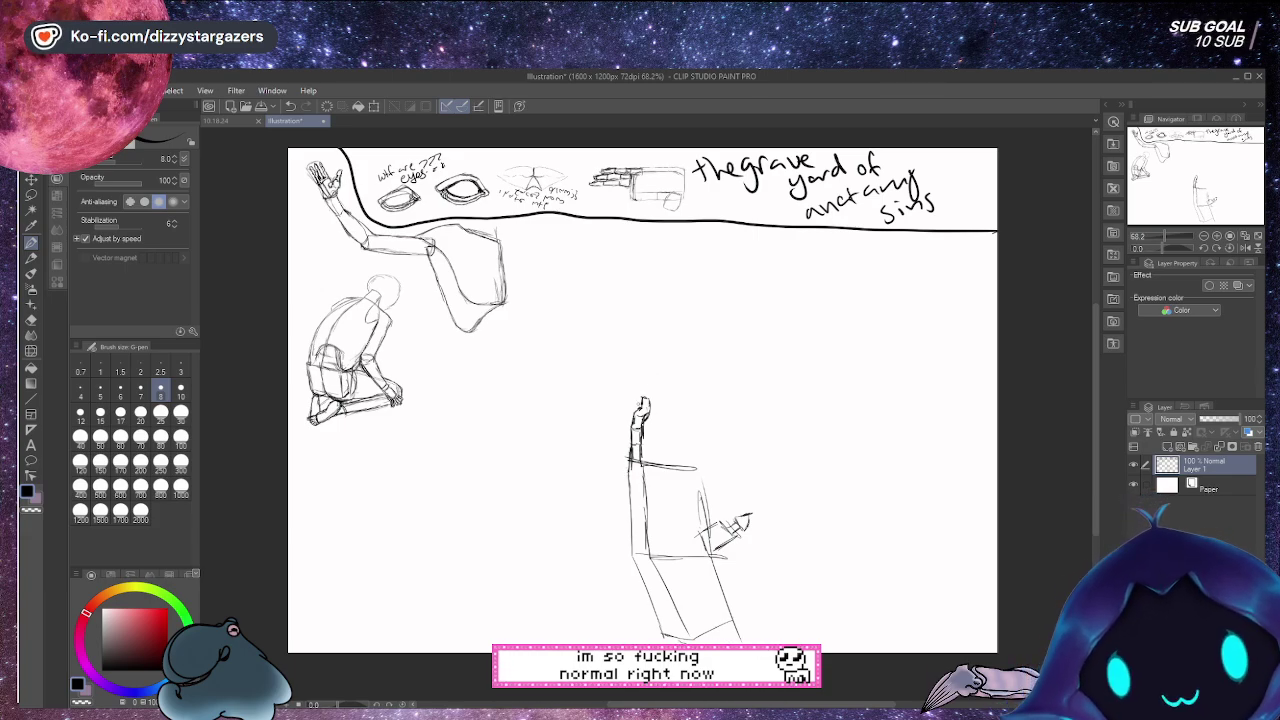
Draw a taller second finger behind the outermost one, with an upper segment and a pointed tip
drag(636, 397, 638, 411)
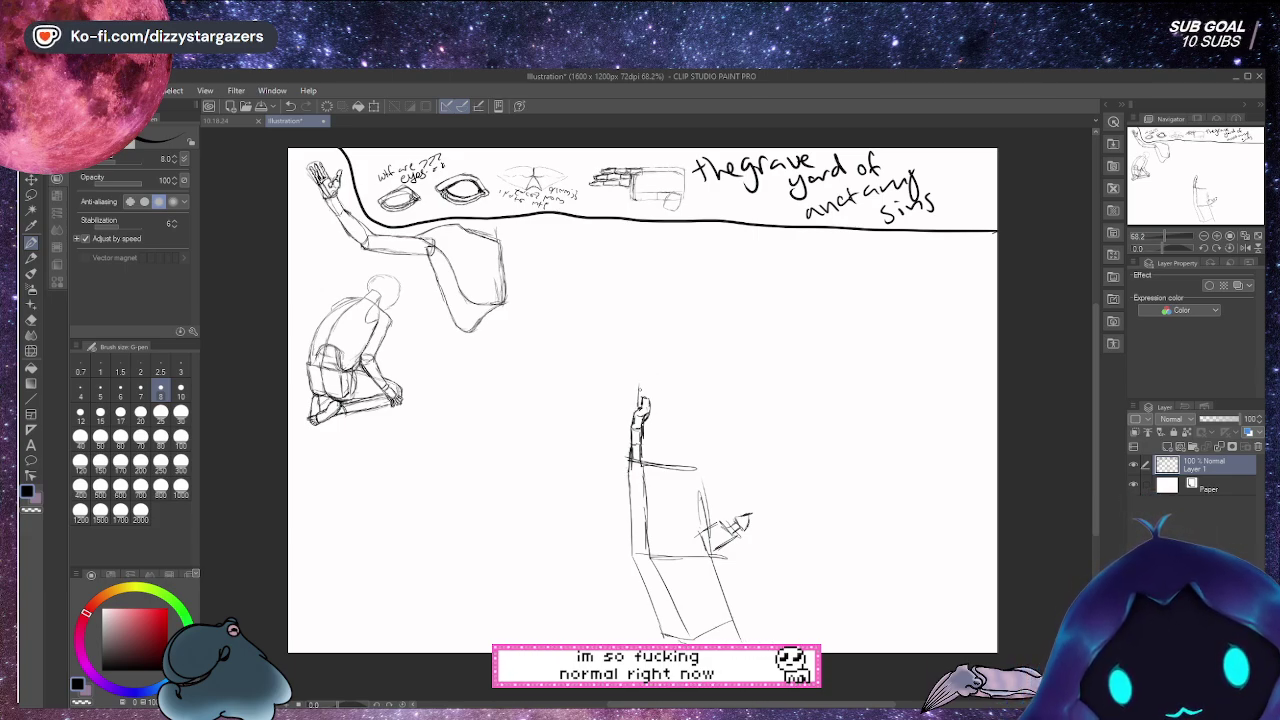
drag(641, 385, 654, 386)
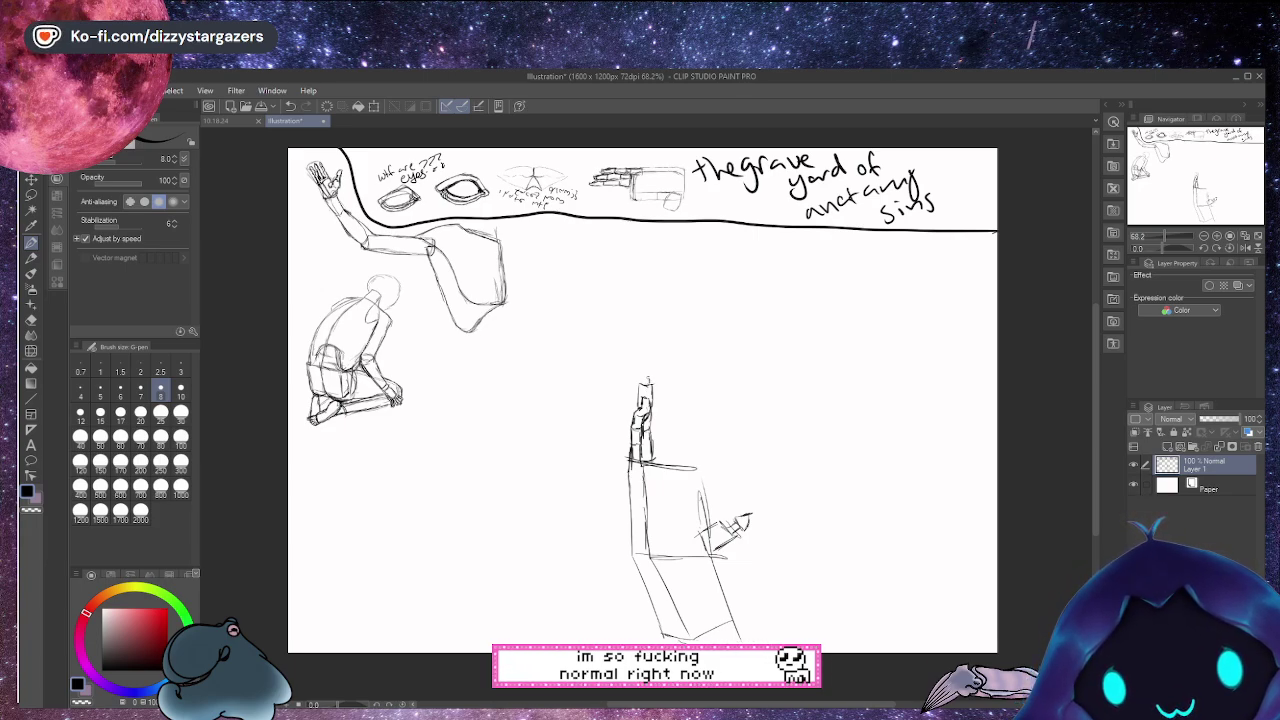
drag(650, 370, 642, 383)
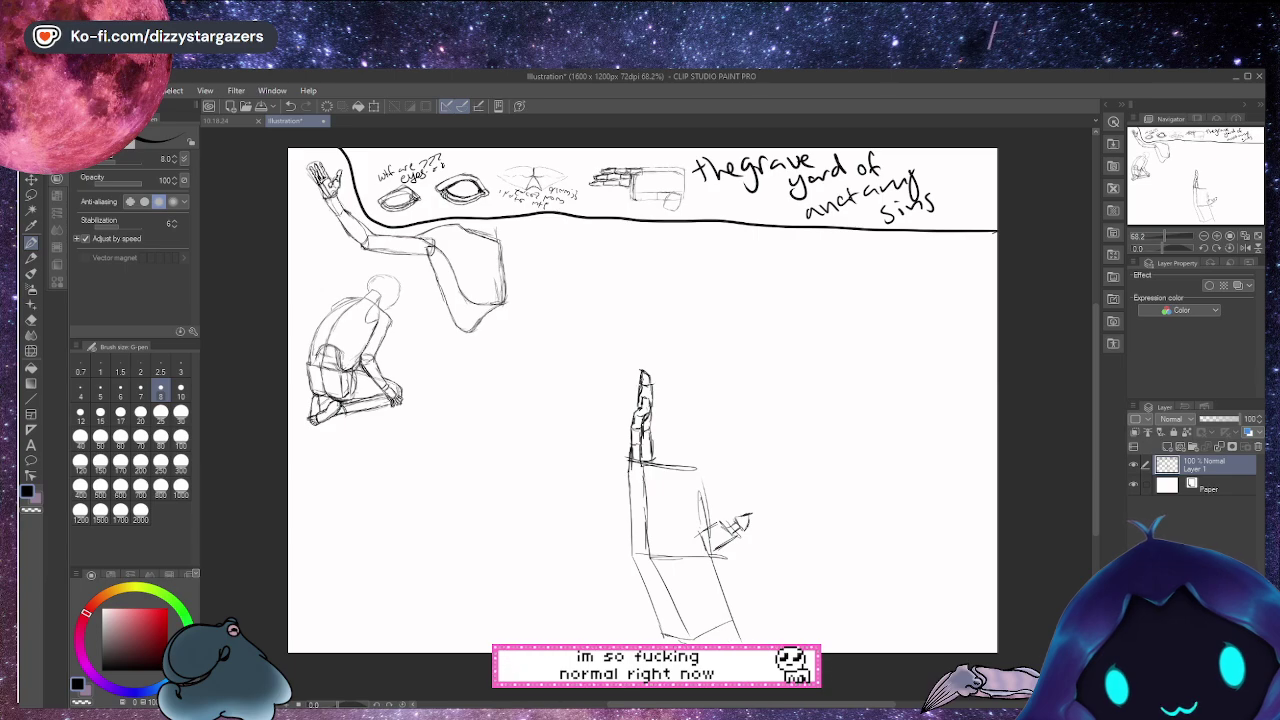
drag(648, 381, 651, 410)
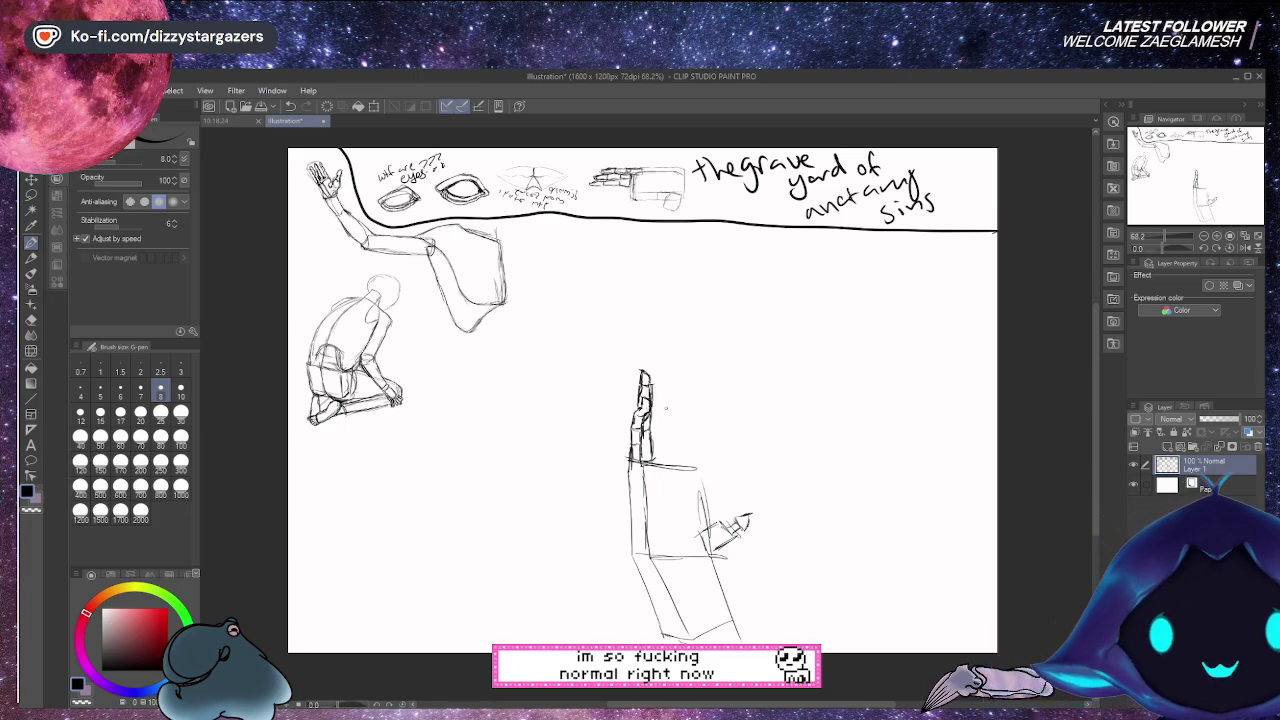
Sketch a third segmented finger beside the second, redraw its upper segment narrower, and close it with a pointed tip
key(e)
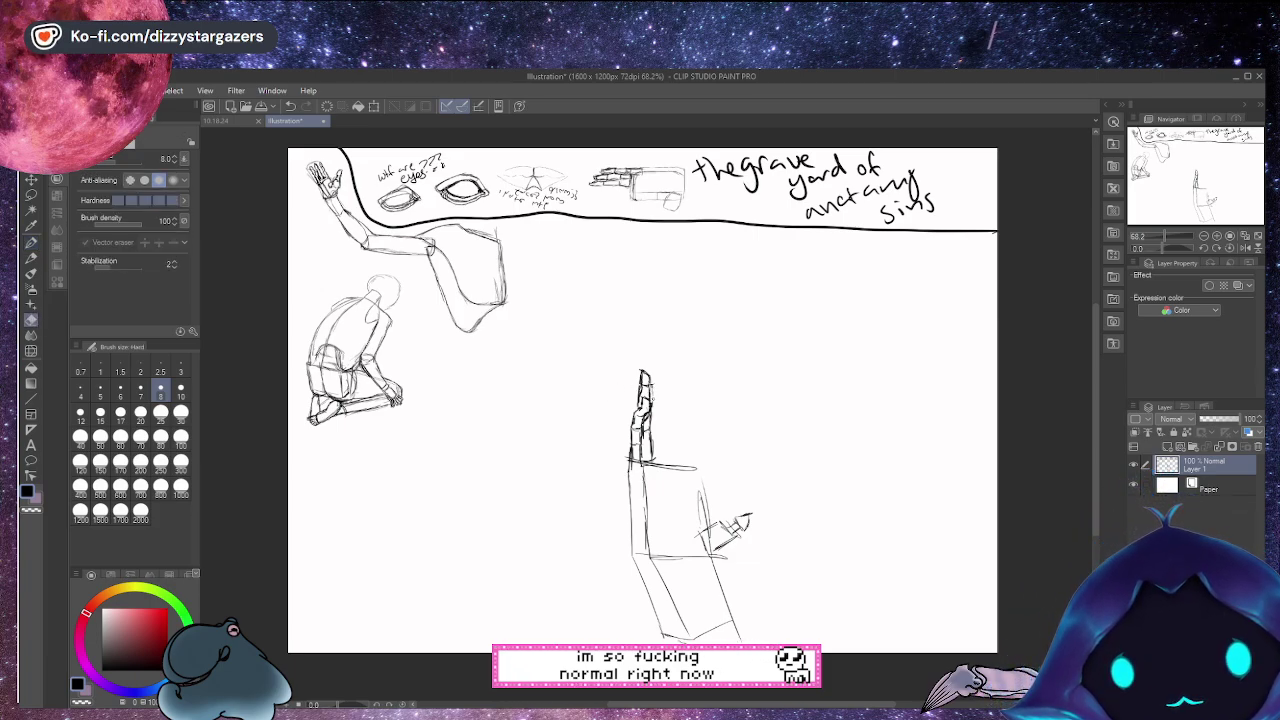
click(31, 242)
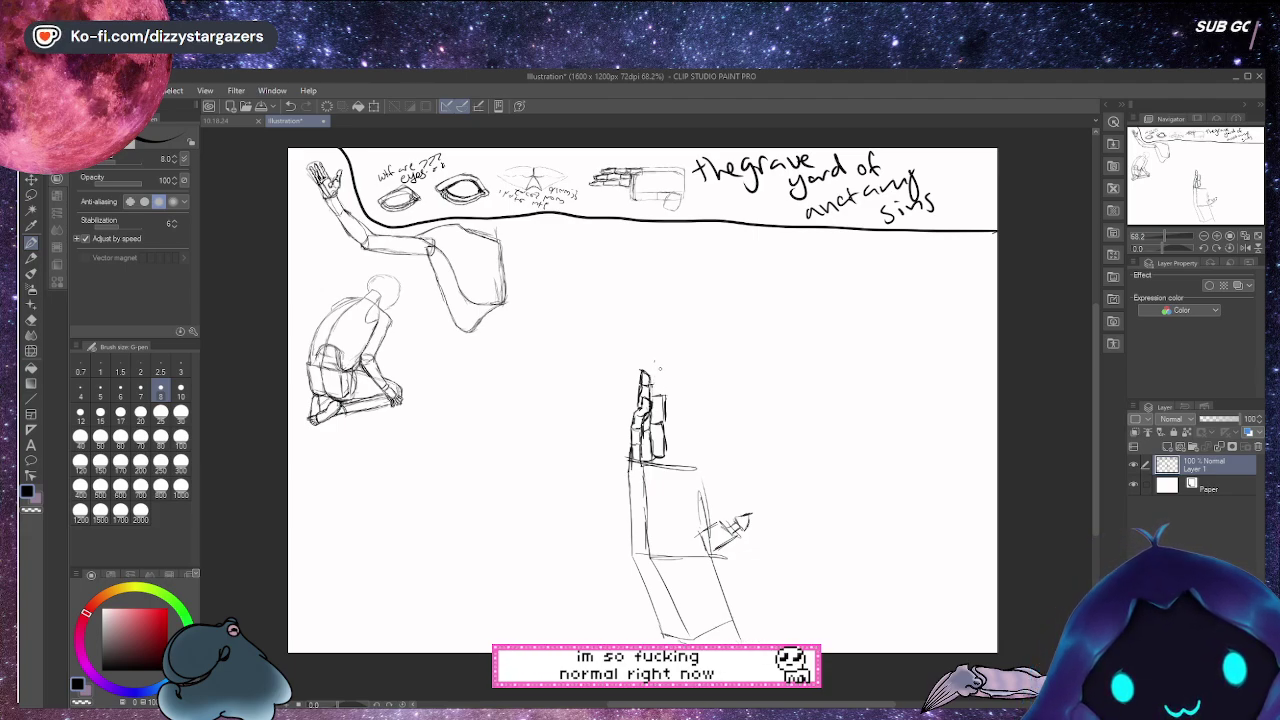
drag(660, 366, 666, 388)
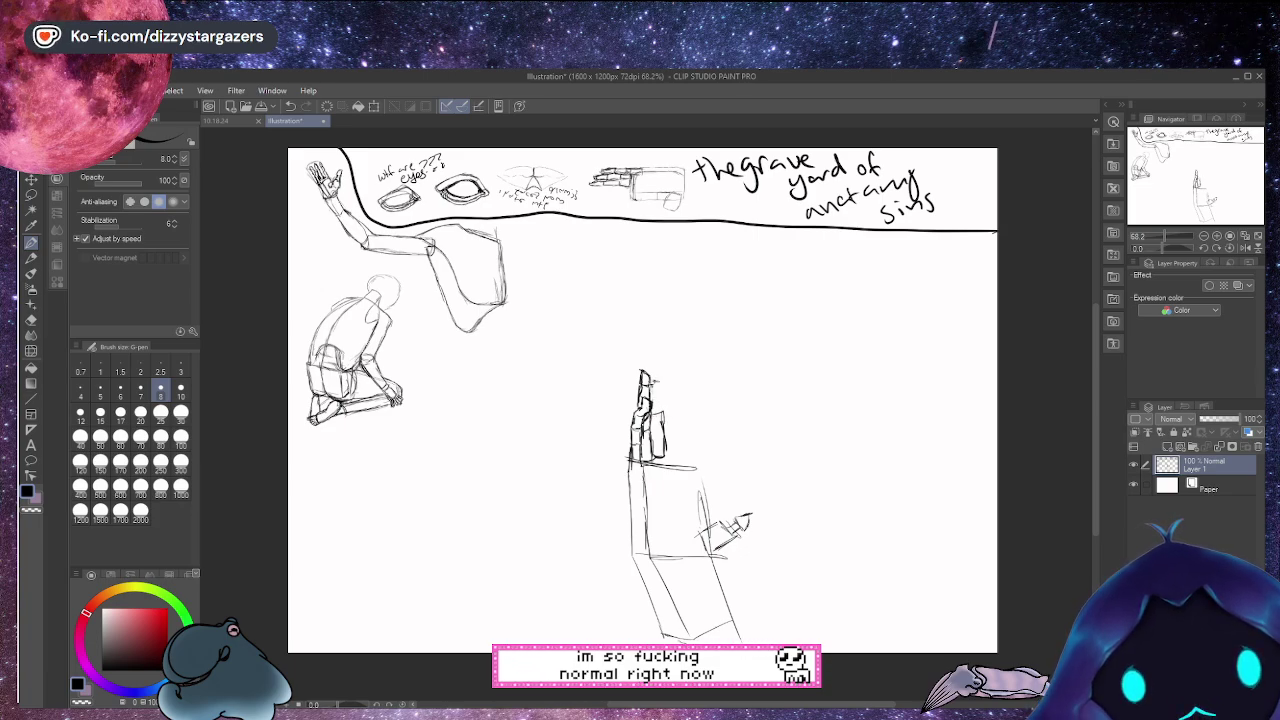
mouse_move(663, 378)
mouse_down()
mouse_move(664, 406)
mouse_move(654, 396)
mouse_up()
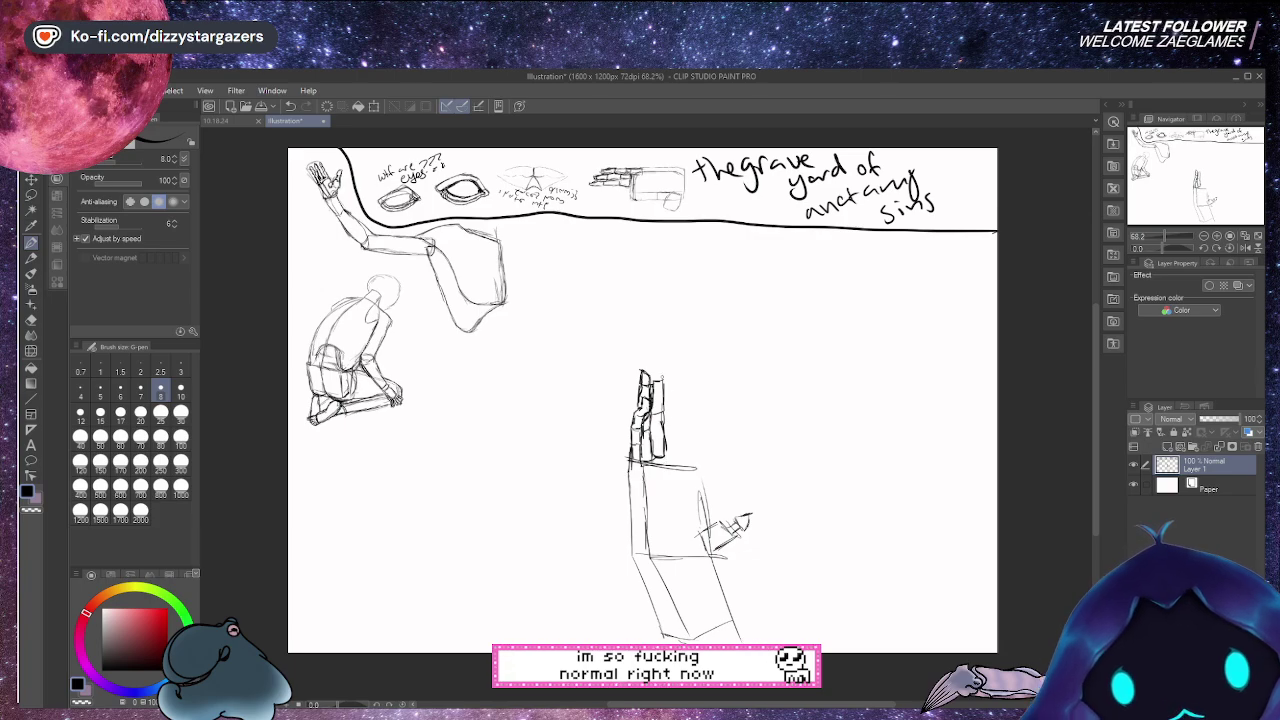
drag(652, 363, 661, 381)
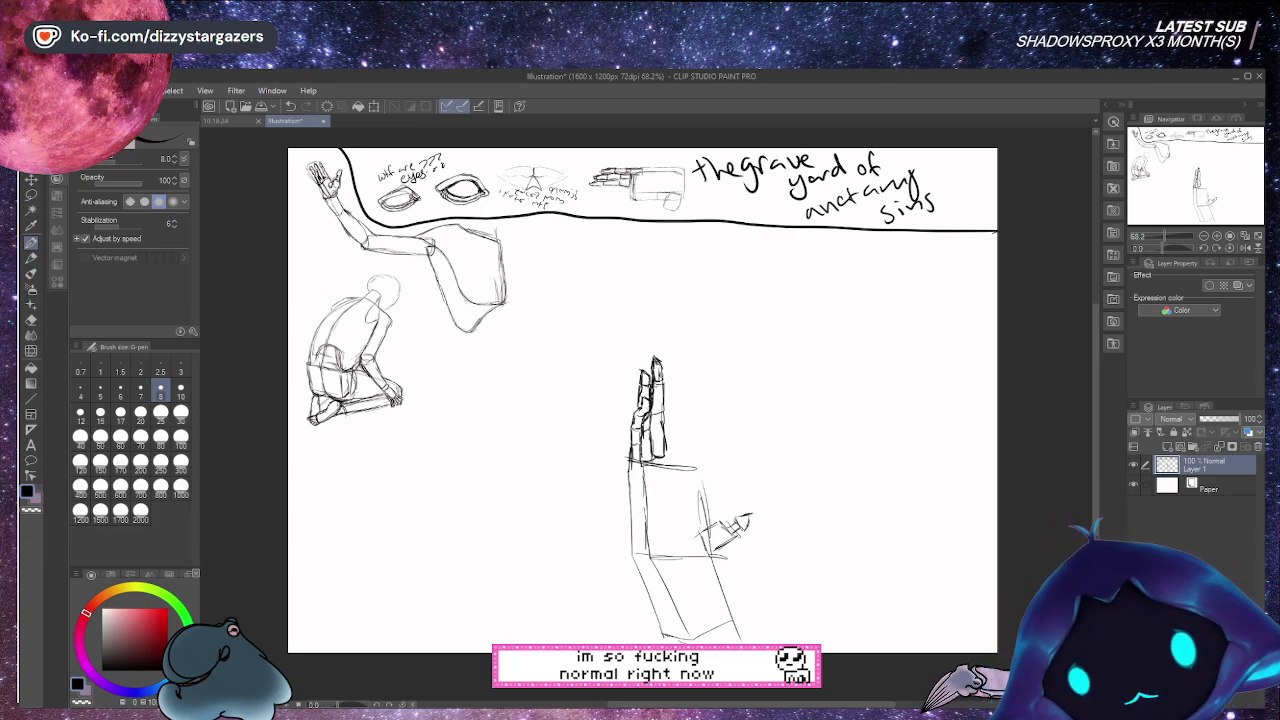
Draw a fourth, segmented finger at the palm's thumb side, leaving a gap beside the third, and close it with a pointed tip
drag(664, 378, 665, 426)
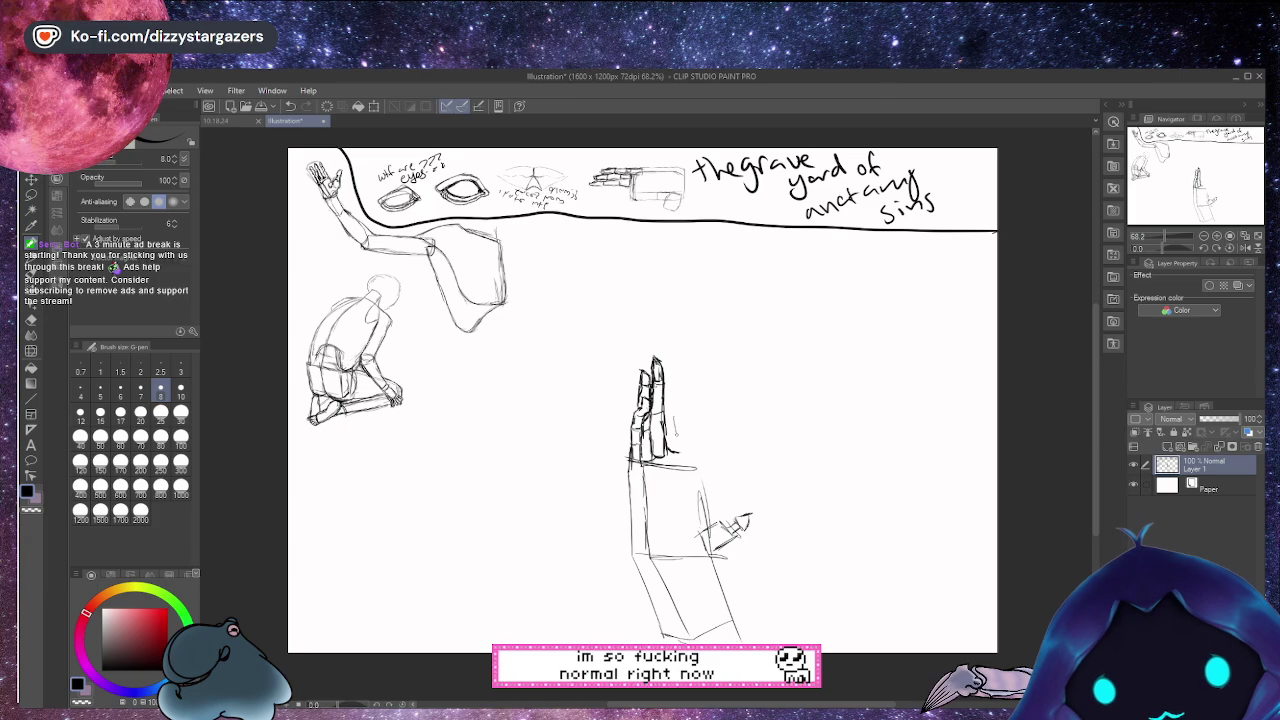
drag(671, 414, 678, 455)
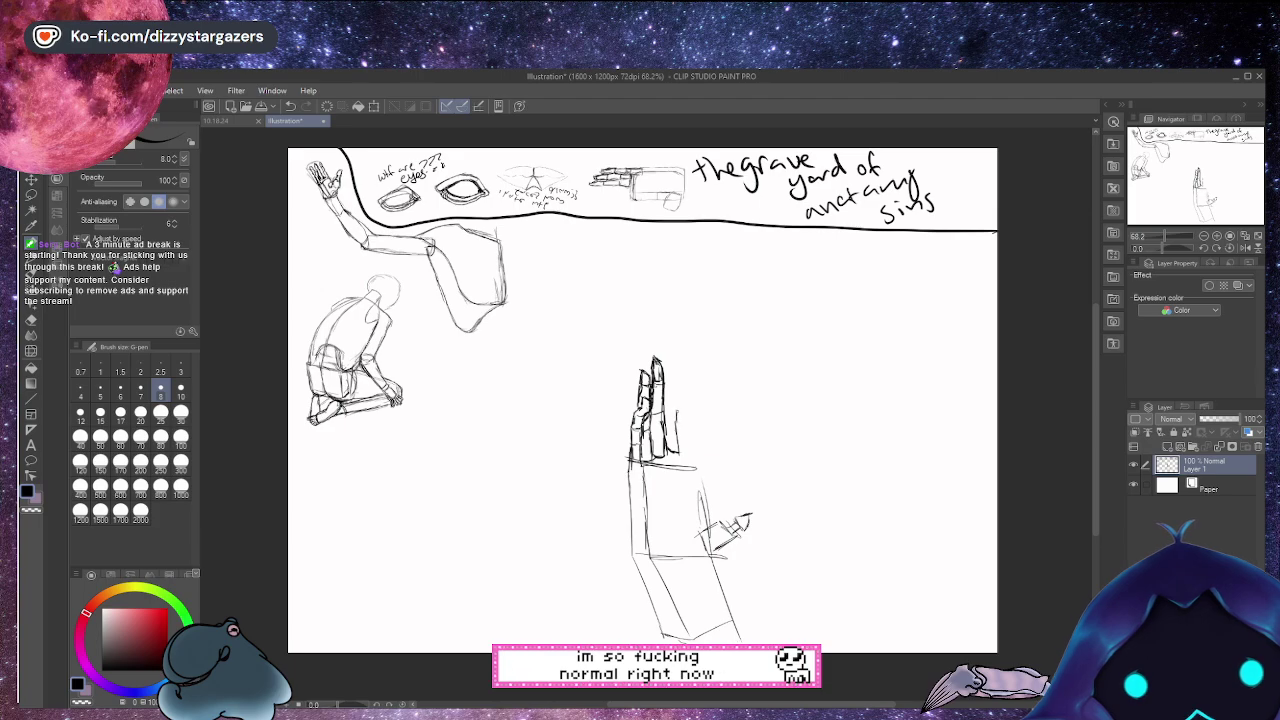
drag(679, 410, 689, 452)
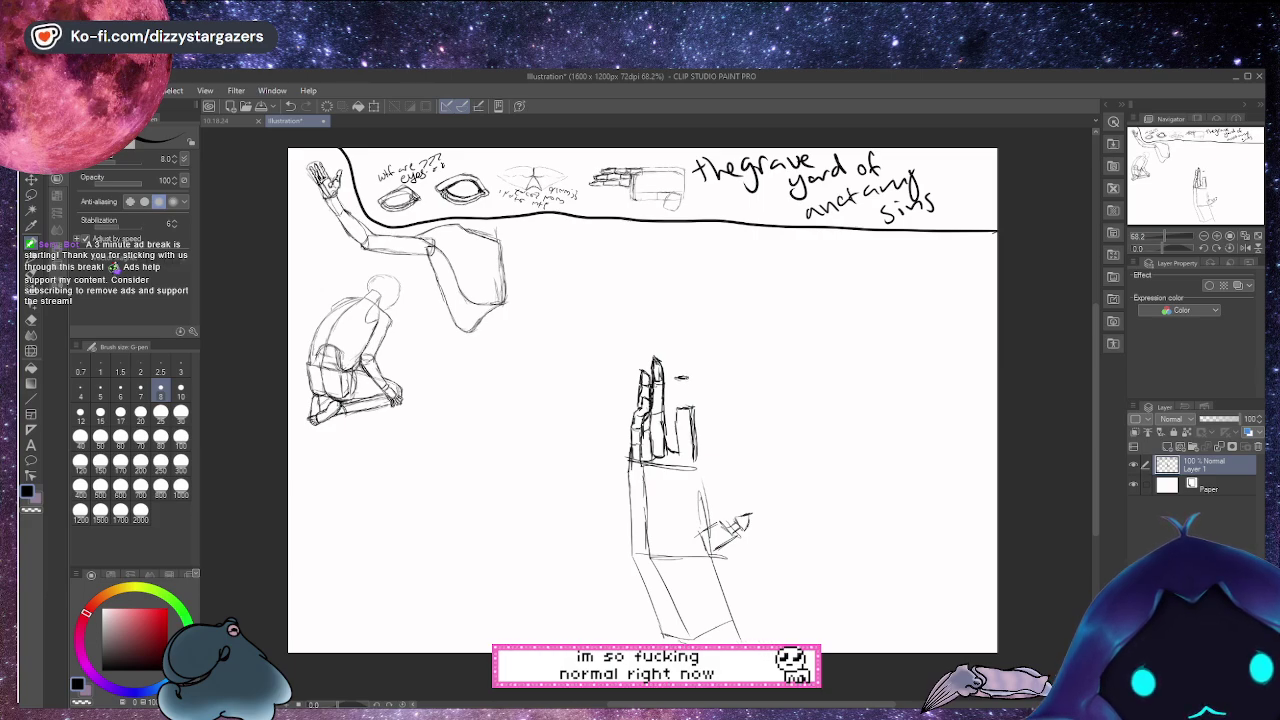
drag(690, 410, 684, 379)
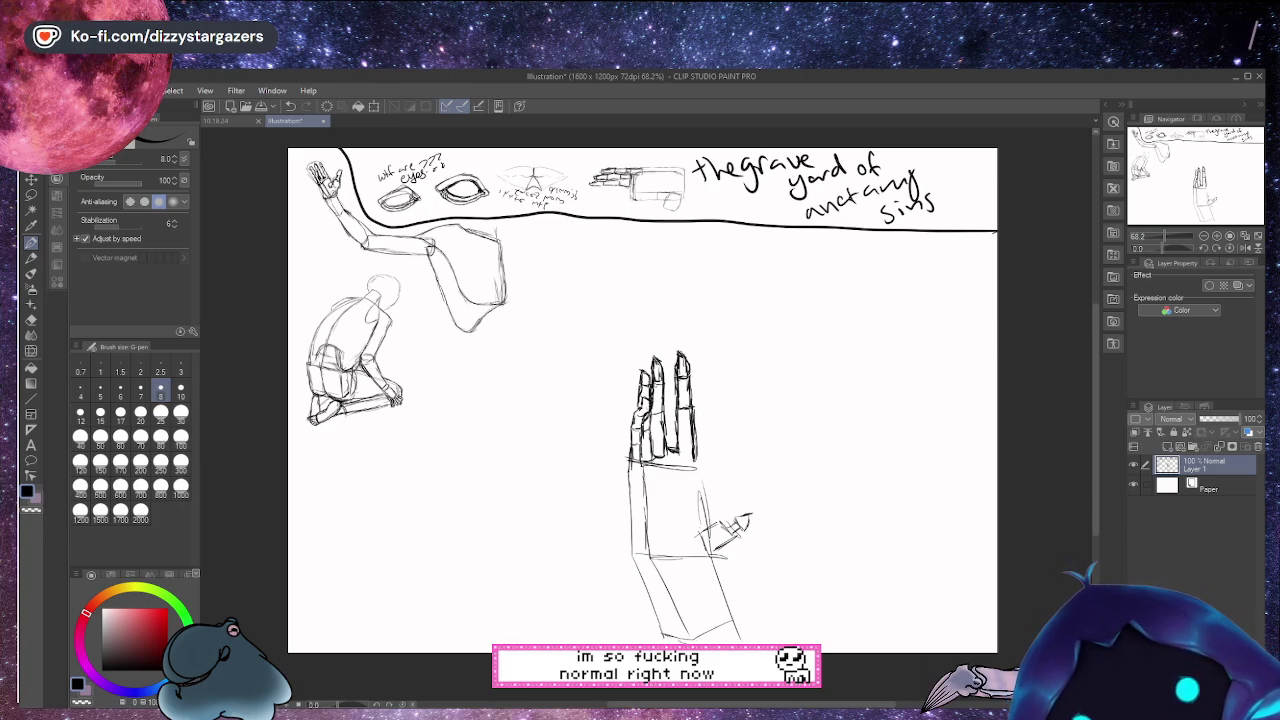
Darken the thumb outline and the thumb-side contour from the finger base down the palm to the forearm
drag(697, 461, 702, 505)
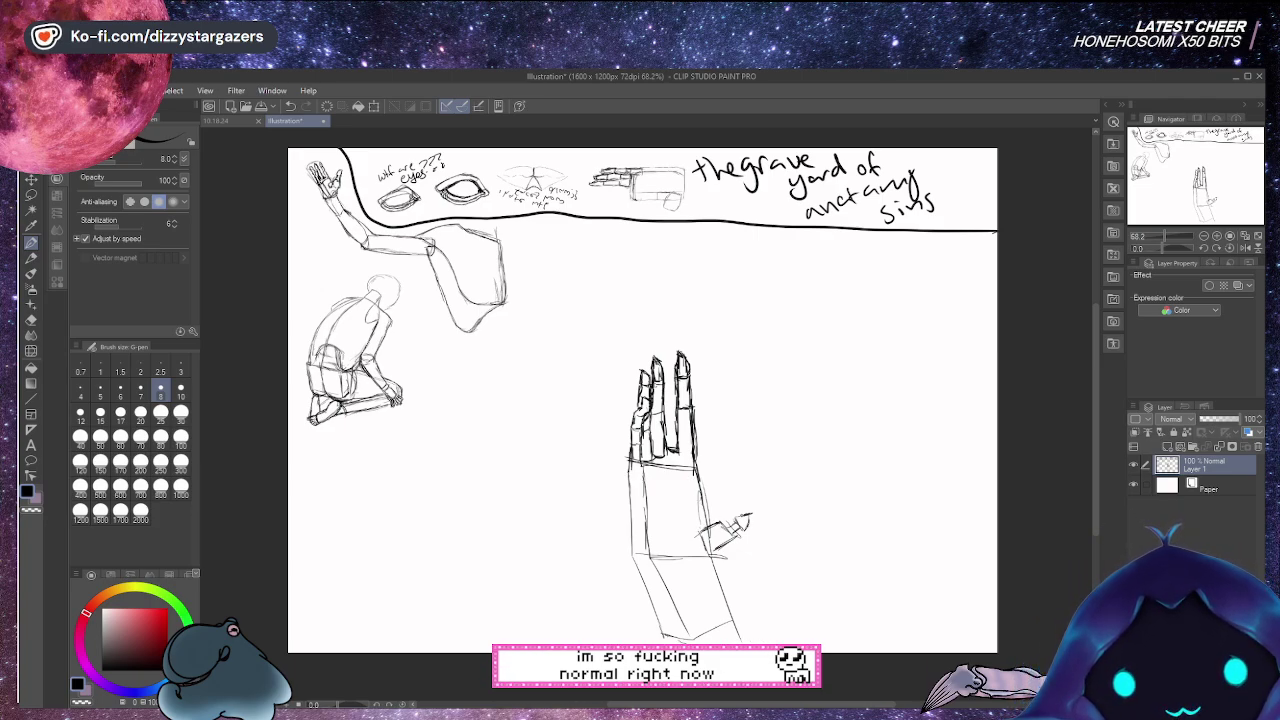
drag(748, 514, 746, 532)
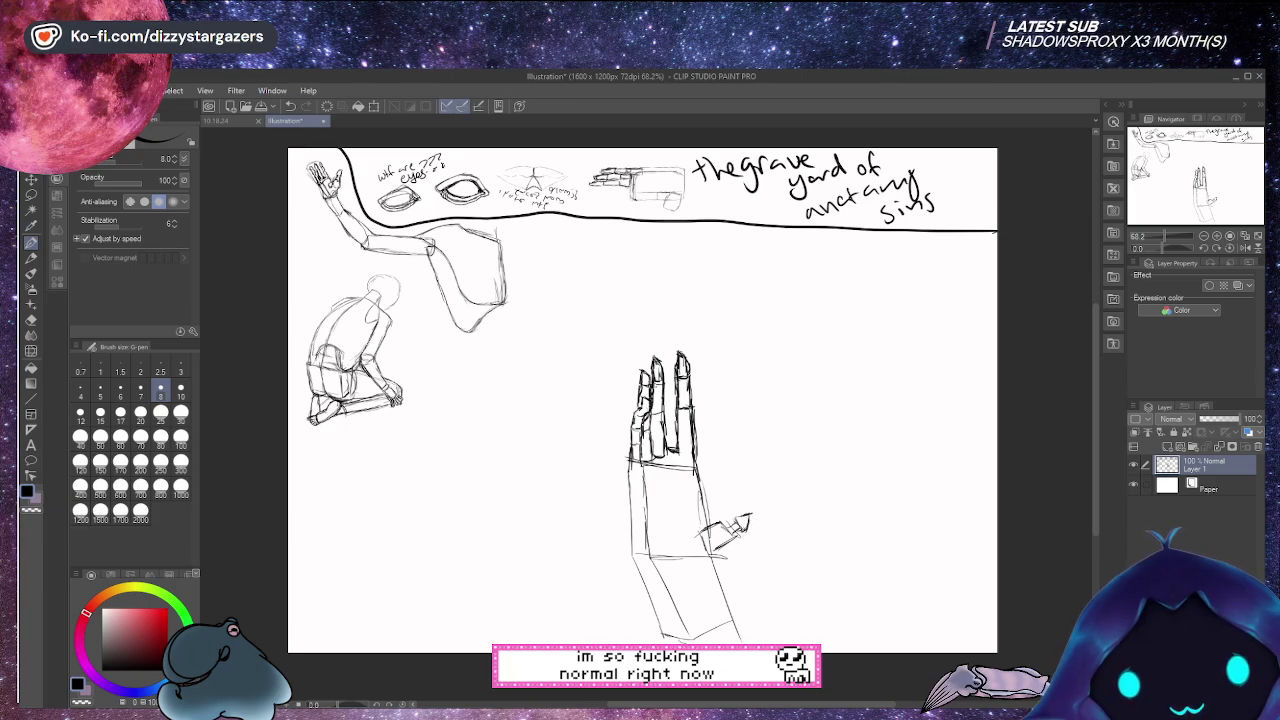
drag(722, 540, 734, 550)
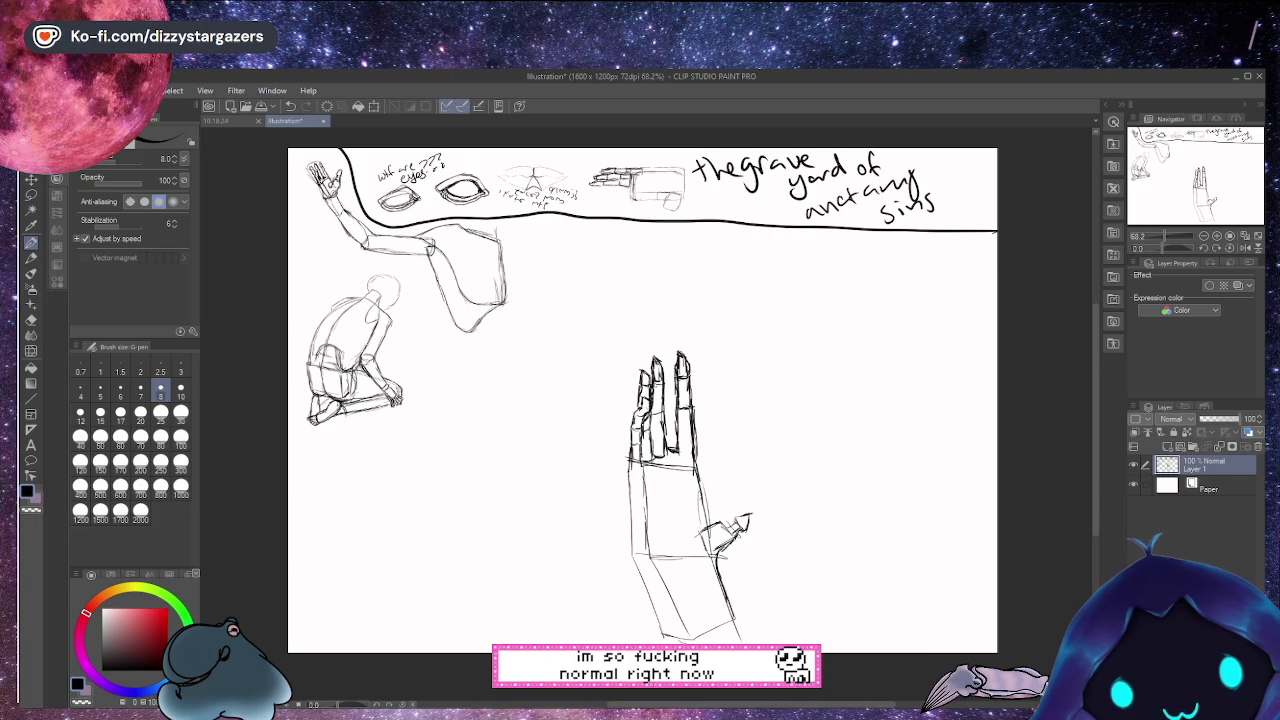
drag(739, 516, 751, 513)
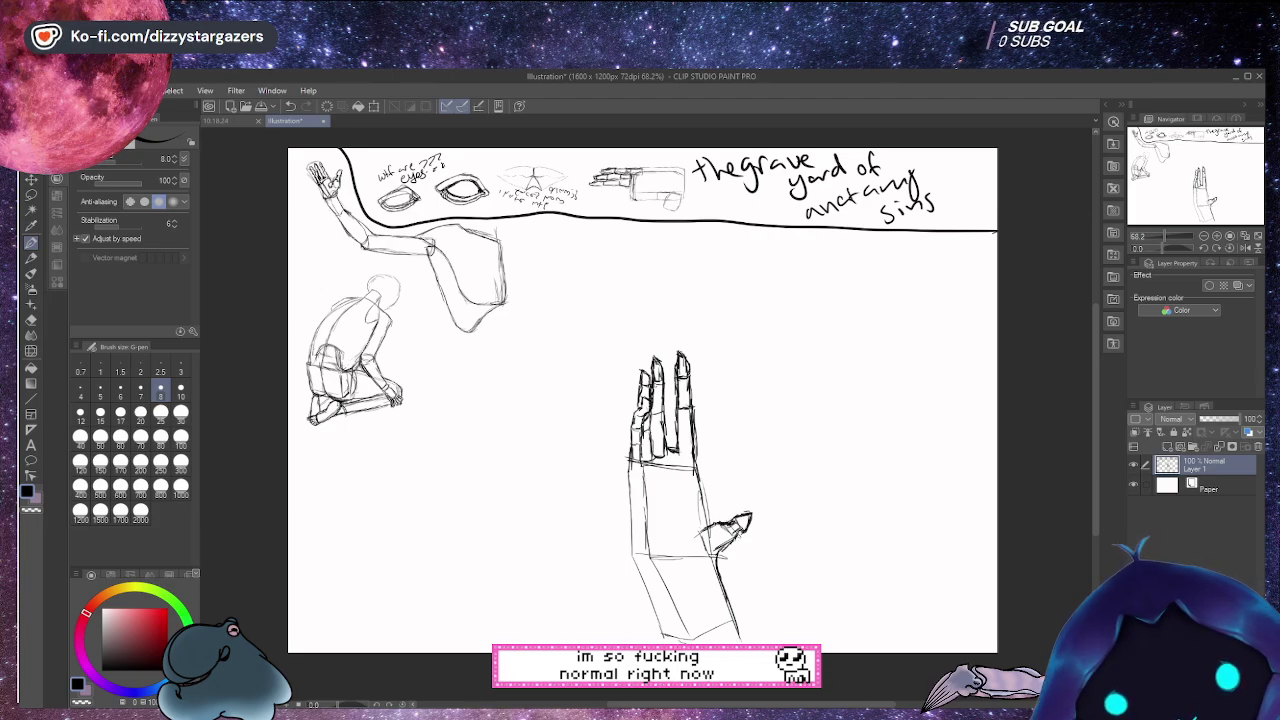
drag(703, 527, 711, 515)
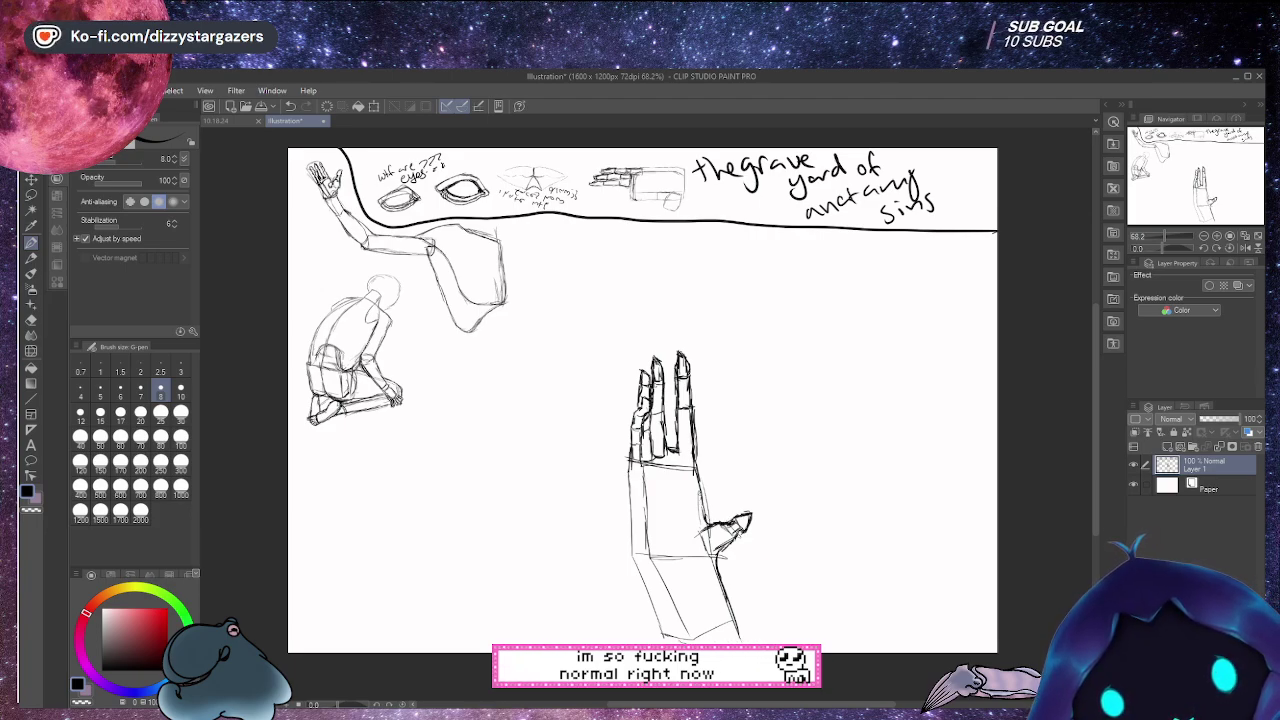
drag(693, 465, 703, 509)
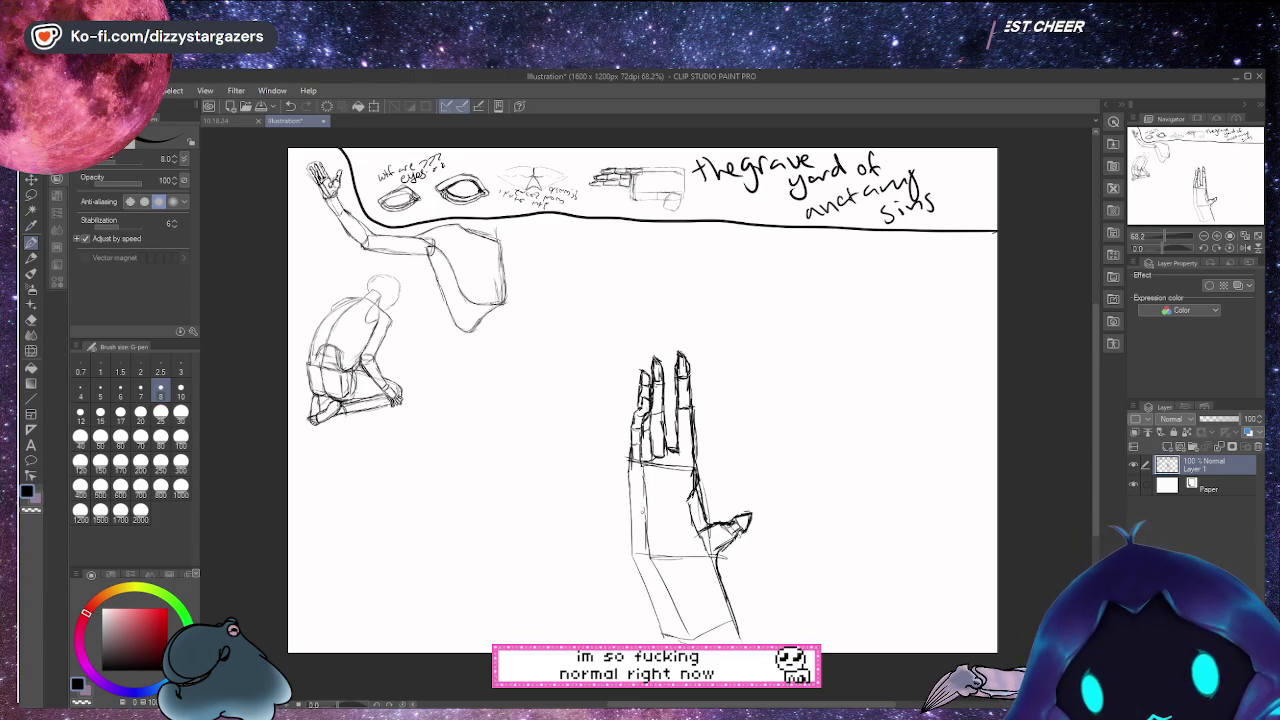
Reinforce the palm's outer edge and side strip, carrying both contours down into the slanted forearm
drag(628, 452, 629, 512)
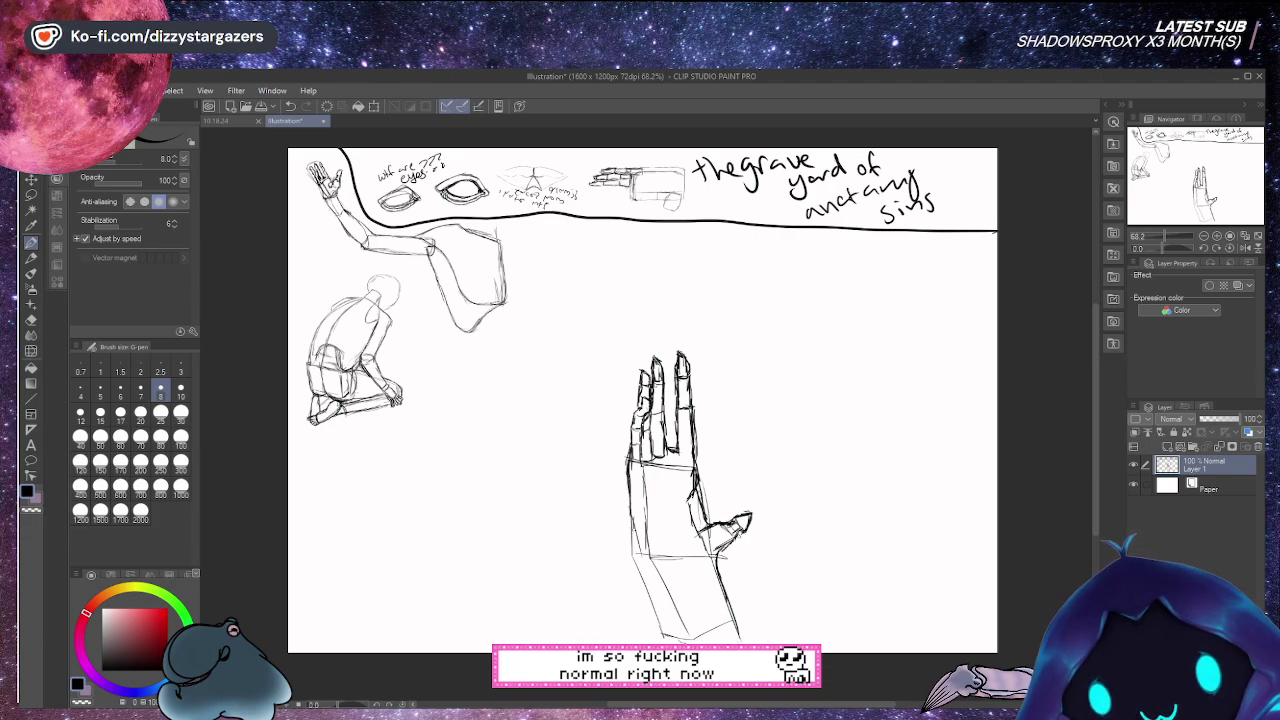
drag(632, 538, 656, 588)
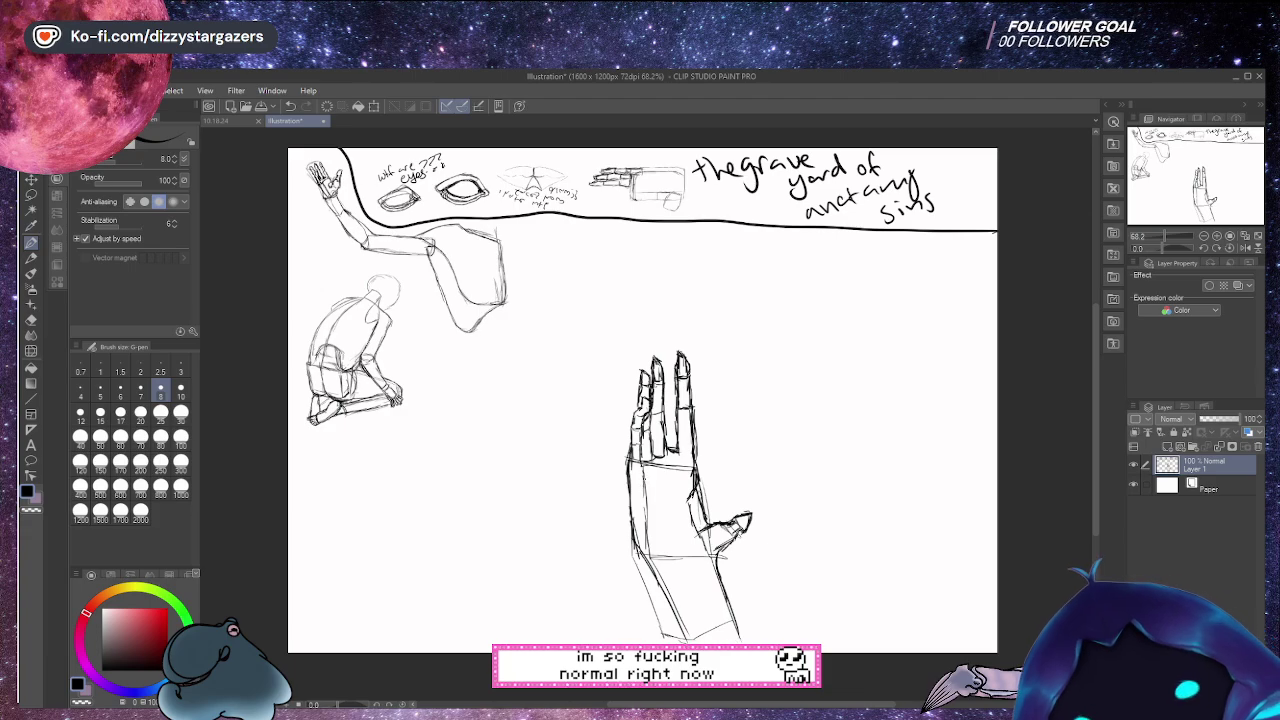
mouse_move(640, 466)
mouse_down()
mouse_move(650, 540)
mouse_move(684, 594)
mouse_up()
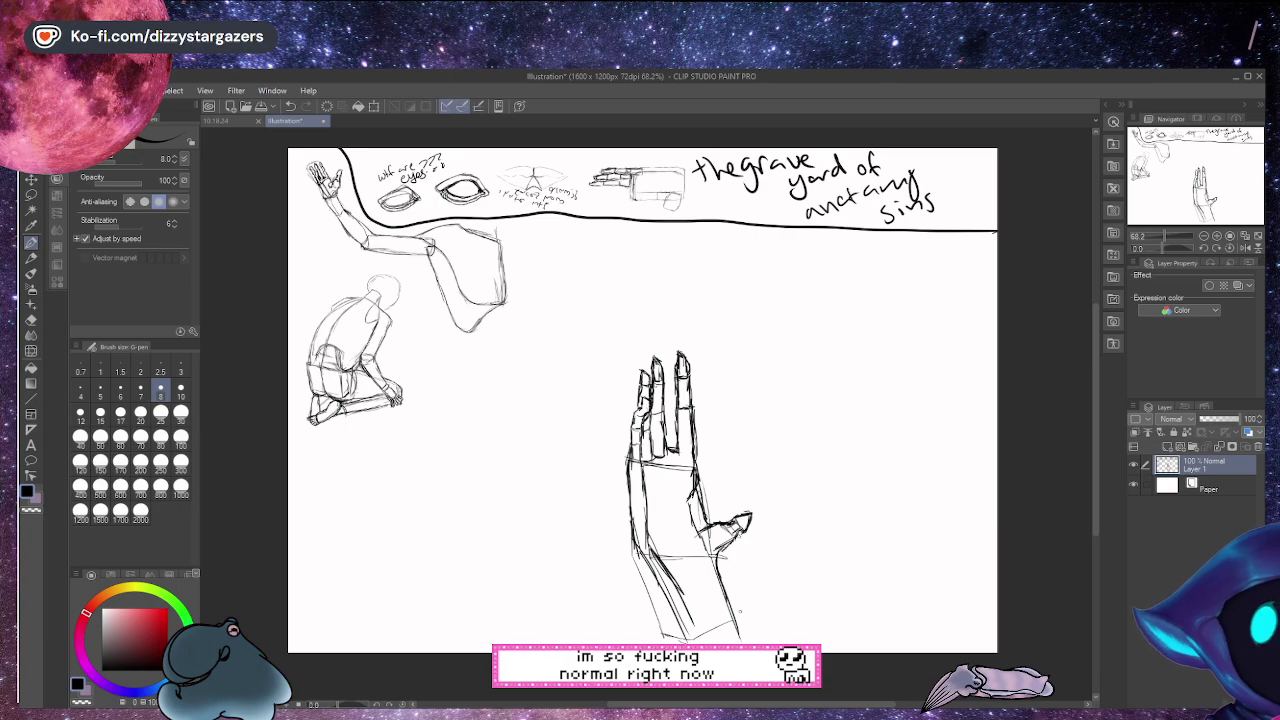
Erase the construction lines inside the thumb and redraw its tip slightly longer
key(e)
drag(742, 531, 728, 526)
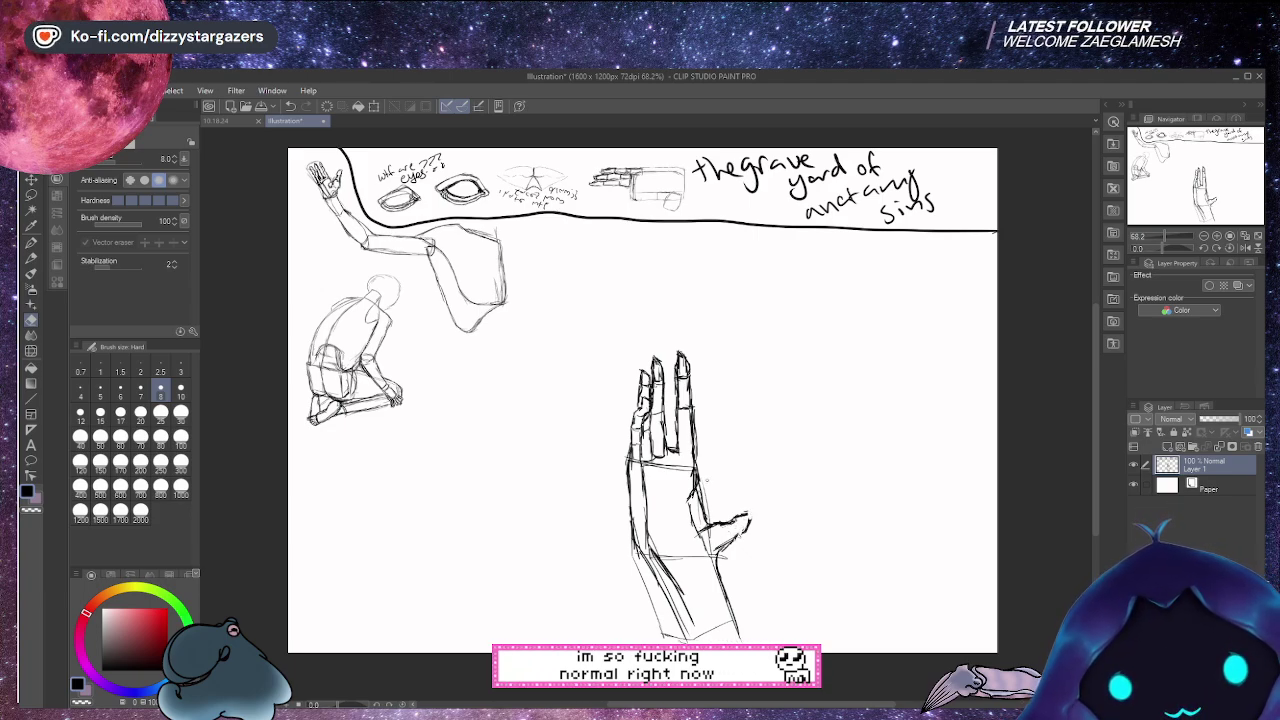
key(p)
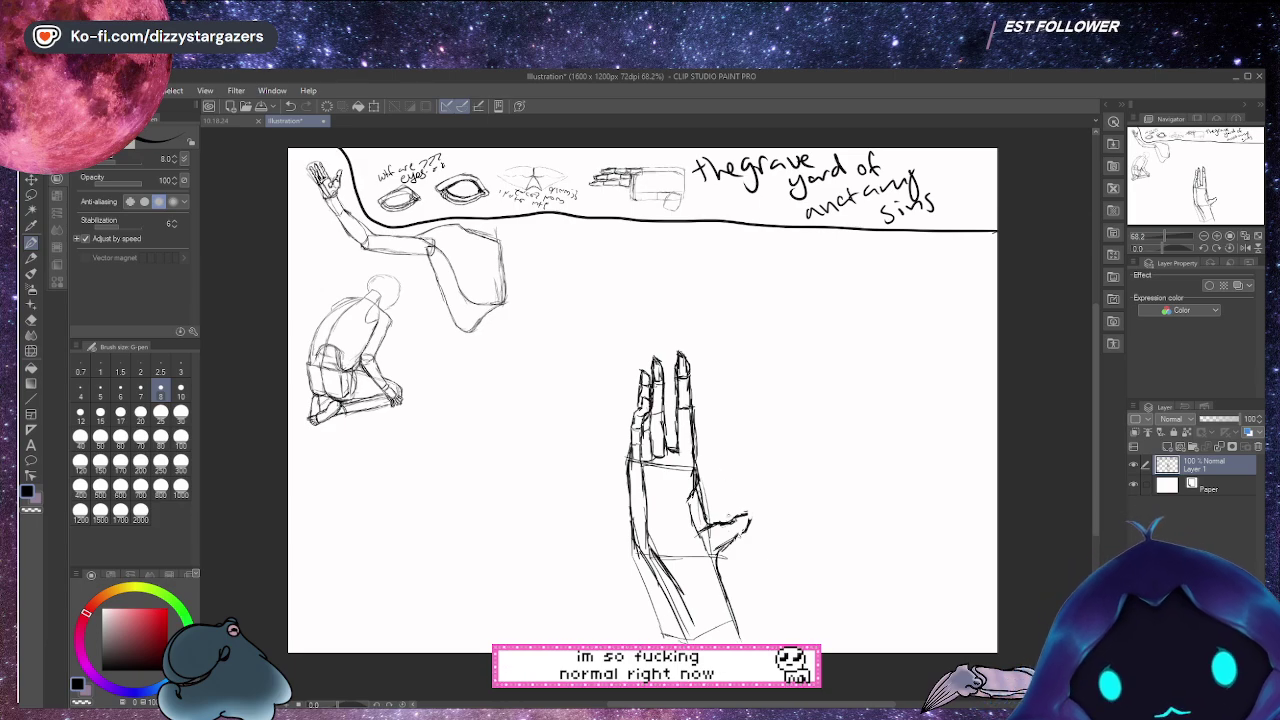
drag(740, 520, 756, 514)
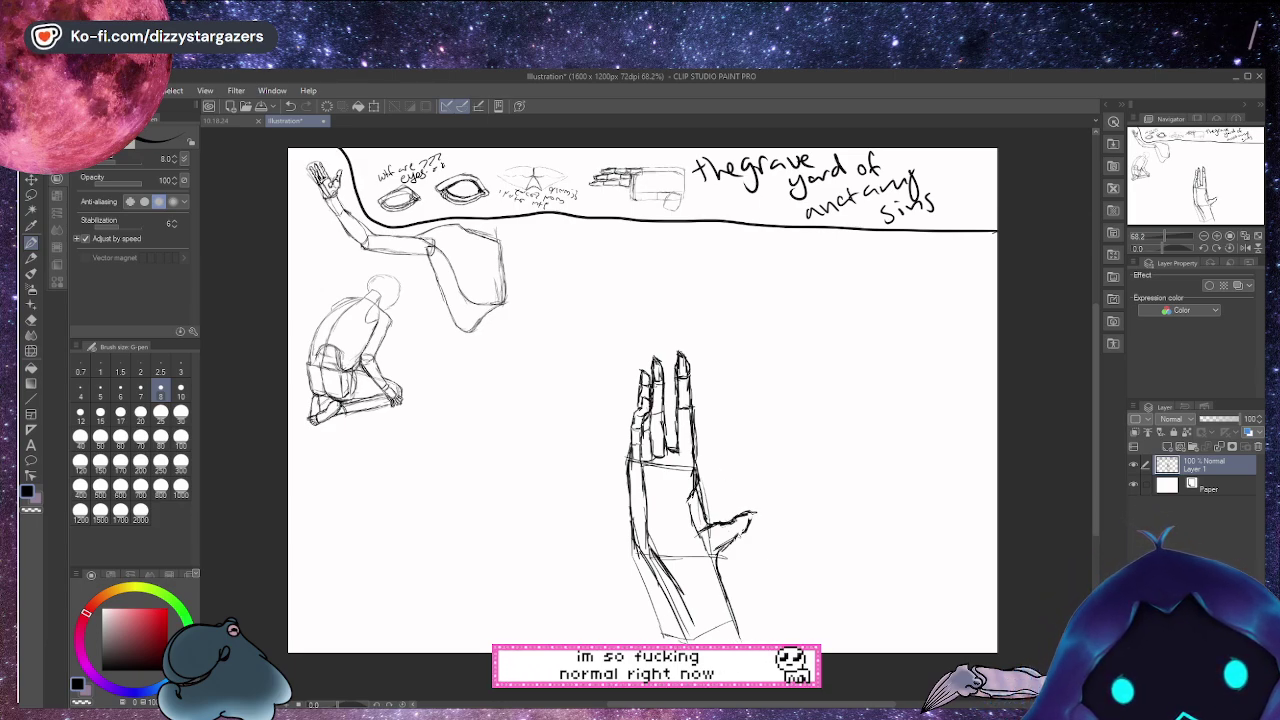
drag(751, 518, 760, 514)
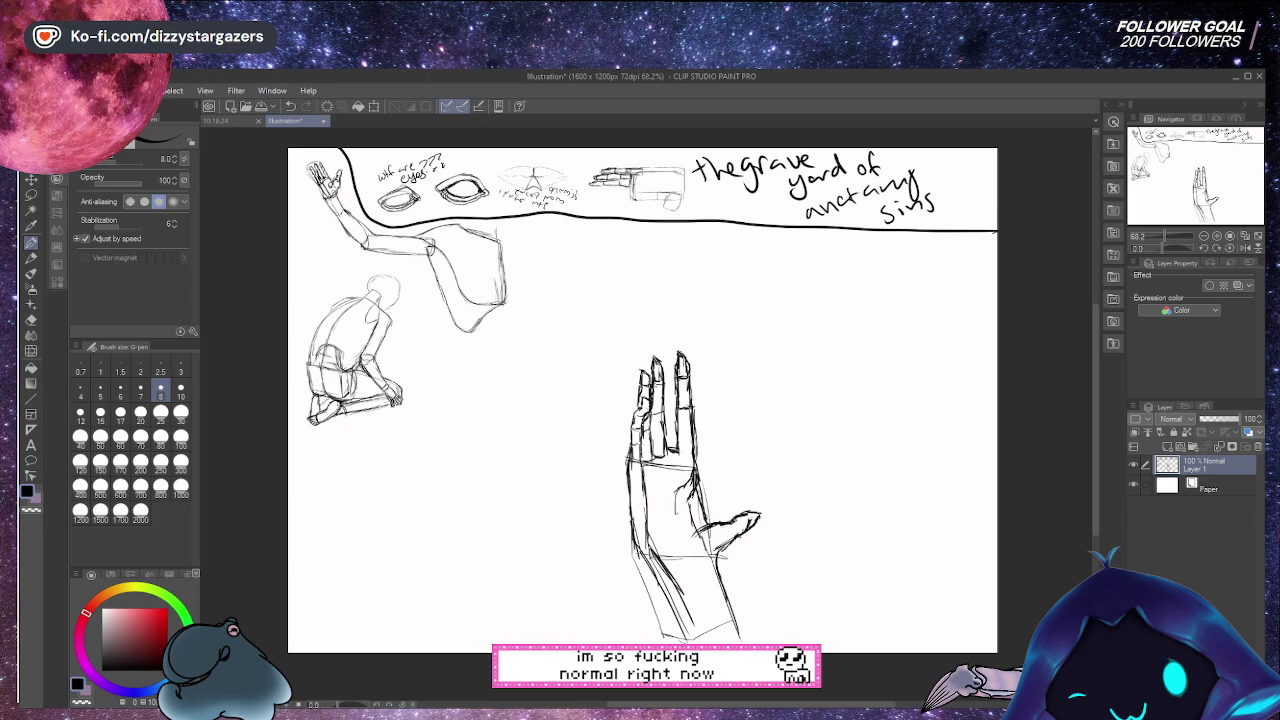
Draw the curved thumb-base crease inside the palm with a short branching line, and tidy the sketch around it
mouse_move(674, 492)
mouse_down()
mouse_move(680, 533)
mouse_move(696, 536)
mouse_up()
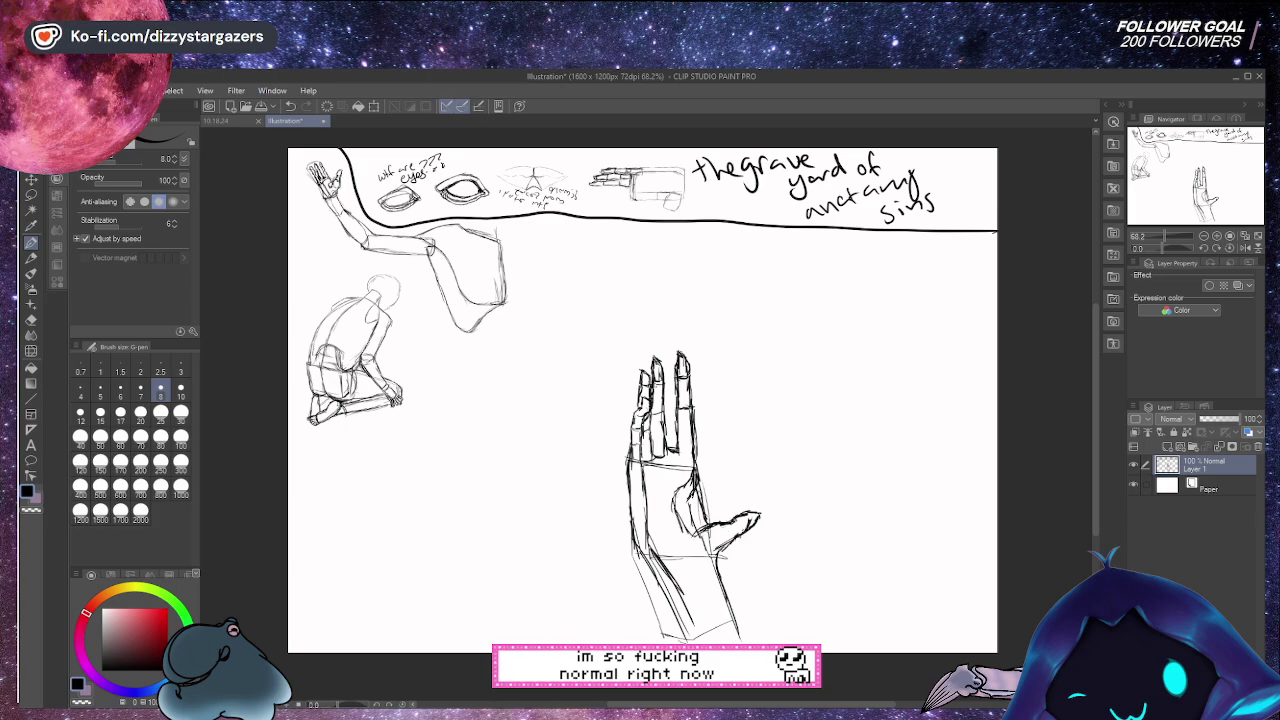
drag(676, 488, 666, 500)
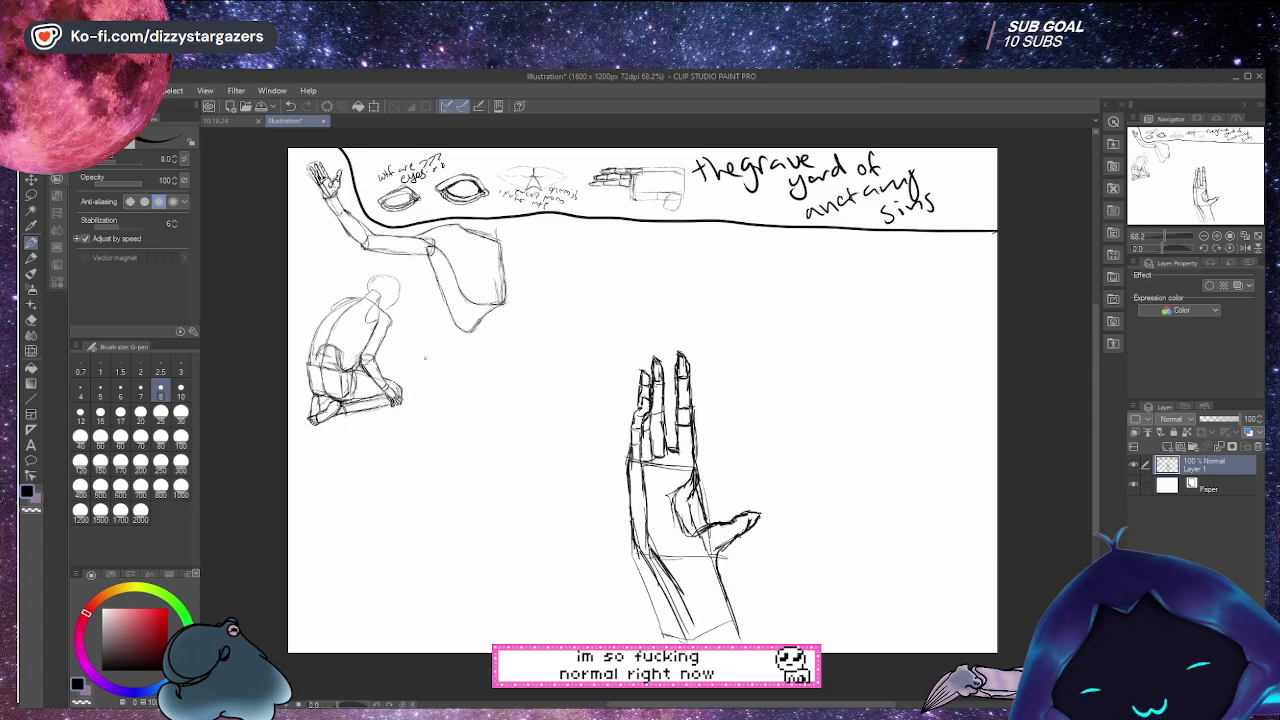
key(e)
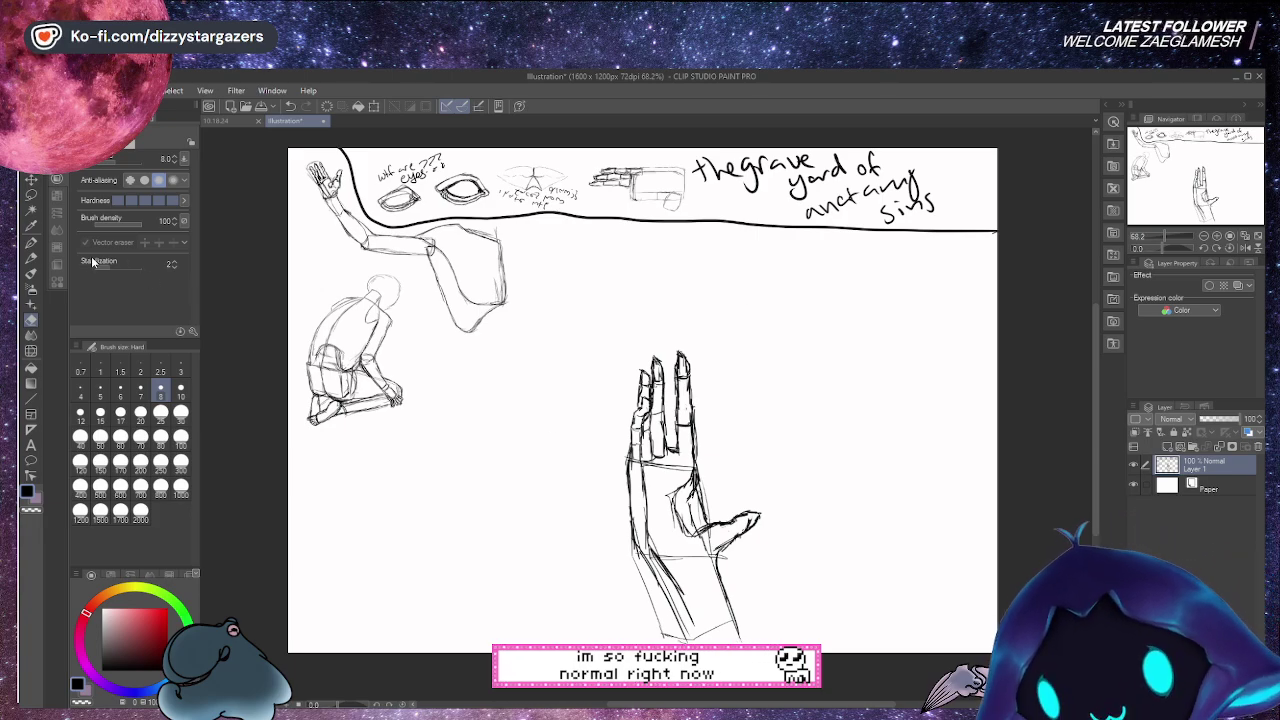
key(p)
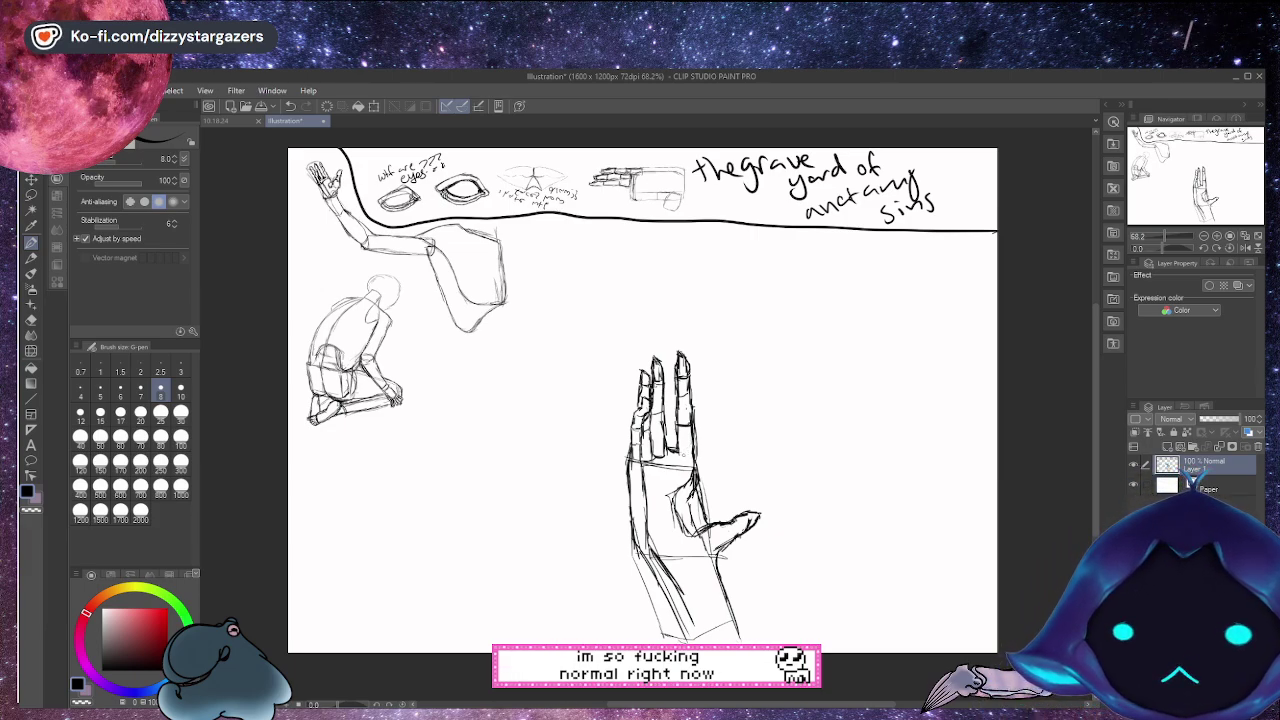
Lasso the upright hand, scale it down into the far end of the labelled graveyard row, and clear the selection
click(31, 196)
mouse_move(573, 380)
mouse_down()
mouse_move(621, 629)
mouse_move(823, 648)
mouse_up()
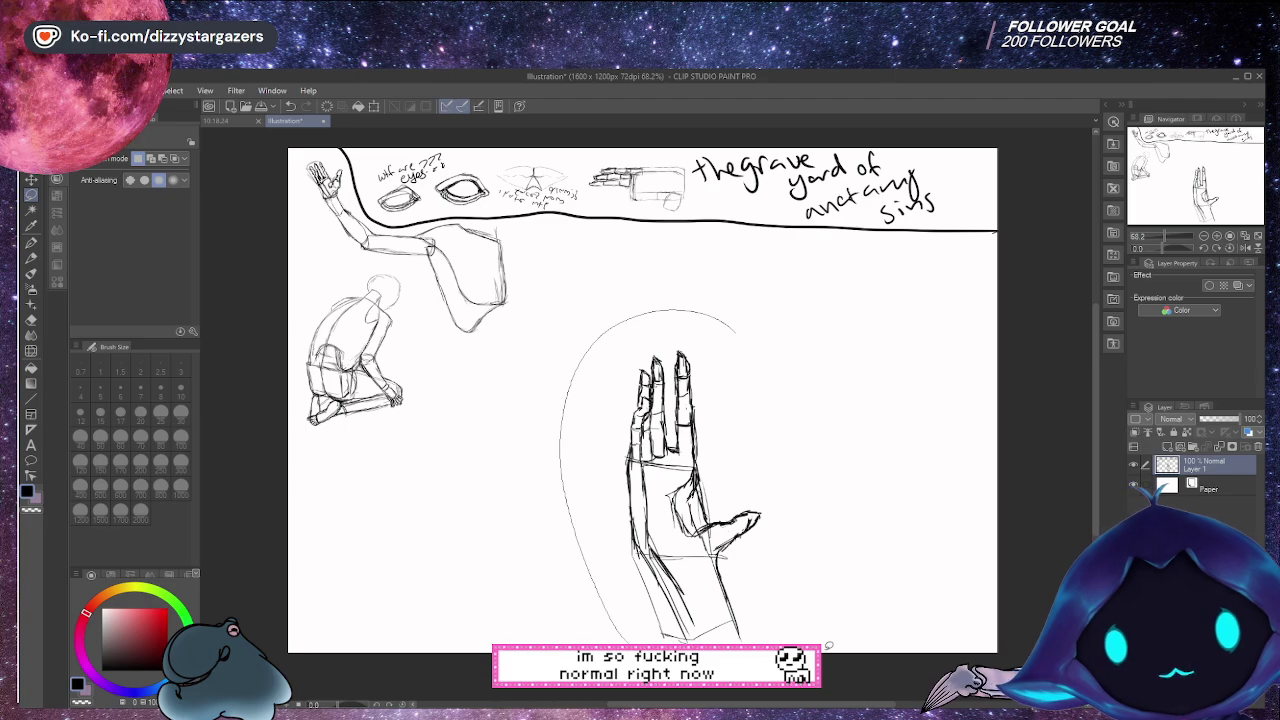
drag(761, 320, 762, 323)
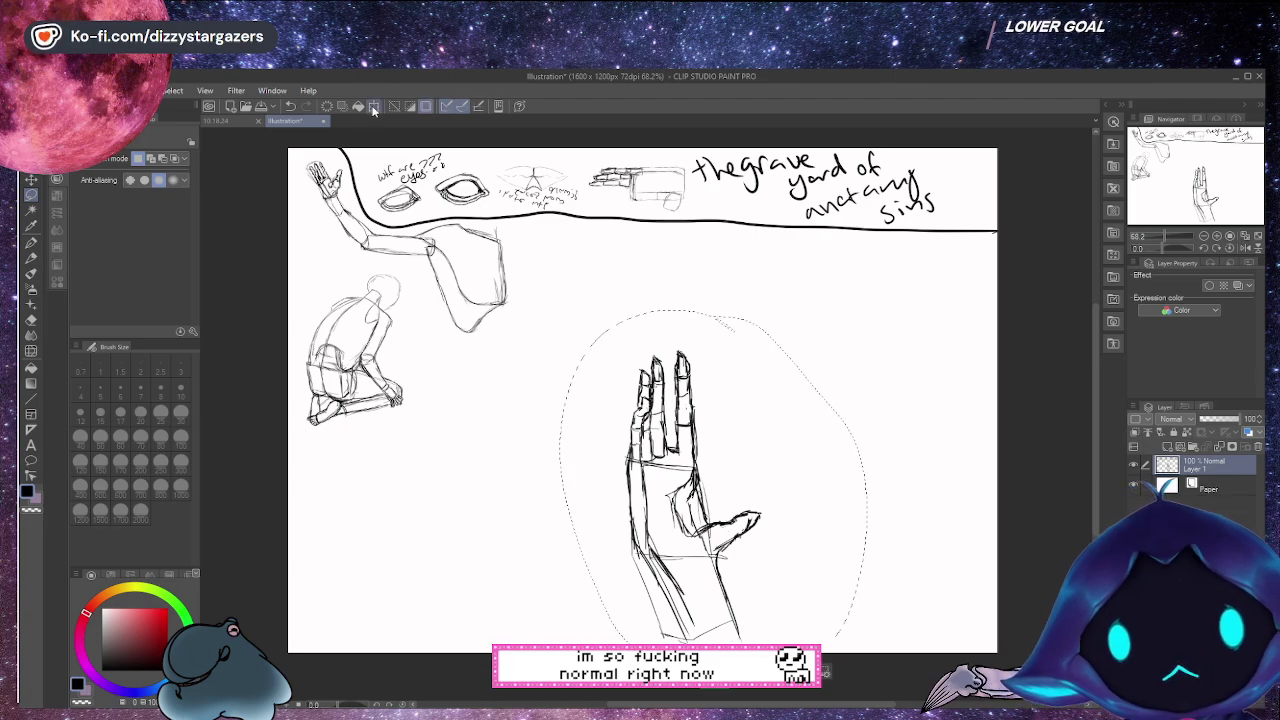
click(374, 106)
mouse_move(866, 650)
mouse_down()
mouse_move(690, 396)
mouse_move(680, 357)
mouse_move(860, 285)
mouse_move(977, 209)
mouse_up()
click(942, 249)
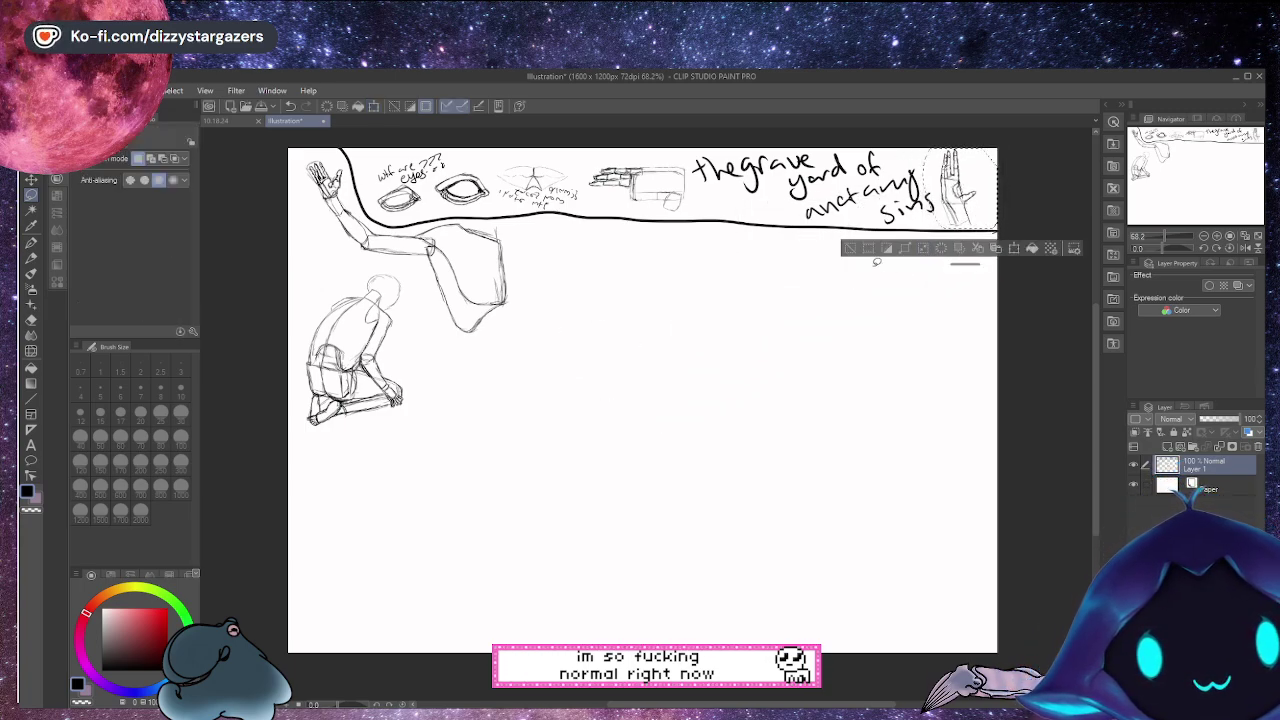
click(851, 250)
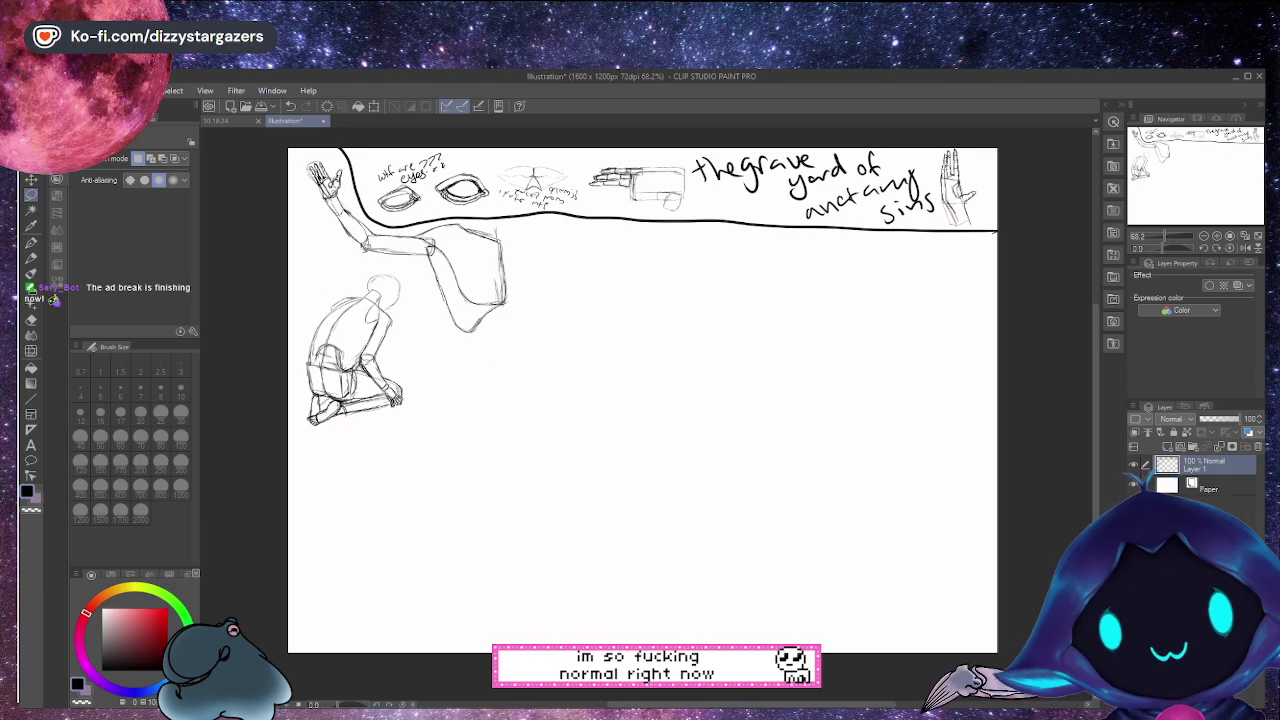
Sketch a wide, tapering rounded outline in the empty canvas area with the pen, redoing its first stroke
click(31, 243)
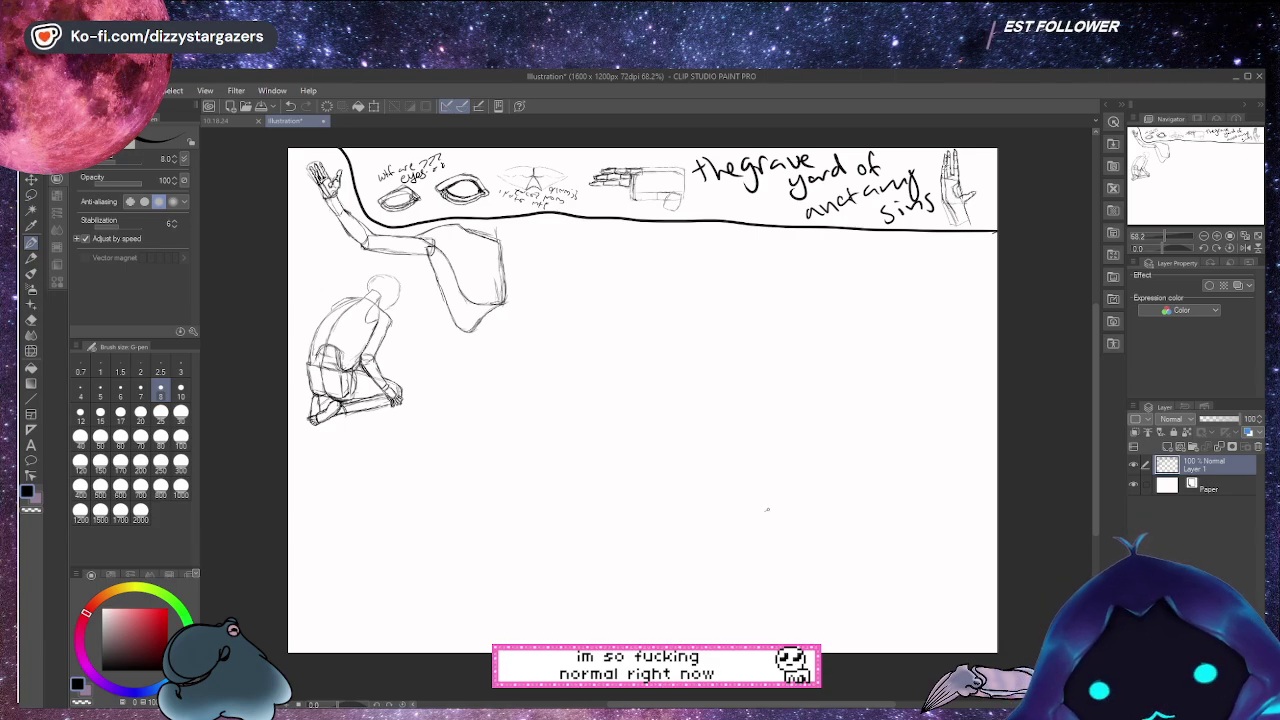
drag(766, 511, 797, 464)
key(ctrl+z)
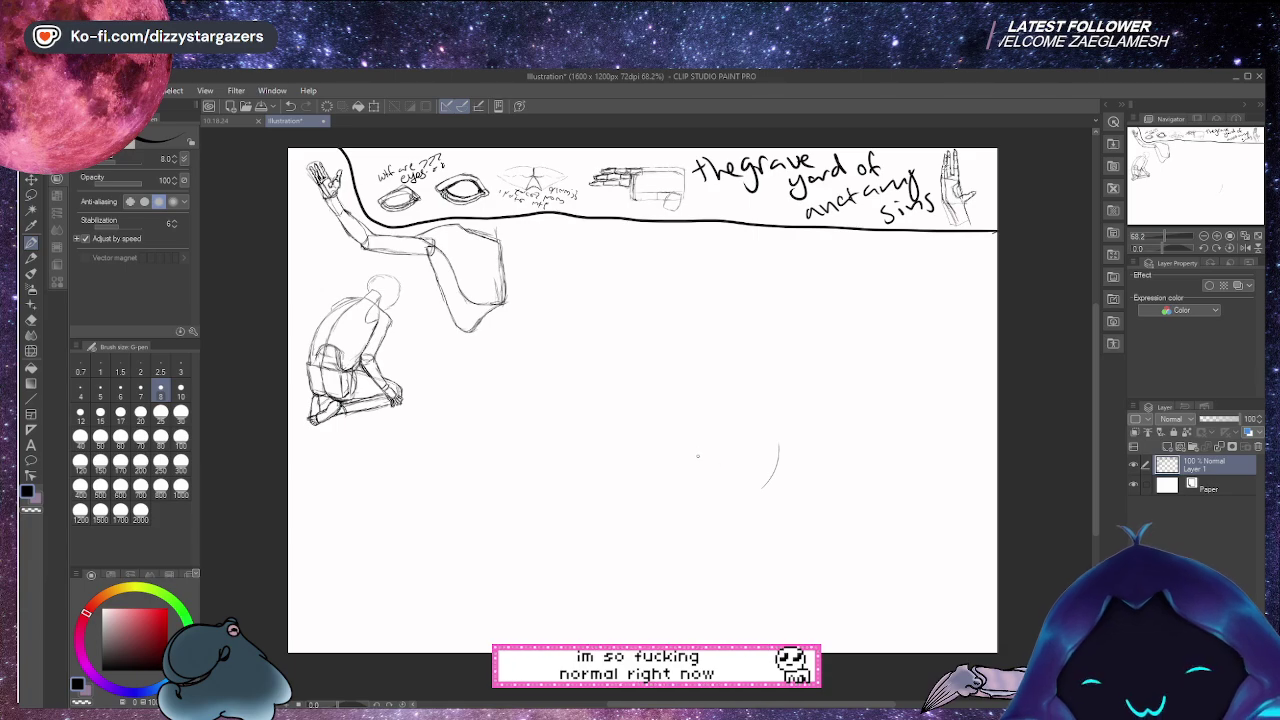
drag(681, 444, 676, 463)
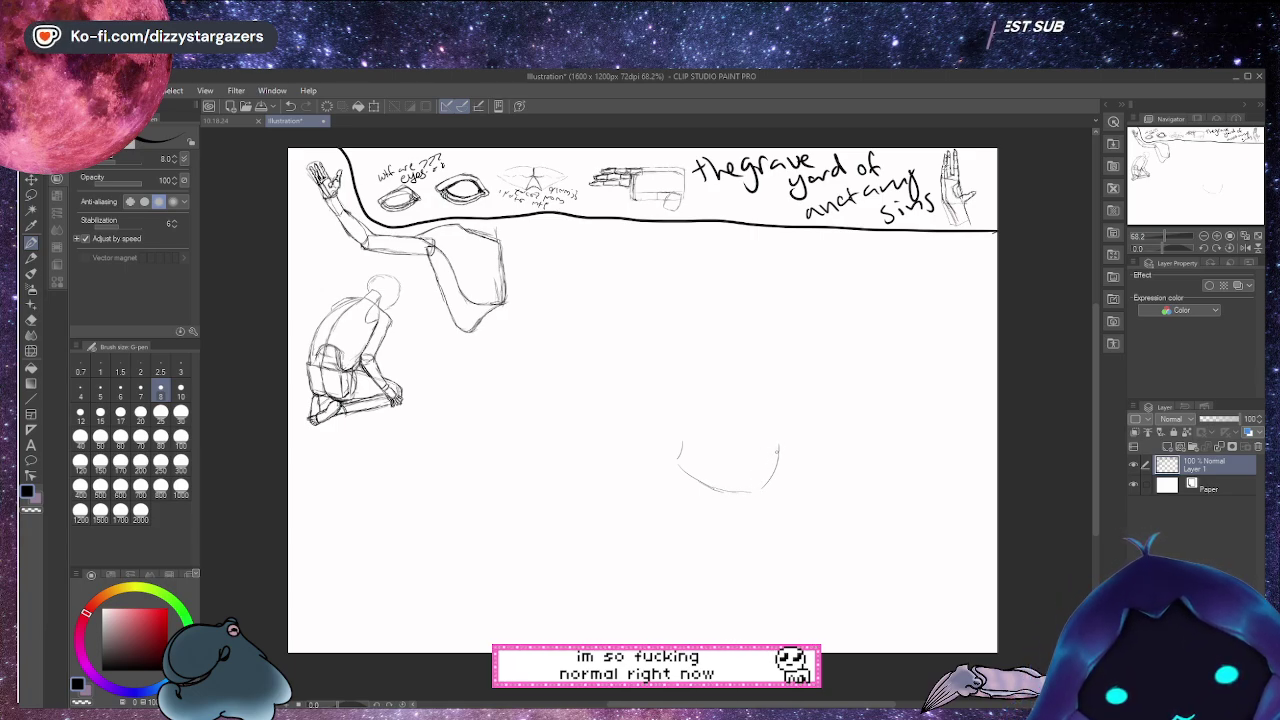
drag(775, 447, 717, 437)
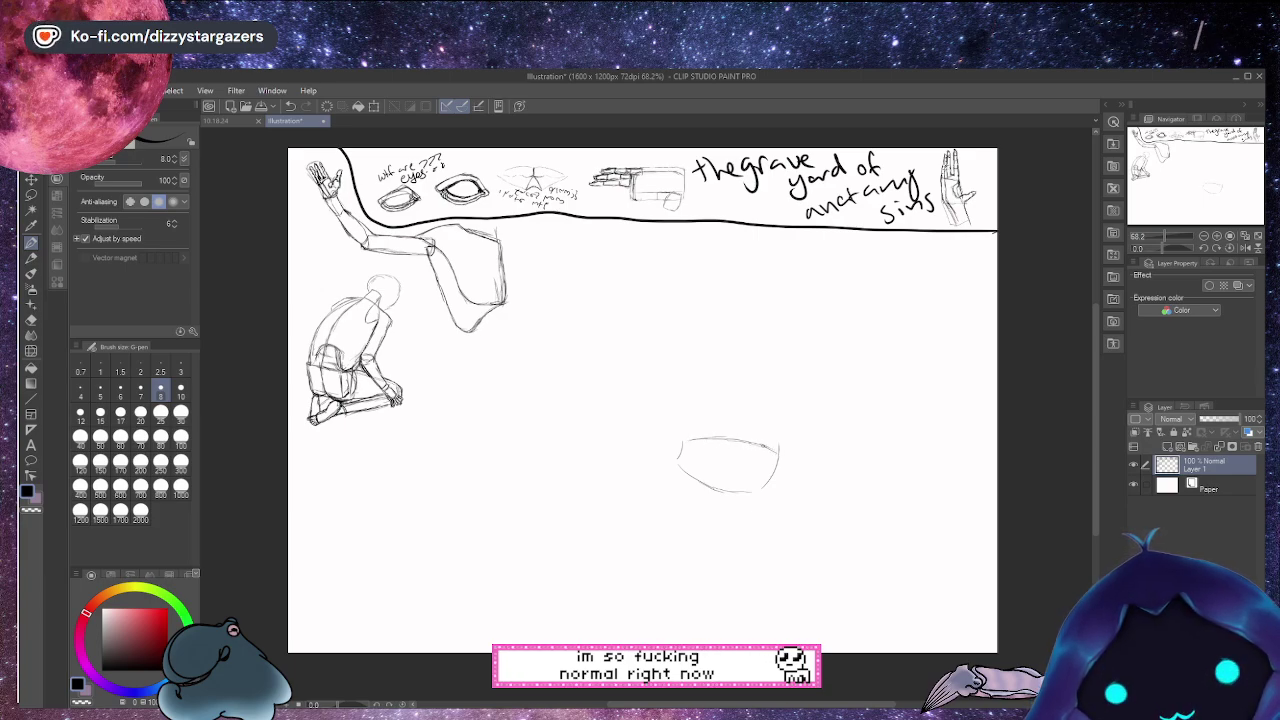
Redraw the tapering shape's lower edge slightly higher and erase the old line beneath it
mouse_move(680, 463)
mouse_down()
mouse_move(740, 487)
mouse_move(708, 478)
mouse_move(752, 490)
mouse_up()
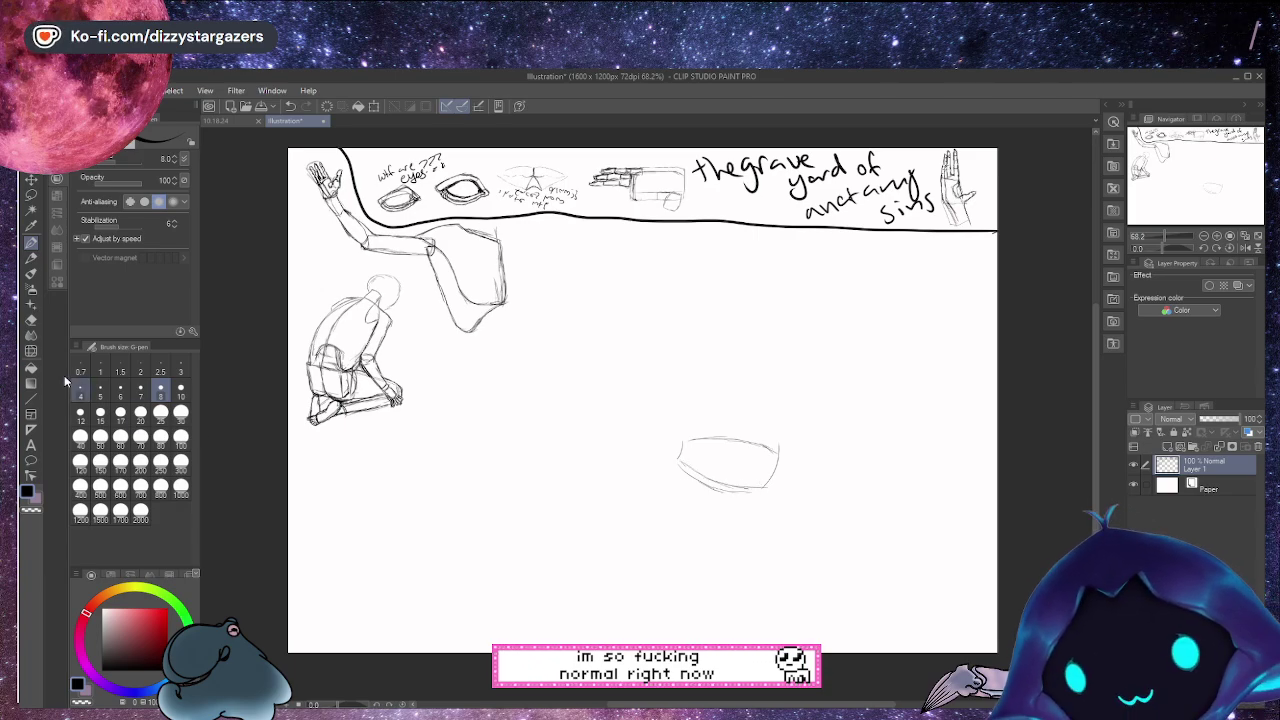
key(e)
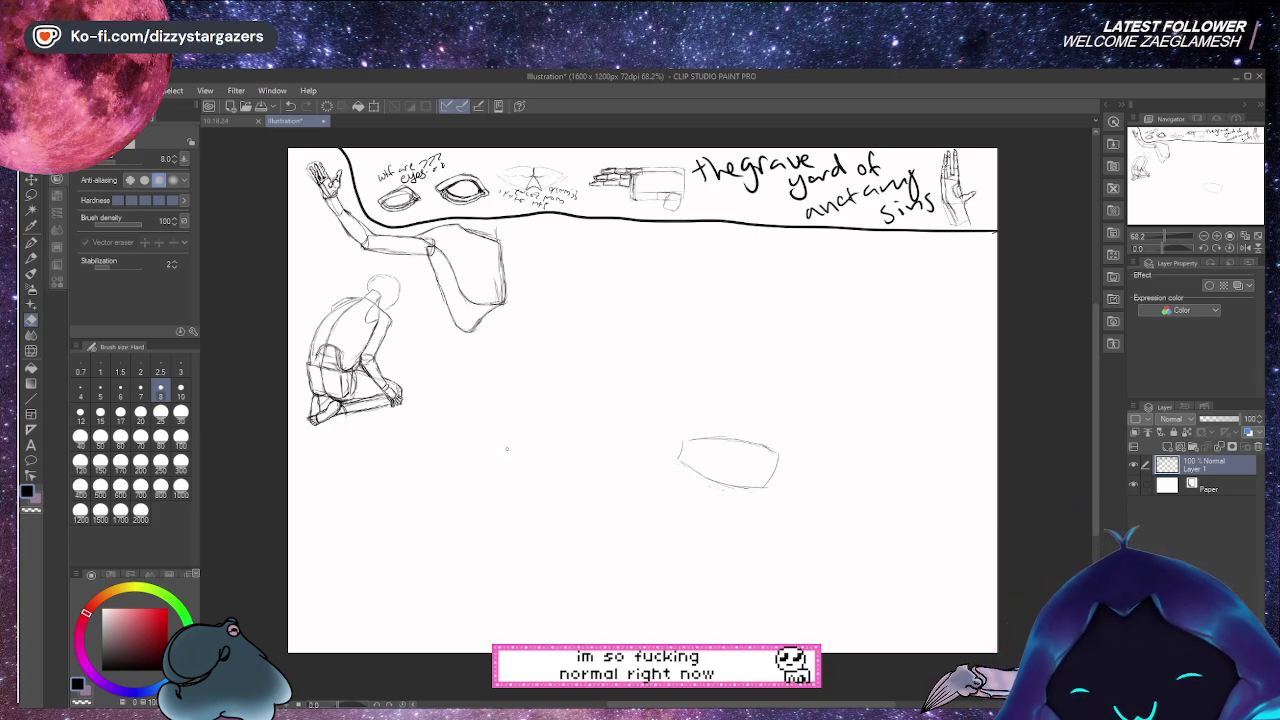
key(p)
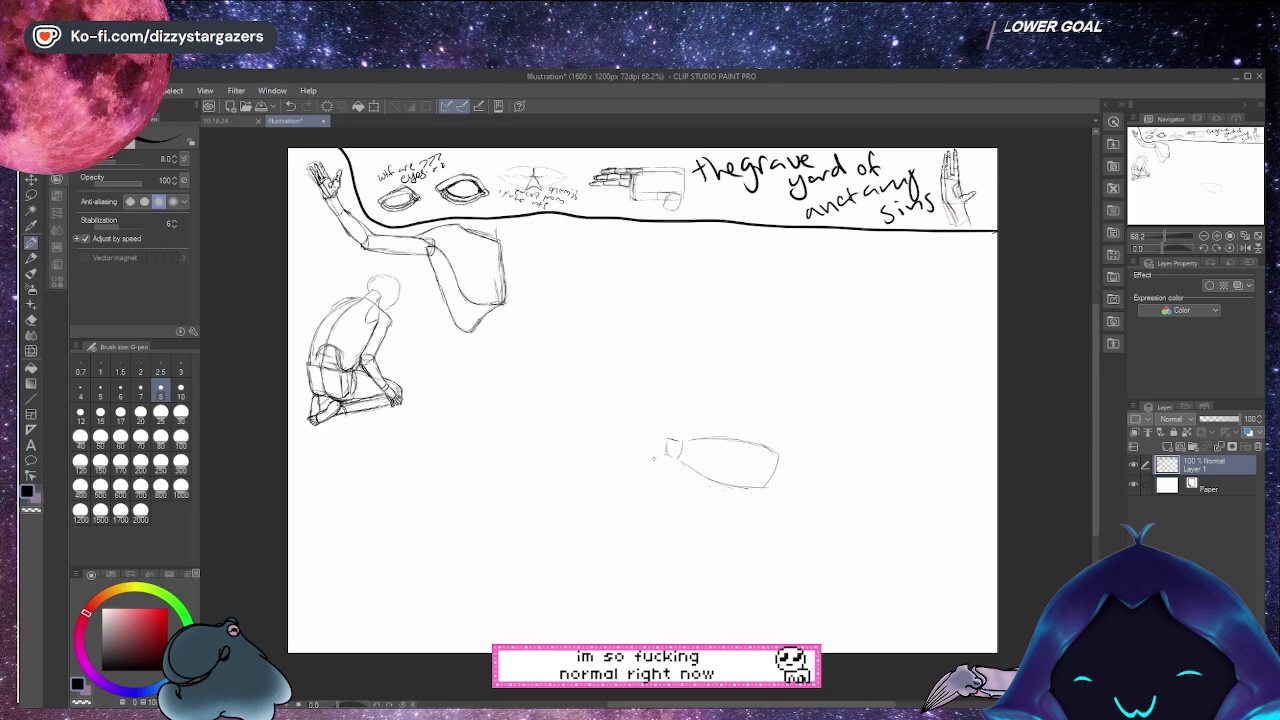
Draw a small knee block at the thigh's narrow end and a lower leg with an ankle and narrow foot hanging below it
drag(656, 456, 669, 452)
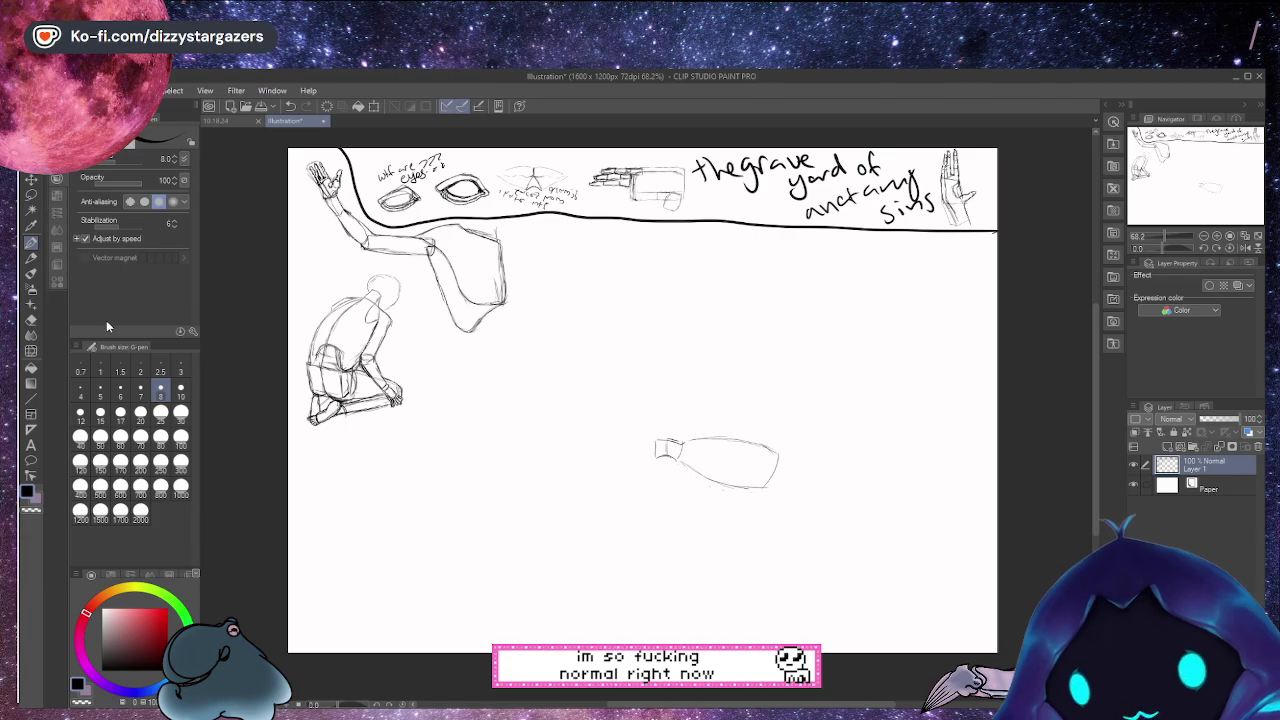
key(e)
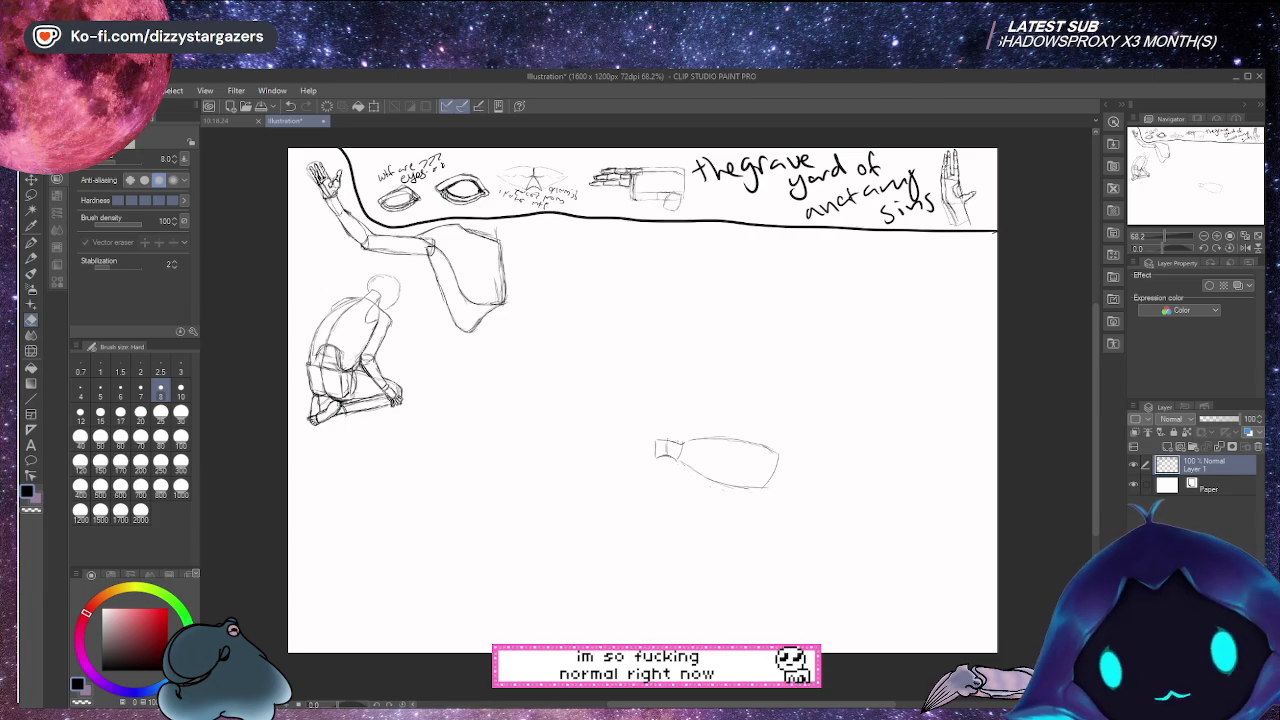
key(p)
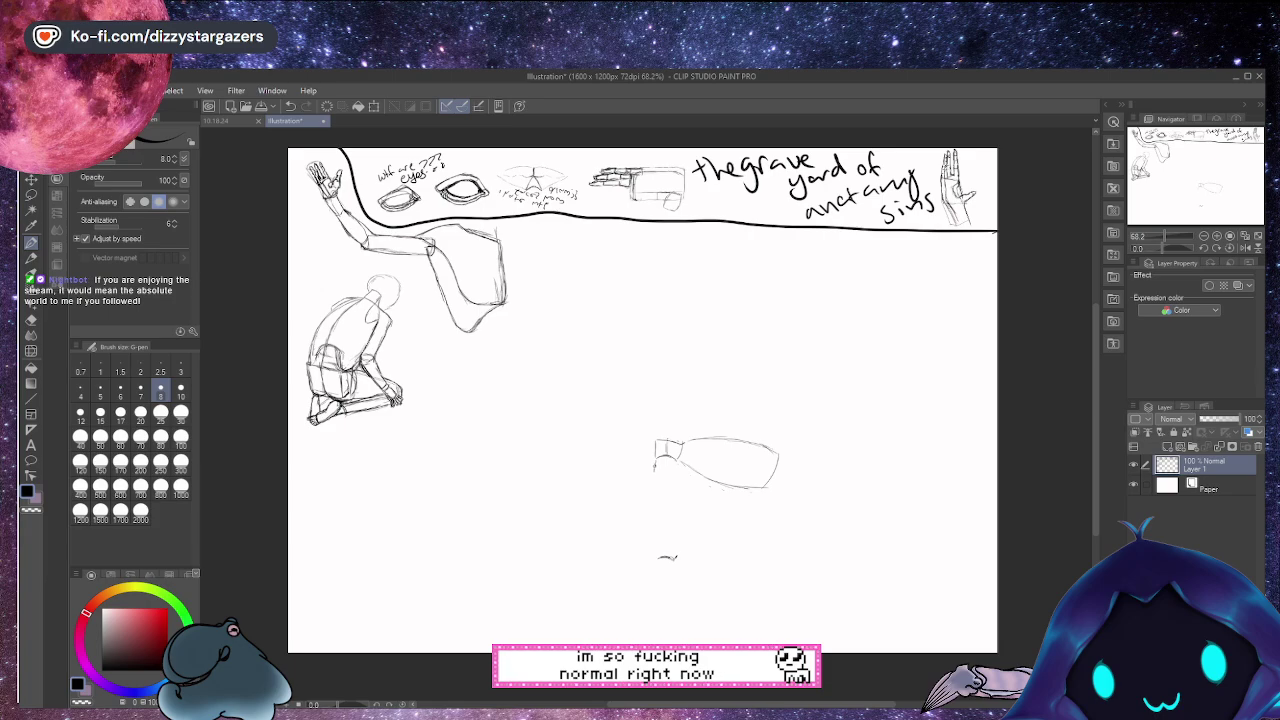
drag(650, 490, 651, 507)
drag(652, 468, 650, 486)
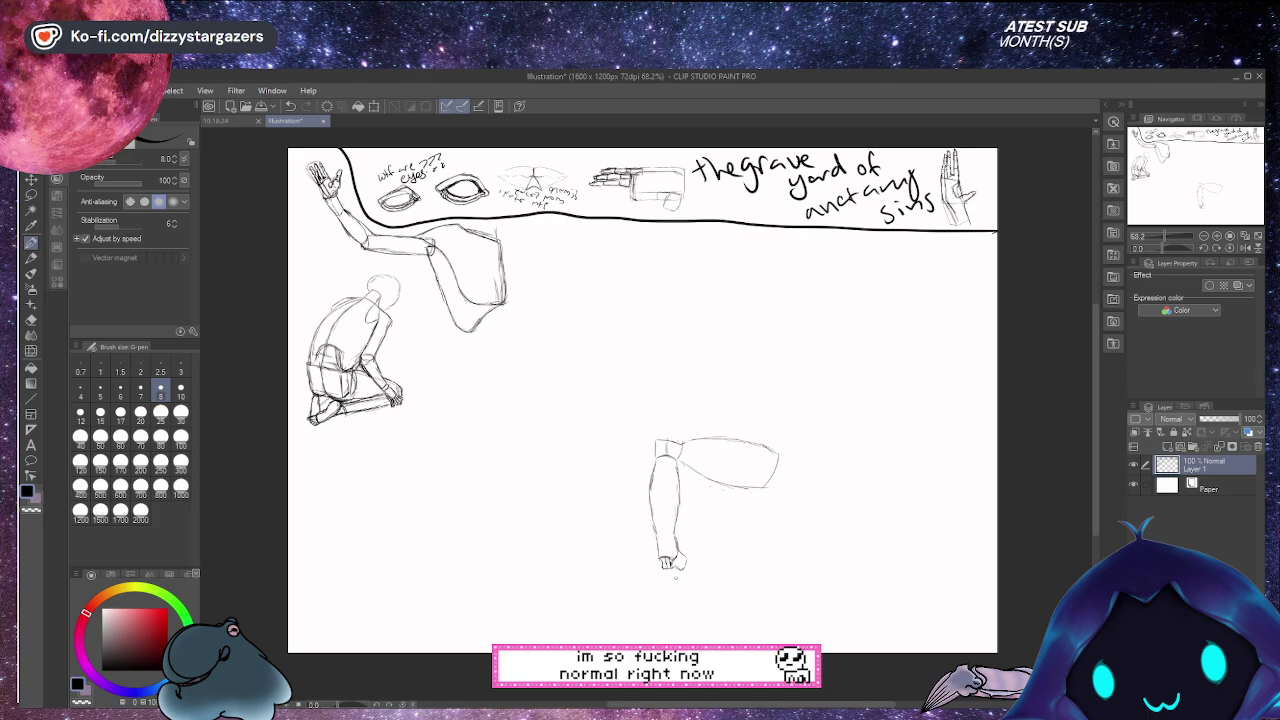
drag(678, 573, 674, 596)
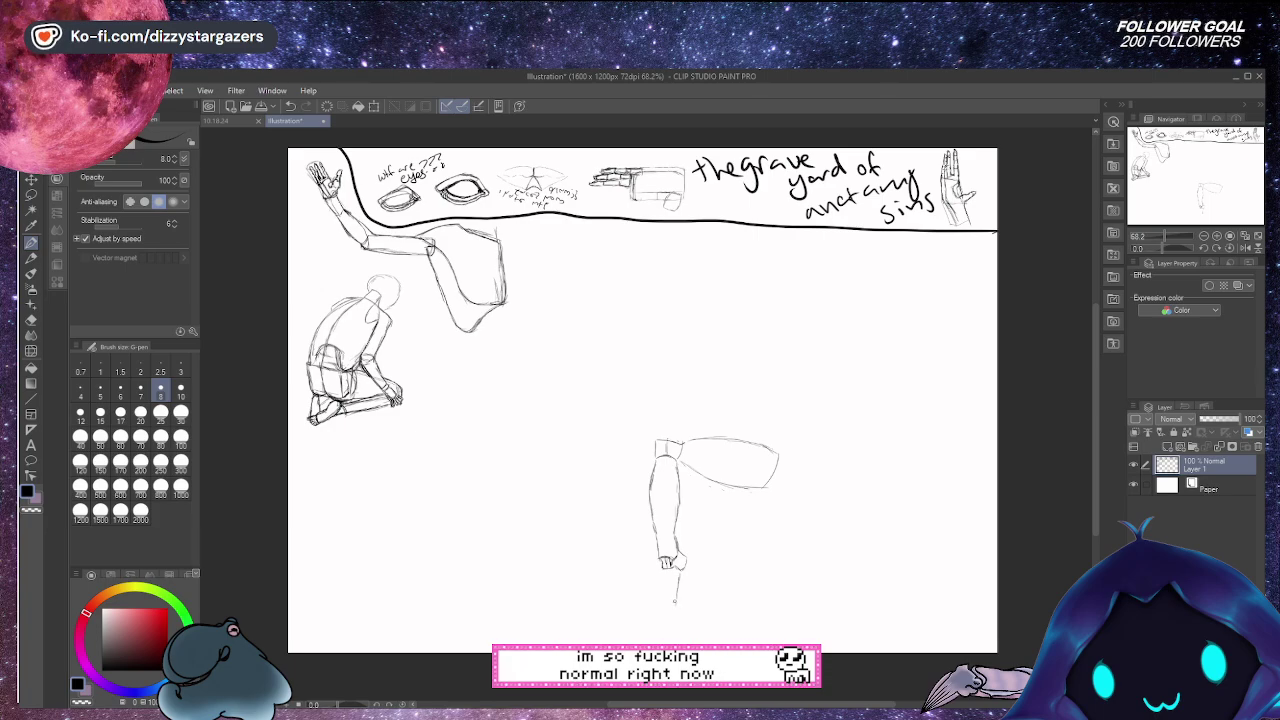
drag(662, 603, 676, 600)
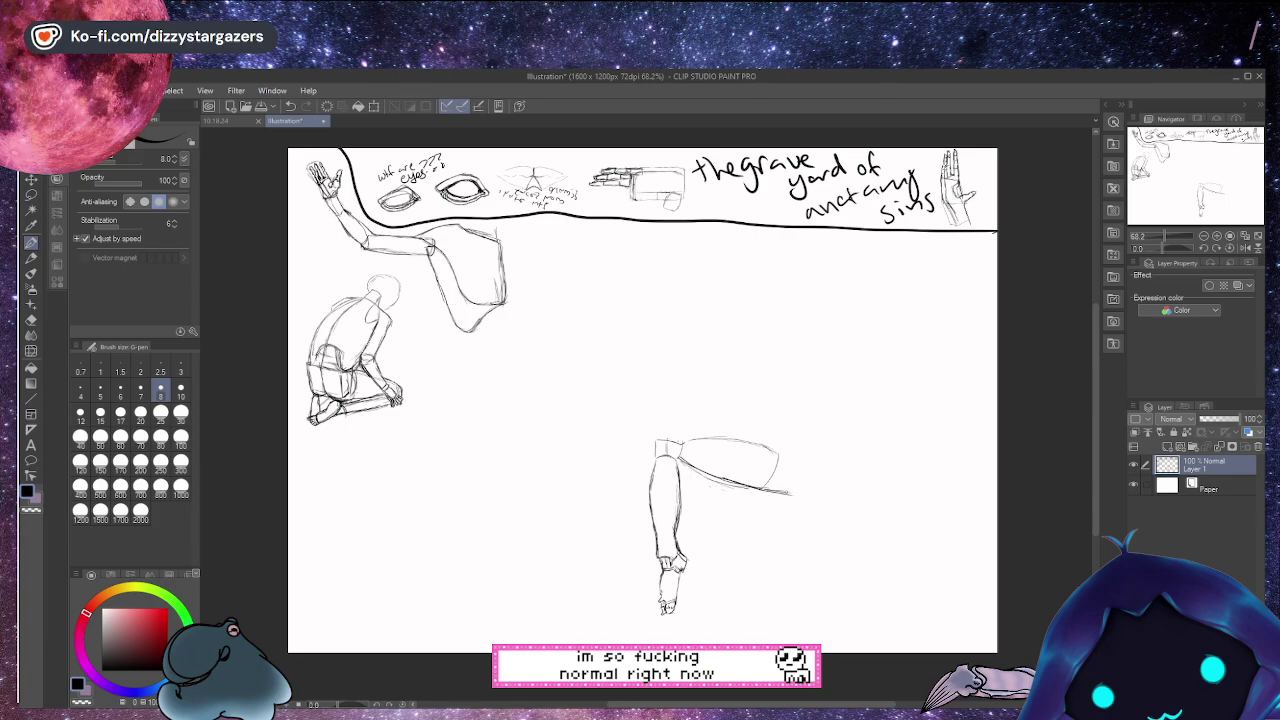
Extend the thigh past its wide end with a second curved cross line and a longer upper edge, undoing one extra stroke
drag(794, 463, 789, 492)
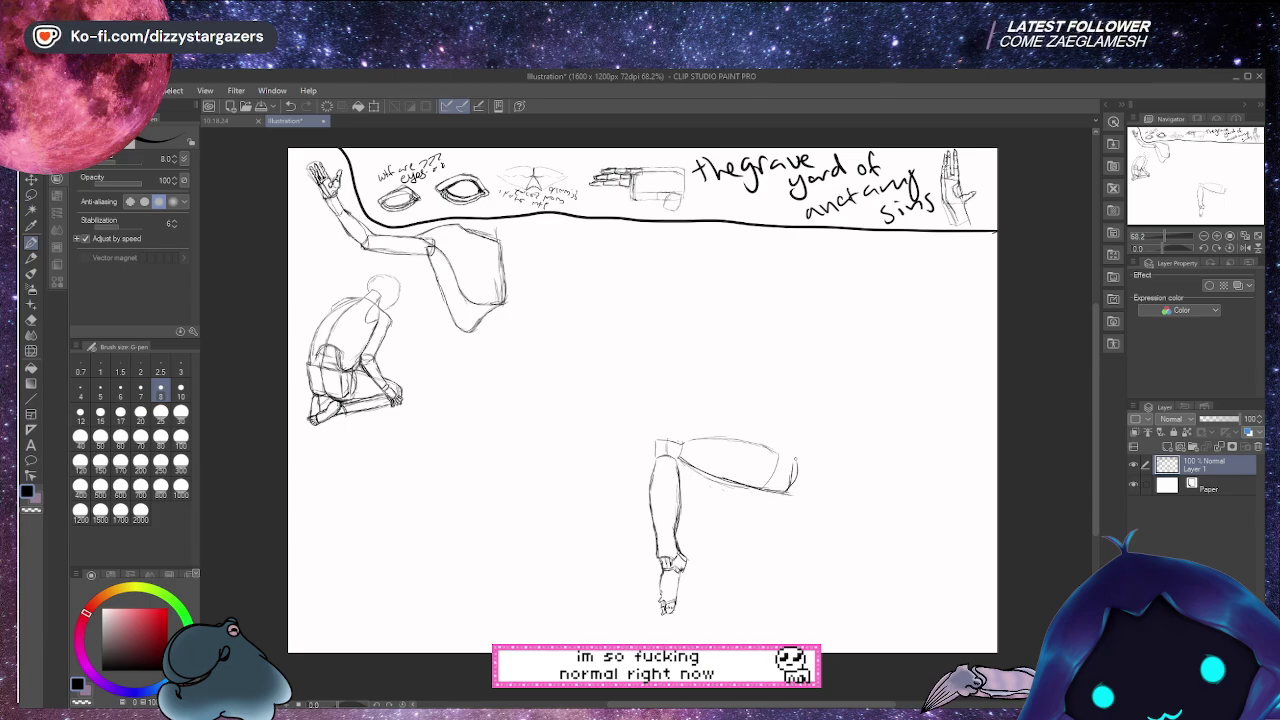
key(ctrl+z)
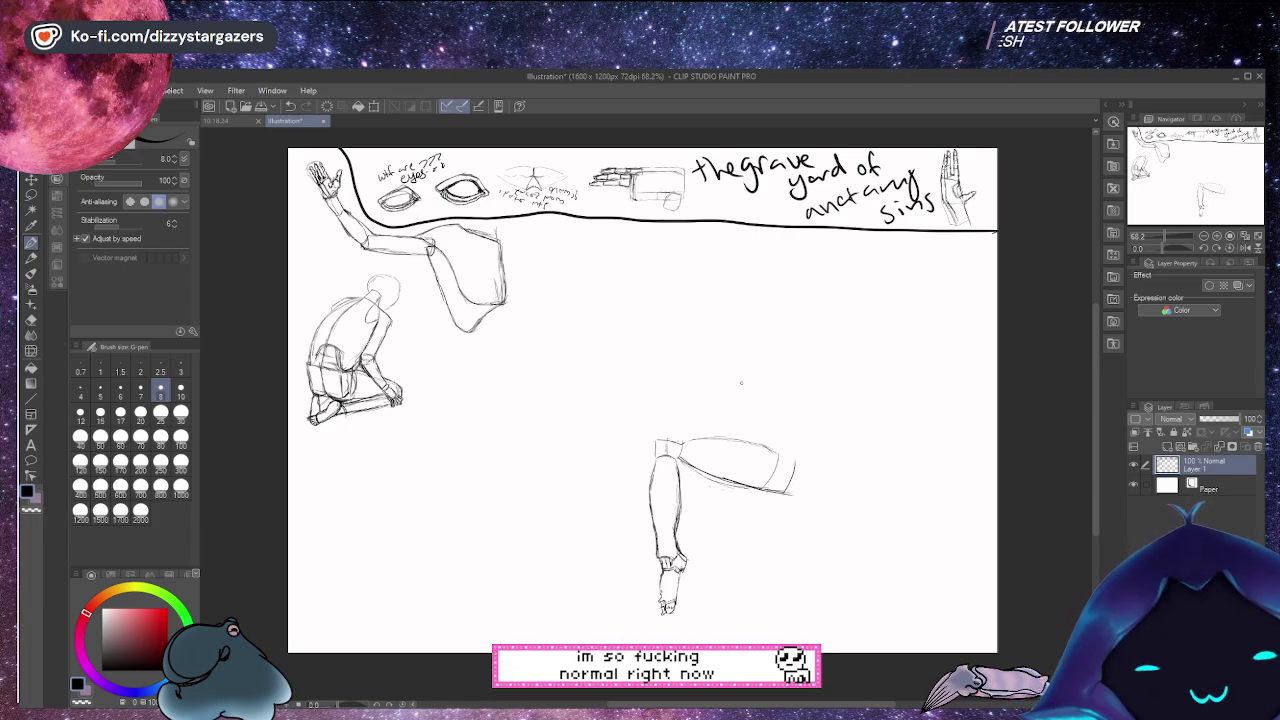
drag(794, 458, 790, 492)
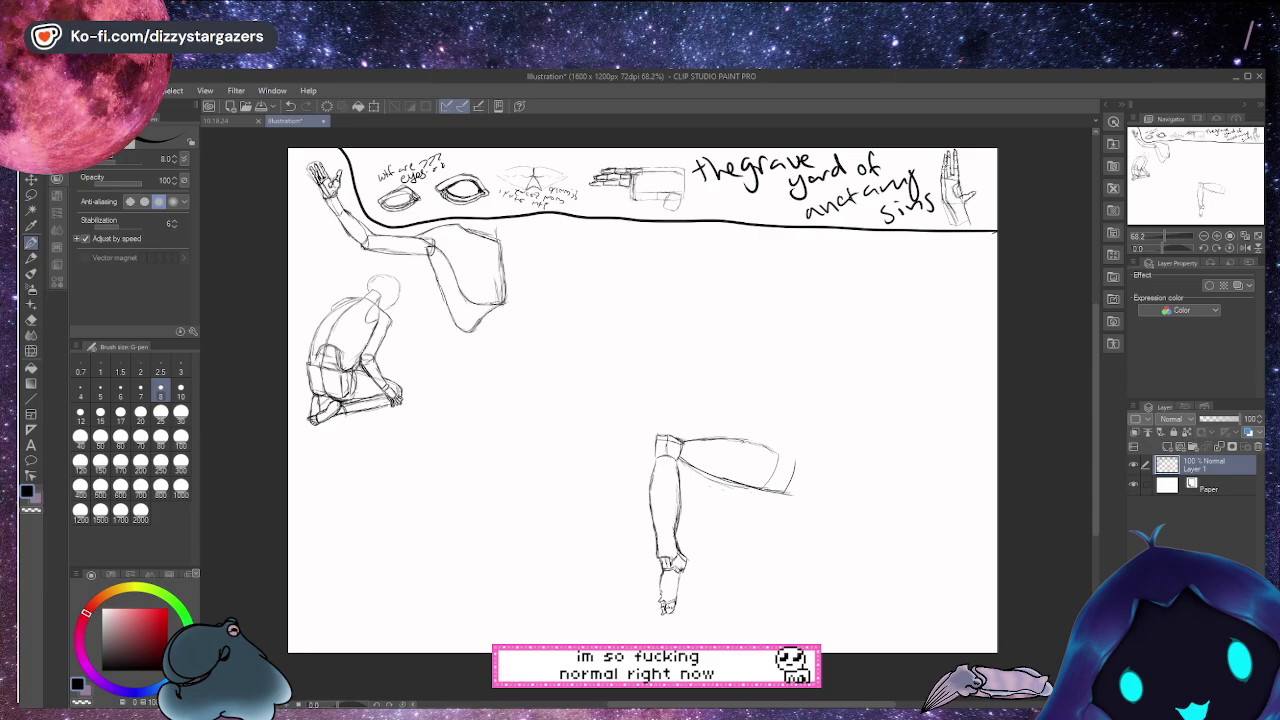
drag(790, 455, 814, 461)
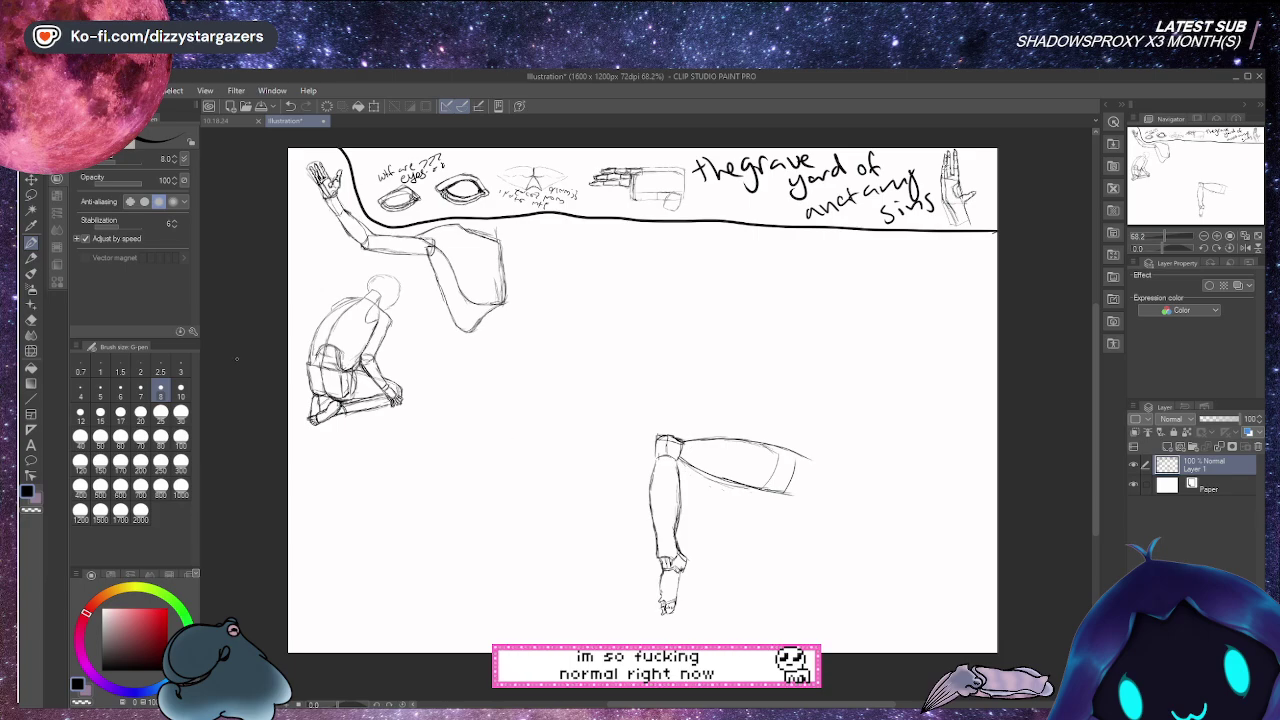
Lasso the knee and lower leg, shift them slightly toward the thigh, rotate them 3.3 degrees, and clear the selection
click(31, 195)
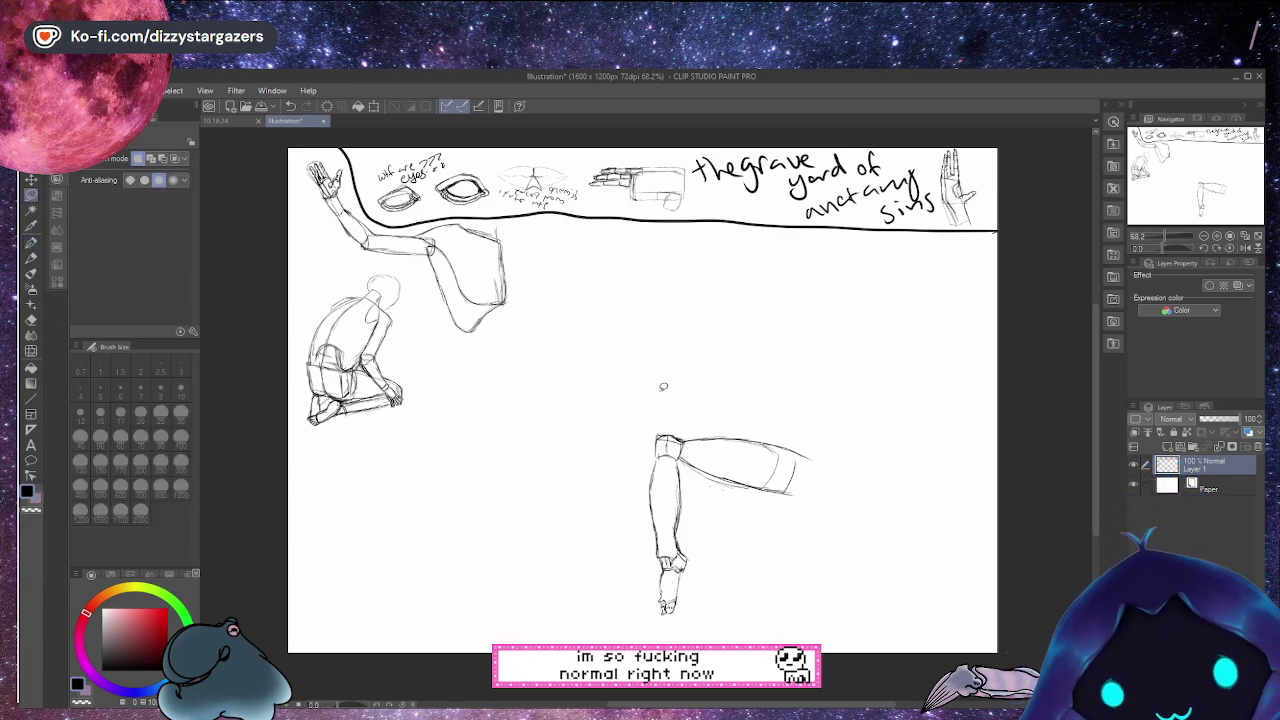
mouse_move(668, 406)
mouse_down()
mouse_move(621, 444)
mouse_move(623, 577)
mouse_move(713, 610)
mouse_up()
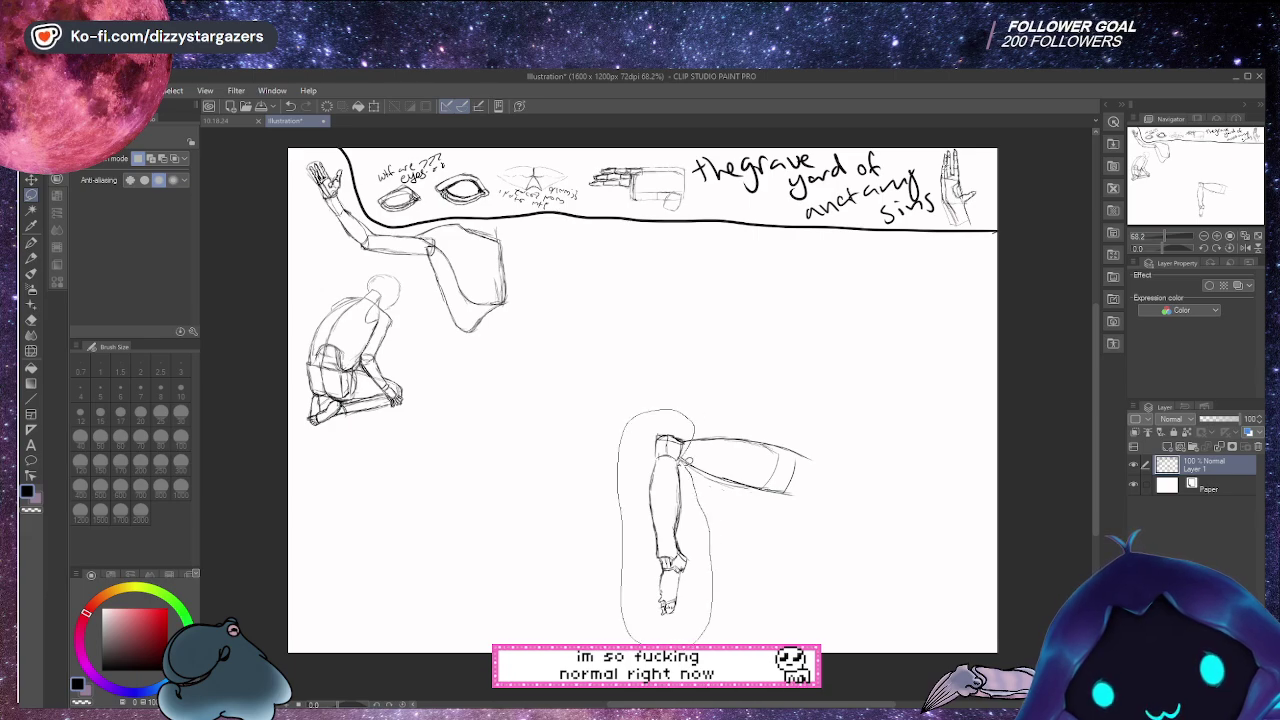
drag(668, 410, 664, 408)
key(ctrl+t)
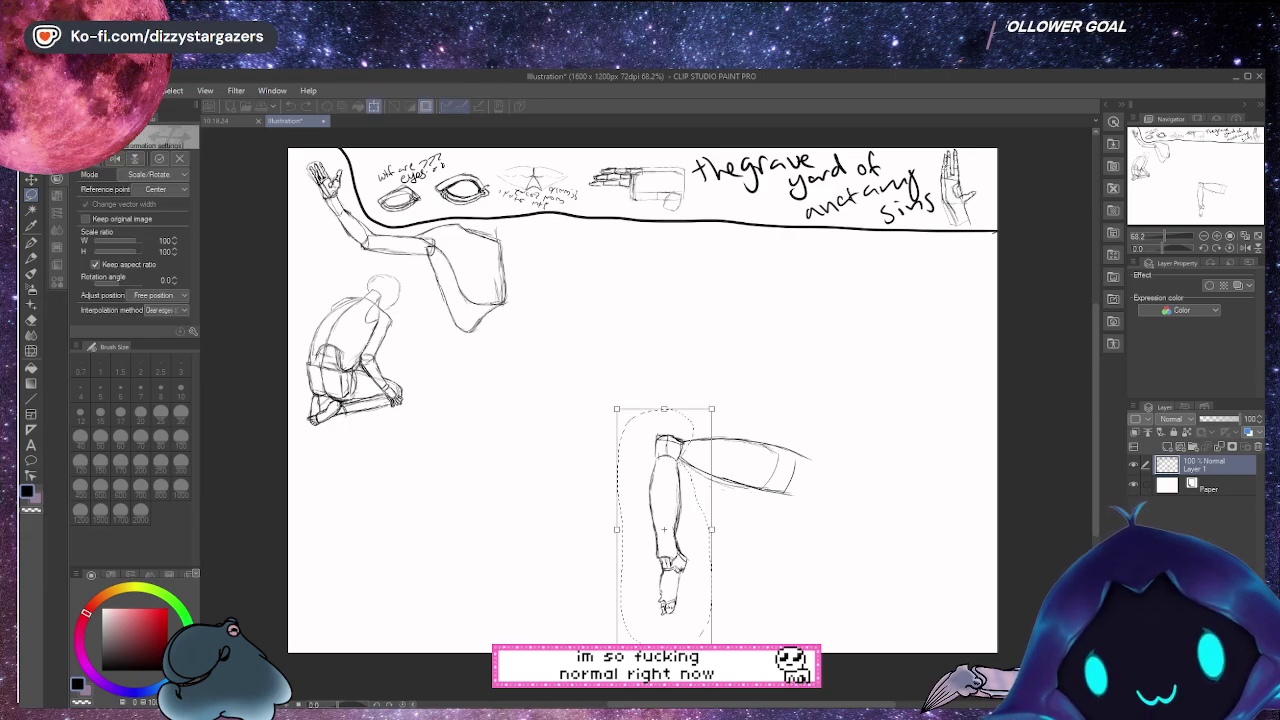
drag(673, 484, 680, 476)
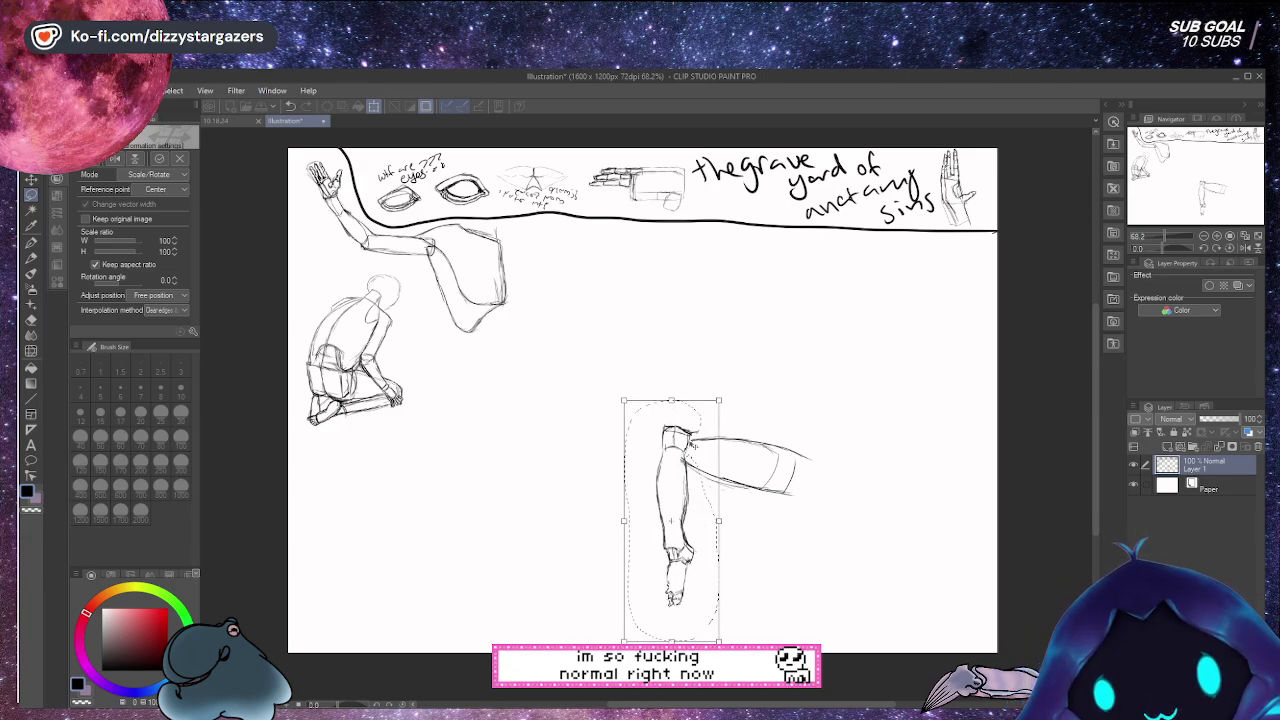
drag(695, 383, 703, 385)
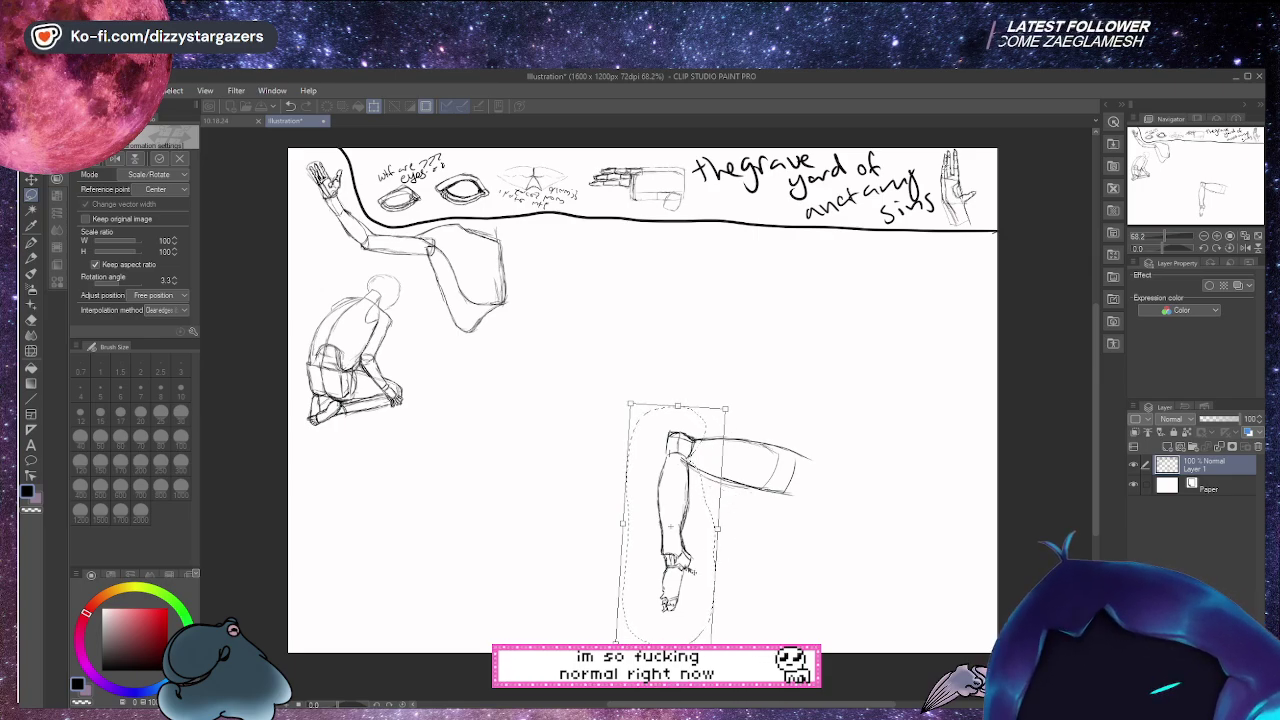
key(Return)
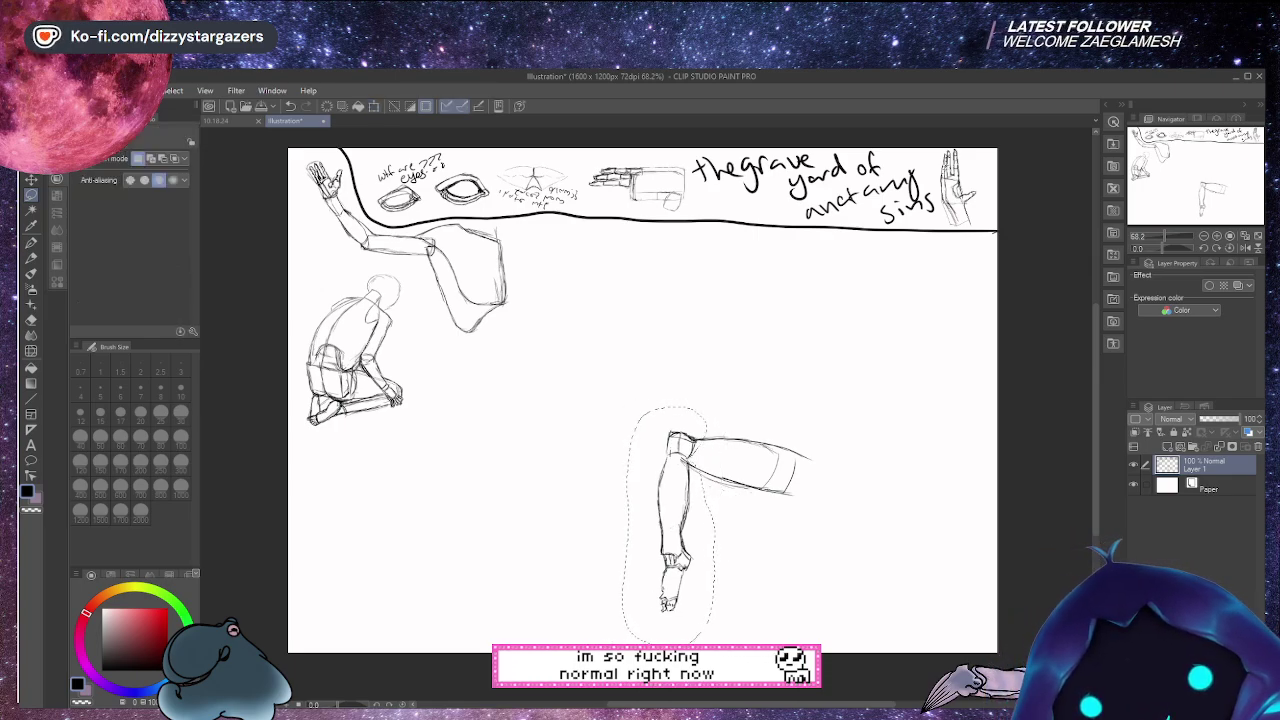
key(e)
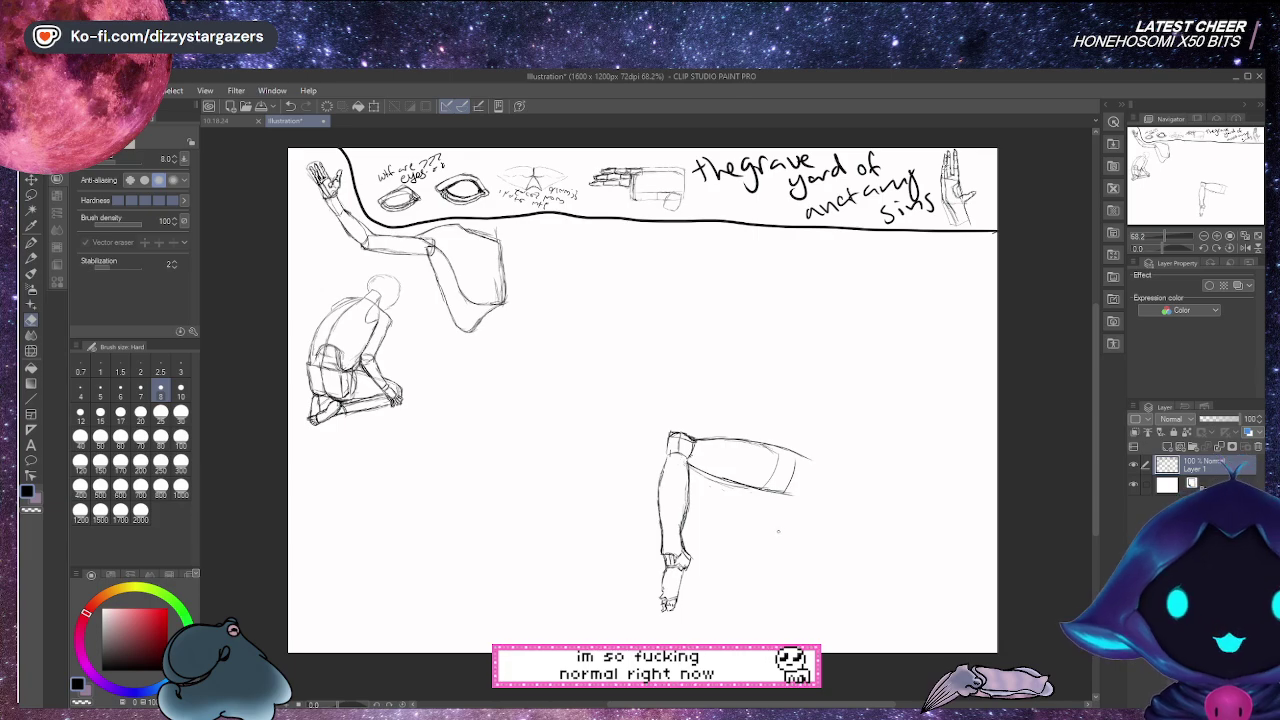
Try scaling the whole leg sketch down to 62% and moving it closer to the kneeling figure, and undo the change
key(m)
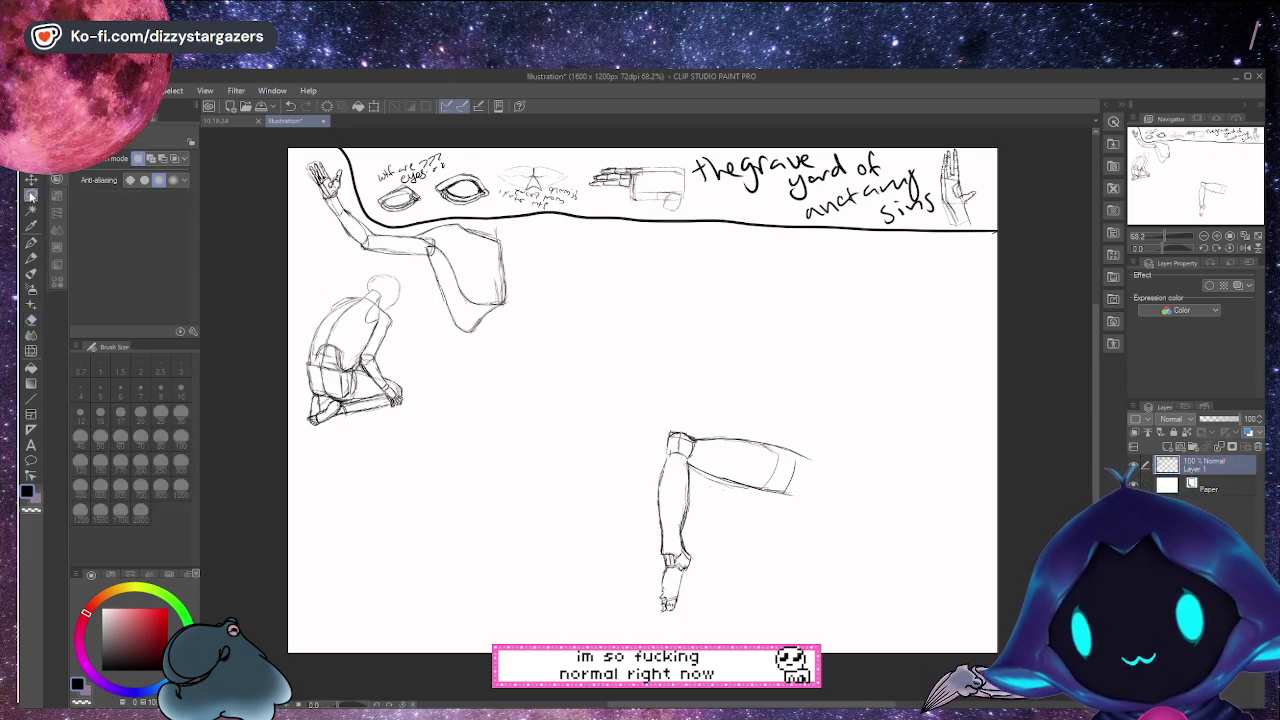
mouse_move(759, 390)
mouse_down()
mouse_move(621, 402)
mouse_move(592, 599)
mouse_move(751, 632)
mouse_move(854, 493)
mouse_move(821, 420)
mouse_move(729, 393)
mouse_up()
click(374, 107)
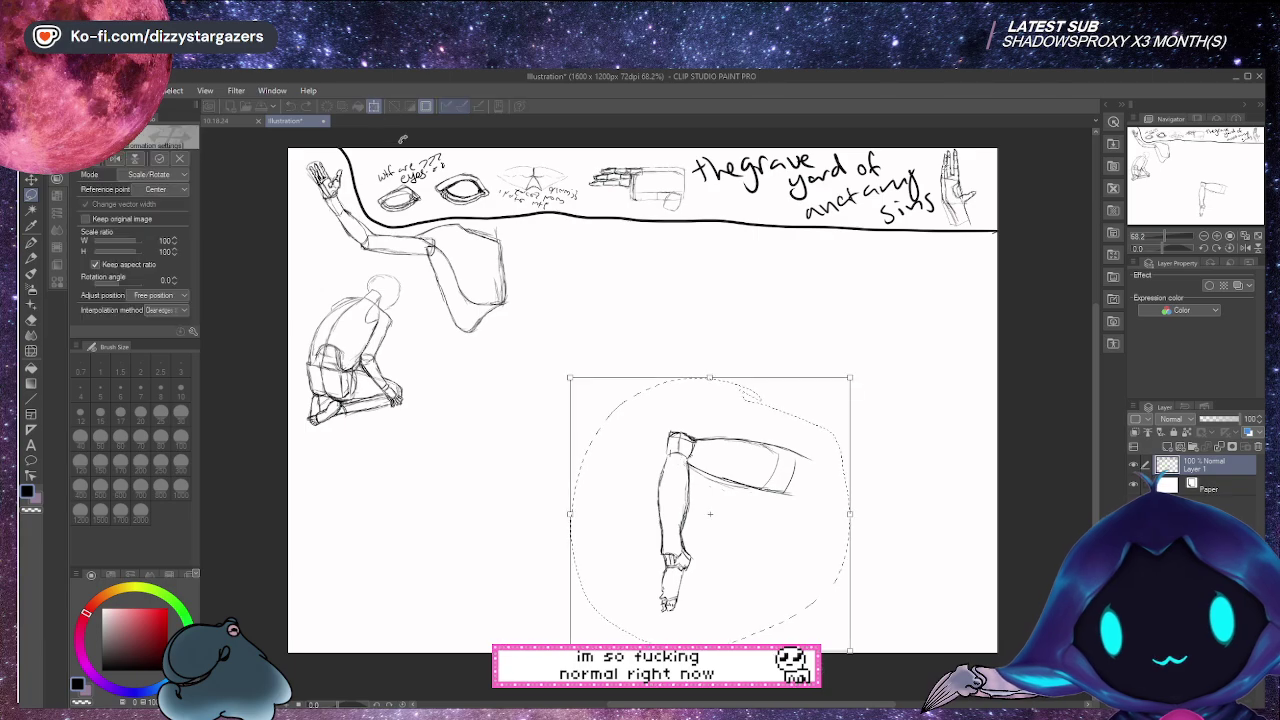
drag(852, 650, 746, 547)
drag(730, 480, 669, 431)
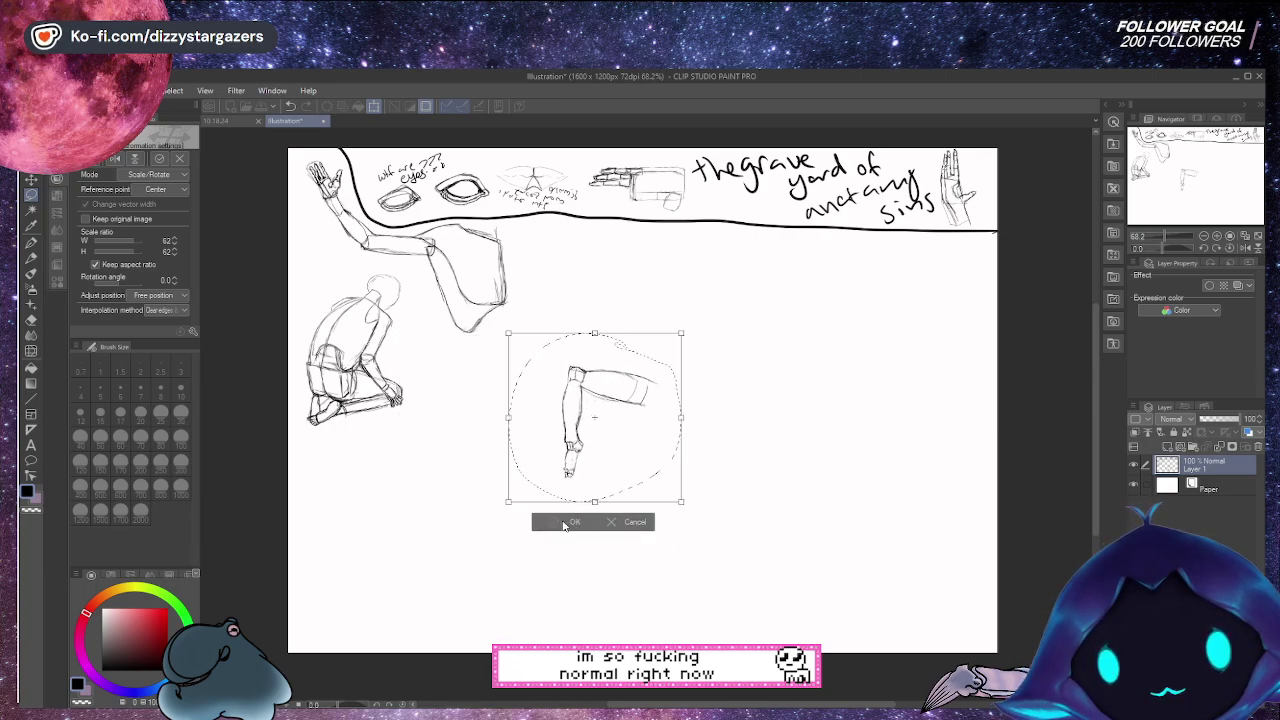
click(564, 523)
click(487, 523)
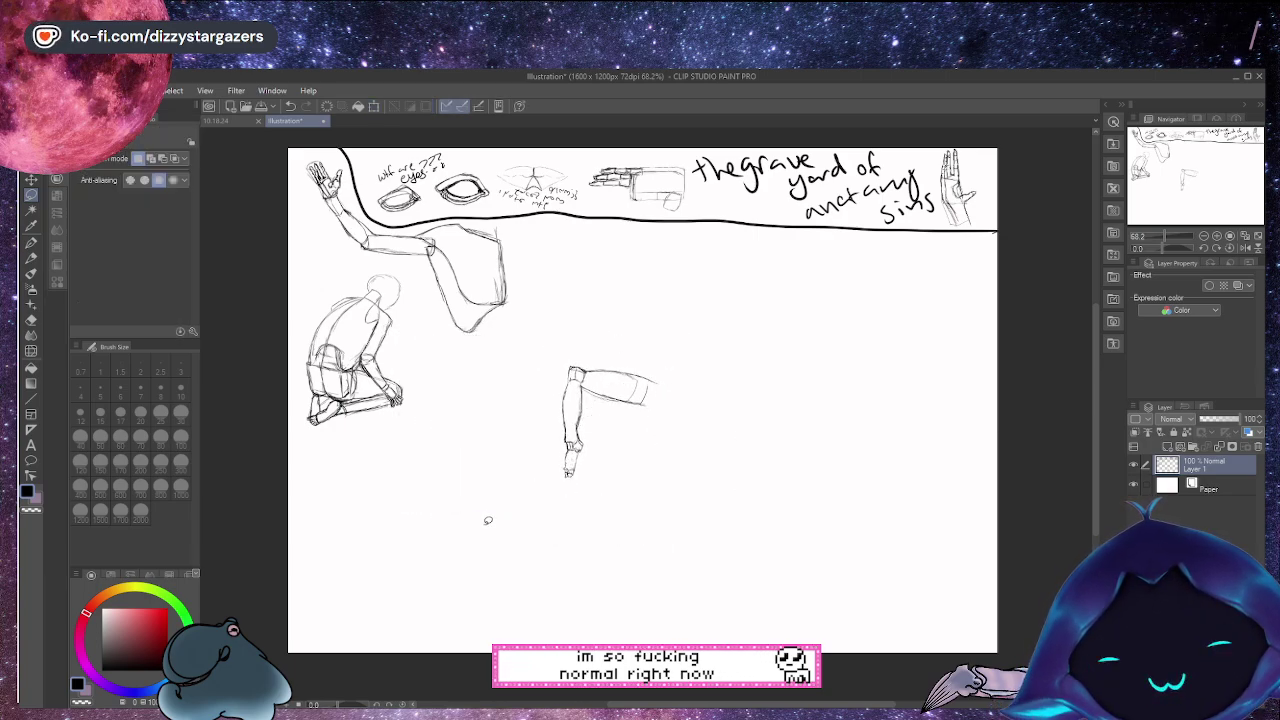
click(31, 242)
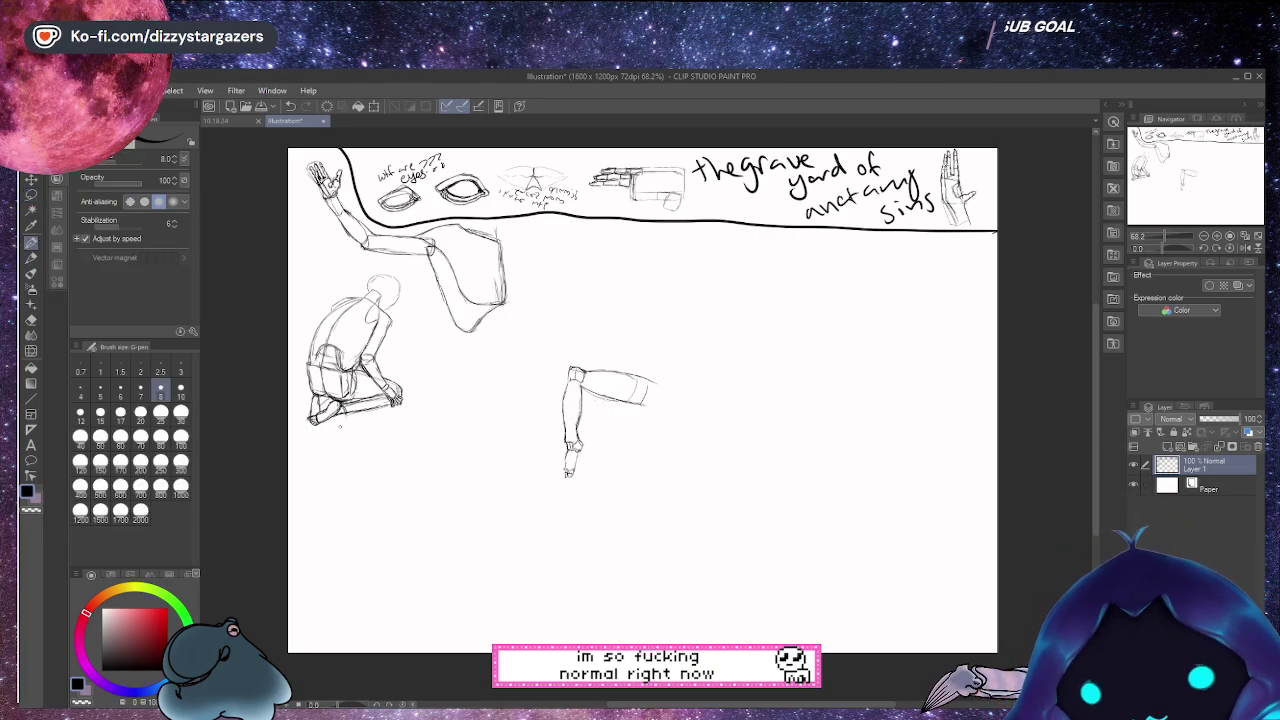
drag(575, 340, 570, 345)
drag(660, 480, 845, 610)
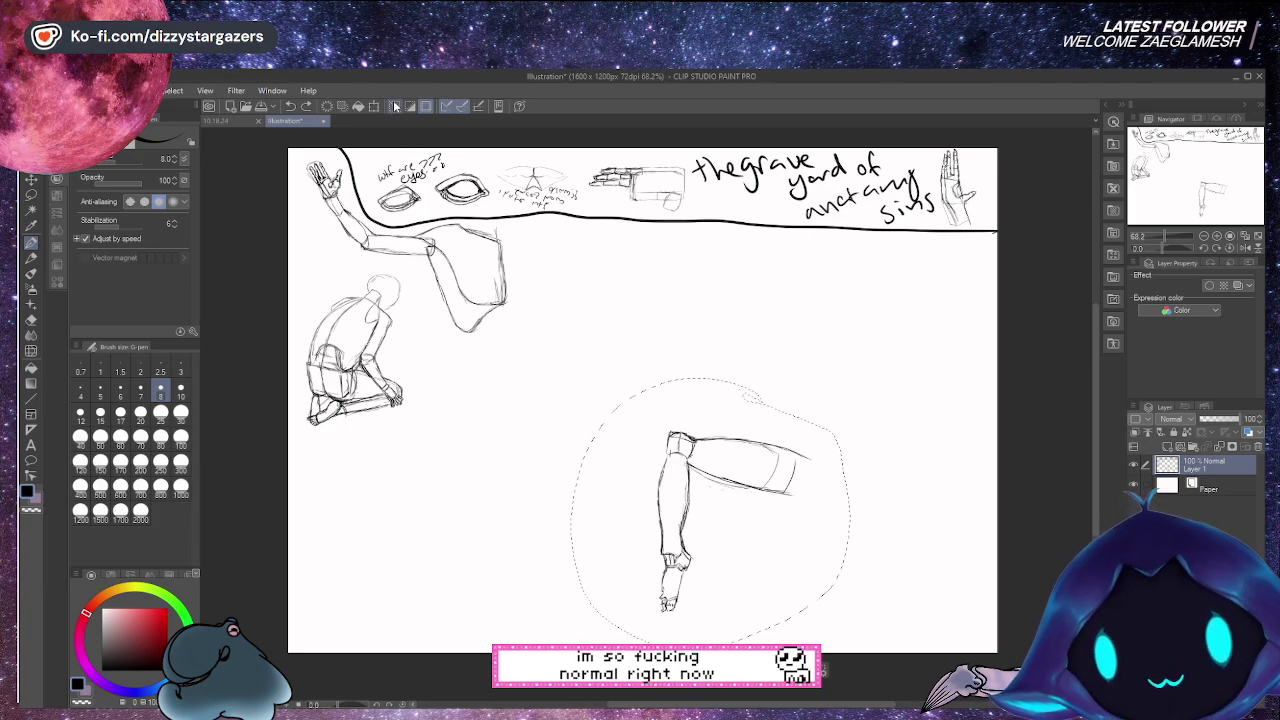
Clear the selection, draw a rounded hip with a square block above it, and reinforce the knee and calf outlines
click(396, 107)
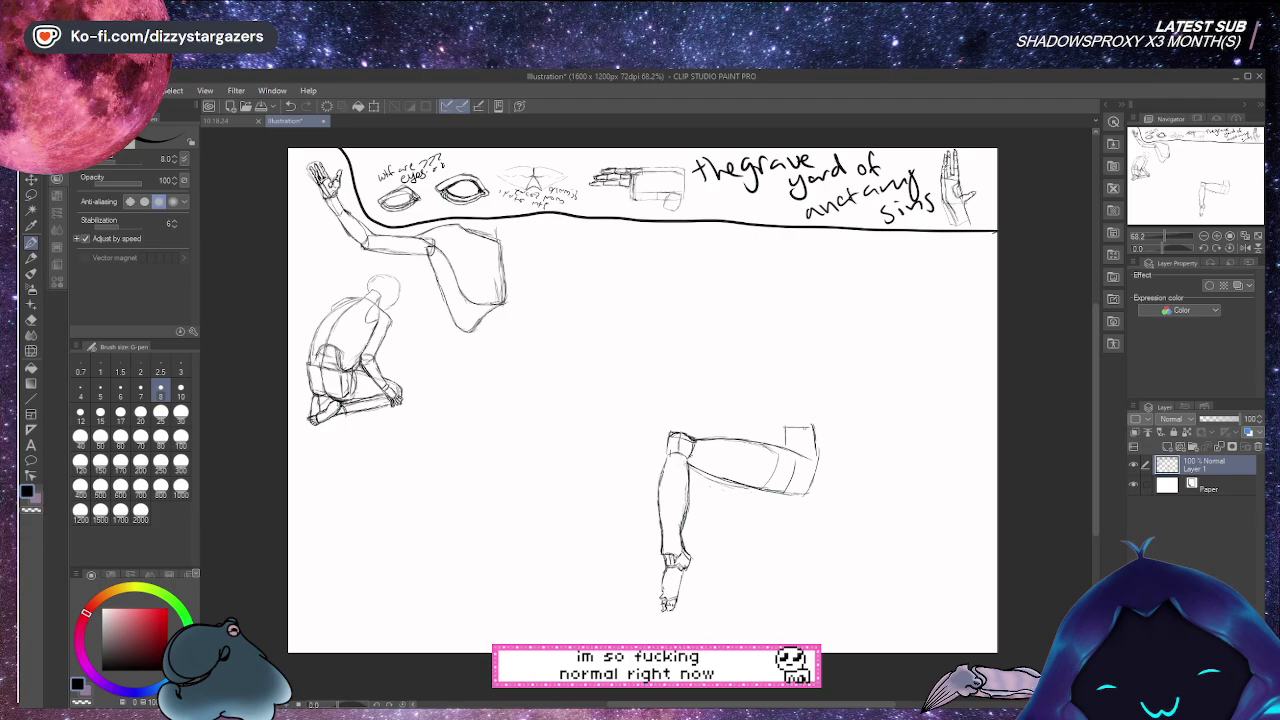
drag(785, 450, 814, 425)
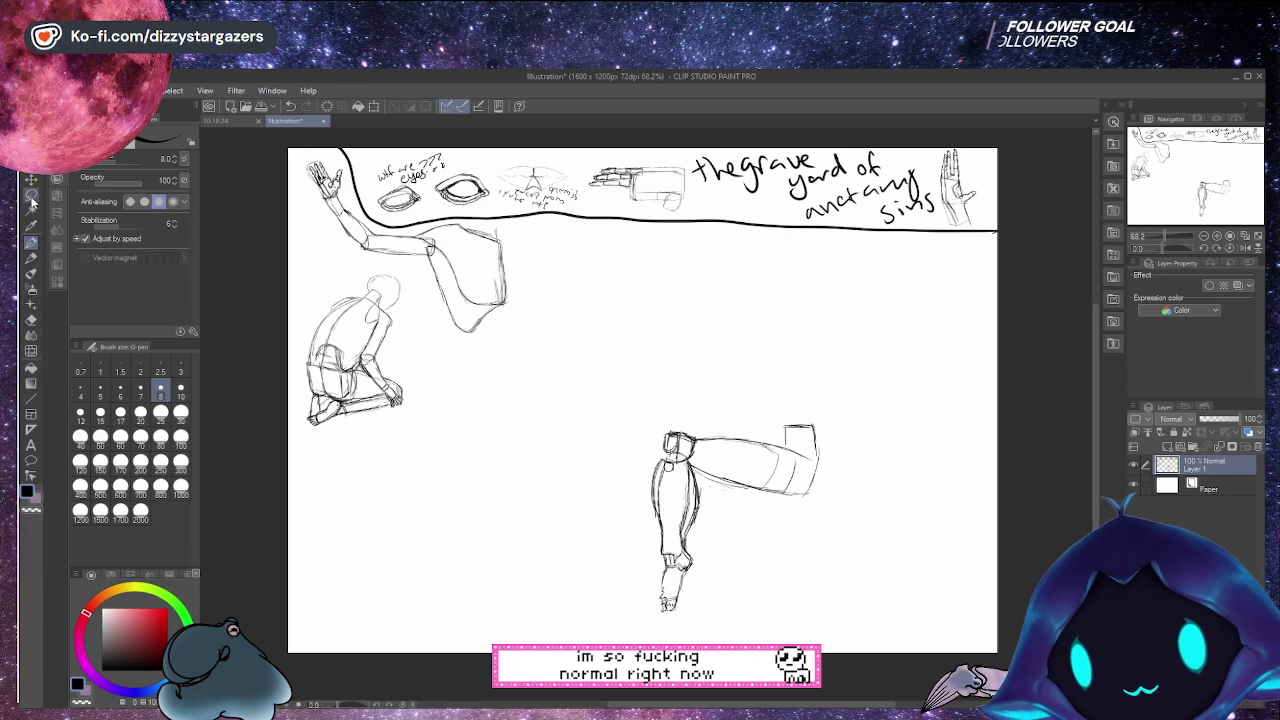
Lasso the whole leg sketch, move it up to just below the graveyard row, and clear the selection
key(m)
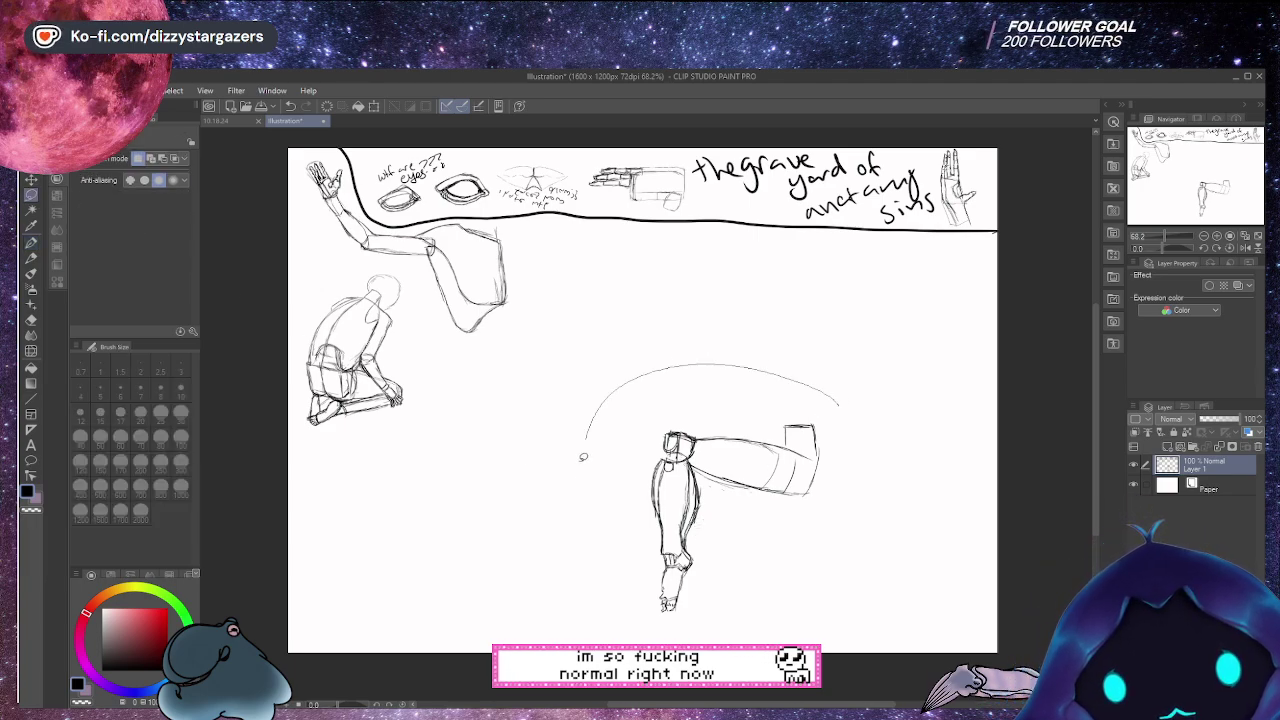
drag(783, 614, 779, 617)
mouse_move(850, 327)
mouse_down()
mouse_move(777, 304)
mouse_move(561, 406)
mouse_move(605, 603)
mouse_move(910, 543)
mouse_move(892, 401)
mouse_move(849, 325)
mouse_up()
key(ctrl+t)
drag(823, 423, 821, 332)
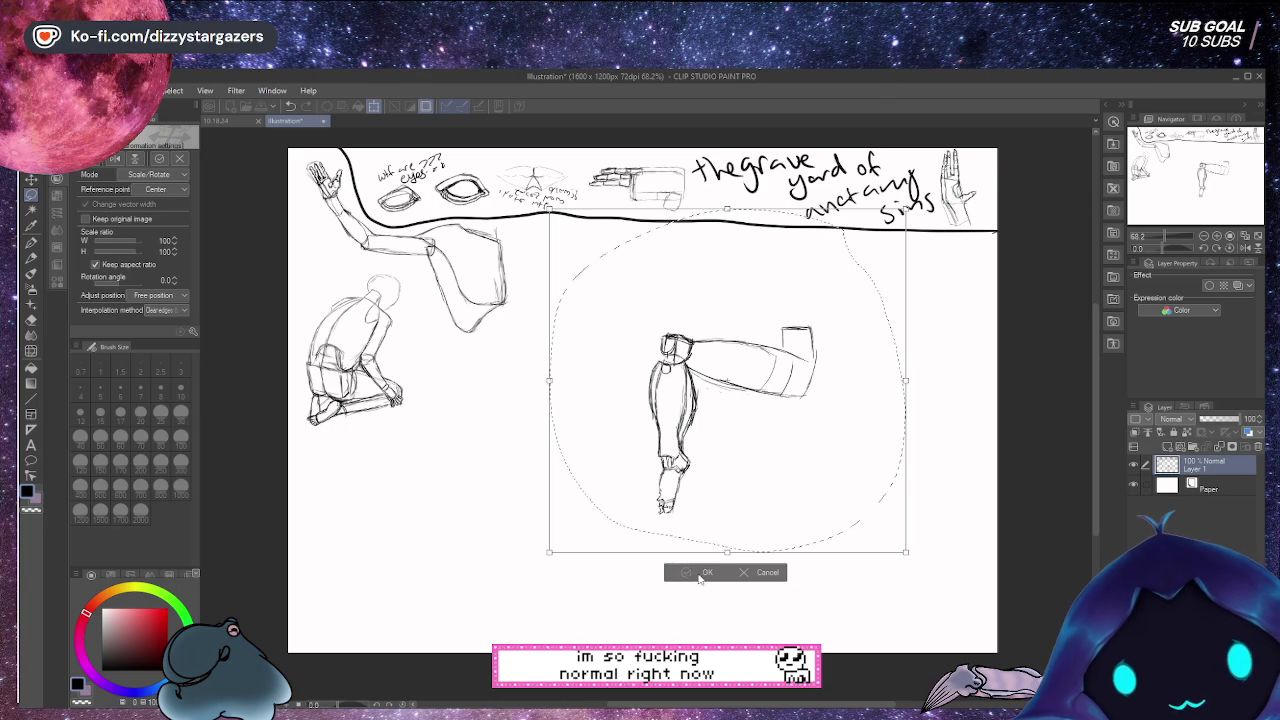
click(703, 572)
click(620, 568)
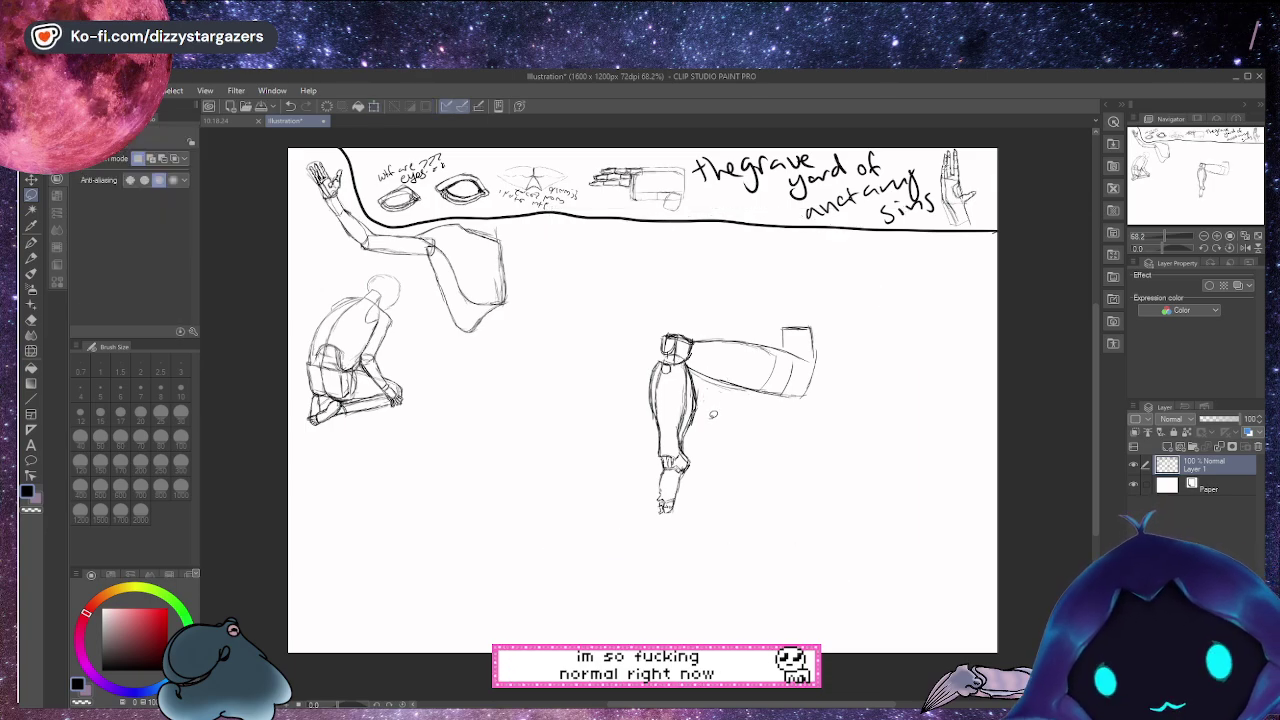
Lasso the lower calf and foot, move them down away from the knee, enlarge them slightly, and clear the selection
mouse_move(690, 393)
mouse_down()
mouse_move(644, 524)
mouse_move(730, 489)
mouse_move(692, 396)
mouse_up()
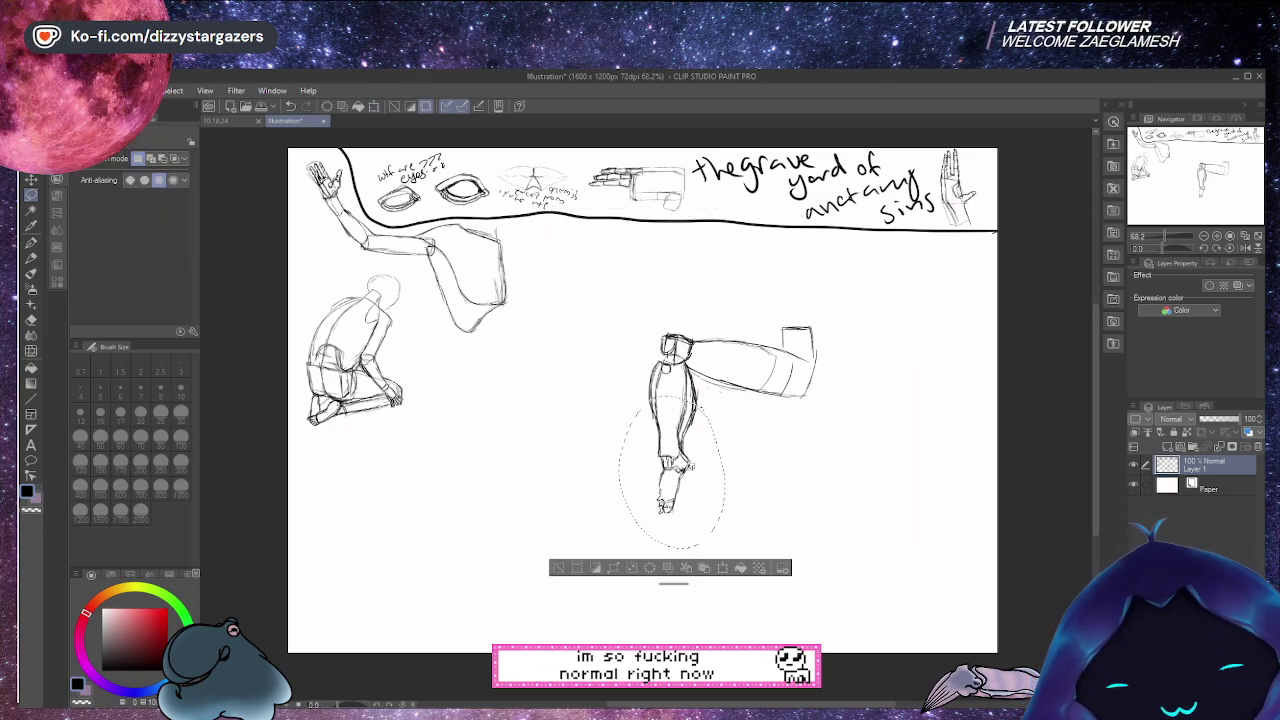
click(375, 107)
drag(721, 396, 728, 439)
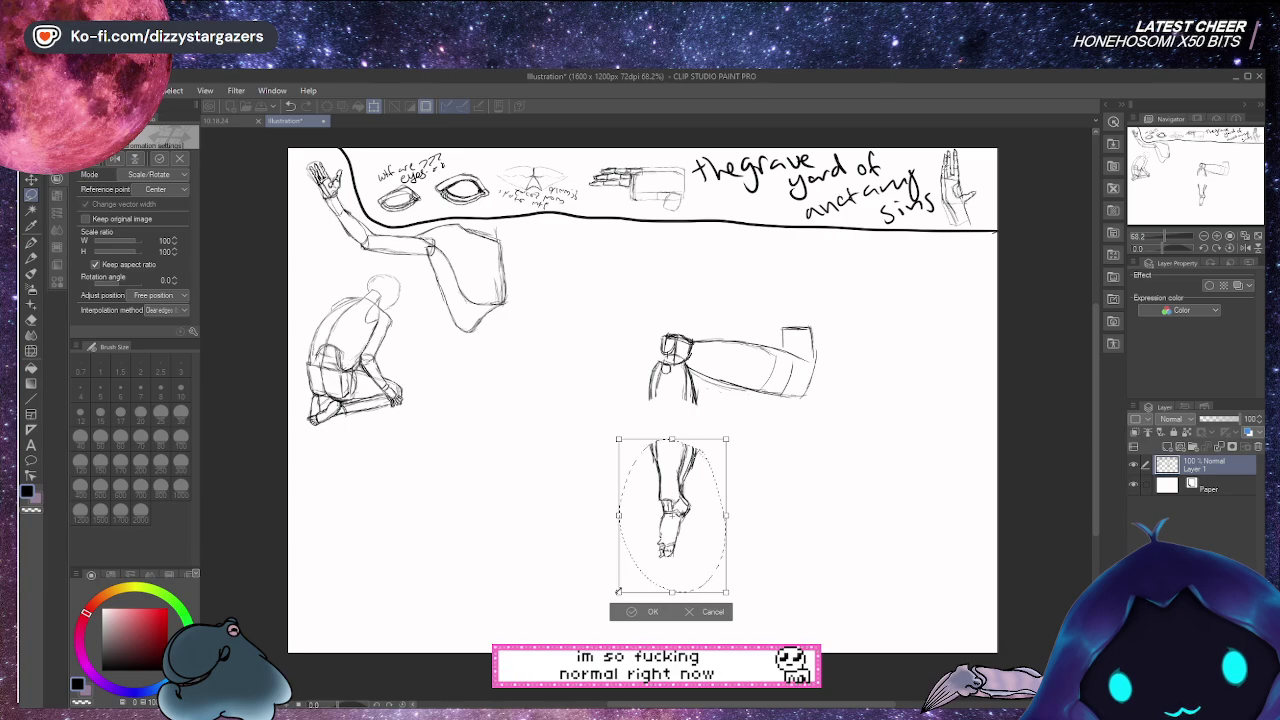
drag(618, 592, 603, 614)
drag(696, 492, 704, 519)
key(Return)
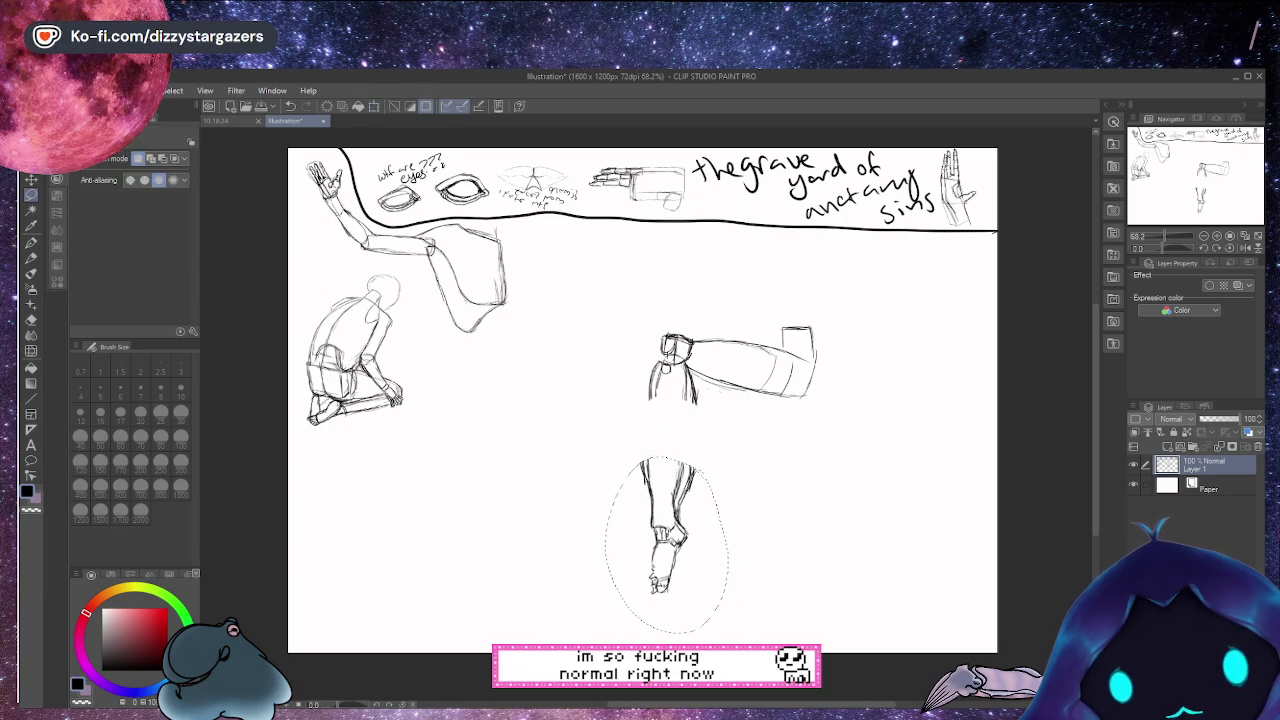
key(ctrl+d)
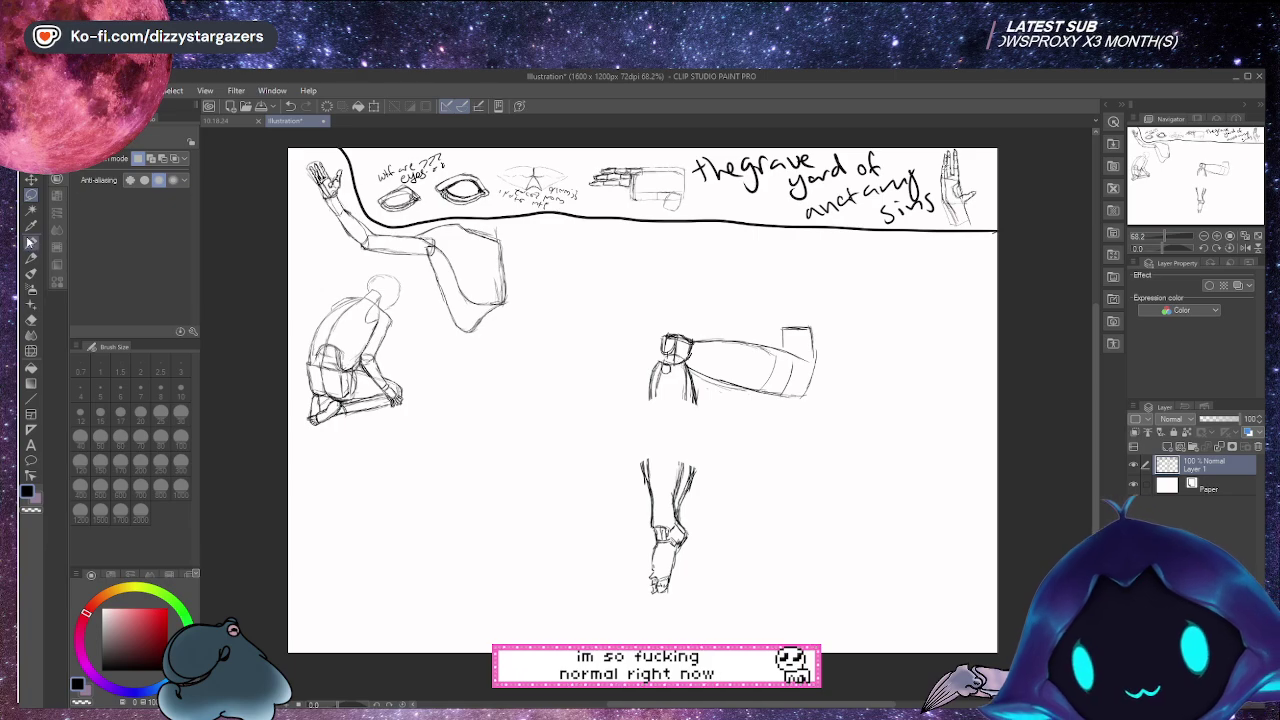
Bridge the gap in the lower leg with long curved pen lines along both sides of the calf, and pick the eraser
key(p)
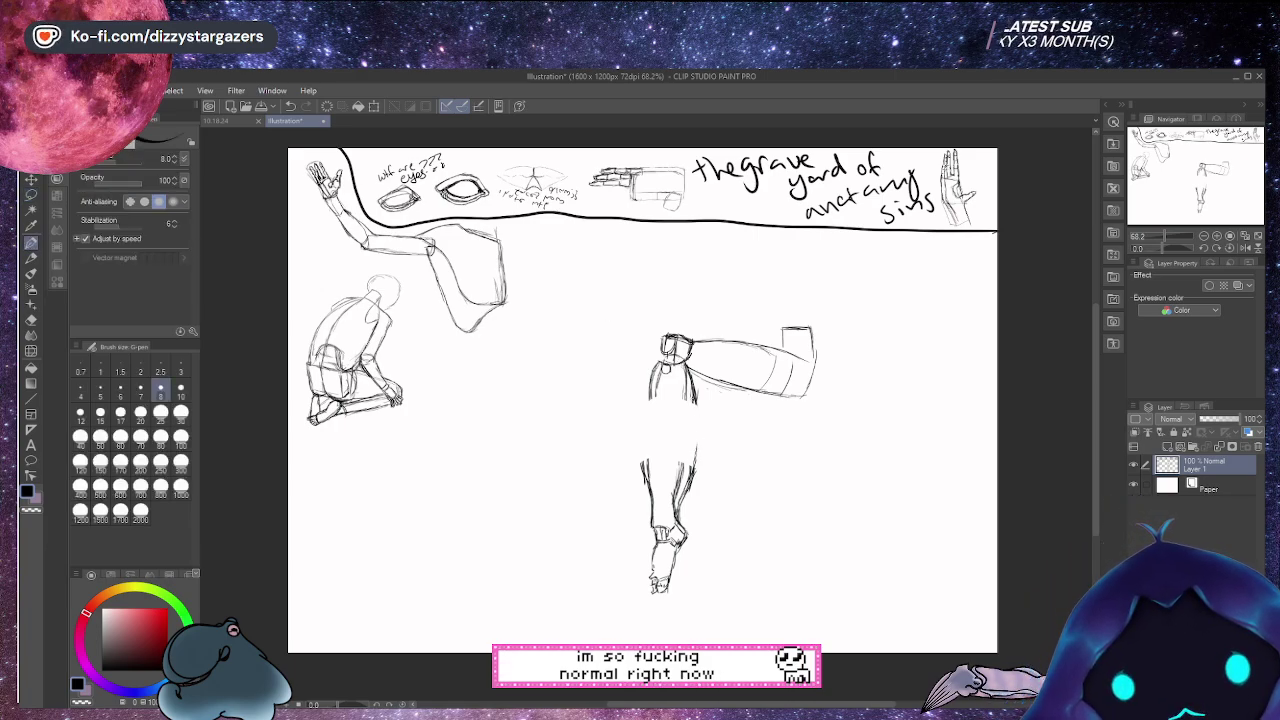
drag(651, 392, 645, 466)
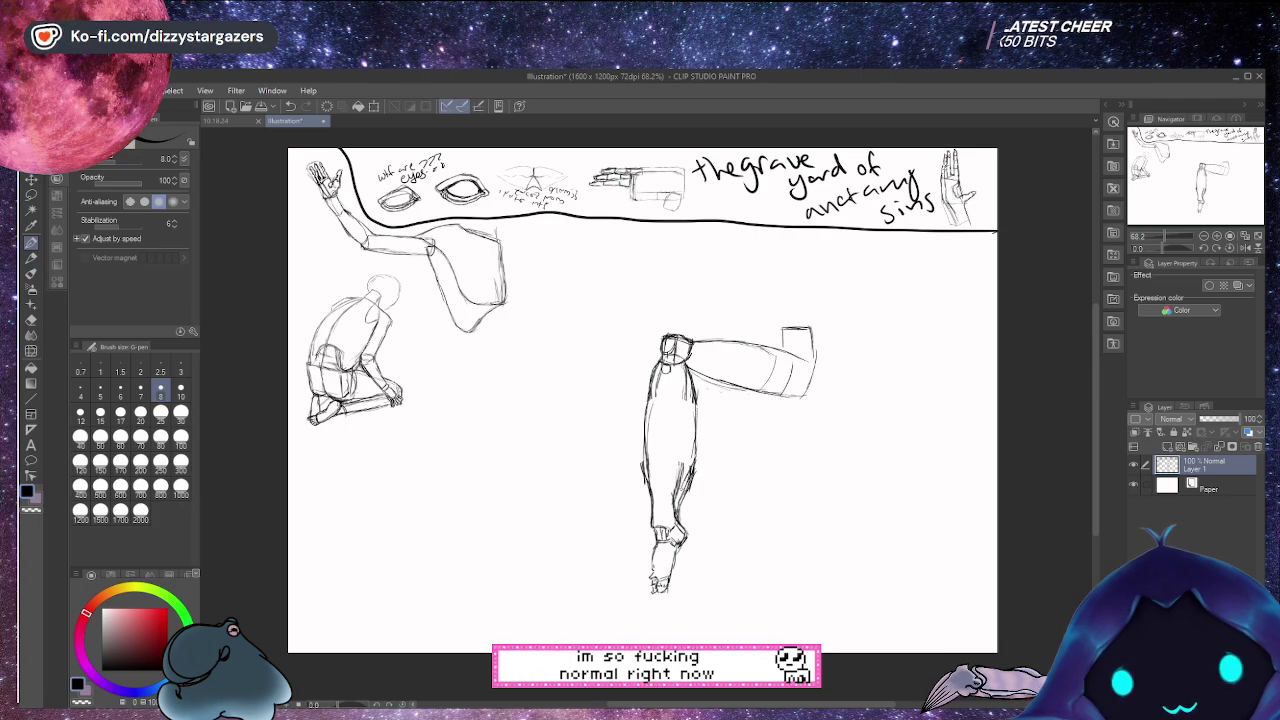
click(31, 320)
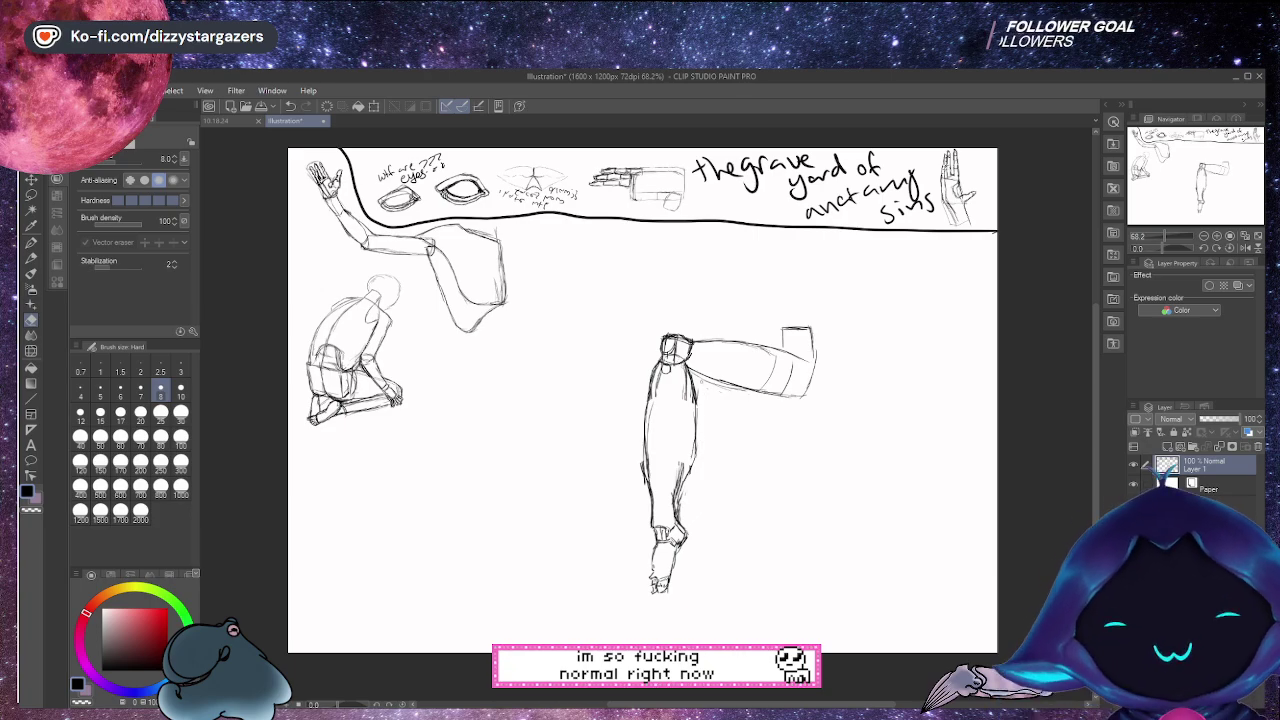
Sketch a second thigh slanting down from the hip behind the first leg, with a small boxy knee at its end
click(31, 243)
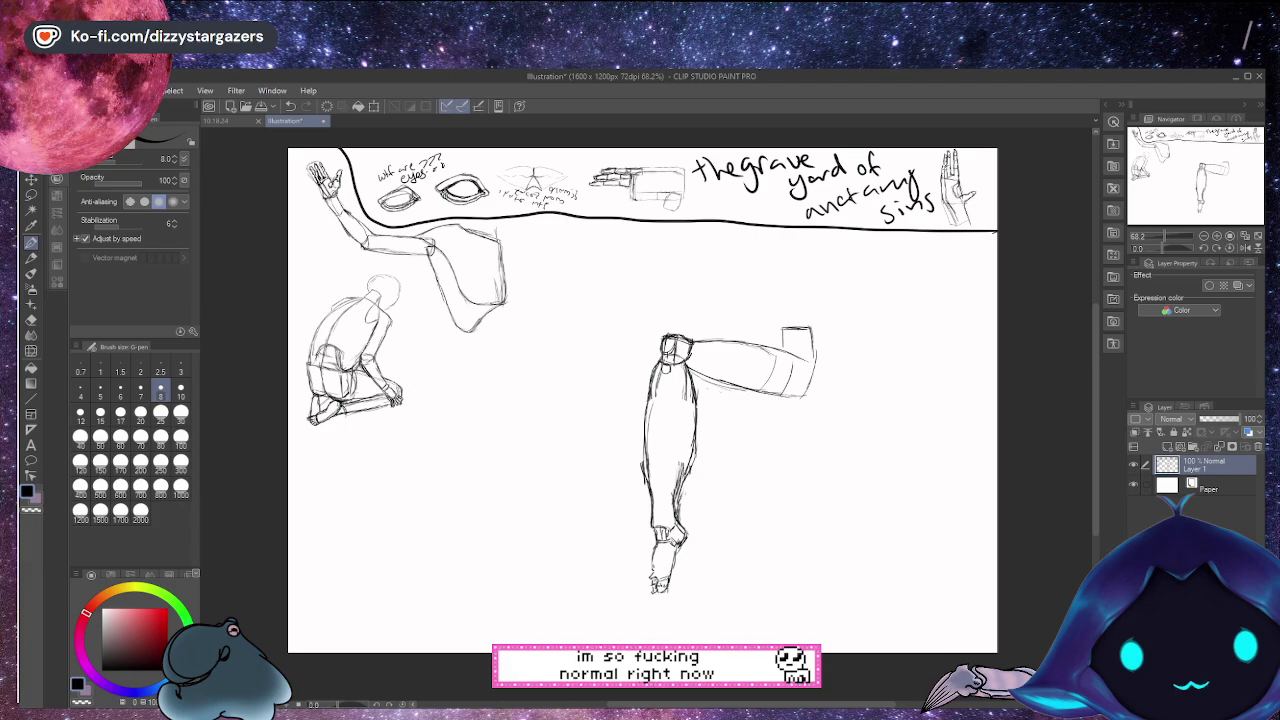
click(32, 320)
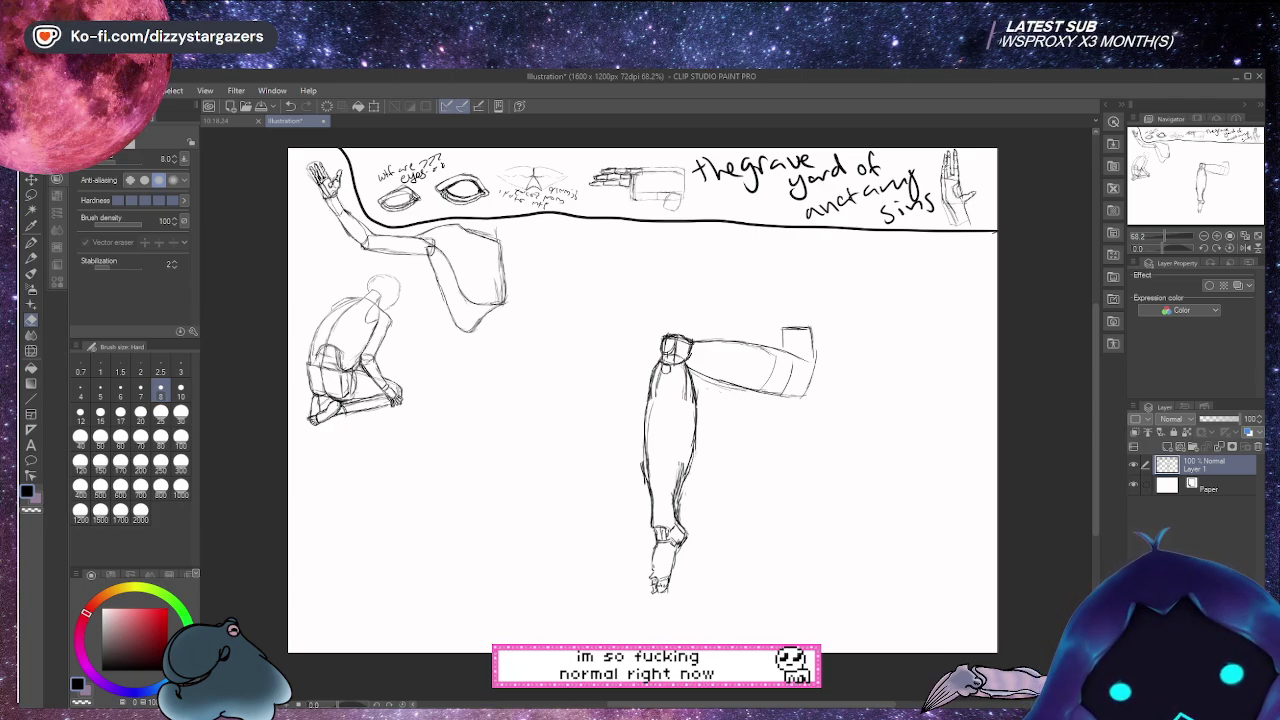
click(32, 244)
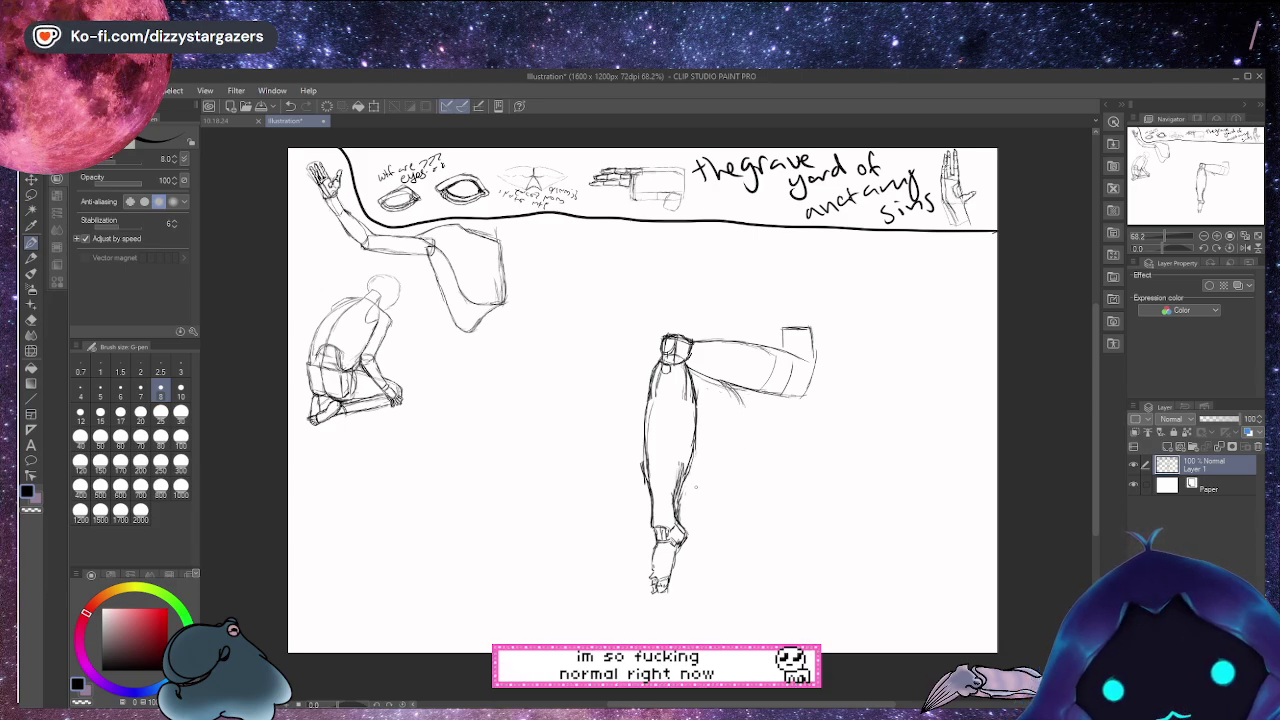
drag(718, 460, 754, 412)
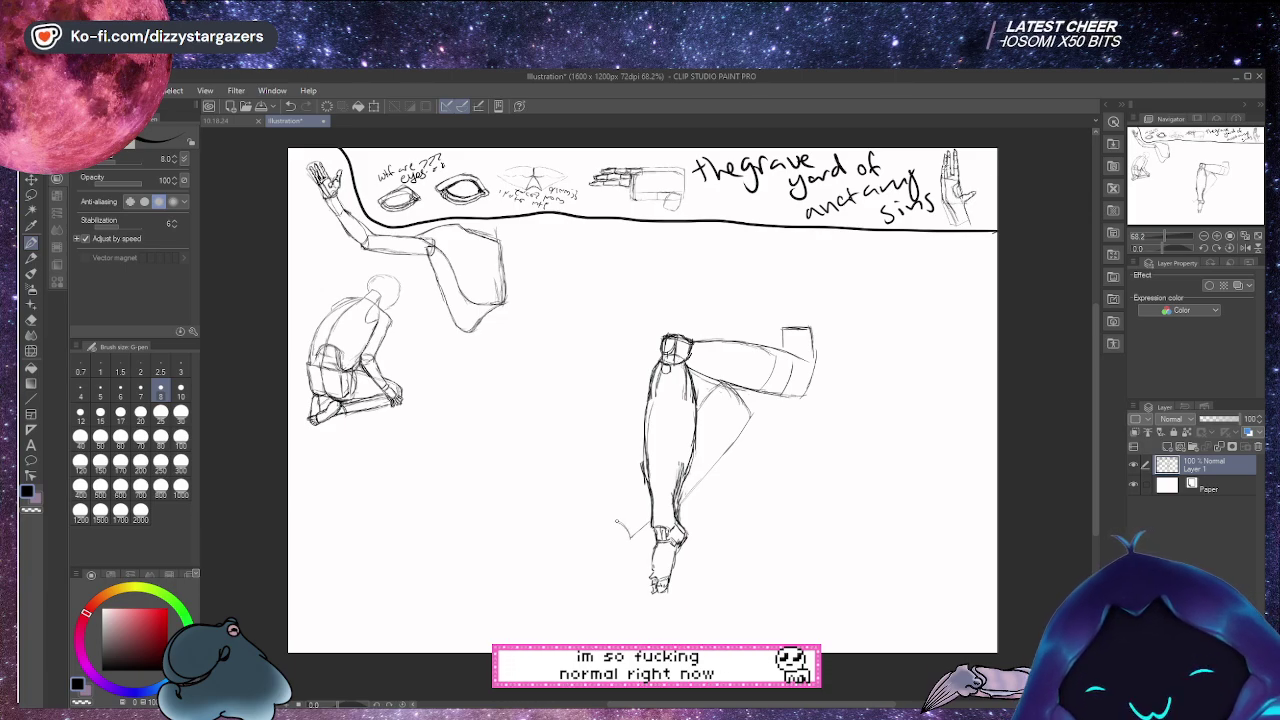
drag(640, 490, 620, 522)
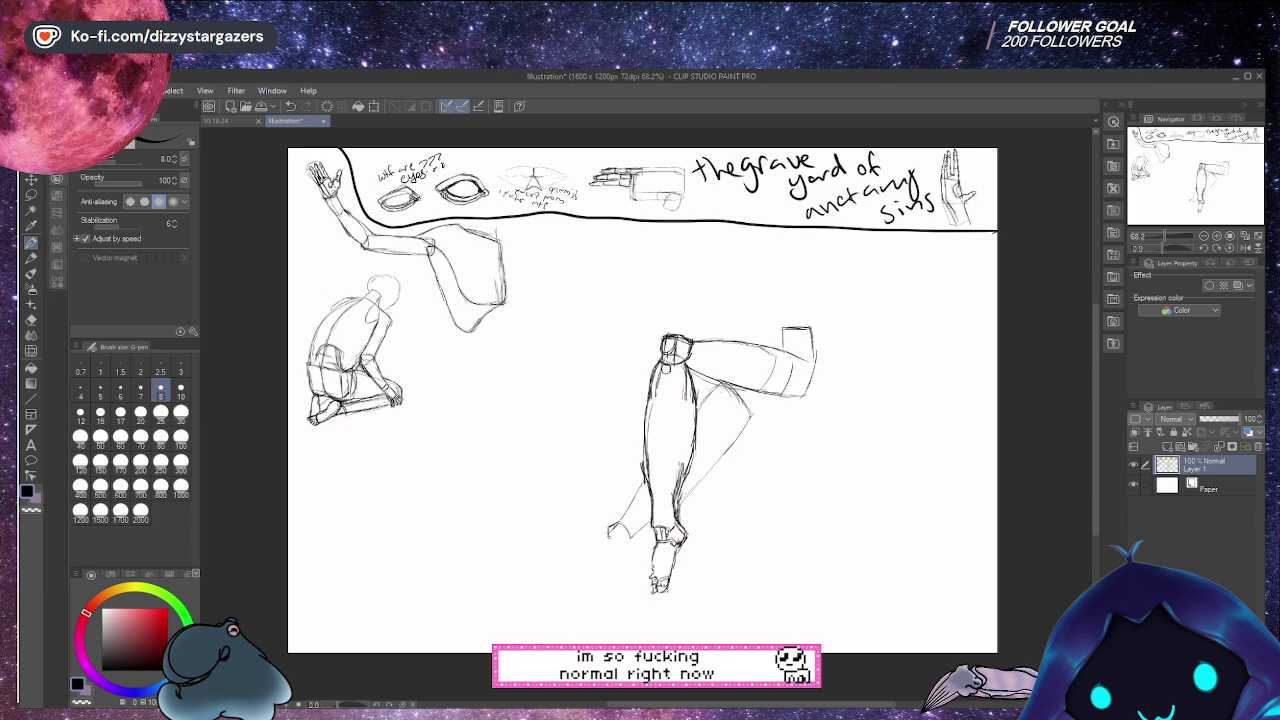
drag(610, 530, 625, 545)
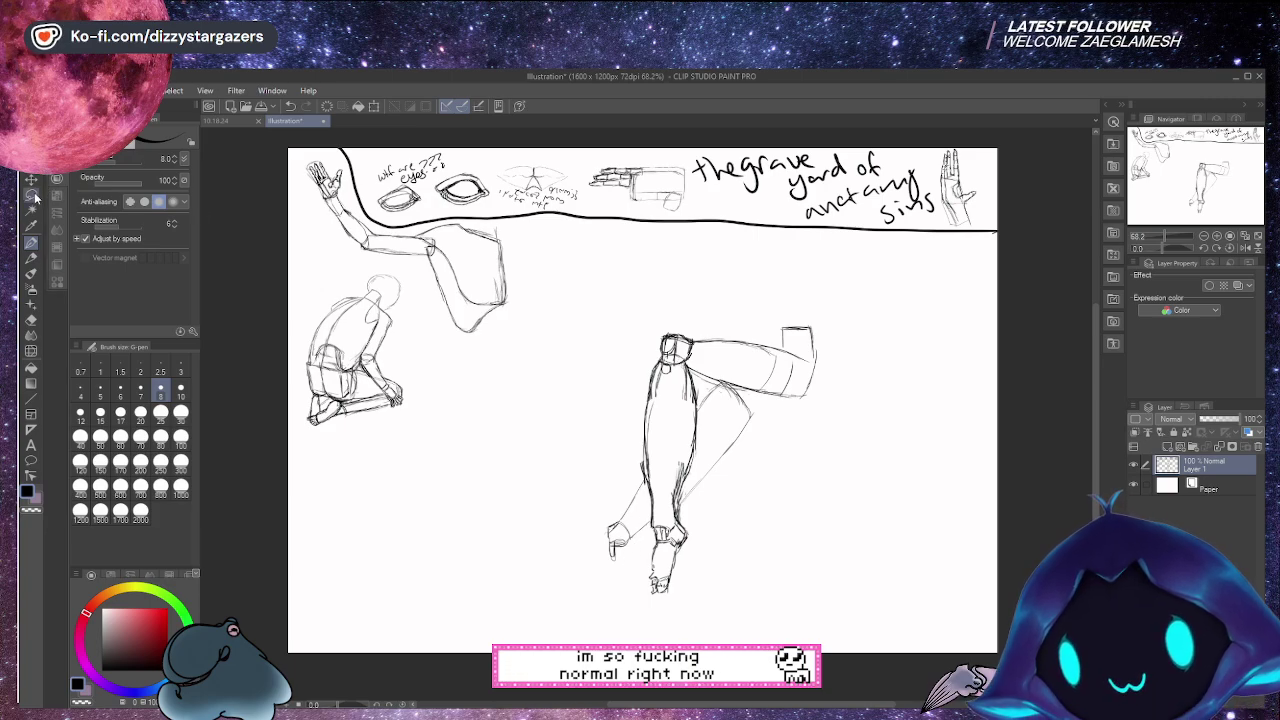
Lasso the whole leg sketch, shrink it slightly and move it up towards the graveyard row, and clear the selection
key(m)
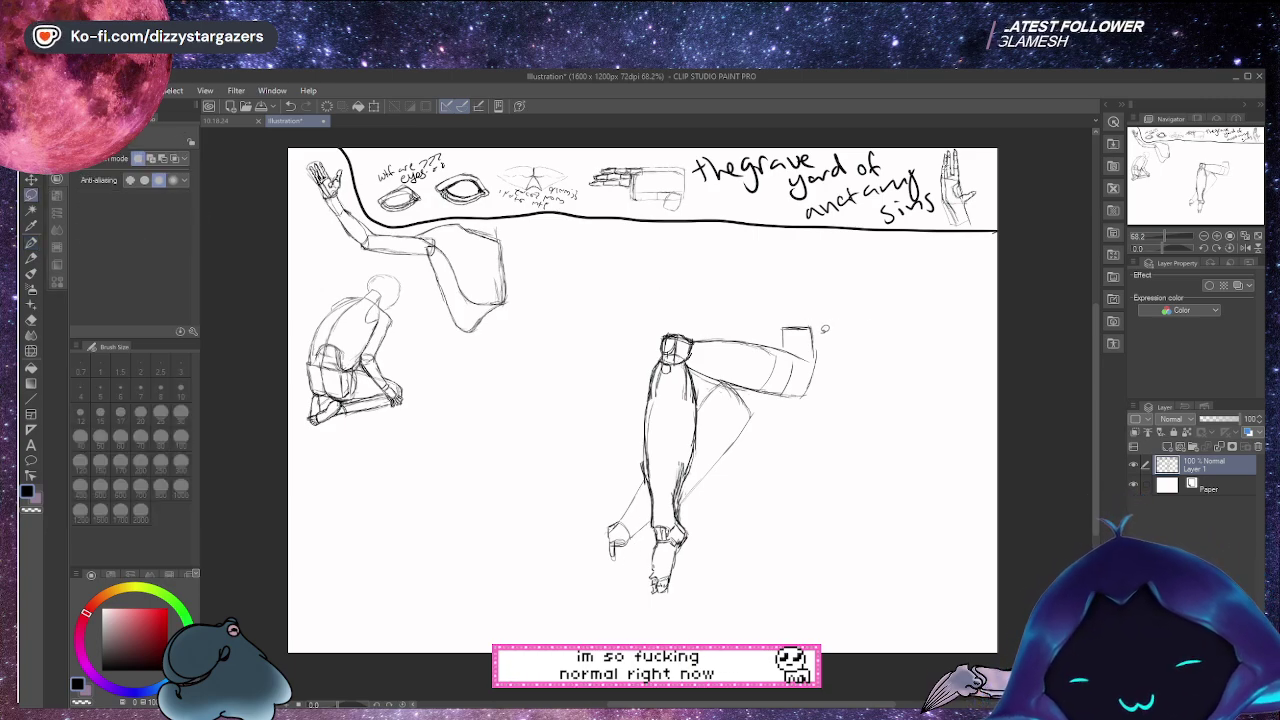
mouse_move(614, 330)
mouse_down()
mouse_move(641, 598)
mouse_move(750, 596)
mouse_move(827, 405)
mouse_move(826, 318)
mouse_up()
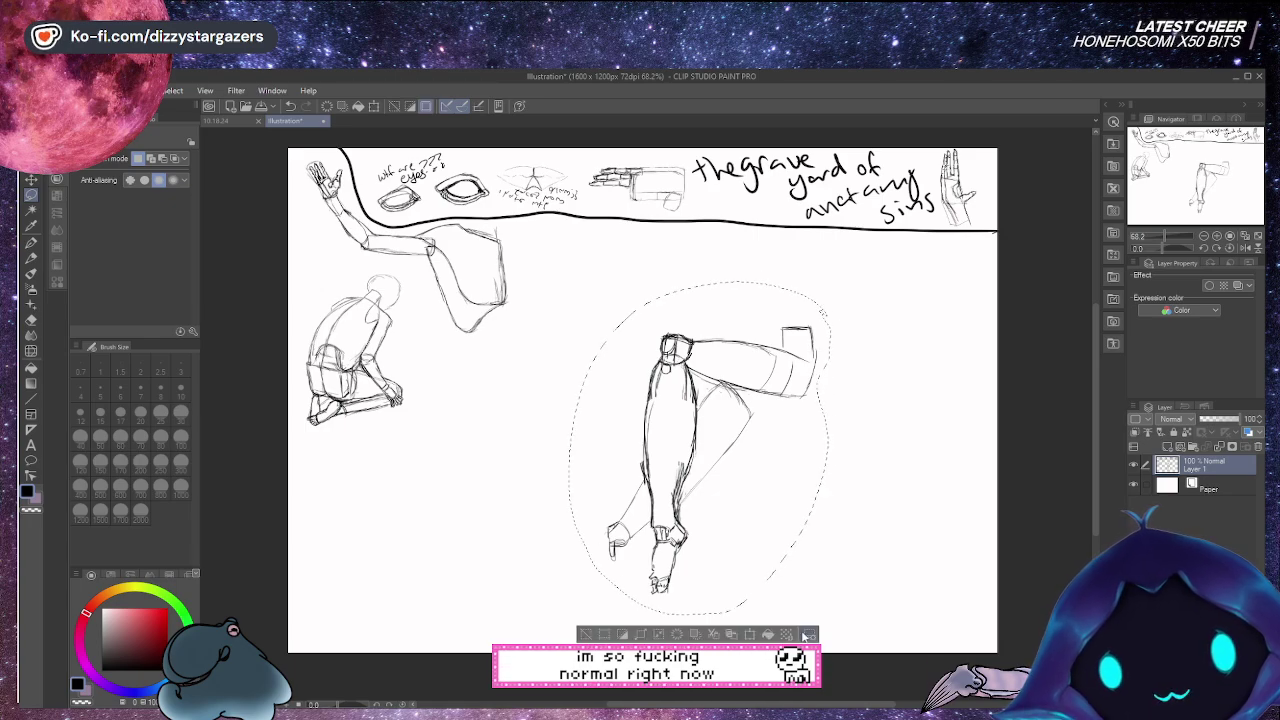
key(ctrl+t)
drag(803, 572, 795, 526)
click(662, 546)
key(ctrl+d)
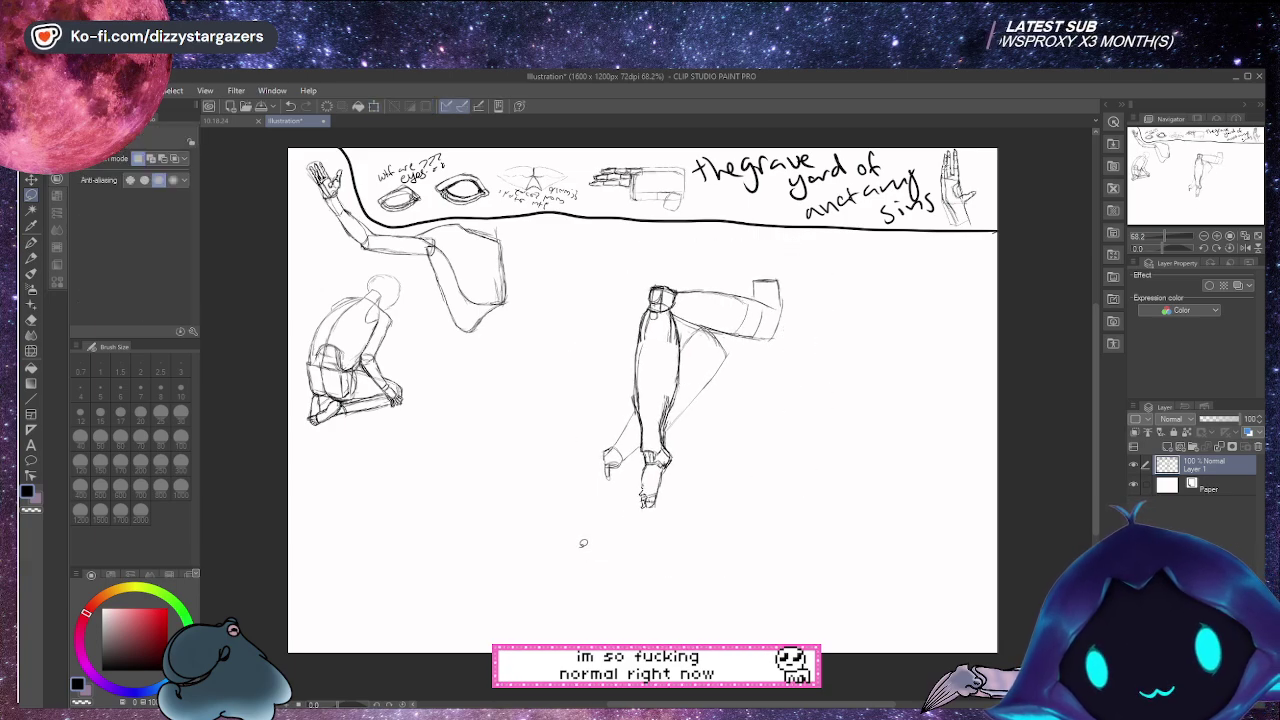
Draw the second leg's calf and ankle with long curved pen lines, square off its knee, and reinforce and widen the thigh and hip outlines
click(32, 245)
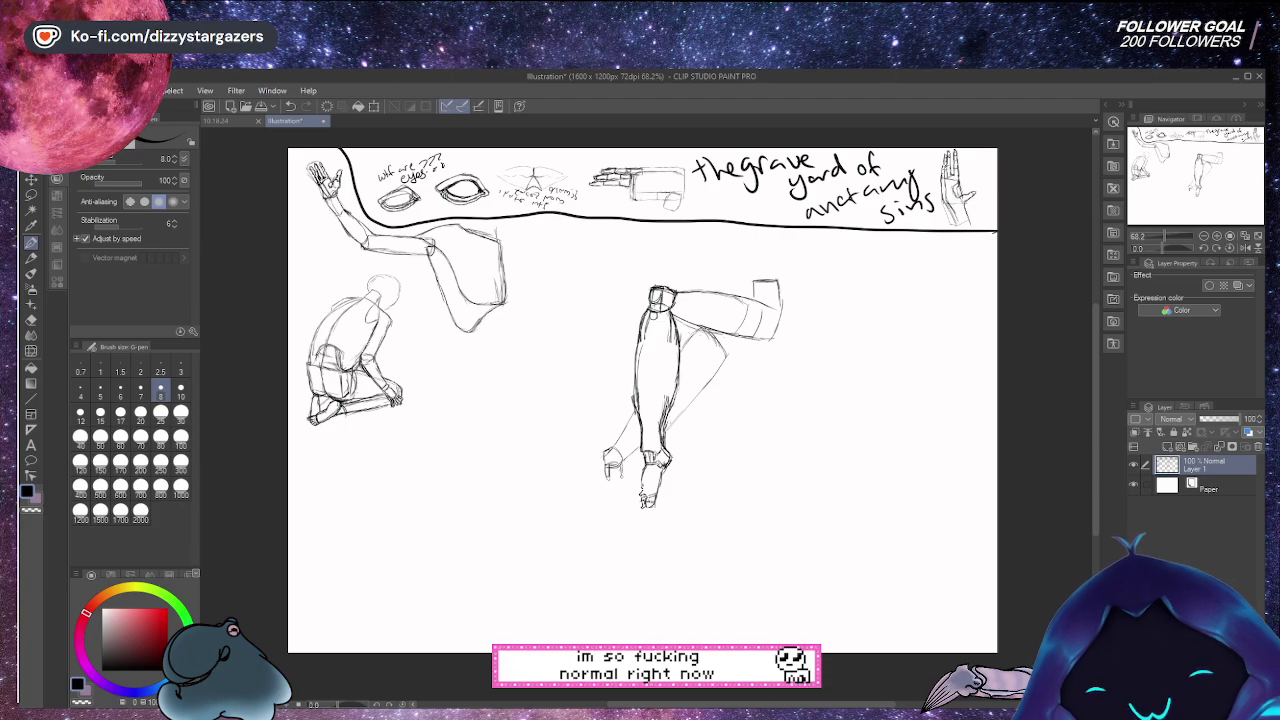
drag(621, 462, 629, 556)
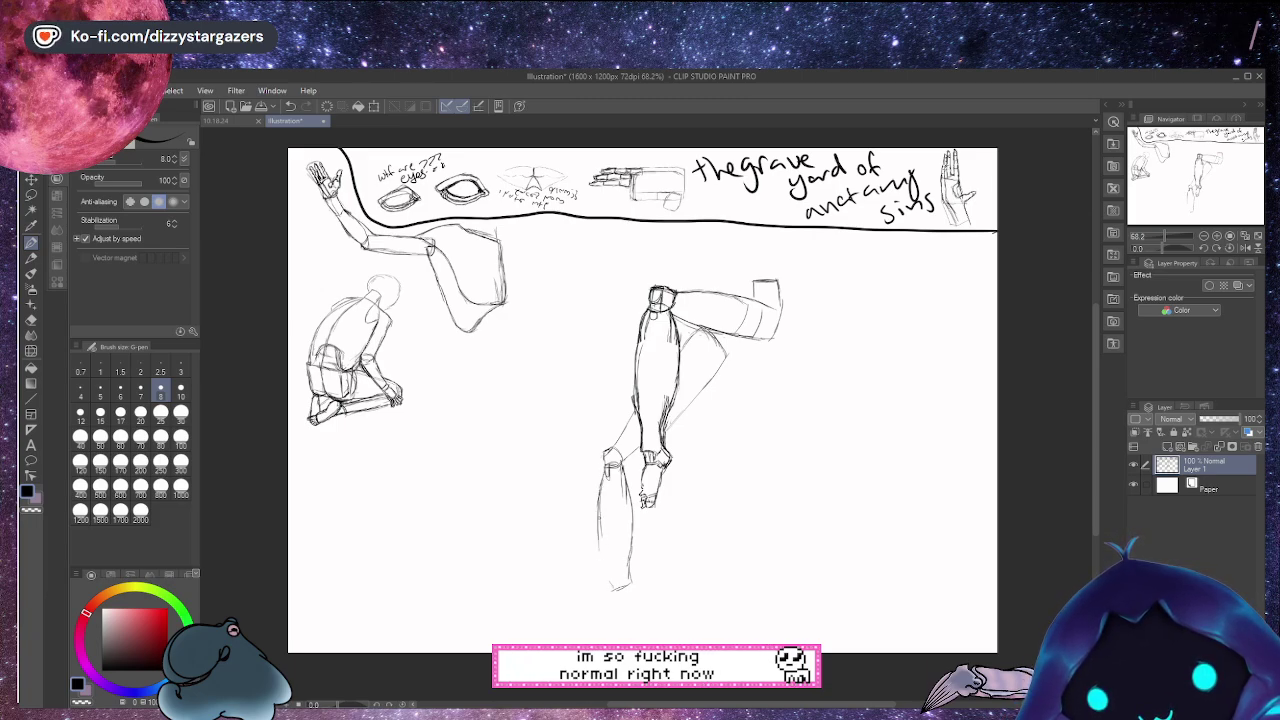
drag(607, 448, 595, 454)
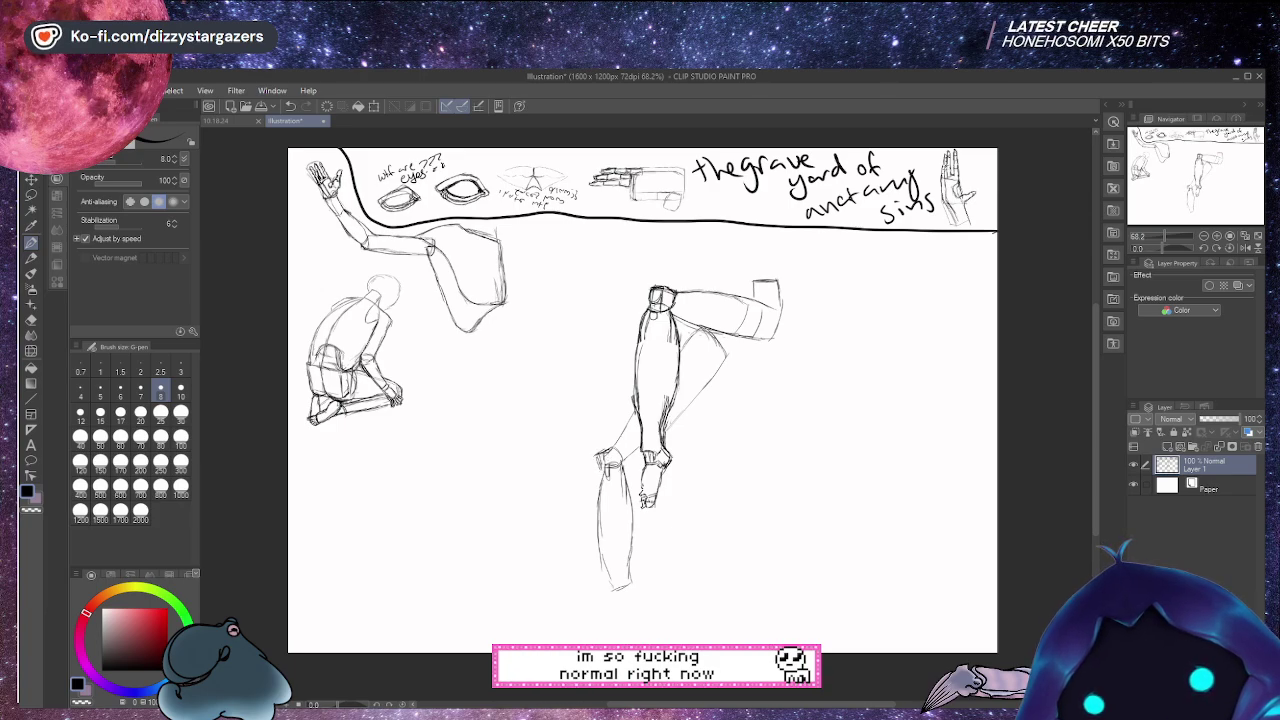
drag(603, 462, 603, 478)
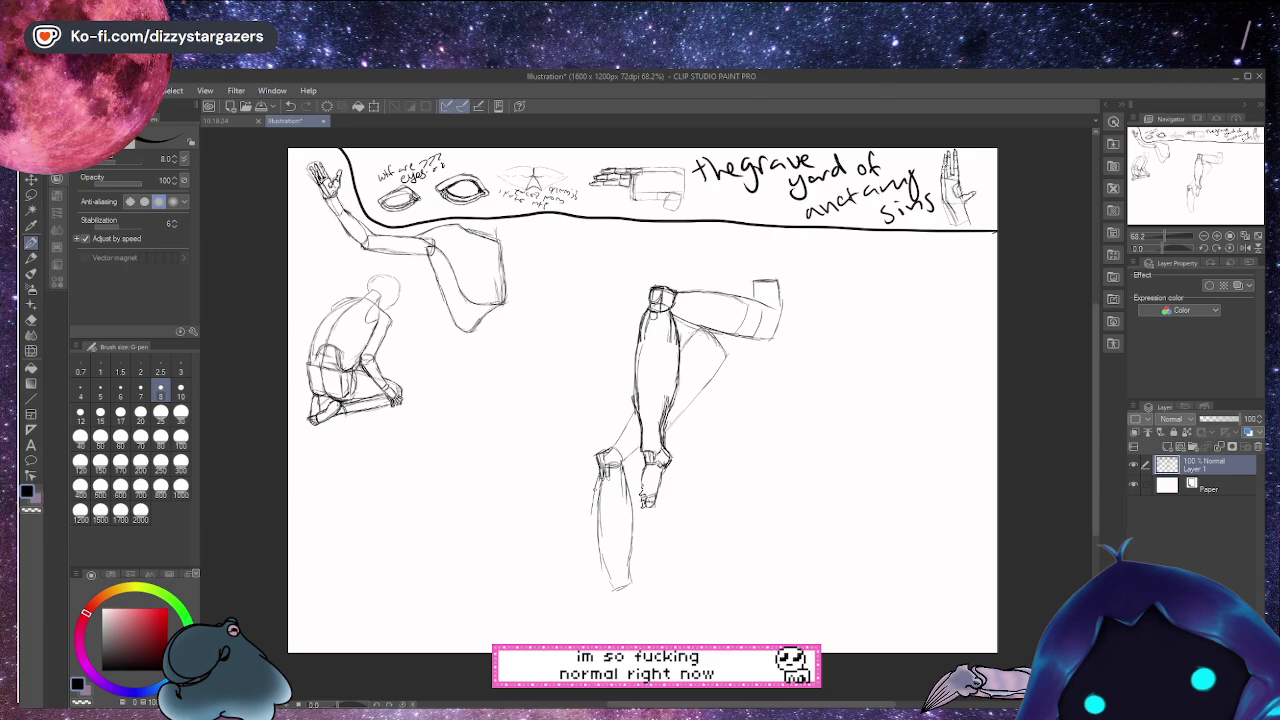
drag(601, 556, 597, 580)
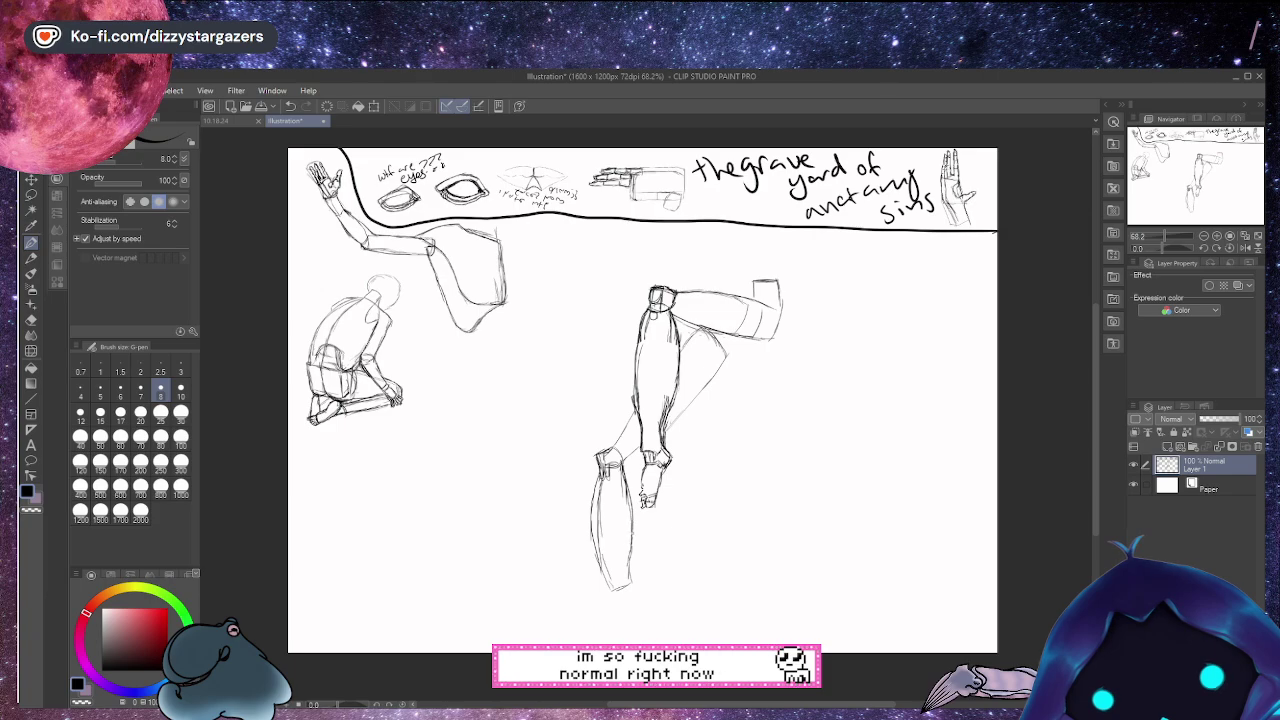
drag(629, 577, 627, 594)
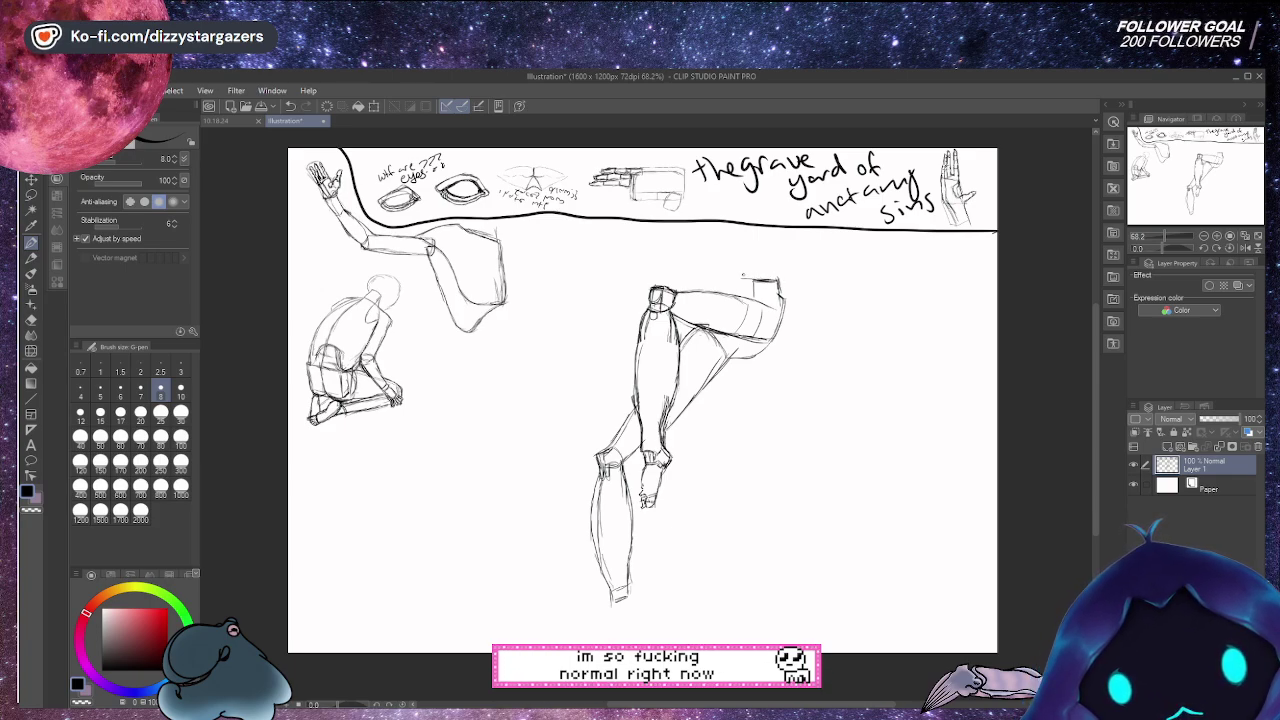
drag(743, 278, 732, 291)
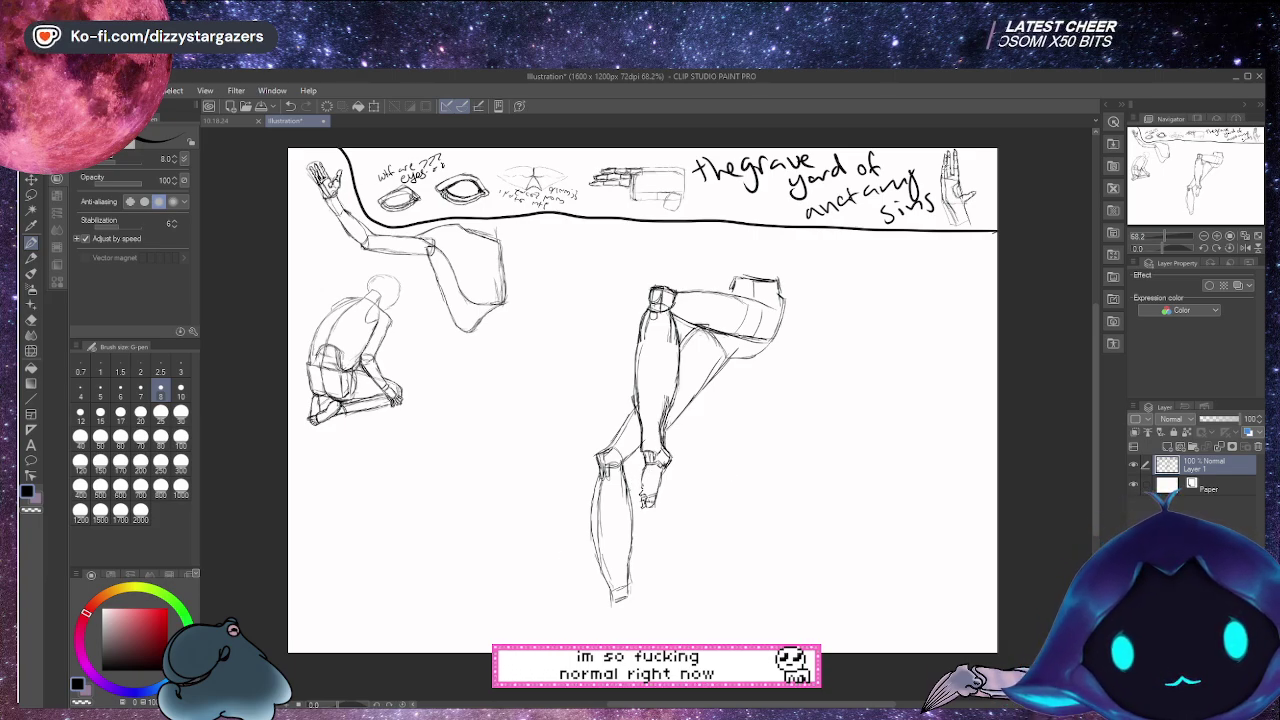
Lasso the second leg's knee and calf, rotate them by 11.5 degrees, move them up closer to the thigh, and clear the selection
click(31, 195)
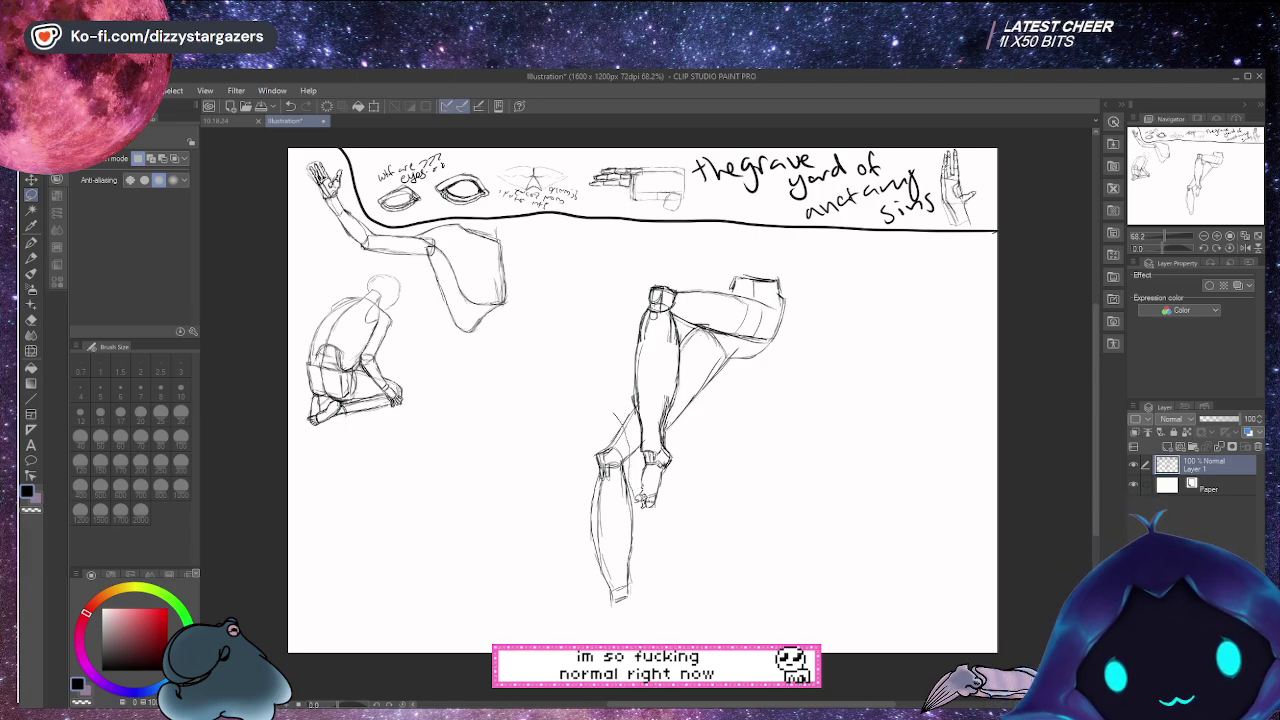
drag(645, 505, 576, 489)
drag(614, 413, 616, 412)
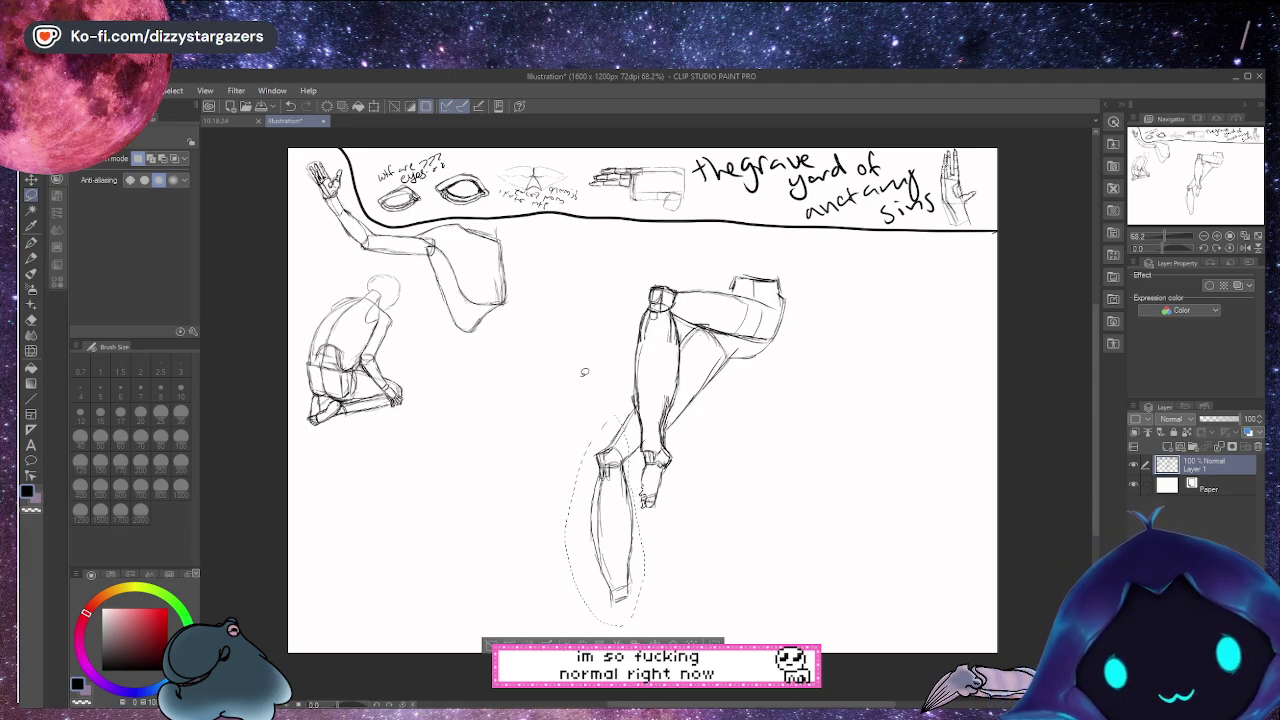
key(ctrl+t)
drag(608, 518, 620, 494)
drag(625, 612, 598, 611)
drag(614, 492, 600, 497)
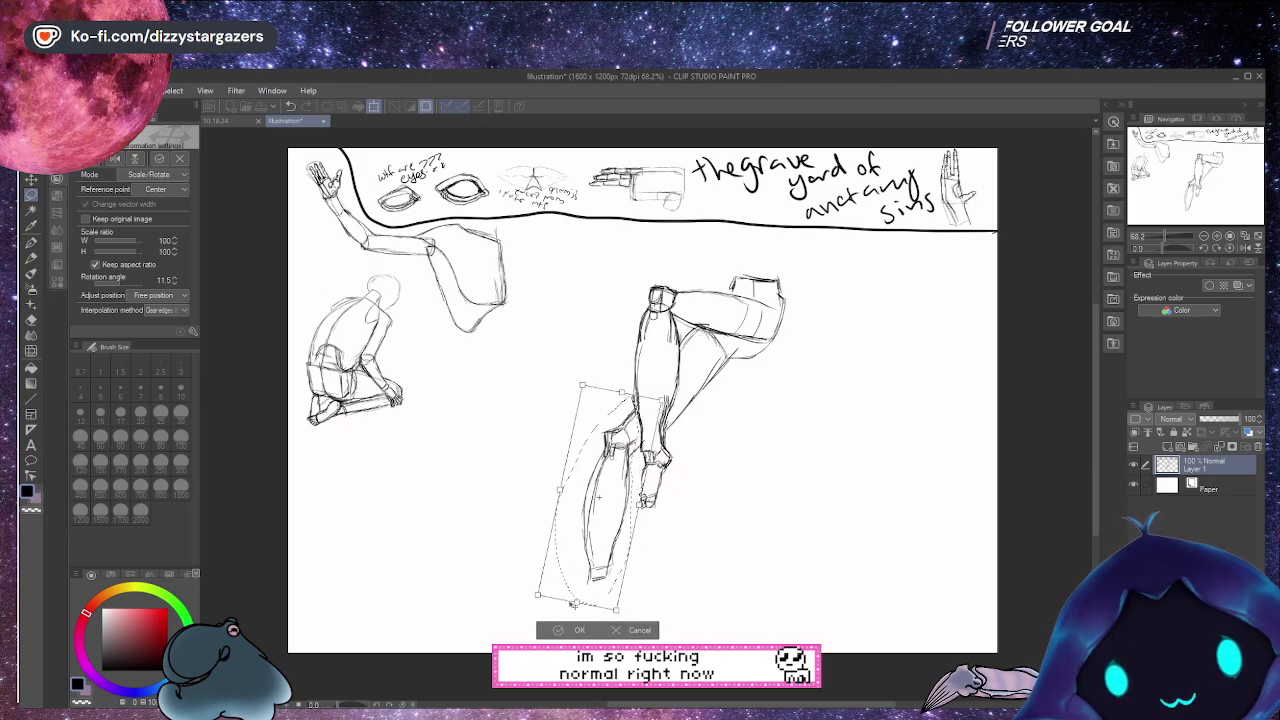
click(569, 632)
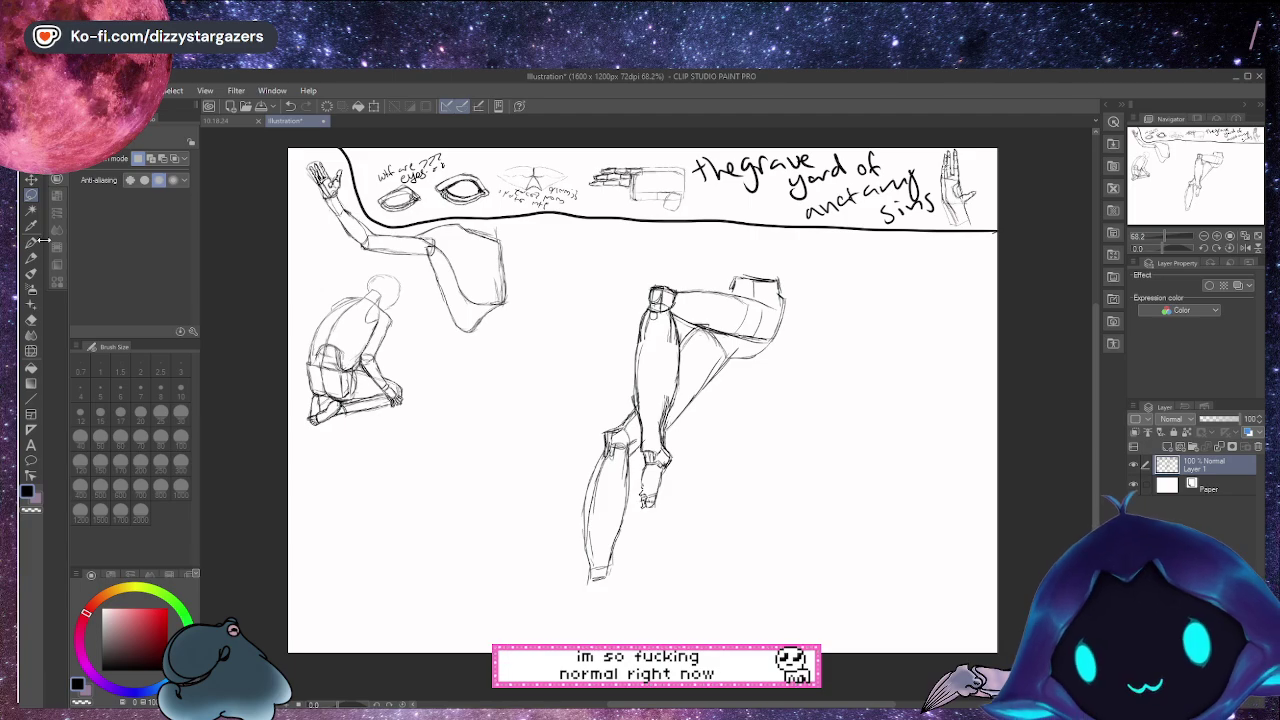
Erase part of the second thigh's lower outline beside the front leg's calf
key(p)
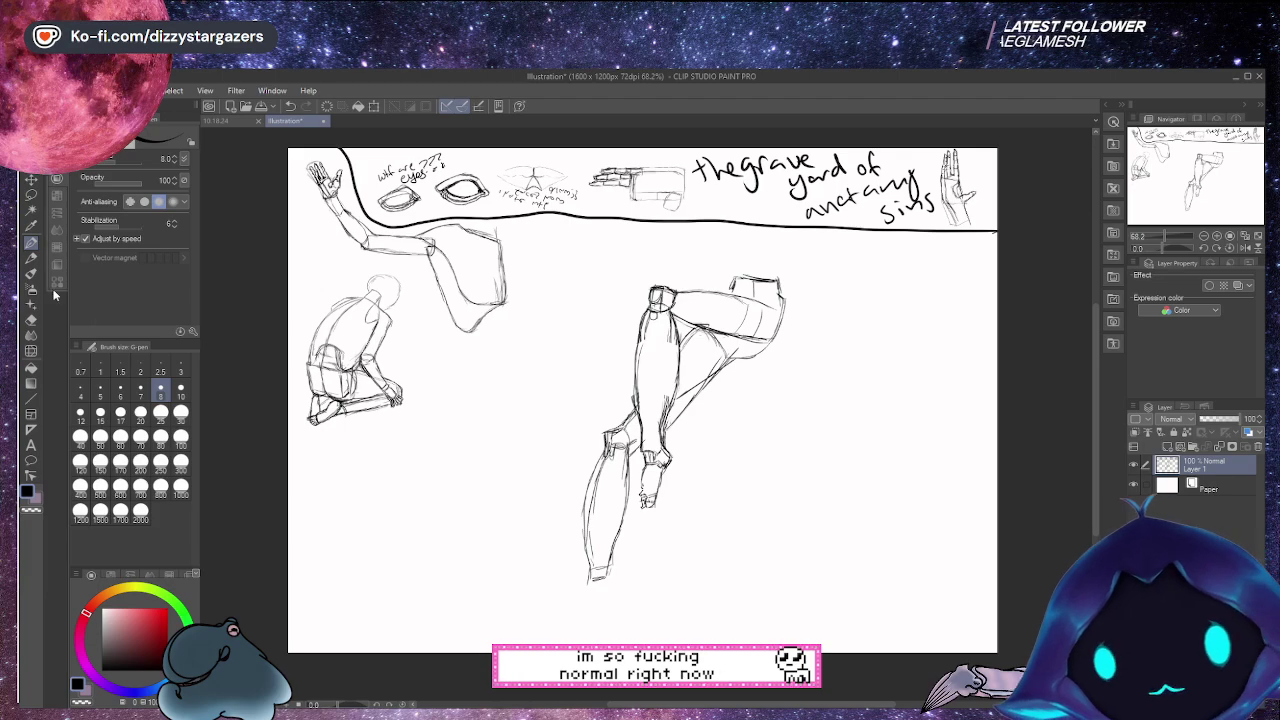
click(31, 320)
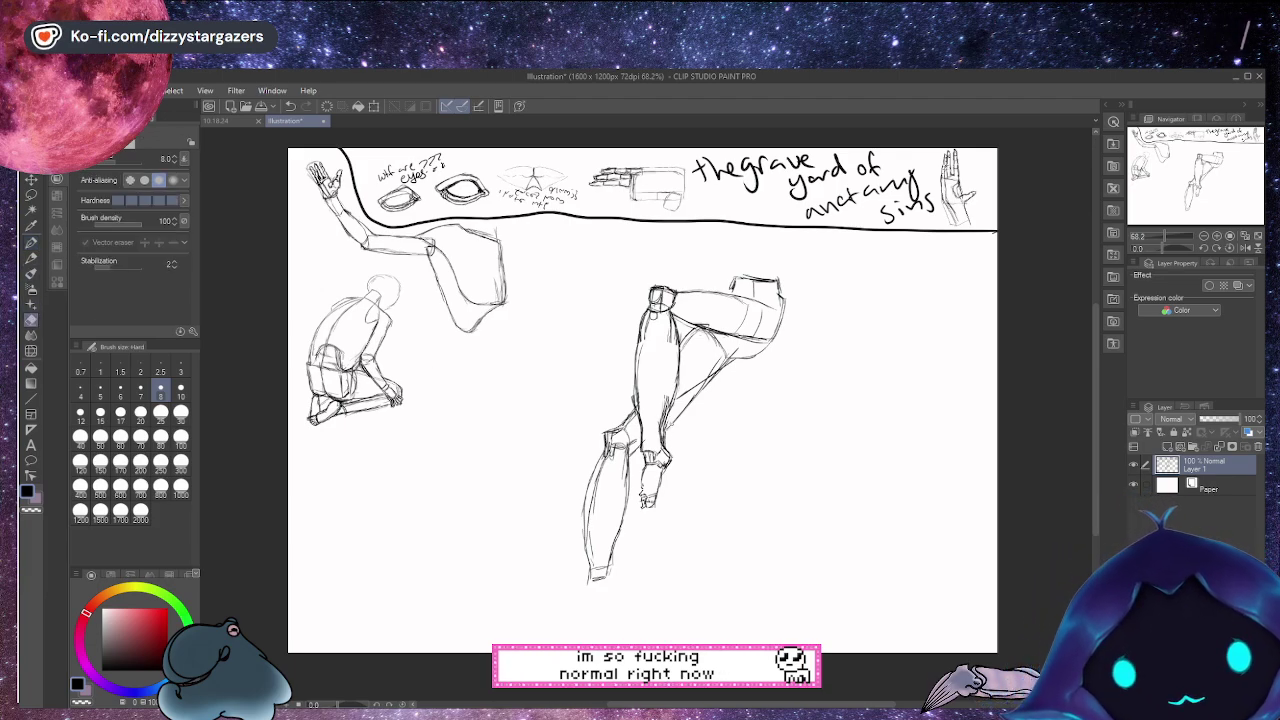
drag(672, 424, 685, 408)
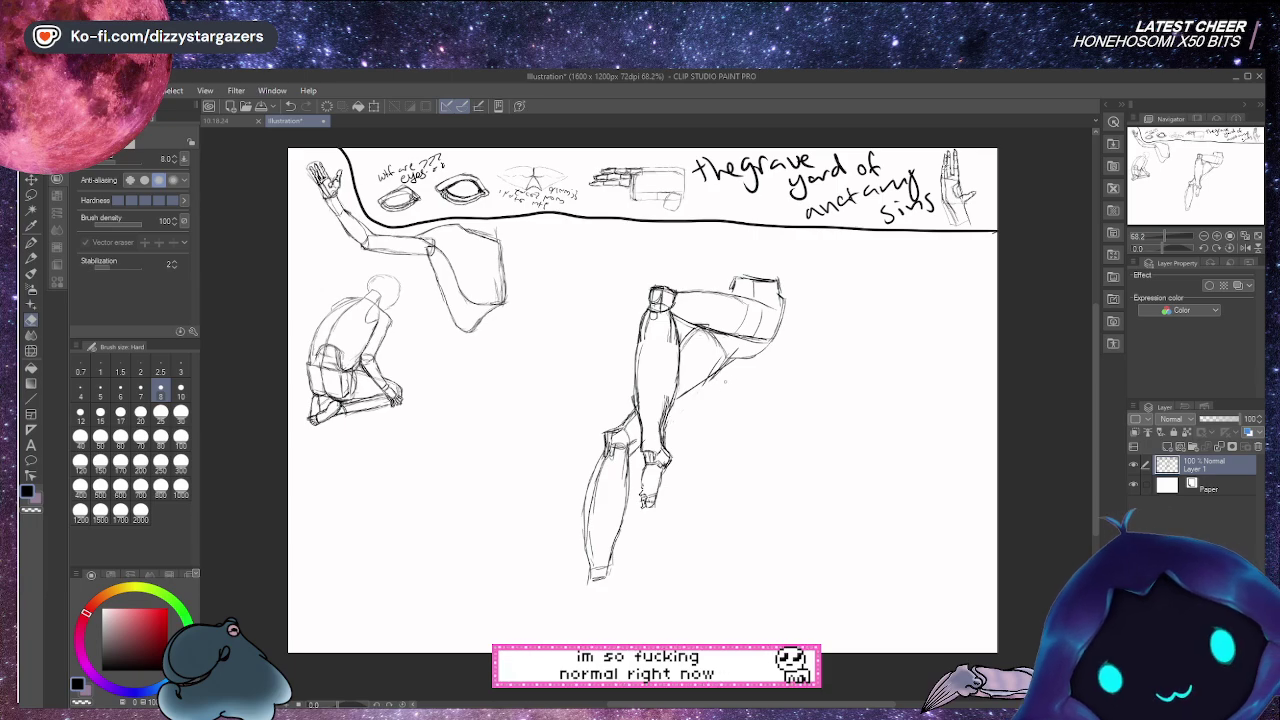
Lasso the second leg's knee and calf again, move them slightly up to shorten the thigh, and clear the selection
key(m)
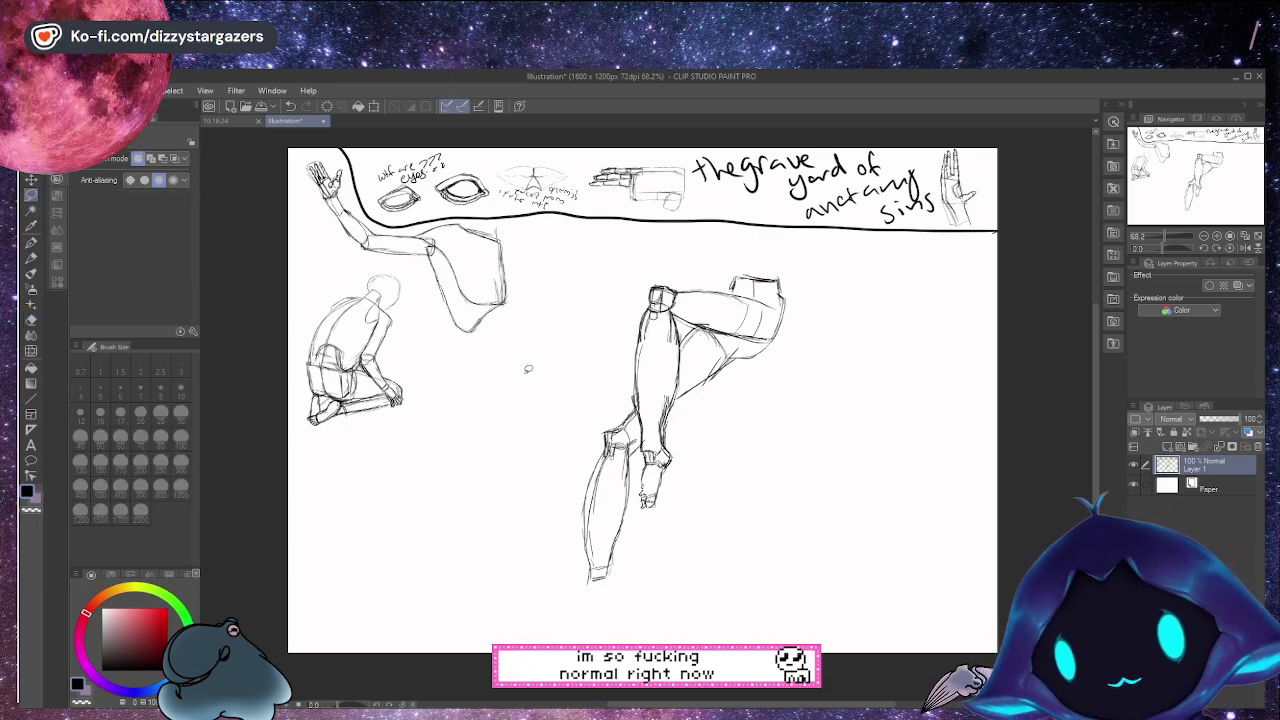
mouse_move(641, 444)
mouse_down()
mouse_move(632, 558)
mouse_move(563, 545)
mouse_up()
drag(612, 408, 620, 403)
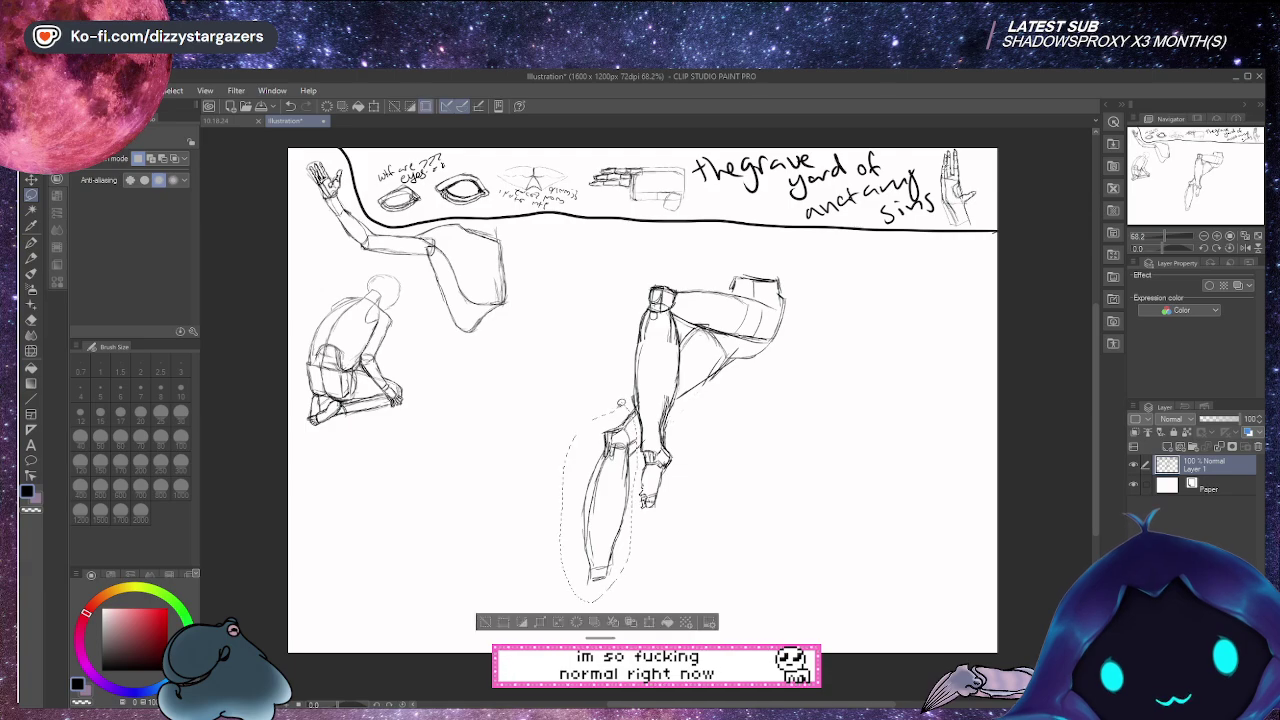
key(ctrl+t)
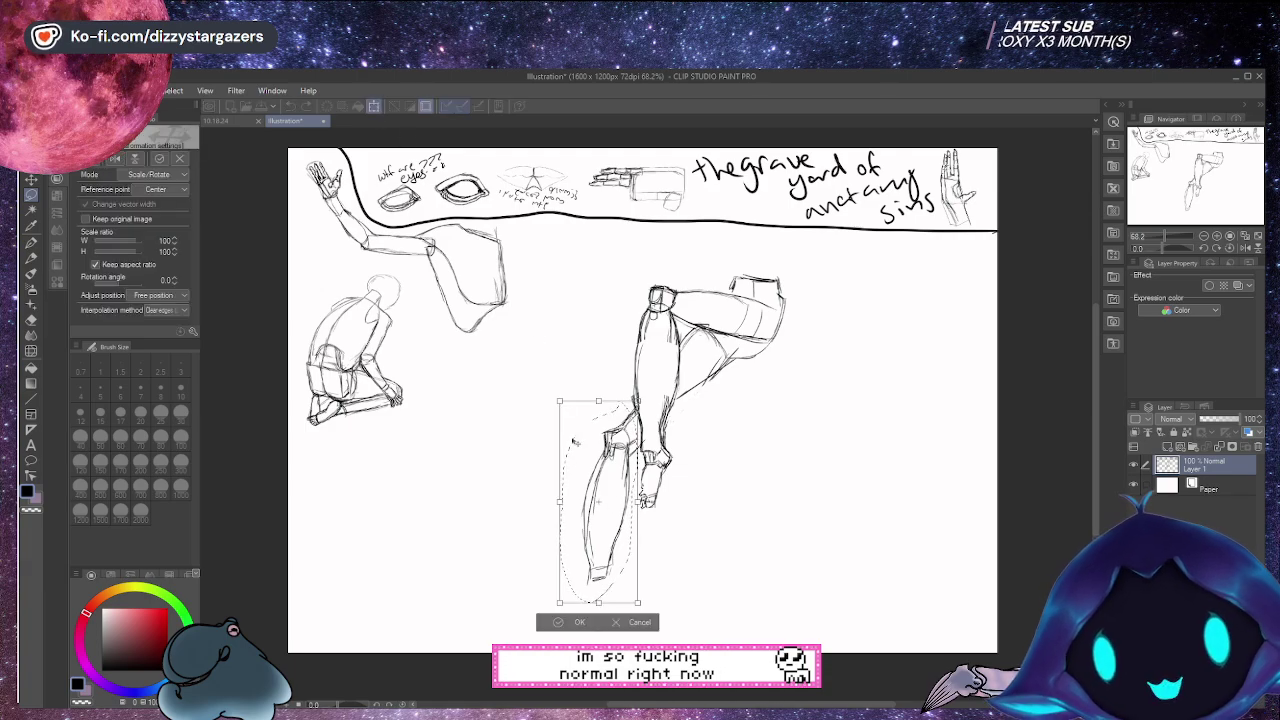
drag(594, 478, 620, 470)
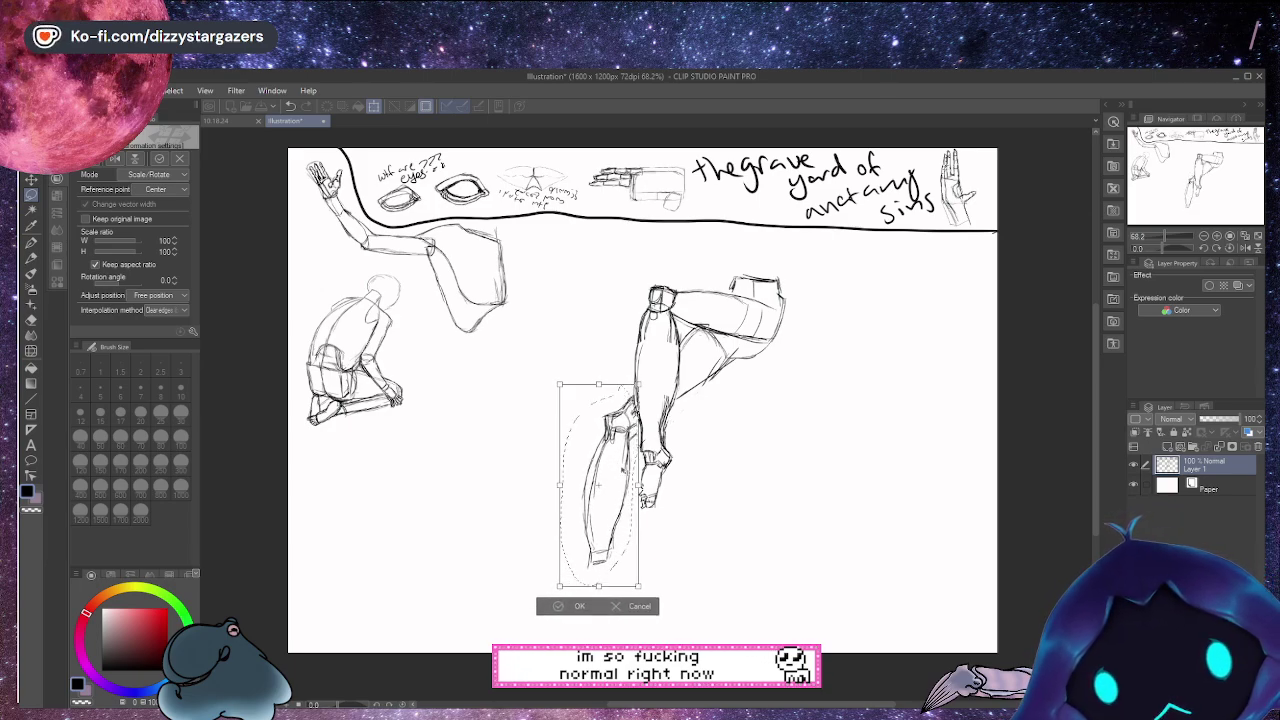
click(569, 607)
key(ctrl+d)
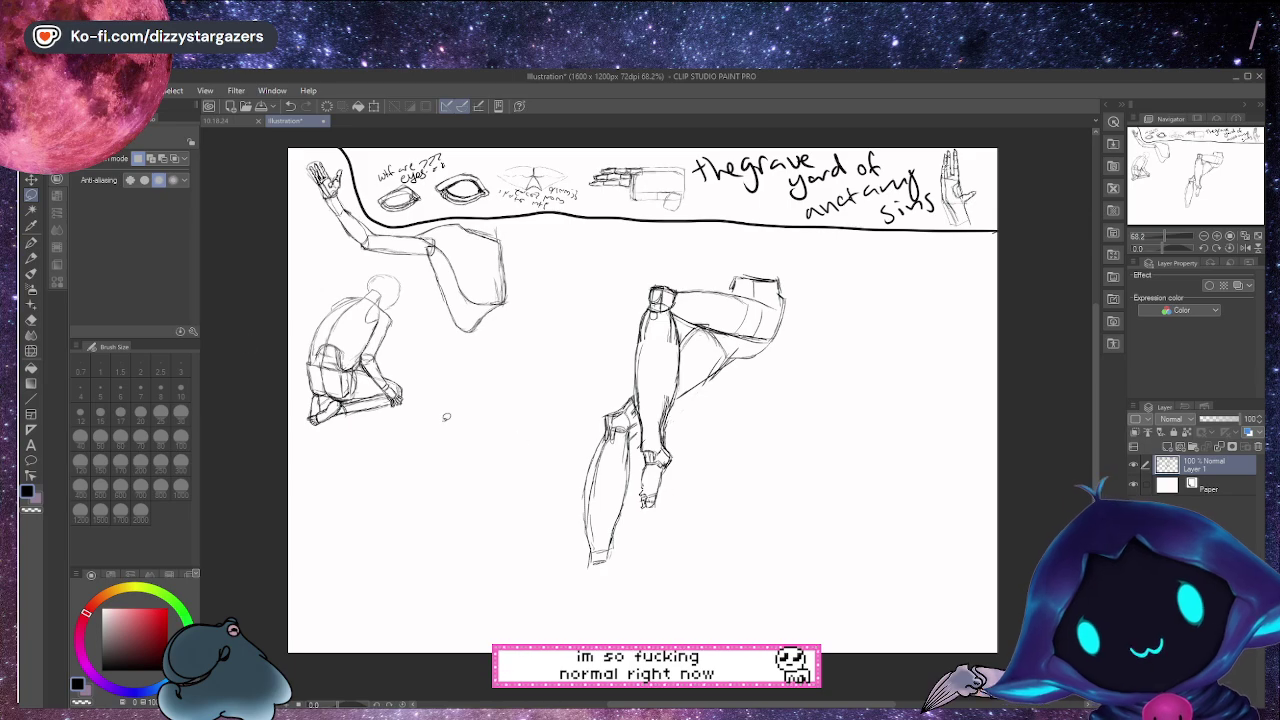
click(31, 243)
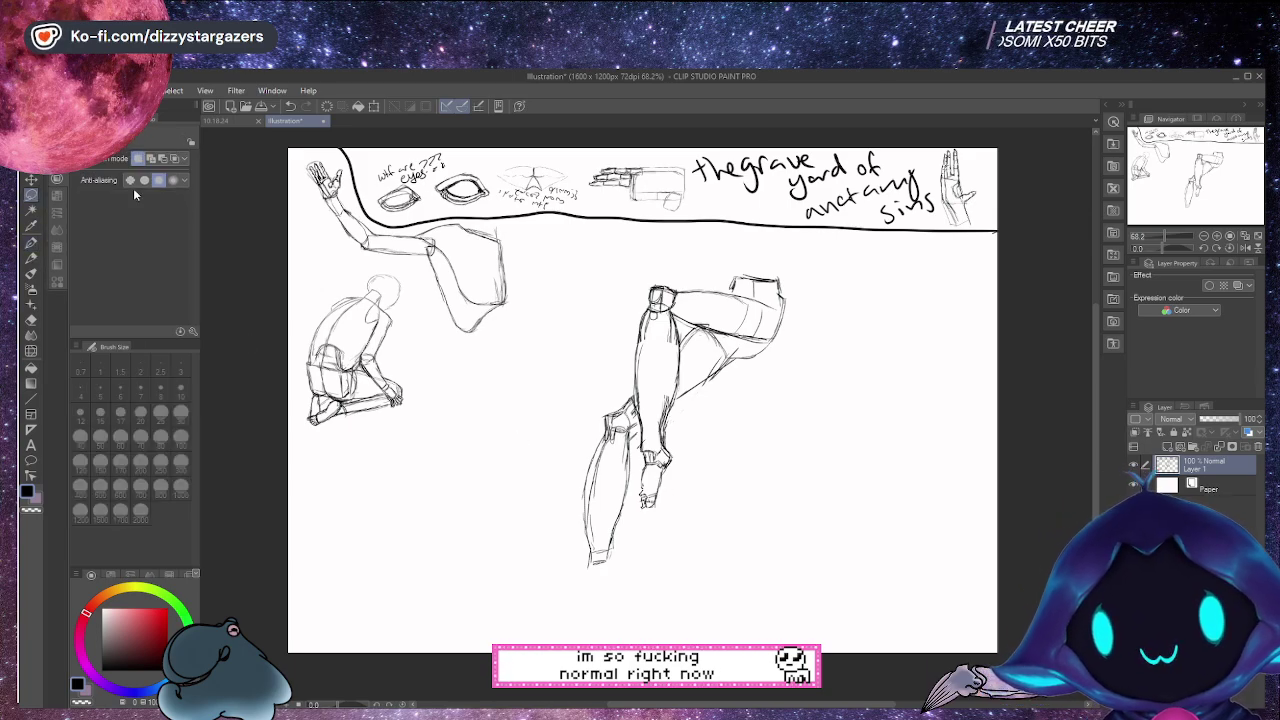
drag(822, 270, 806, 251)
drag(588, 284, 586, 282)
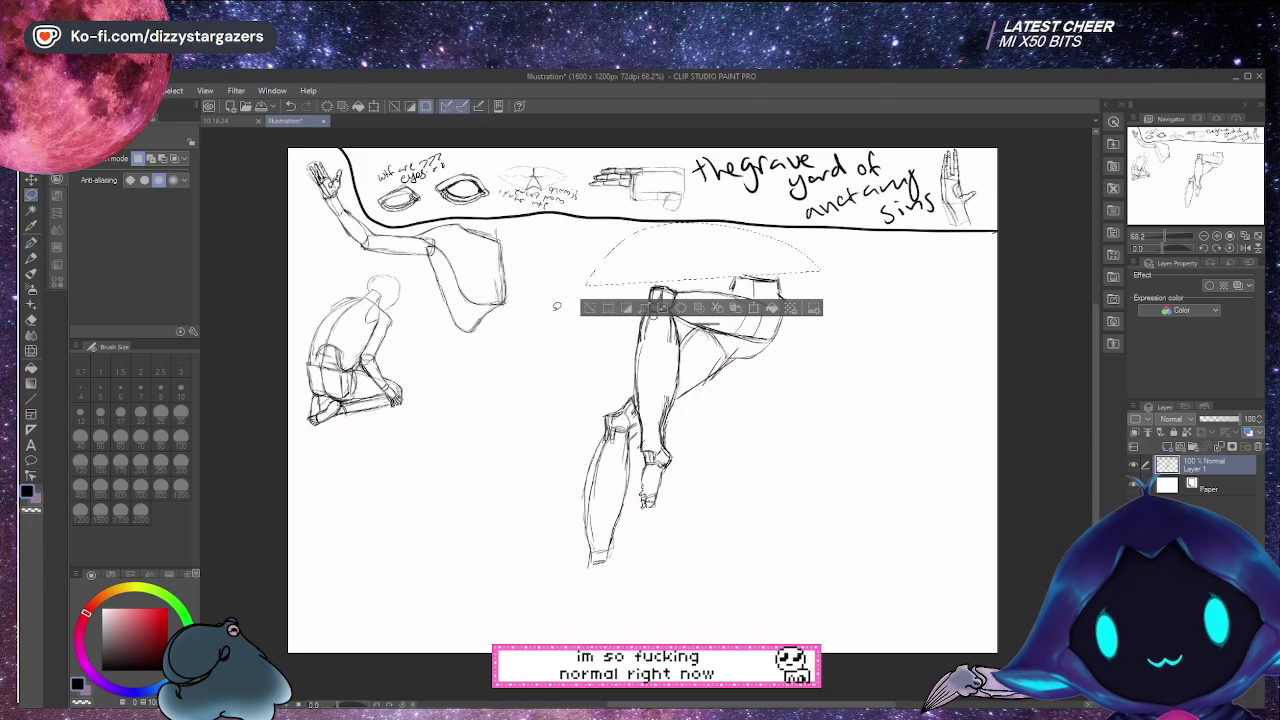
click(589, 308)
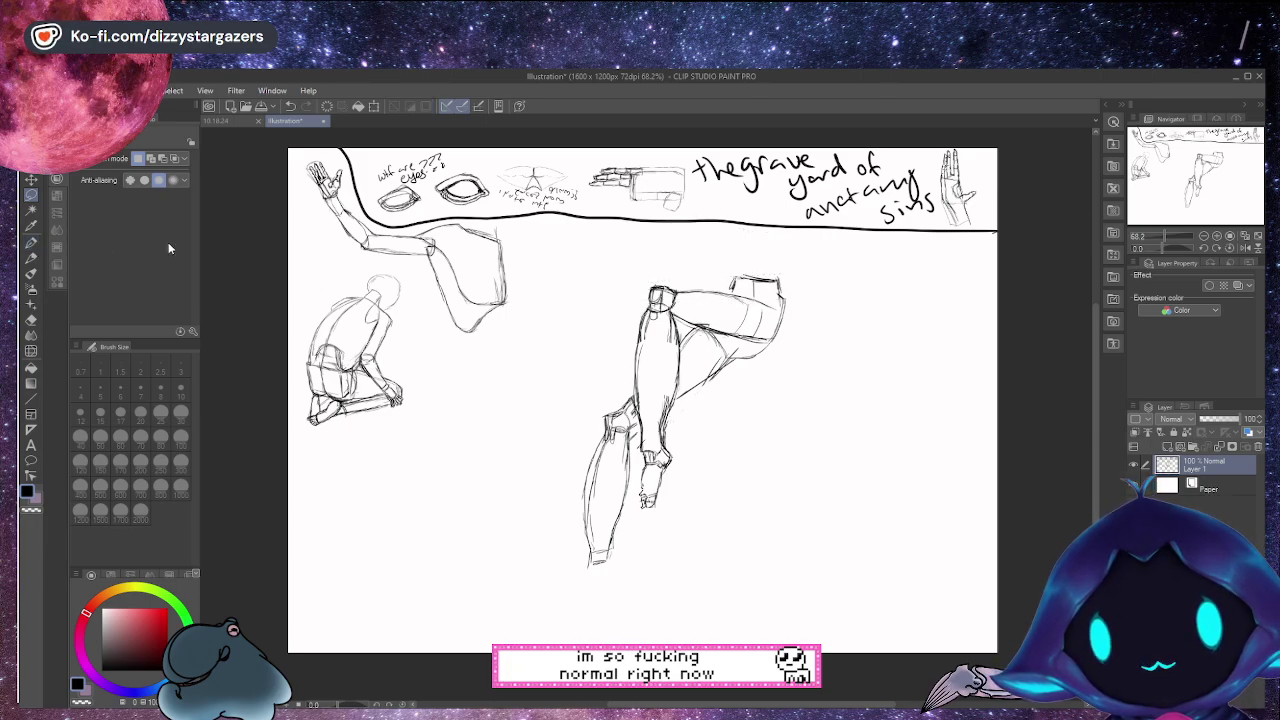
Lasso the hip end of the leg study, enlarge it to 116%, realign it with the thighs, and clear the selection
mouse_move(790, 256)
mouse_down()
mouse_move(743, 239)
mouse_move(718, 286)
mouse_move(733, 386)
mouse_up()
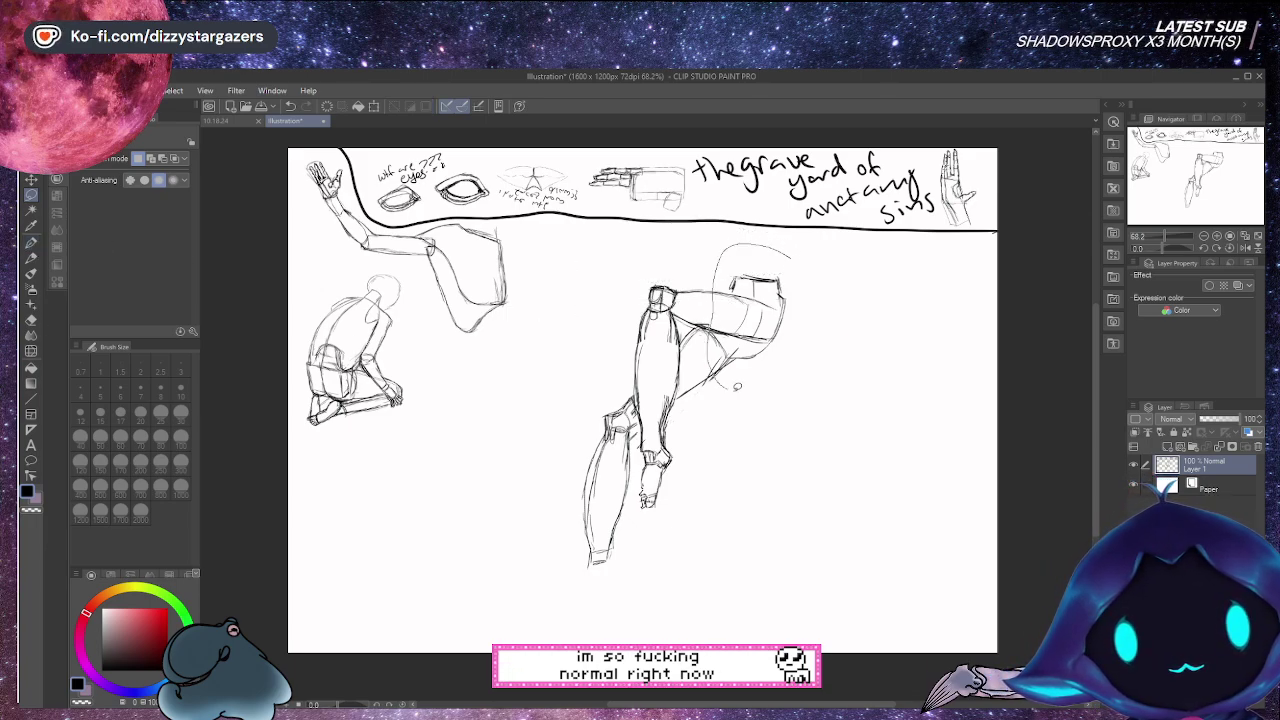
drag(807, 268, 804, 264)
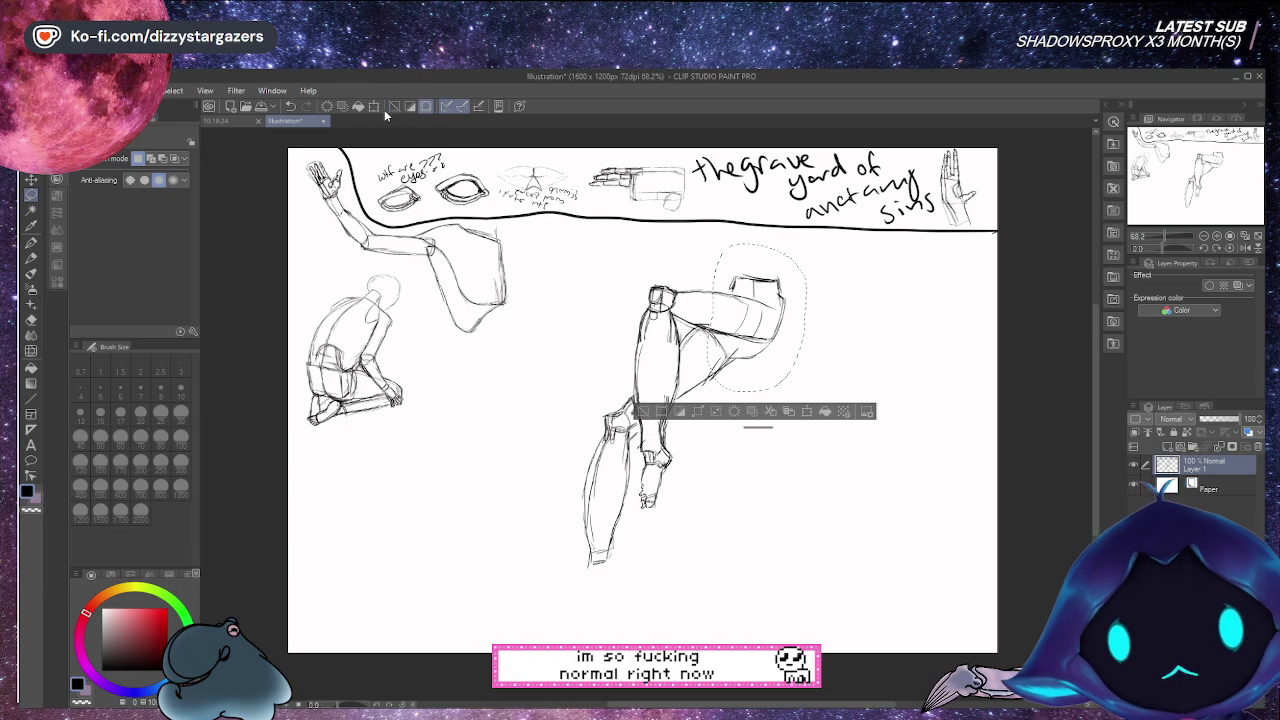
click(374, 106)
drag(807, 393, 826, 414)
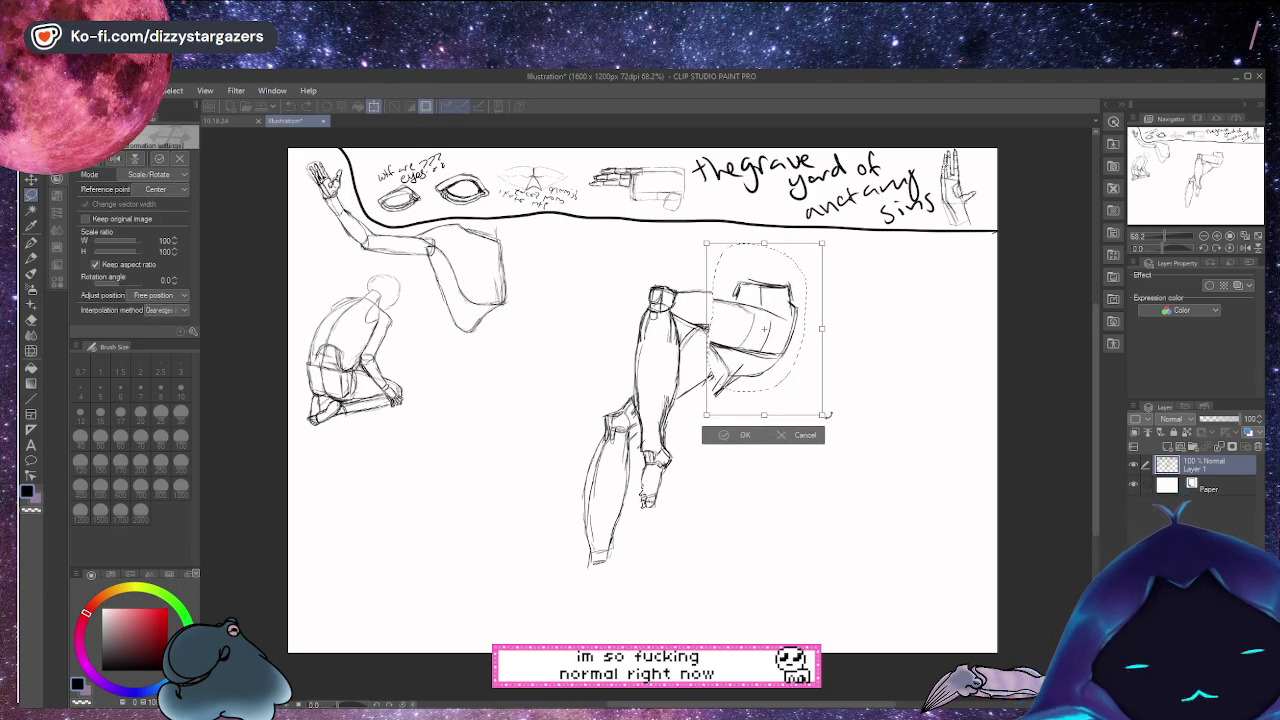
drag(804, 362, 800, 355)
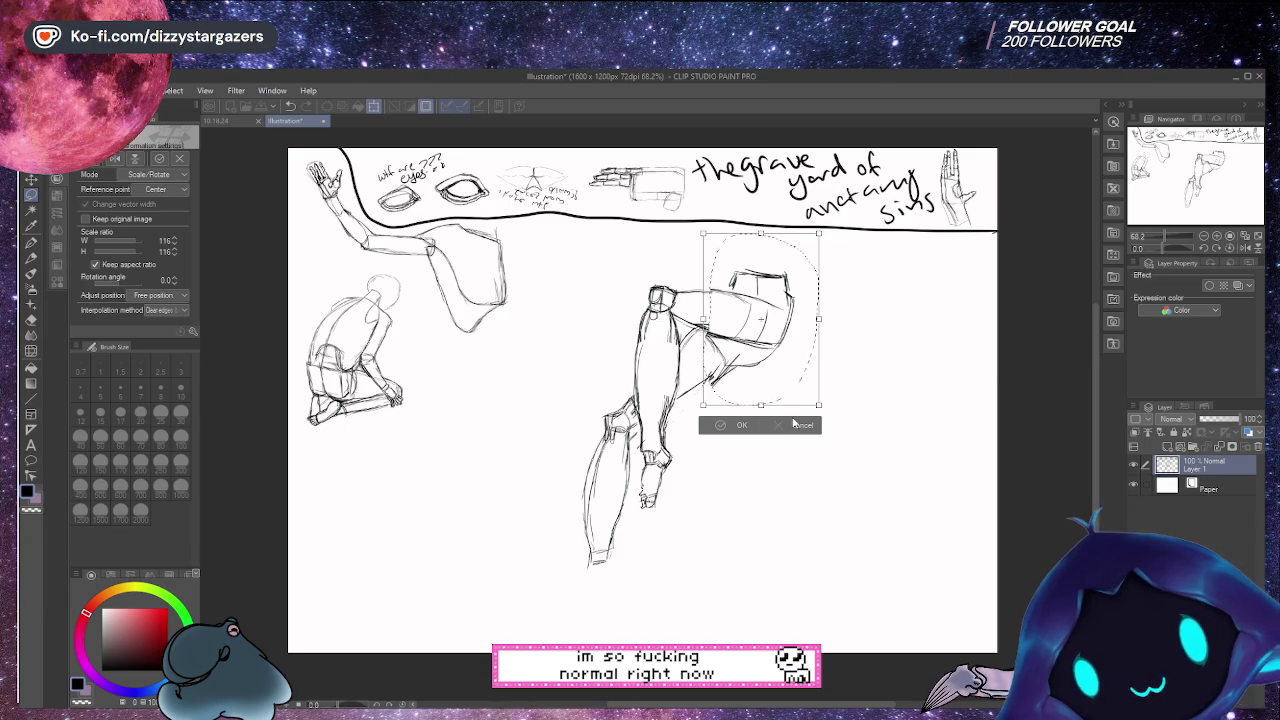
drag(797, 378, 799, 383)
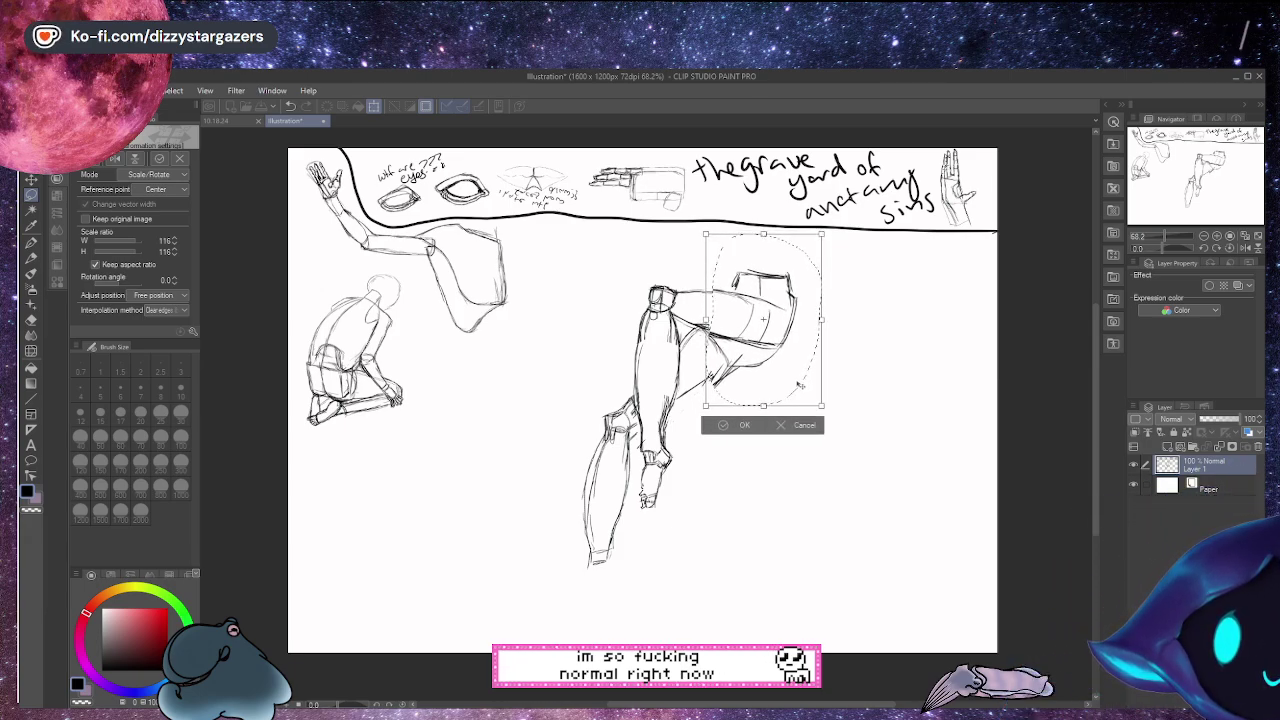
click(740, 428)
click(666, 430)
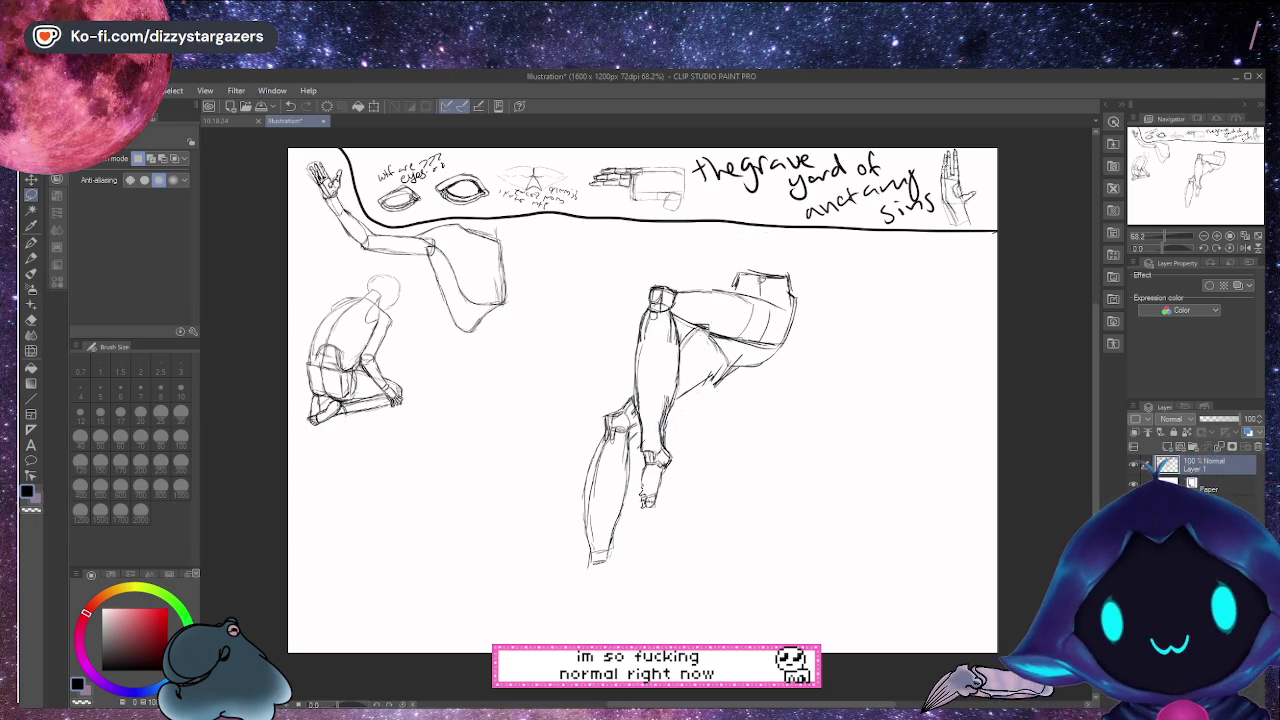
Lasso the whole two-legged study, shrink it, move it beside the kneeling figure under the arm sketch, and clear the selection
mouse_move(631, 277)
mouse_down()
mouse_move(558, 576)
mouse_move(710, 573)
mouse_move(826, 441)
mouse_move(838, 332)
mouse_move(820, 268)
mouse_up()
key(ctrl+t)
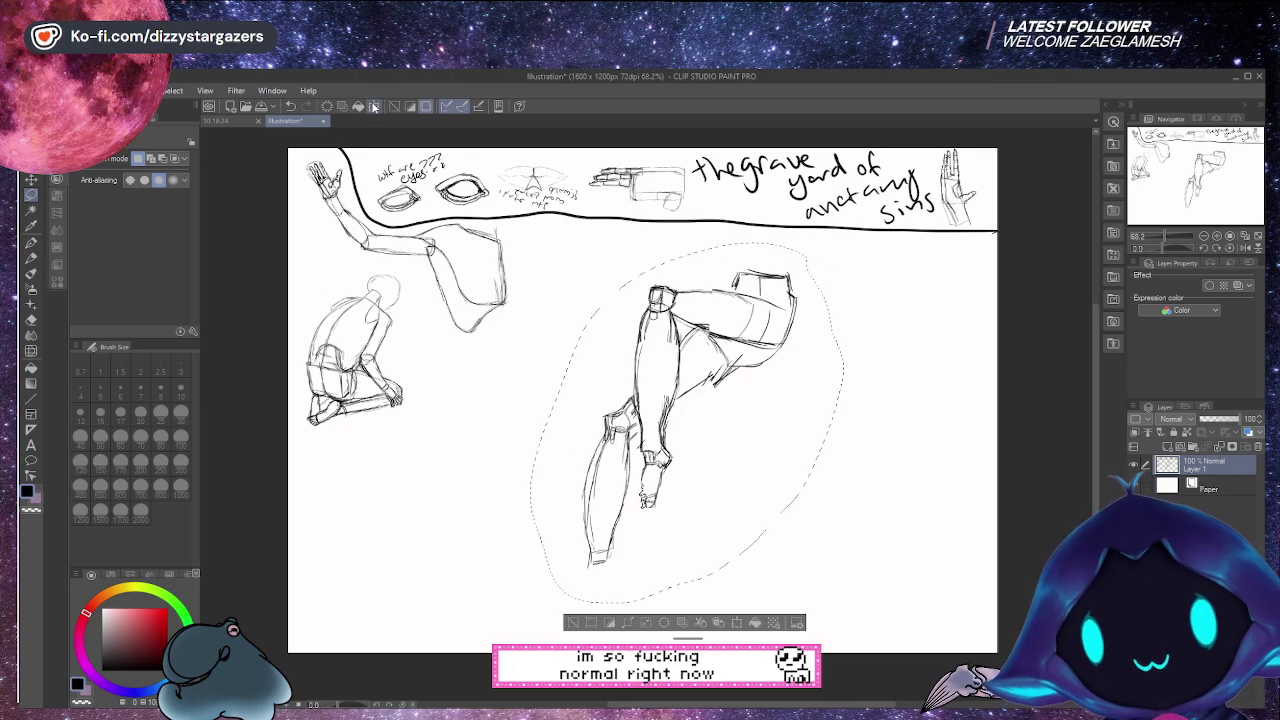
mouse_move(842, 607)
mouse_down()
mouse_move(885, 520)
mouse_move(825, 585)
mouse_move(794, 534)
mouse_move(846, 600)
mouse_move(714, 486)
mouse_move(668, 384)
mouse_move(560, 455)
mouse_move(526, 451)
mouse_move(528, 466)
mouse_up()
click(446, 571)
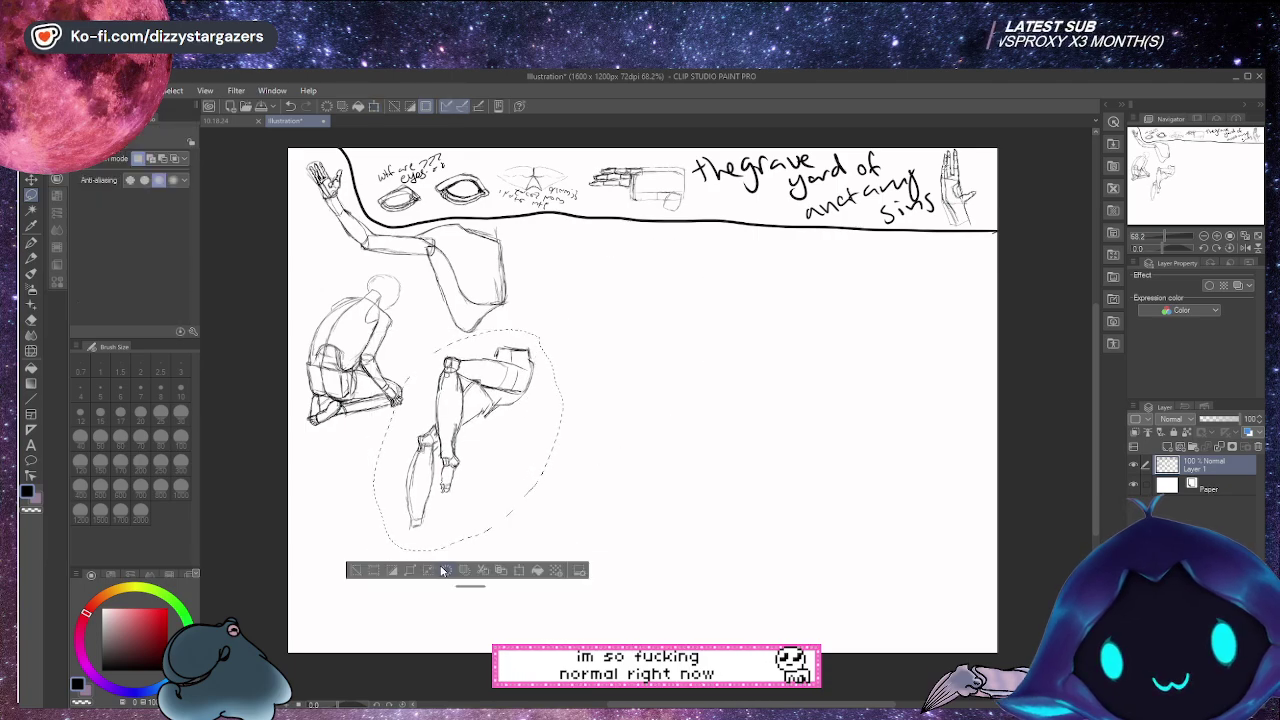
click(374, 564)
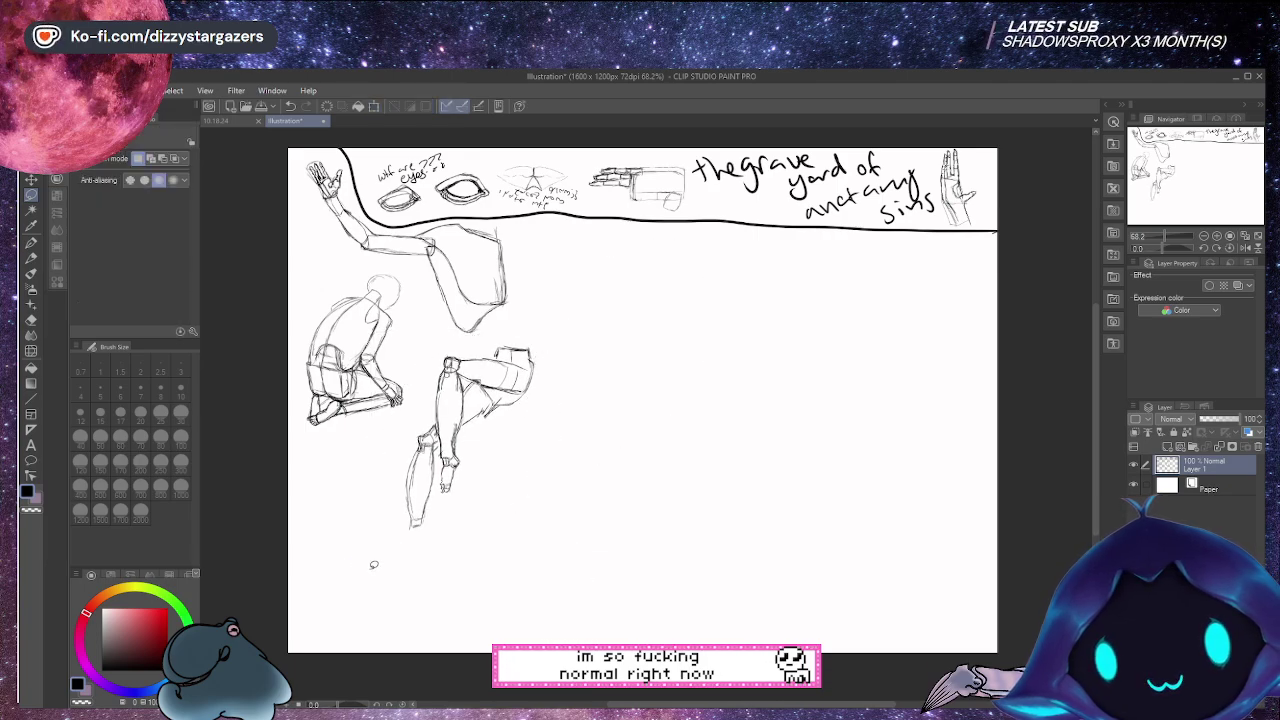
Handwrite "I'm ending stream now bye bye" with the size 8 G-pen over three lines in the empty canvas area
click(32, 242)
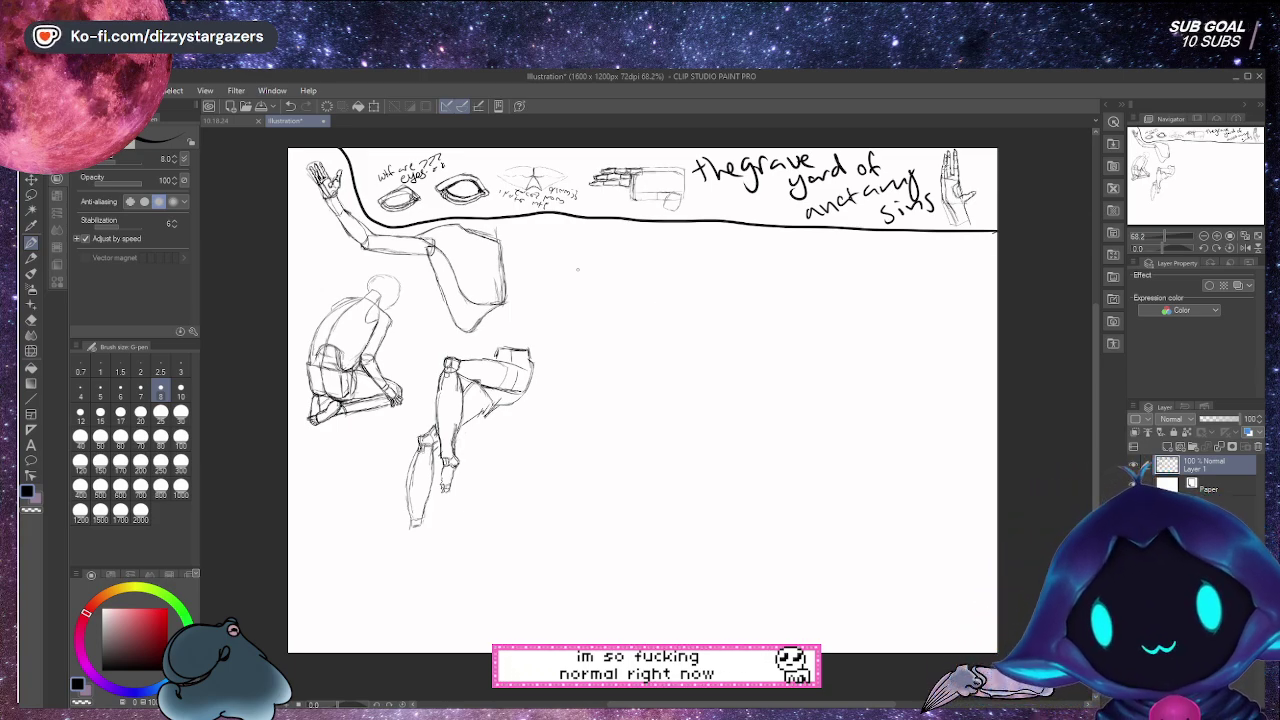
drag(564, 292, 587, 281)
mouse_move(585, 284)
mouse_down()
mouse_move(582, 311)
mouse_move(589, 296)
mouse_move(650, 294)
mouse_up()
mouse_move(652, 284)
mouse_down()
mouse_move(725, 282)
mouse_move(743, 255)
mouse_up()
drag(640, 324, 628, 351)
drag(650, 323, 651, 346)
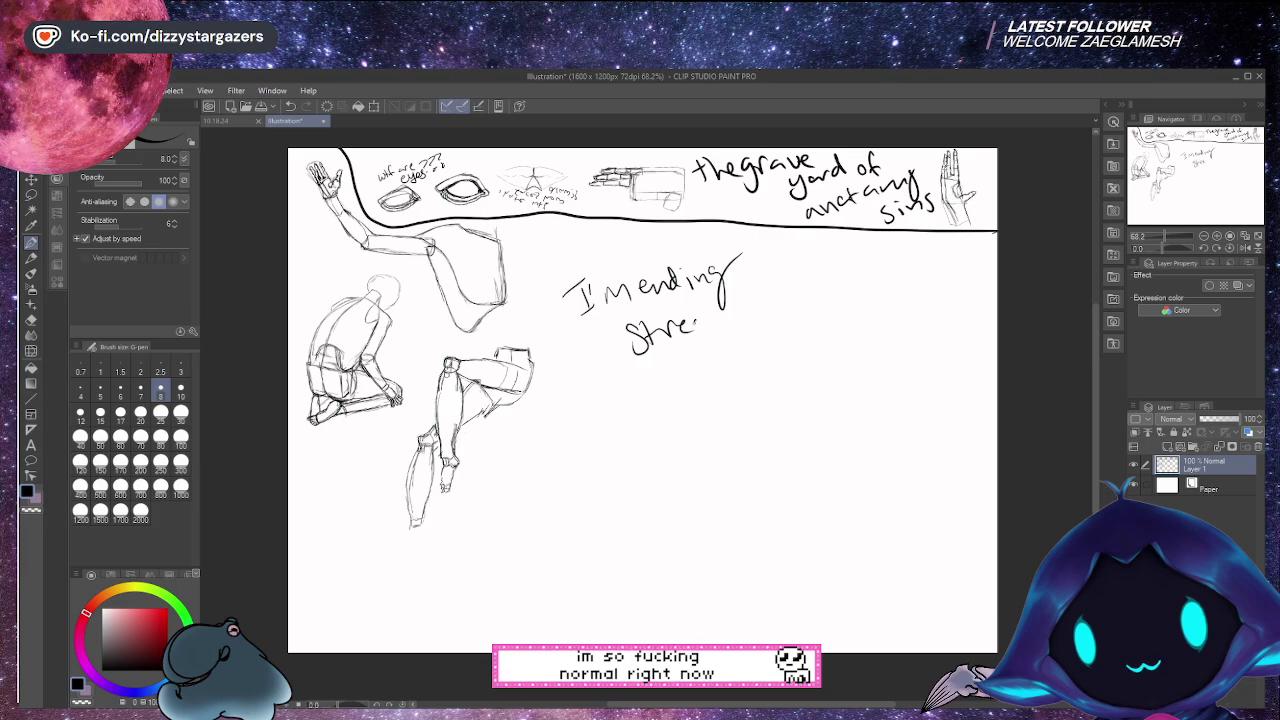
drag(750, 312, 768, 322)
drag(772, 322, 815, 305)
mouse_move(700, 368)
mouse_down()
mouse_move(704, 396)
mouse_move(726, 402)
mouse_up()
mouse_move(789, 360)
mouse_down()
mouse_move(800, 382)
mouse_move(825, 350)
mouse_up()
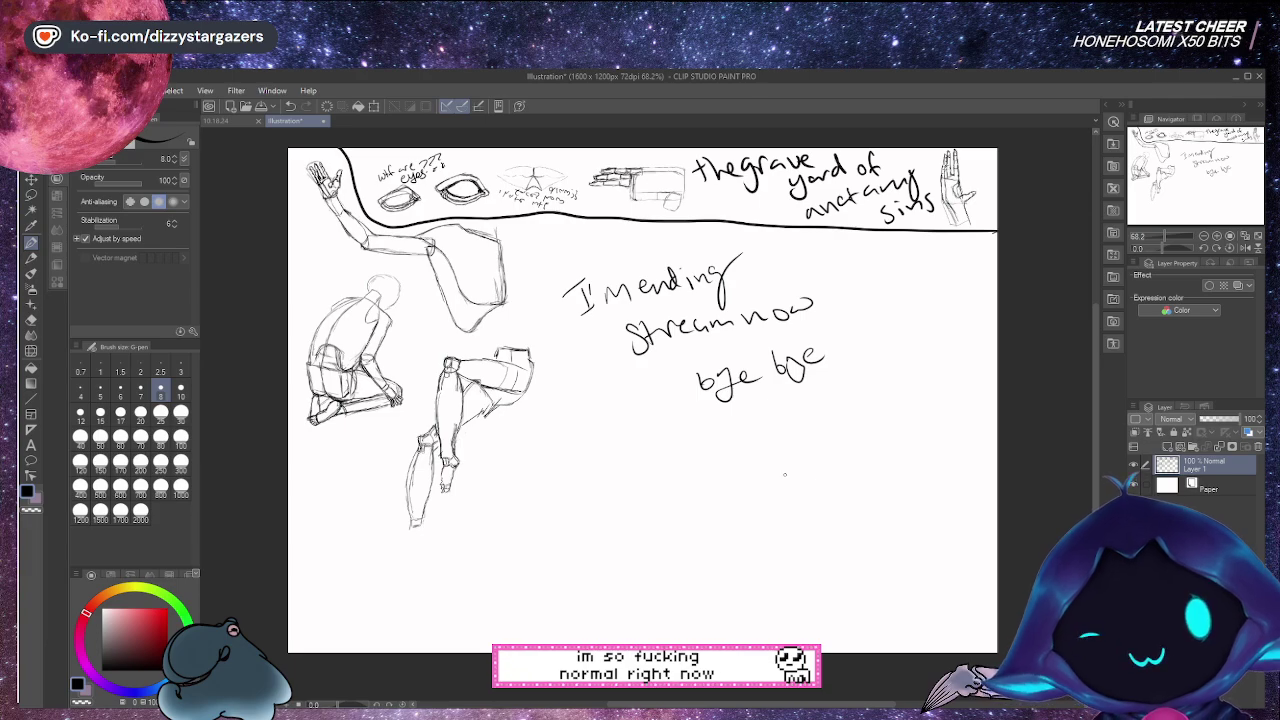